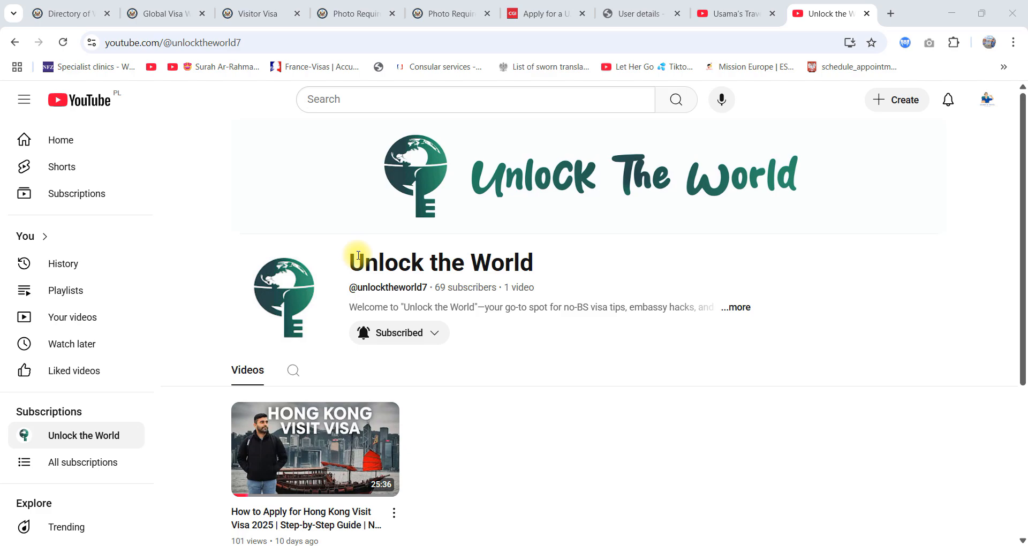
Step: Look over the travel diaries and Unlock the World channel pages on YouTube
click(728, 14)
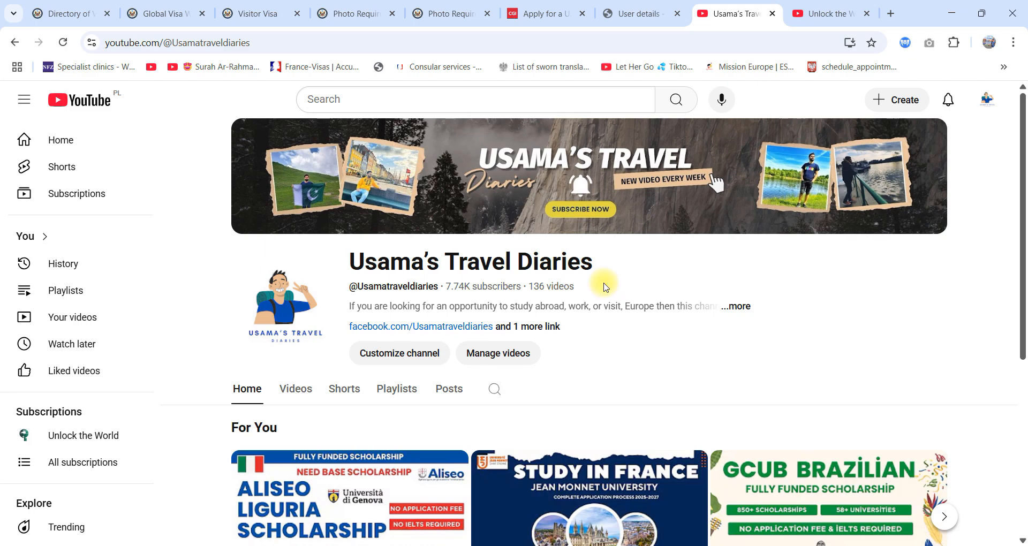
key(ctrl+Tab)
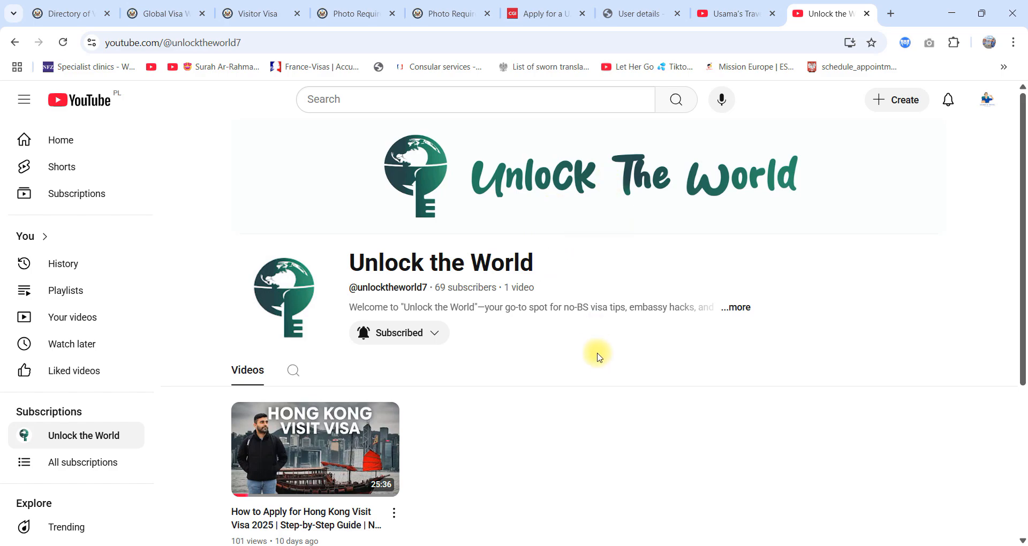
key(ctrl+shift+Tab)
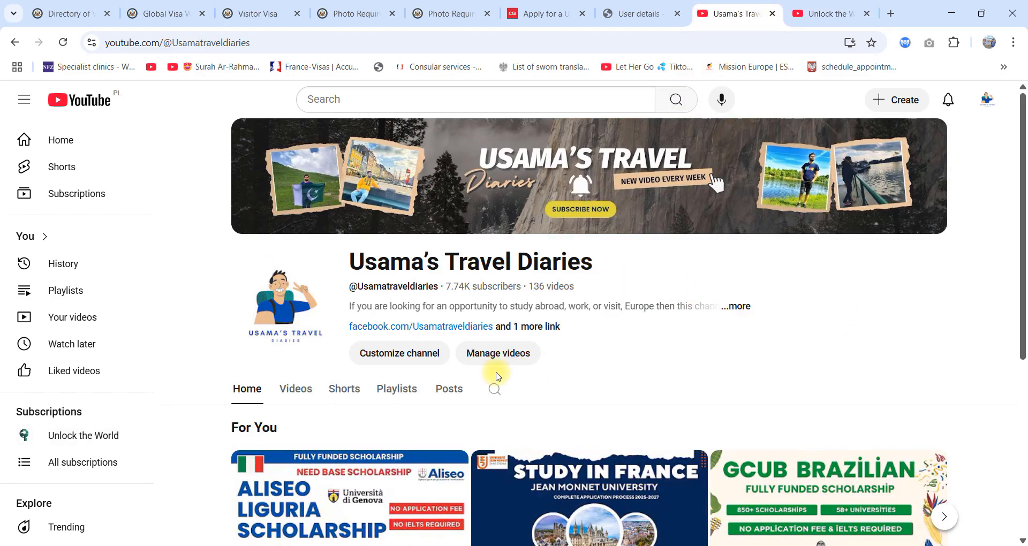
click(727, 305)
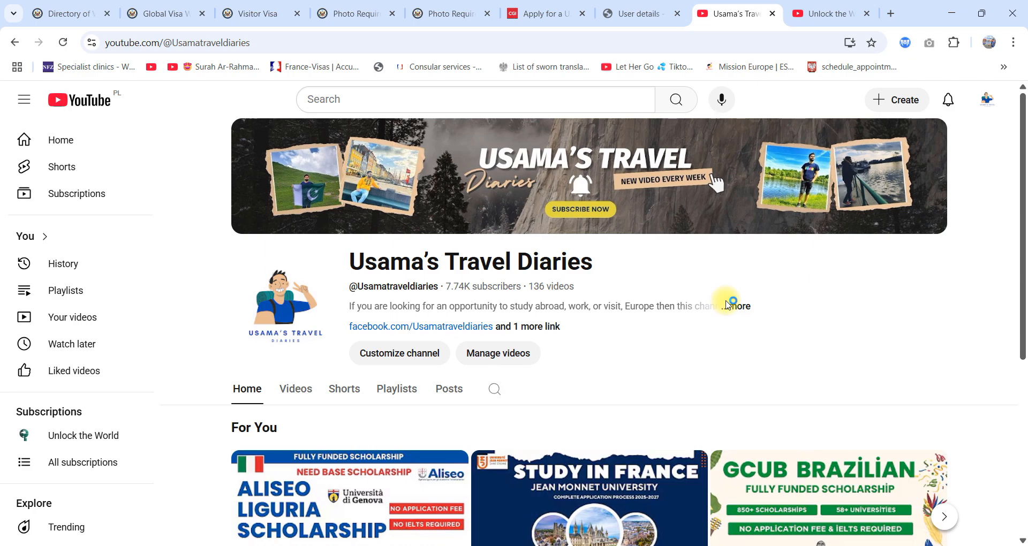
Step: Review the nonimmigrant visa categories chart on the Travel.State.Gov Directory of Visa Categories page, including purposes of travel and pre-application requirements
click(33, 5)
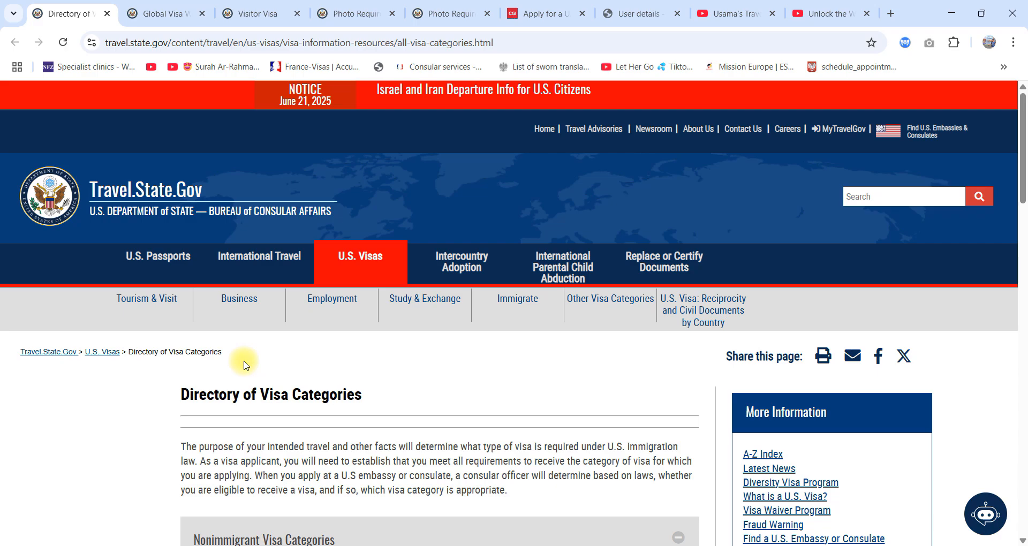
scroll(327, 423, down, 5)
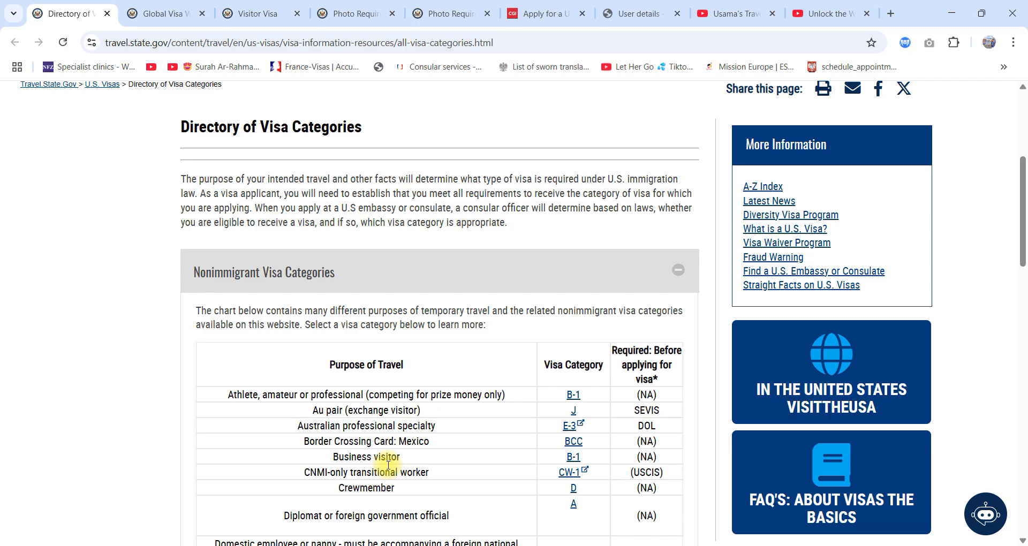
scroll(378, 460, down, 2)
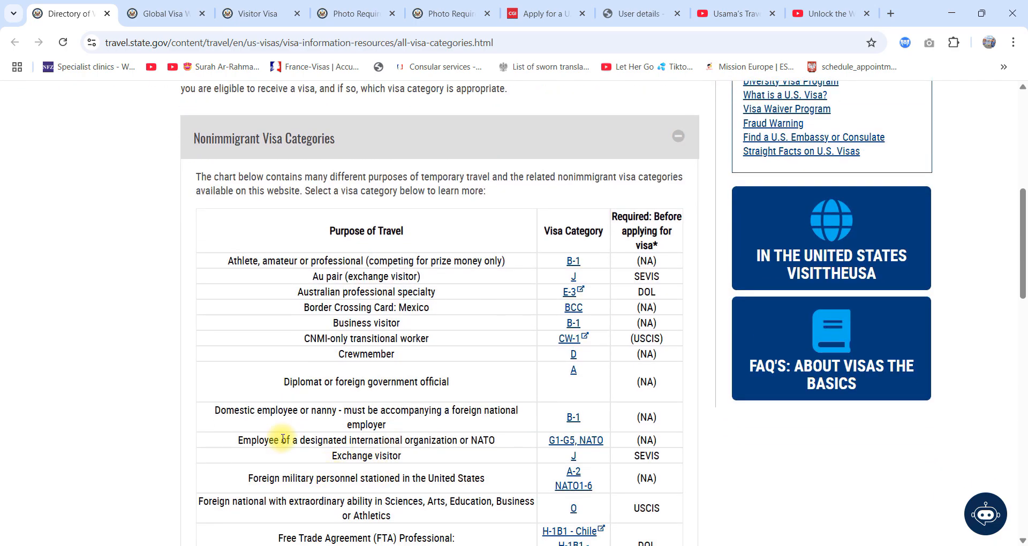
scroll(324, 440, up, 6)
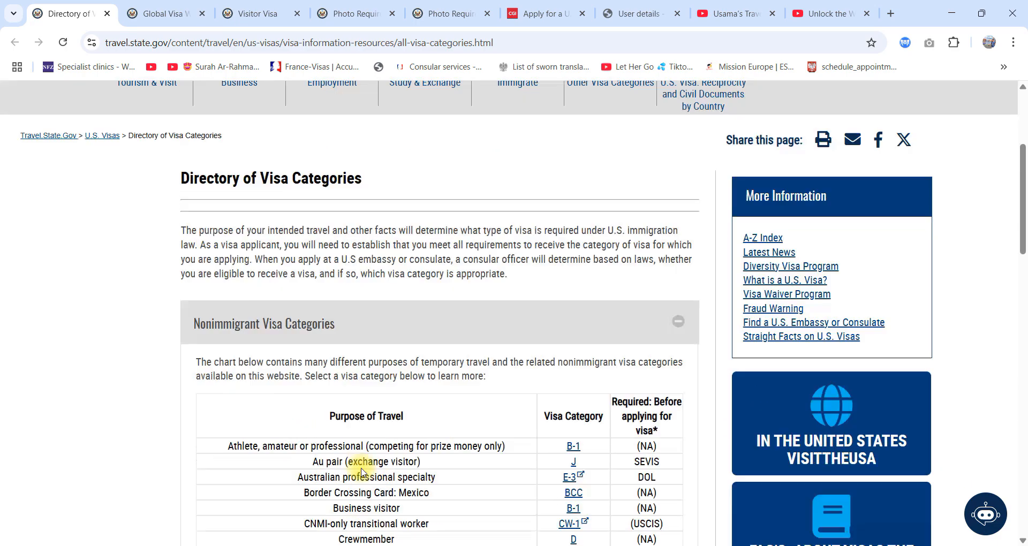
scroll(453, 440, down, 5)
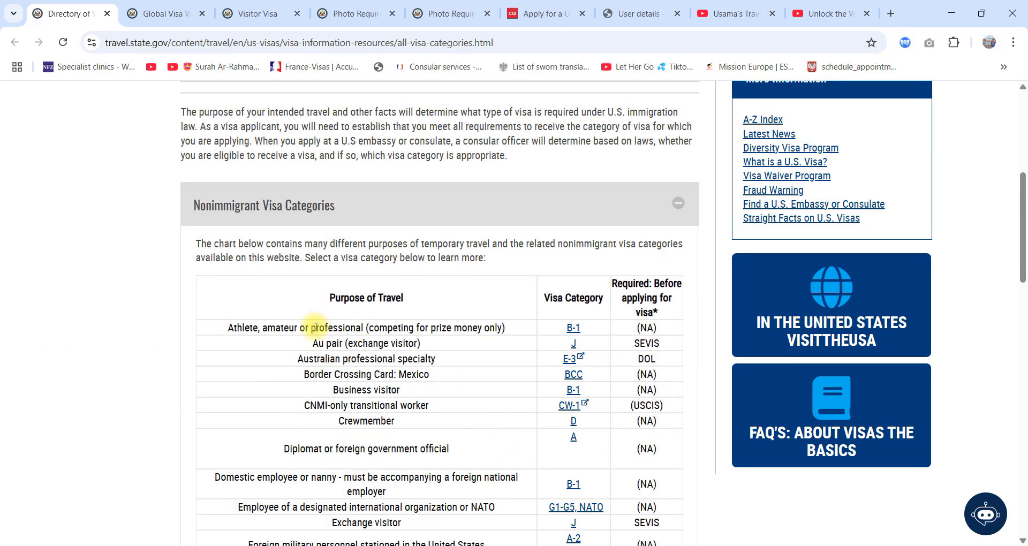
scroll(348, 353, down, 3)
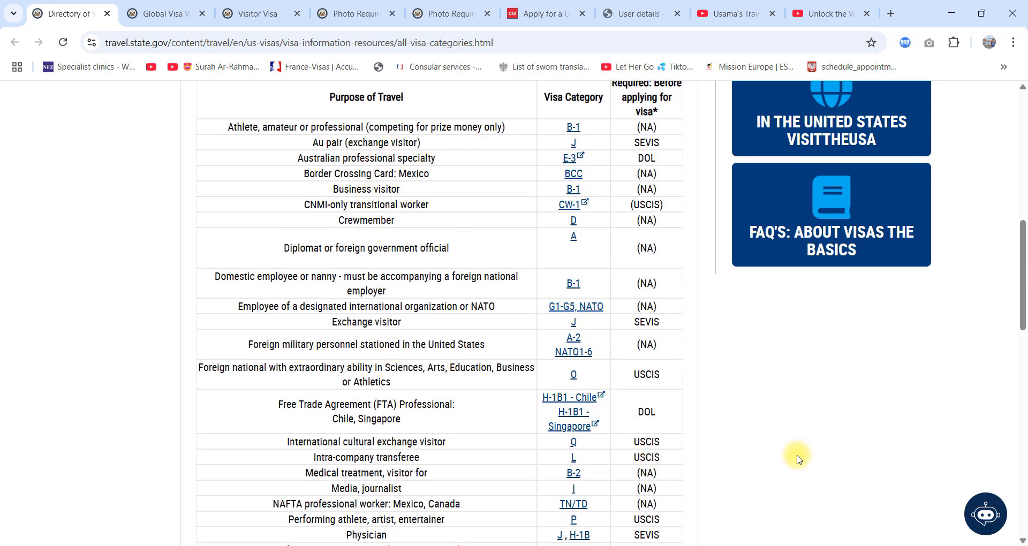
scroll(623, 450, down, 5)
scroll(623, 451, up, 6)
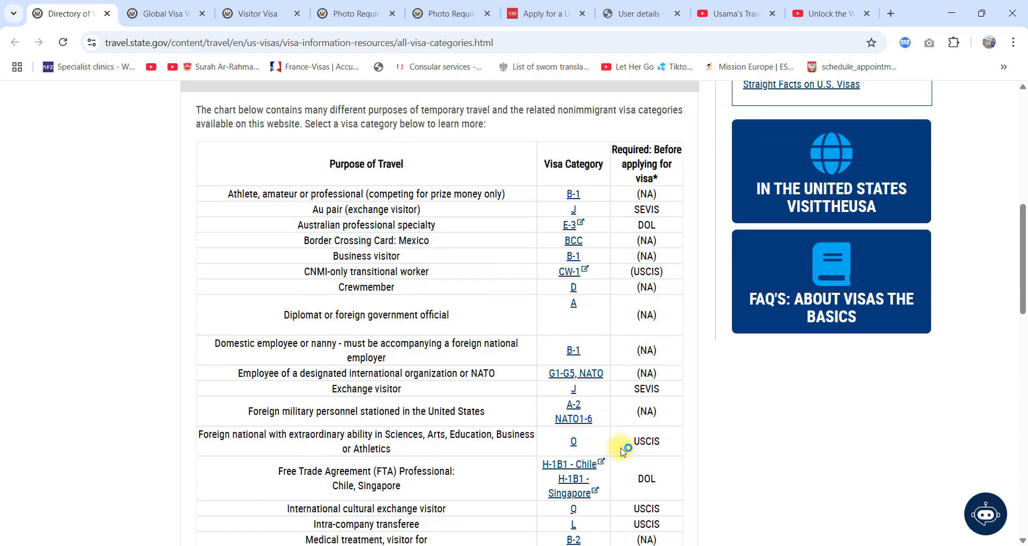
scroll(622, 451, down, 10)
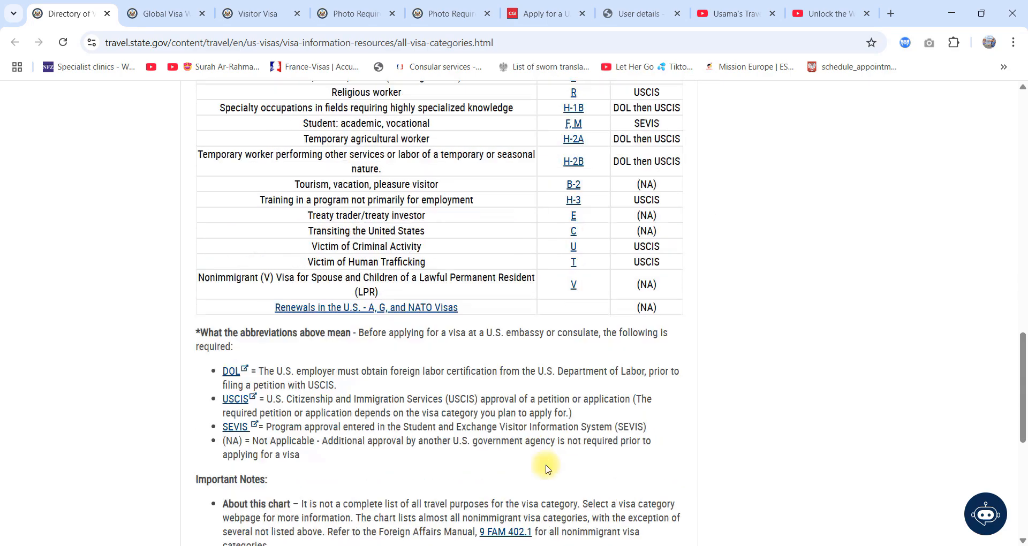
scroll(409, 507, up, 13)
Step: Switch to the Global Visa Wait Times page, dismiss the in-page search, and read the introduction down to the city table
click(173, 12)
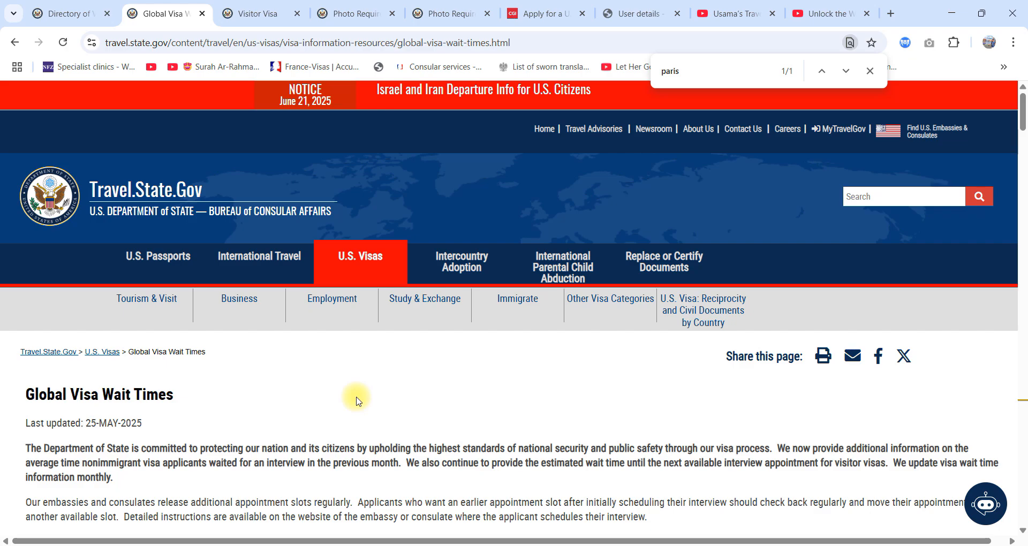
click(871, 71)
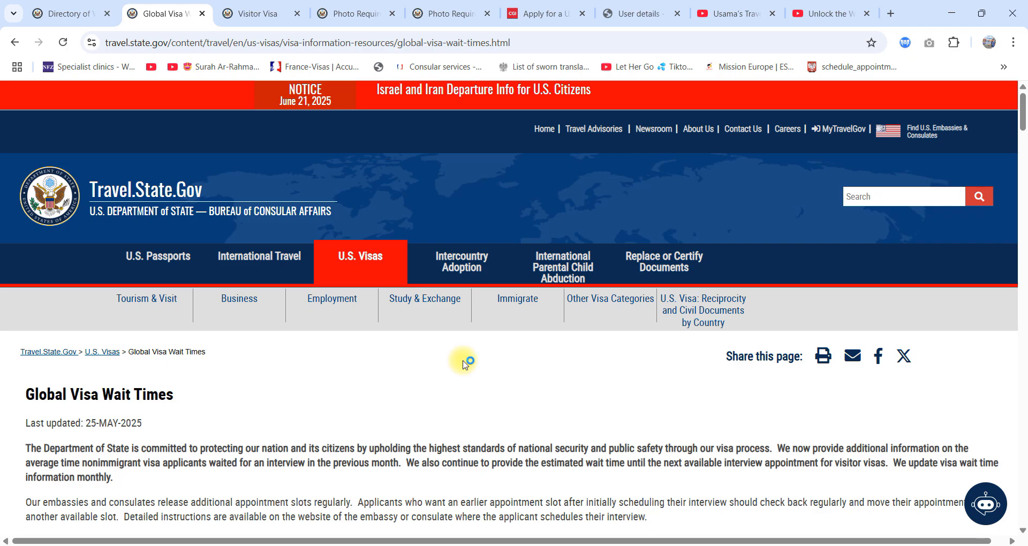
scroll(464, 364, down, 5)
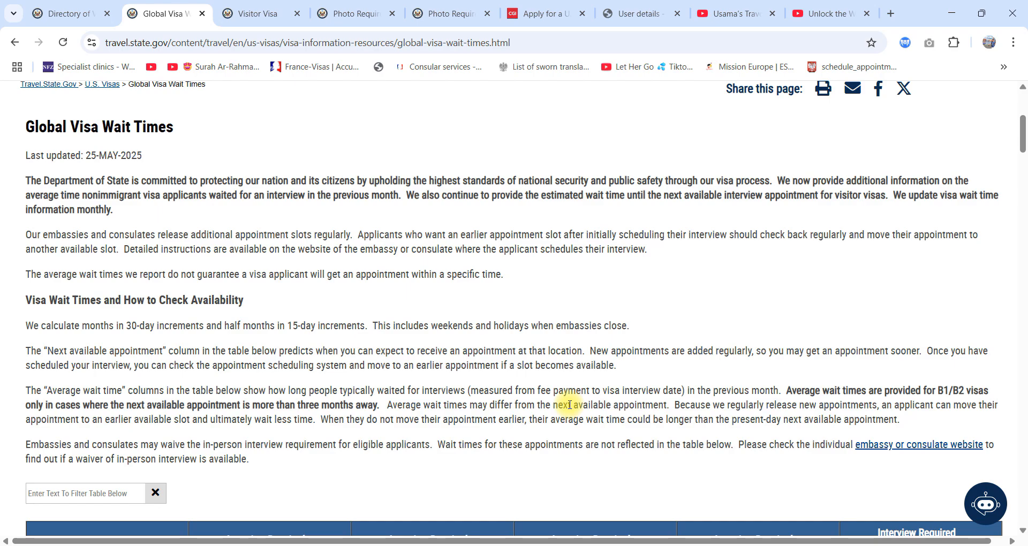
scroll(569, 405, up, 5)
scroll(586, 397, down, 12)
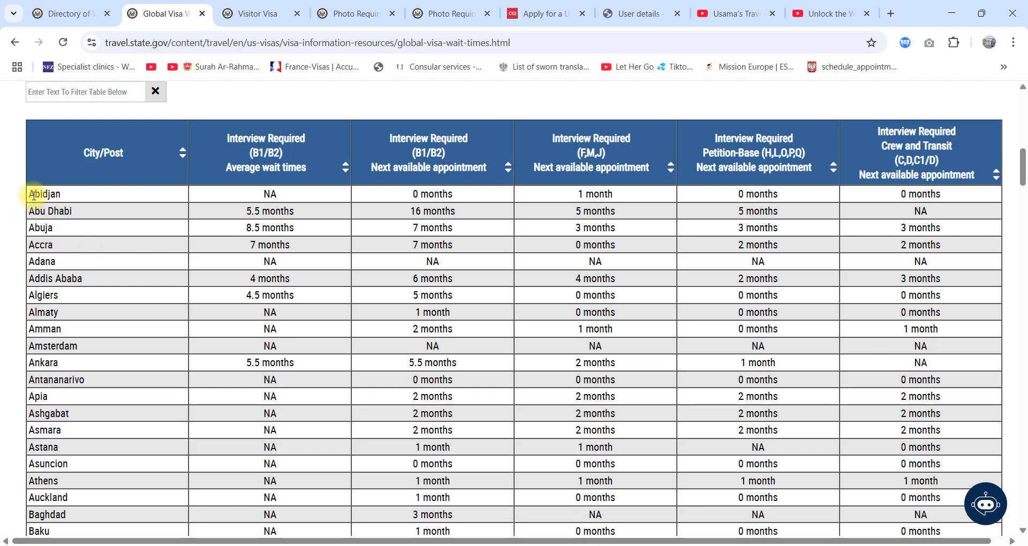
Step: Examine Abu Dhabi's average wait time and next available appointment for B1/B2 interviews
drag(23, 210, 102, 203)
click(237, 218)
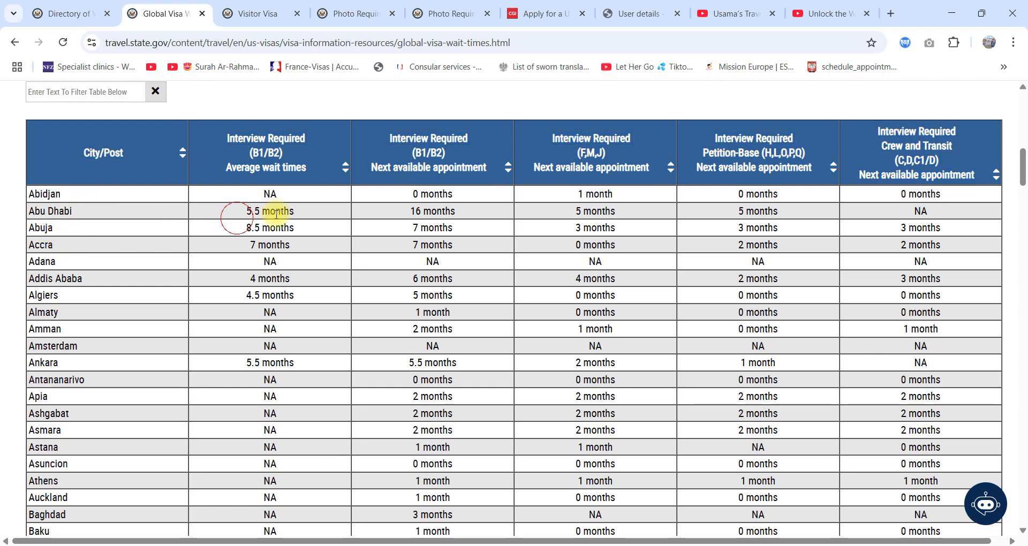
drag(309, 217, 227, 218)
drag(478, 207, 399, 211)
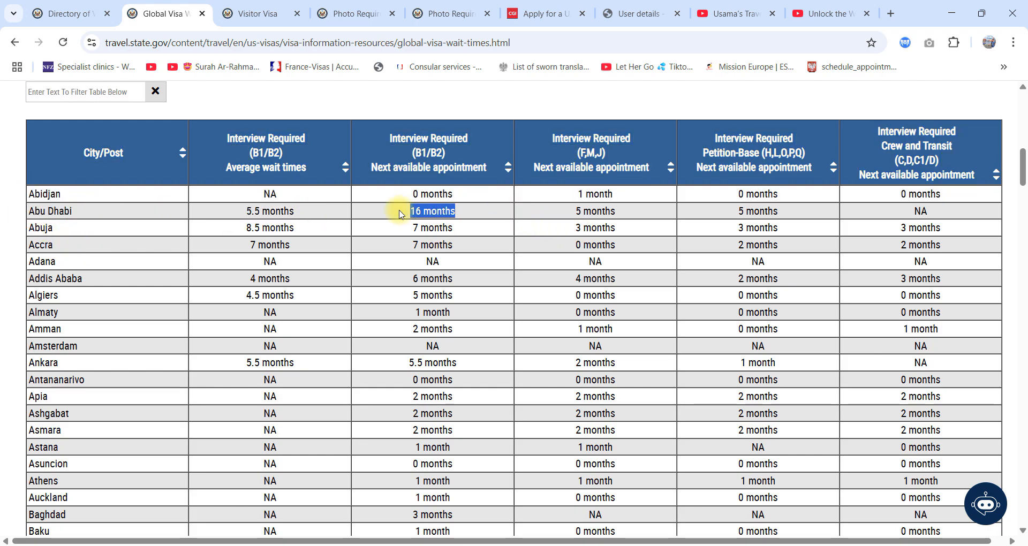
click(450, 224)
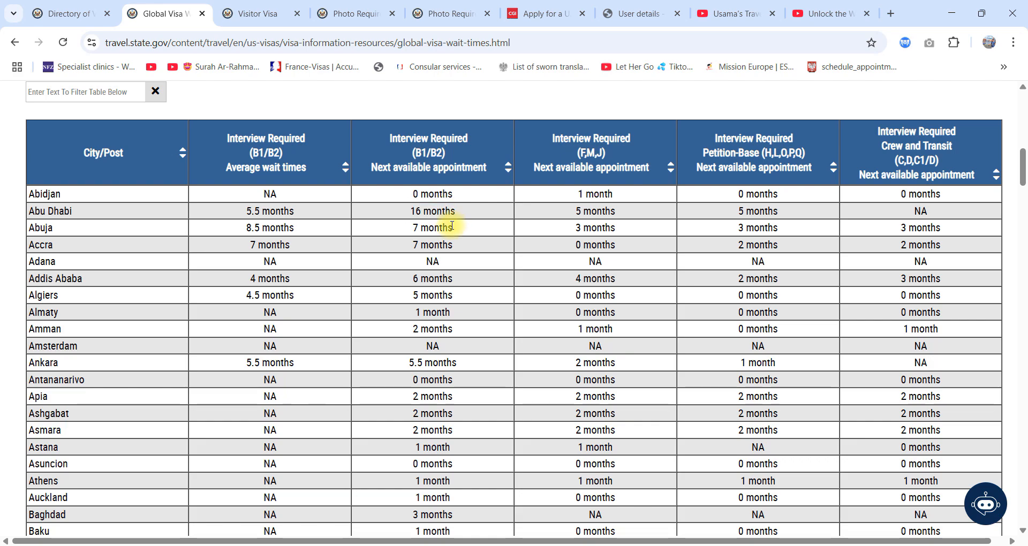
Step: Browse the rest of the wait times table, highlighting Belgrade's next available B1/B2 appointment, and return to the top of the page
scroll(452, 225, down, 6)
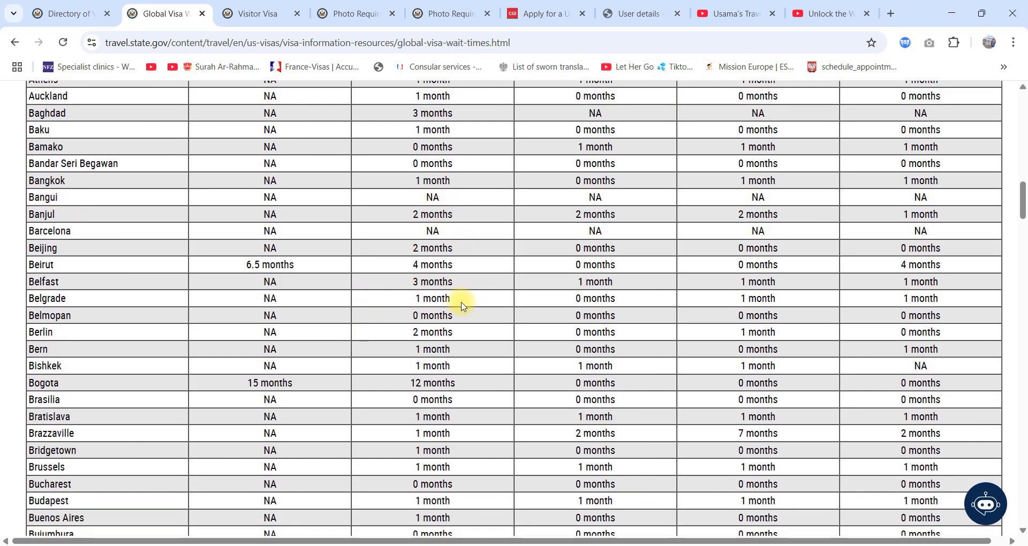
drag(461, 306, 375, 306)
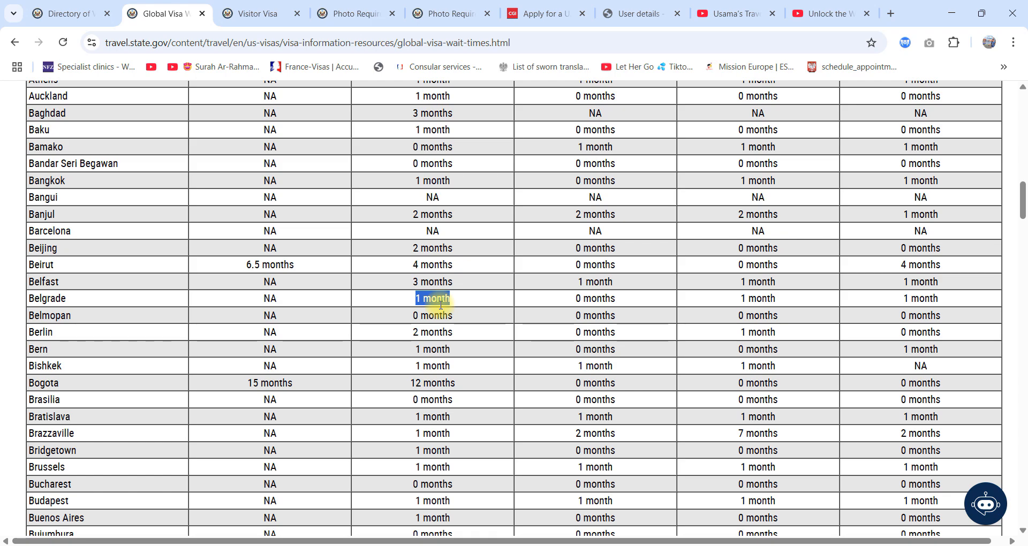
scroll(441, 305, down, 2)
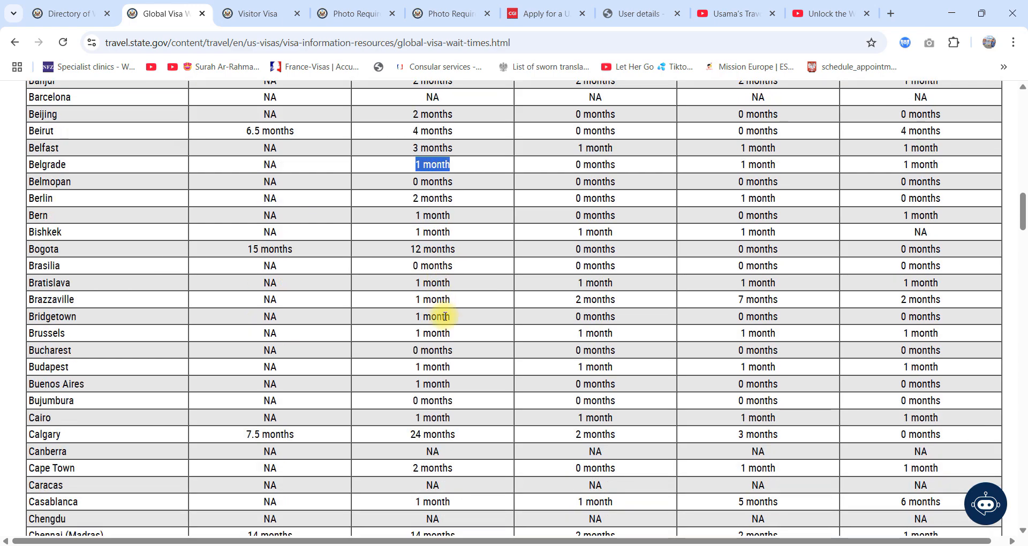
scroll(445, 316, down, 20)
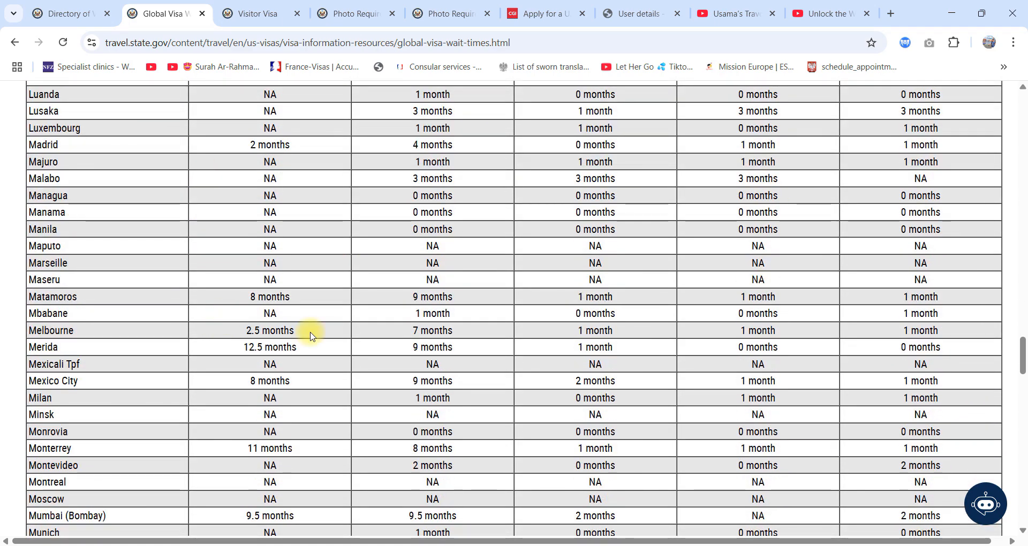
scroll(474, 273, down, 14)
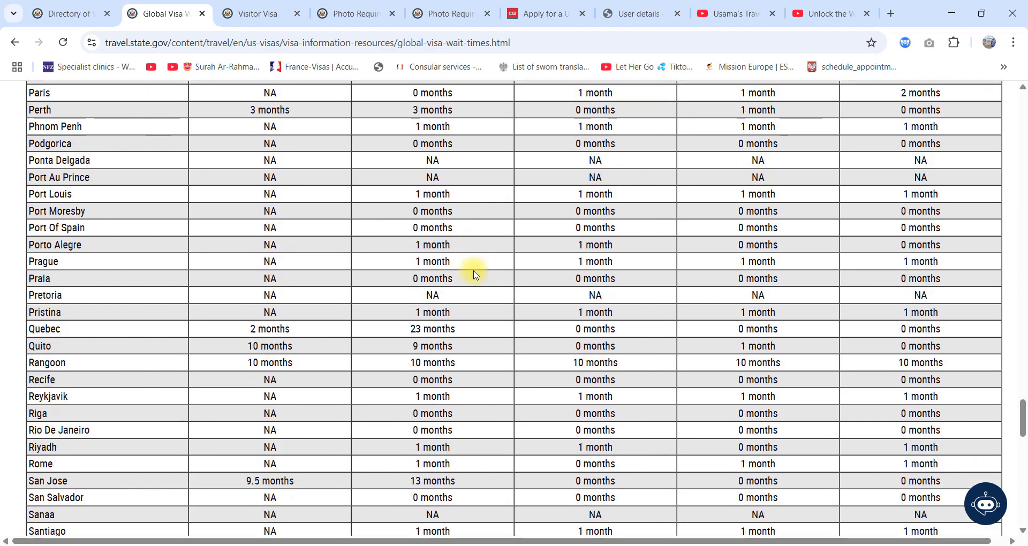
scroll(474, 274, down, 8)
scroll(458, 369, up, 1)
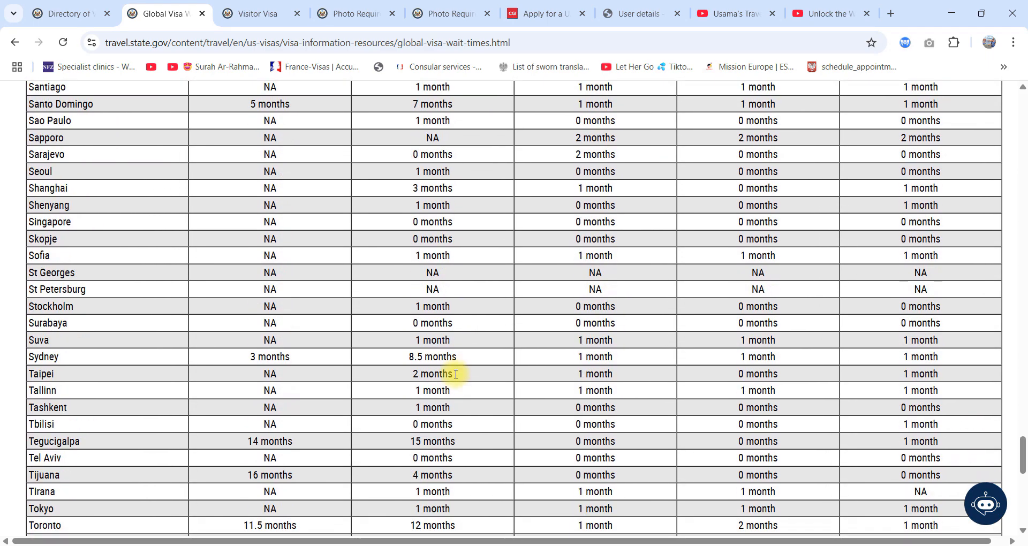
scroll(351, 284, up, 20)
scroll(1013, 386, down, 3)
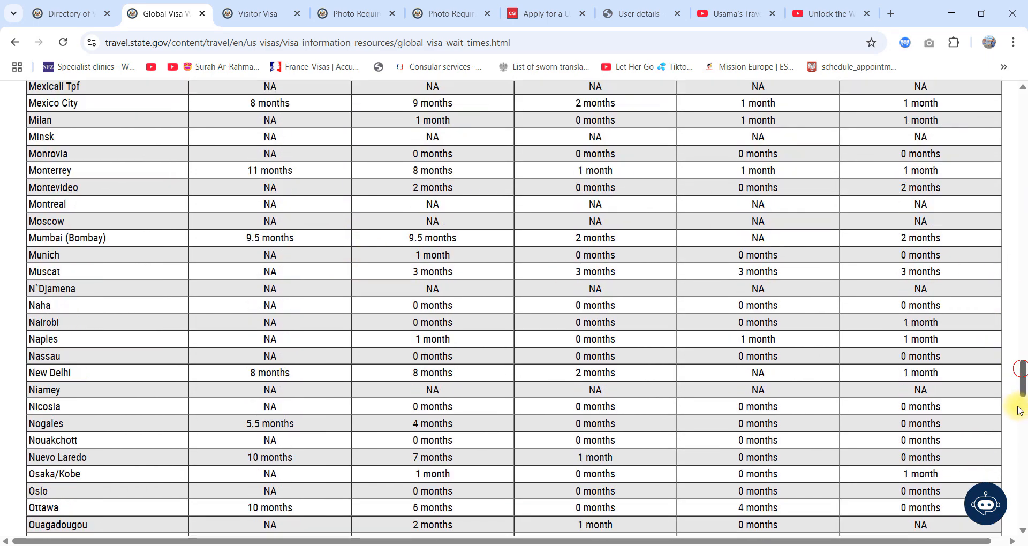
drag(1020, 411, 1015, 80)
Step: Switch to the Visitor Visa page and review its overview, Tourism (B-2) activities and How to Apply instructions
click(267, 10)
scroll(455, 313, up, 8)
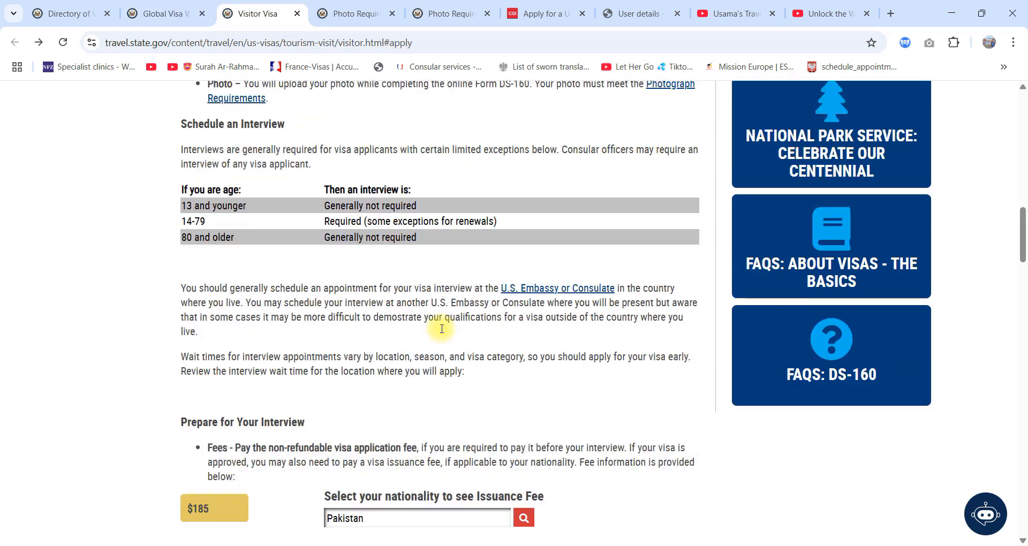
scroll(434, 335, up, 15)
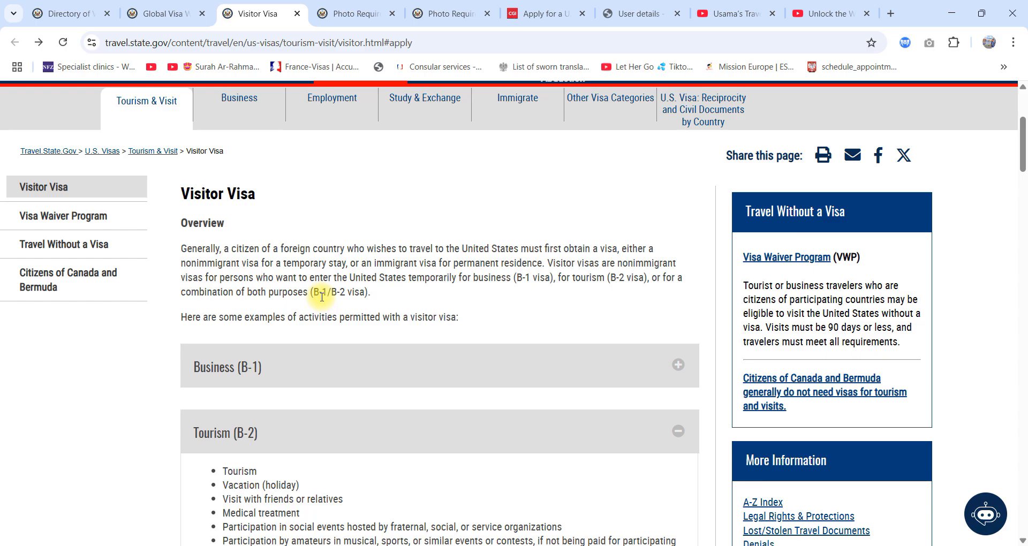
scroll(322, 297, down, 6)
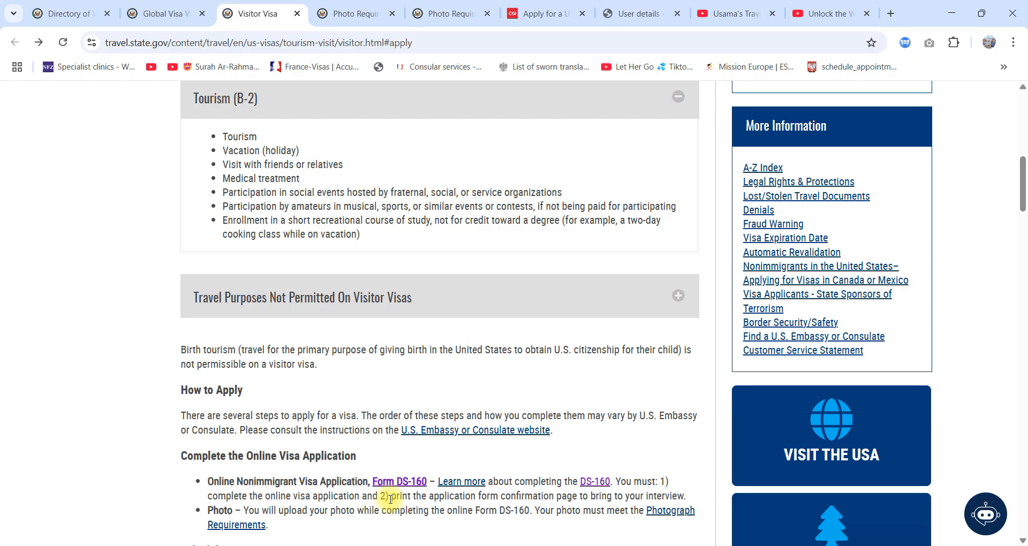
scroll(391, 499, down, 5)
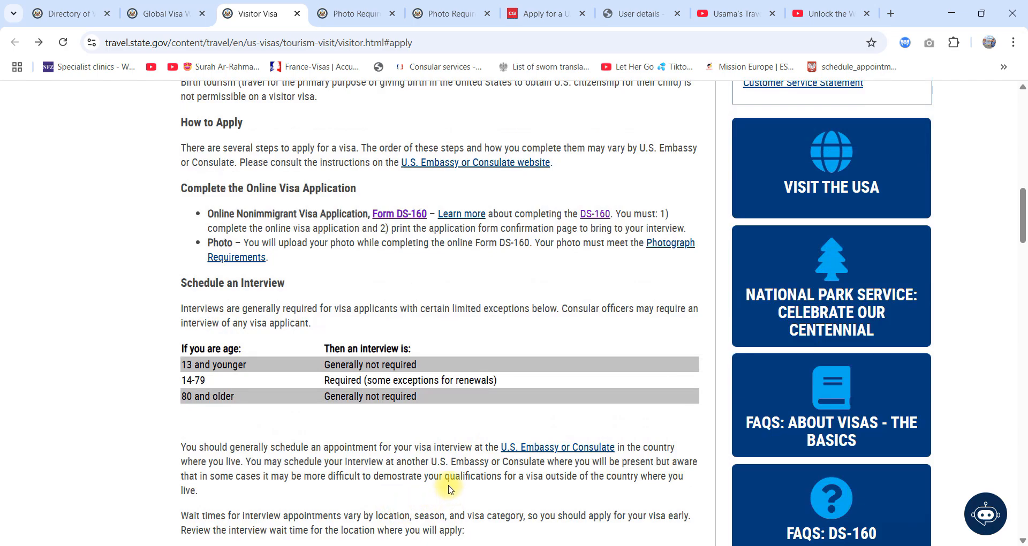
Step: Examine the interview requirement for each age group in the Schedule an Interview table, highlighting its rows
drag(325, 355, 368, 356)
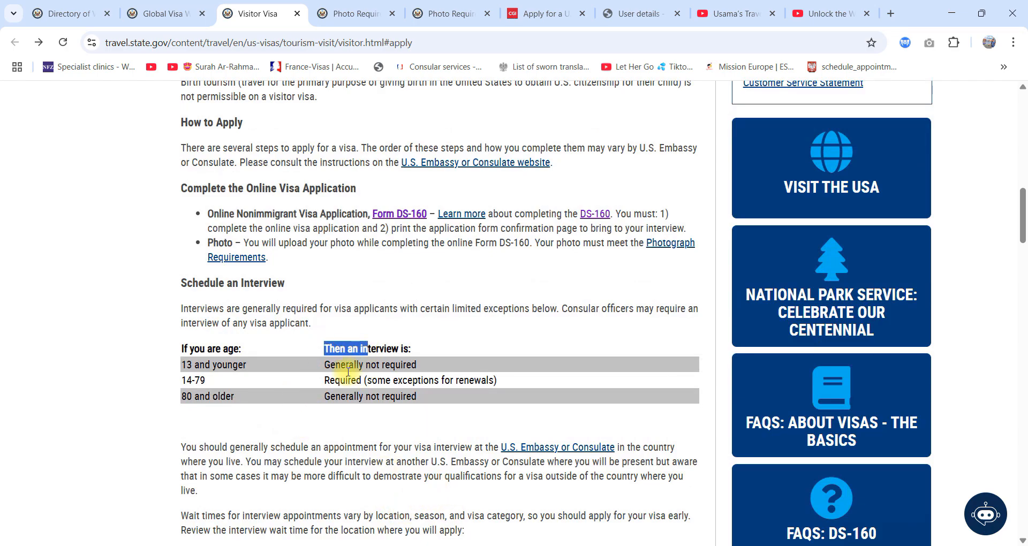
click(346, 373)
drag(185, 369, 447, 370)
drag(181, 380, 513, 382)
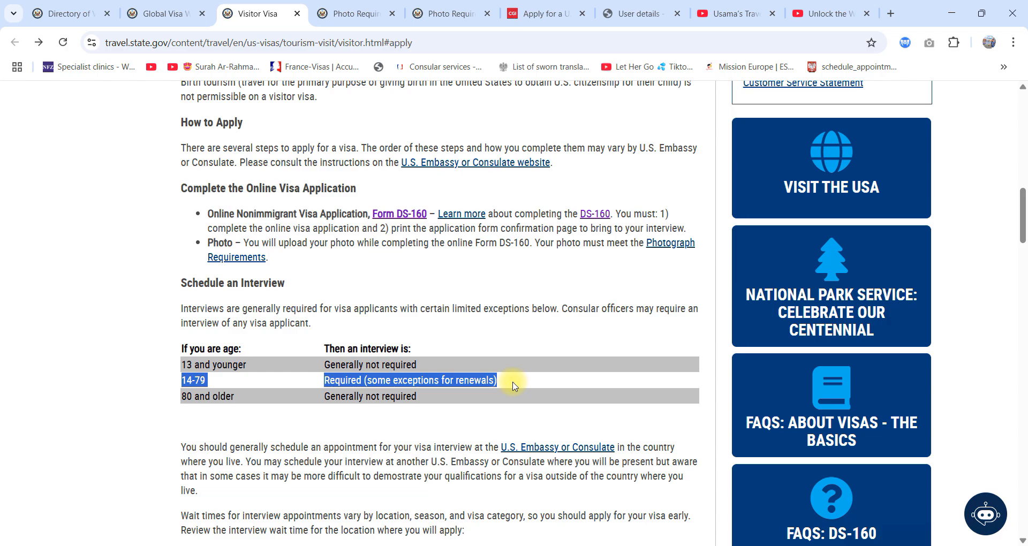
drag(436, 401, 172, 394)
click(415, 339)
Step: Check the visa application fee for Pakistan under Prepare for Your Interview, along with the required documentation list
scroll(410, 375, down, 5)
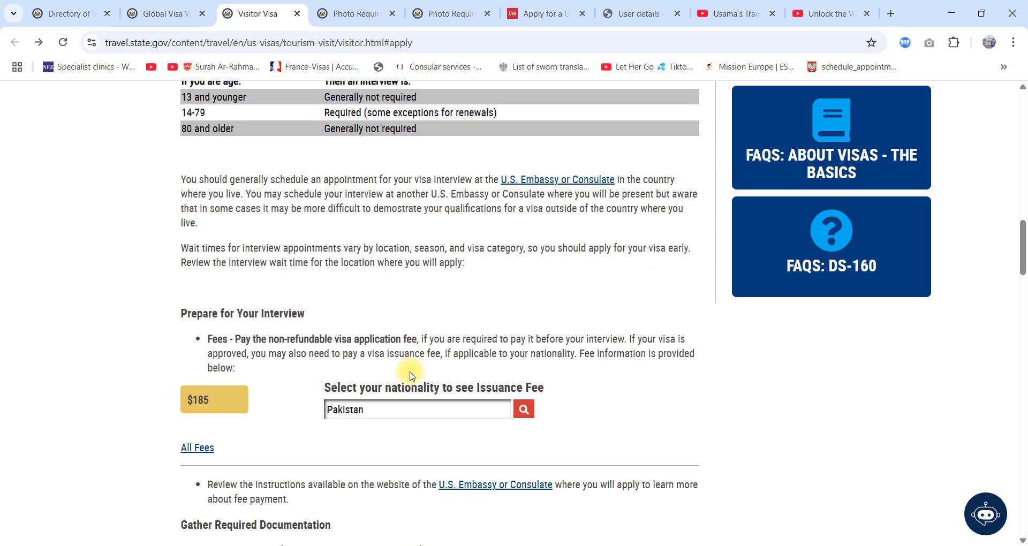
scroll(410, 374, down, 4)
drag(175, 194, 219, 195)
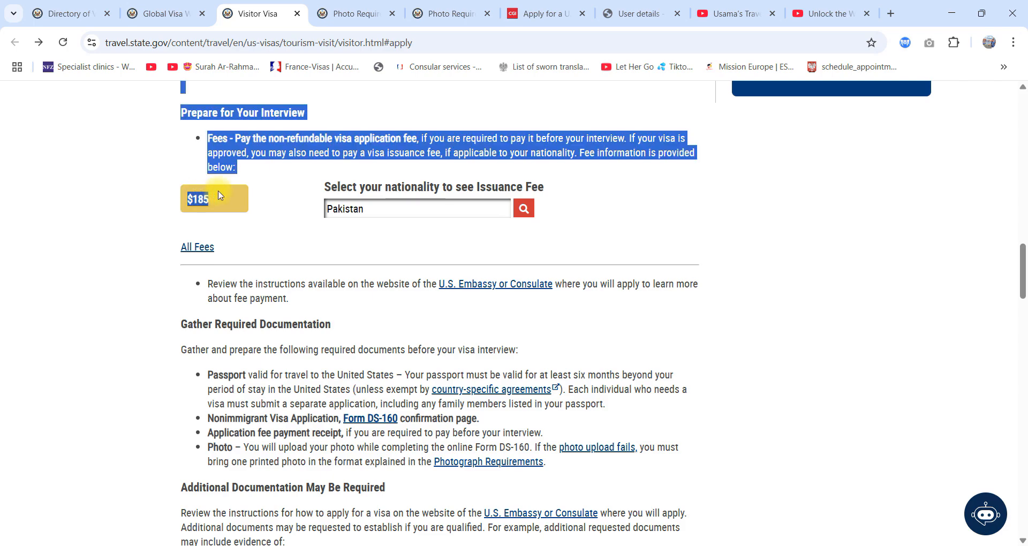
click(667, 246)
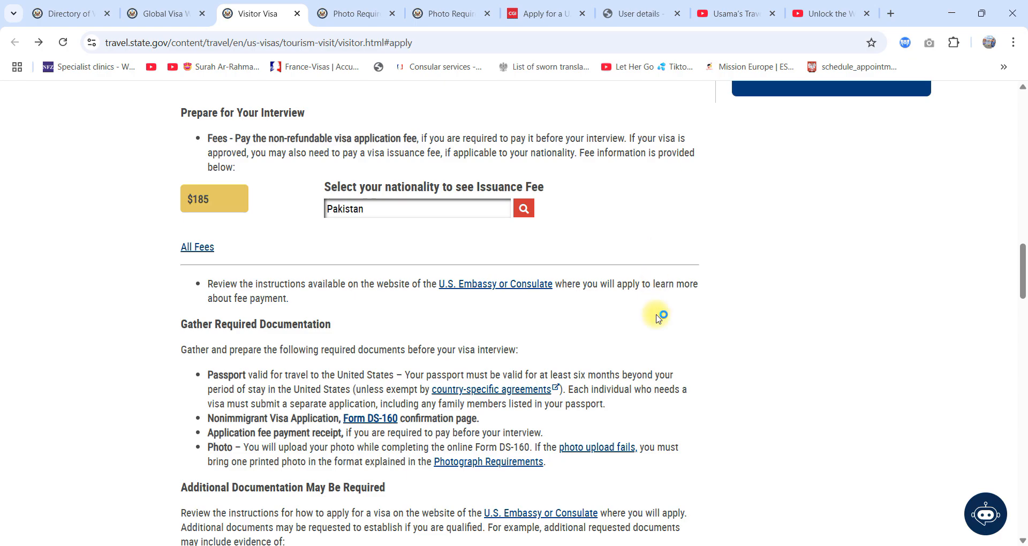
Step: Review the fee details and Gather Required Documentation list, highlighting the Form DS-160 confirmation, fee receipt and photo items
scroll(649, 300, down, 1)
scroll(283, 262, up, 2)
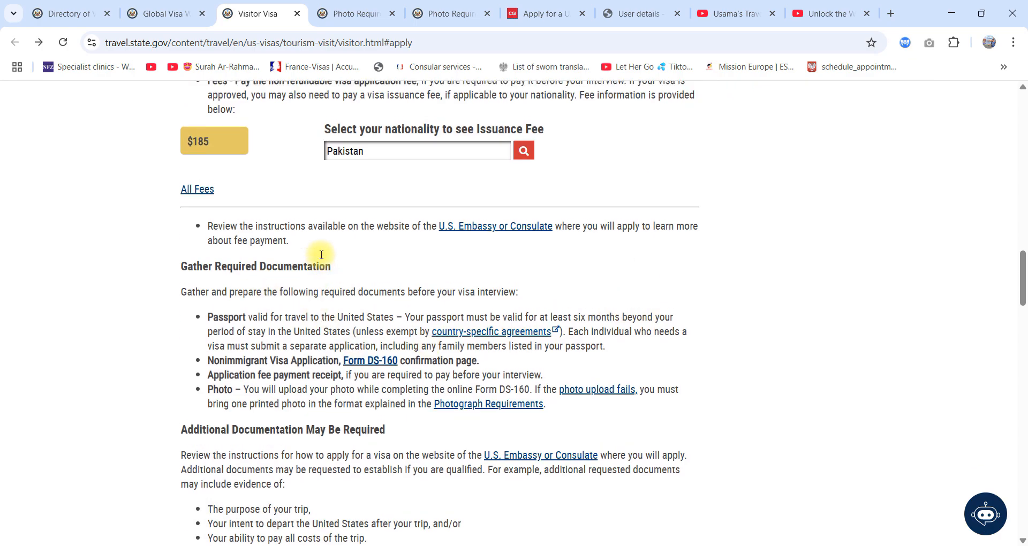
scroll(201, 266, down, 2)
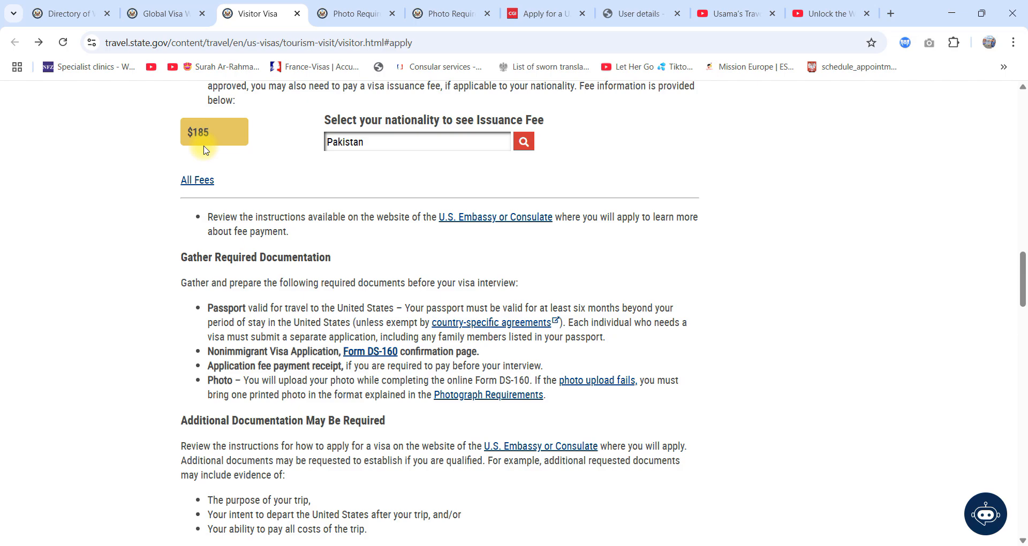
scroll(236, 191, down, 1)
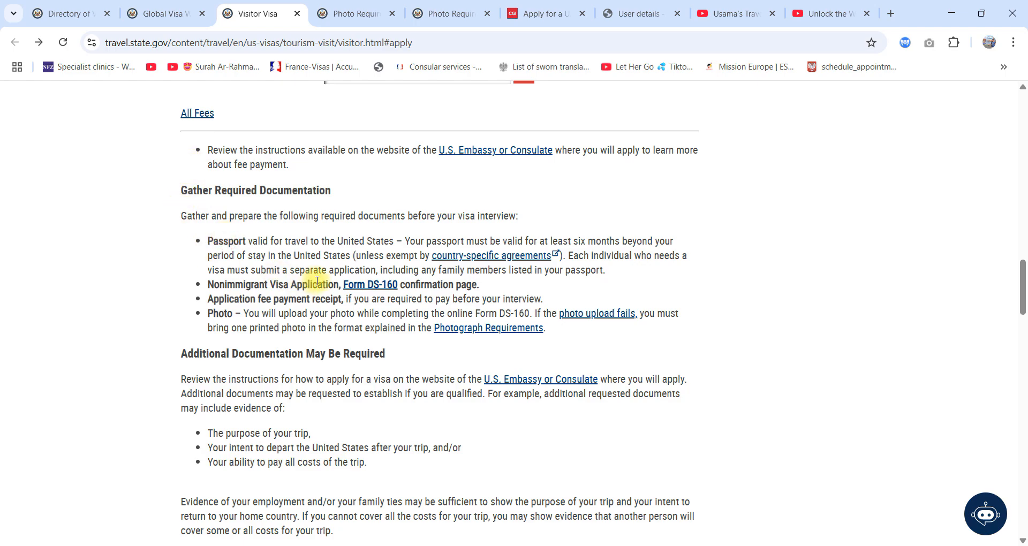
drag(317, 281, 210, 272)
drag(484, 284, 204, 285)
click(302, 299)
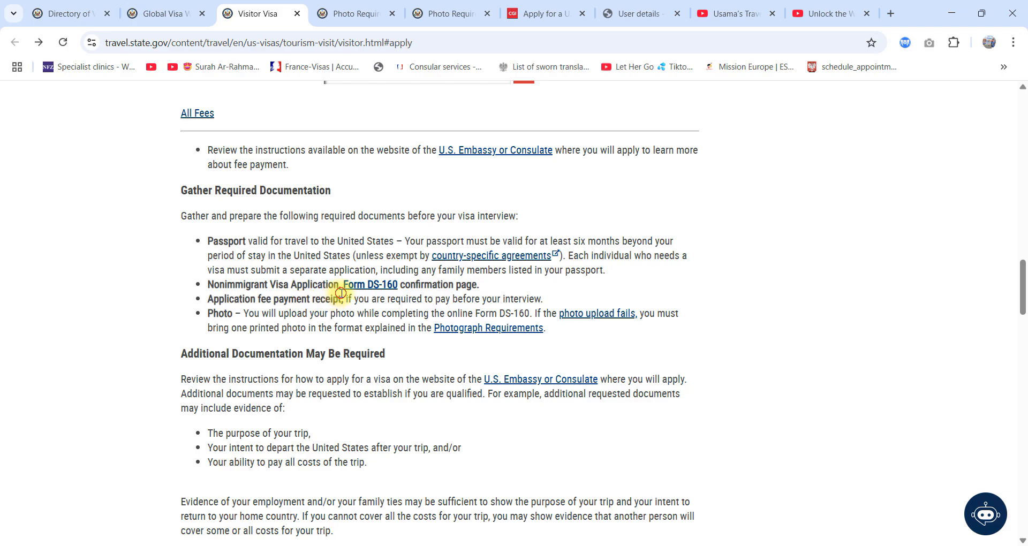
drag(341, 293, 209, 312)
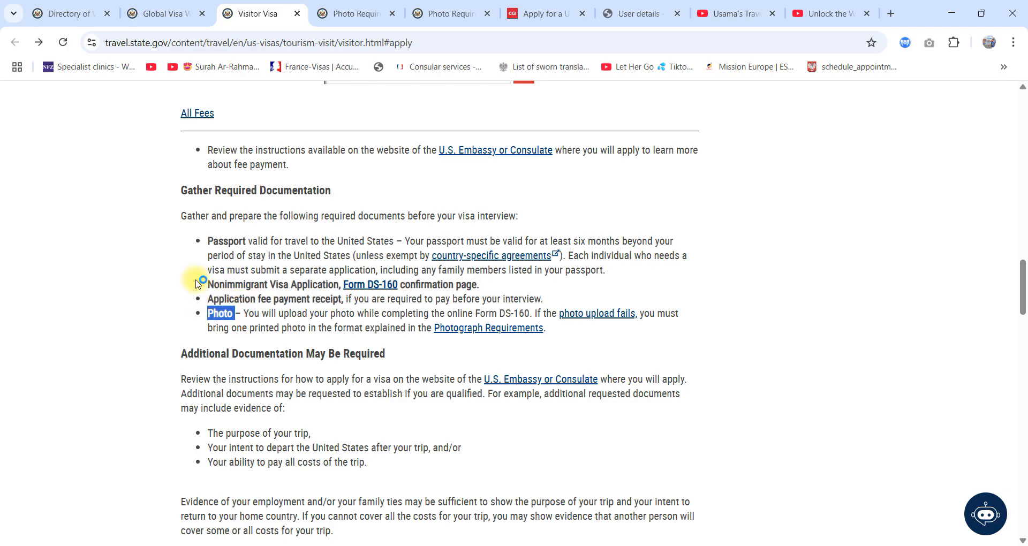
drag(178, 199, 243, 239)
click(572, 336)
click(228, 200)
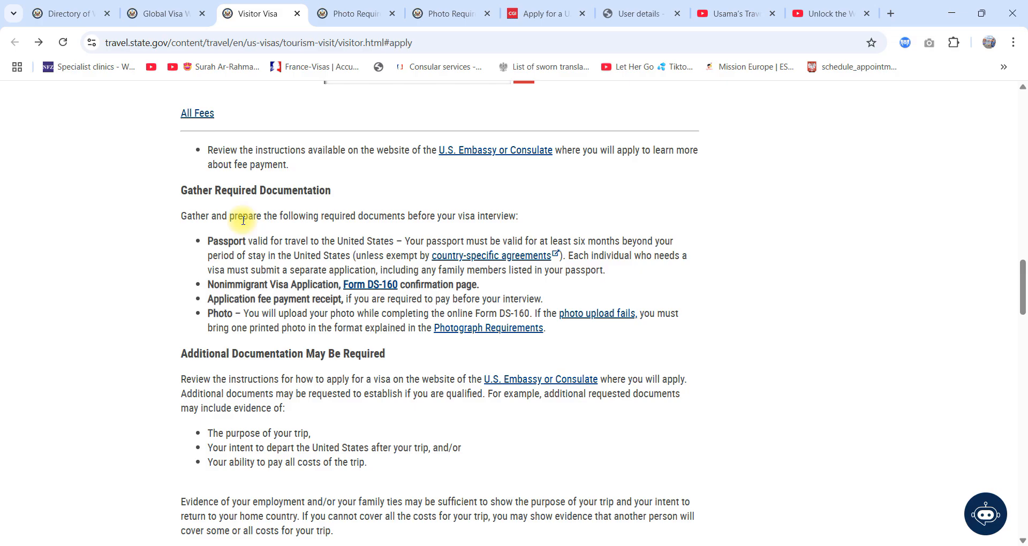
Step: Skim the rest of the Visitor Visa page, covering additional documentation, the visa interview, entering the United States, extending a stay and further questions
scroll(243, 219, down, 3)
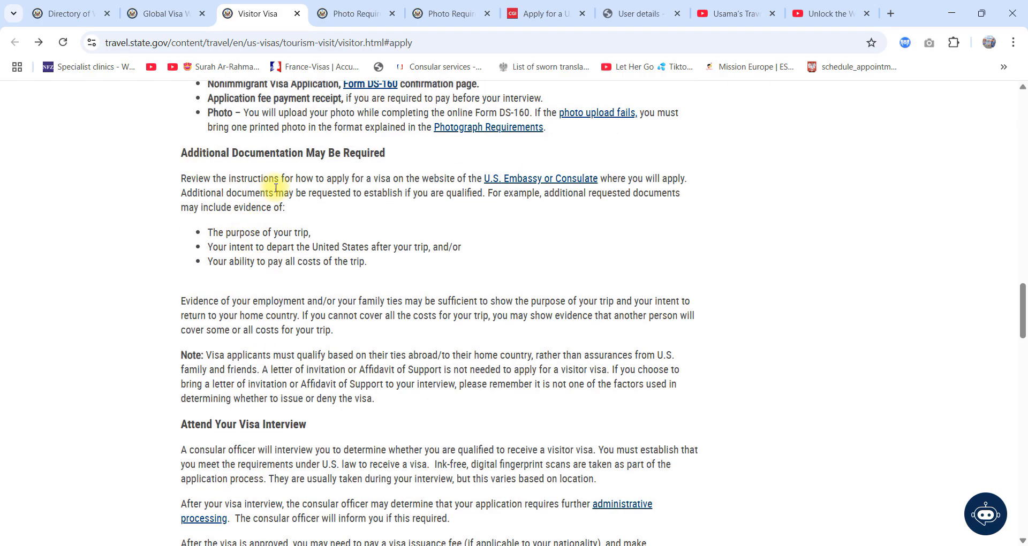
scroll(247, 152, down, 3)
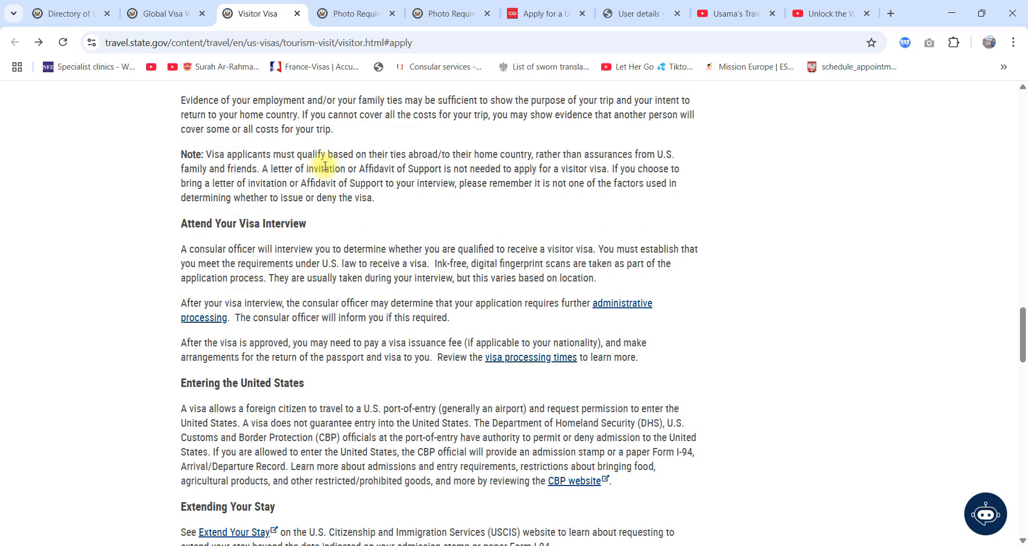
scroll(289, 175, up, 3)
drag(190, 208, 472, 282)
scroll(470, 287, down, 5)
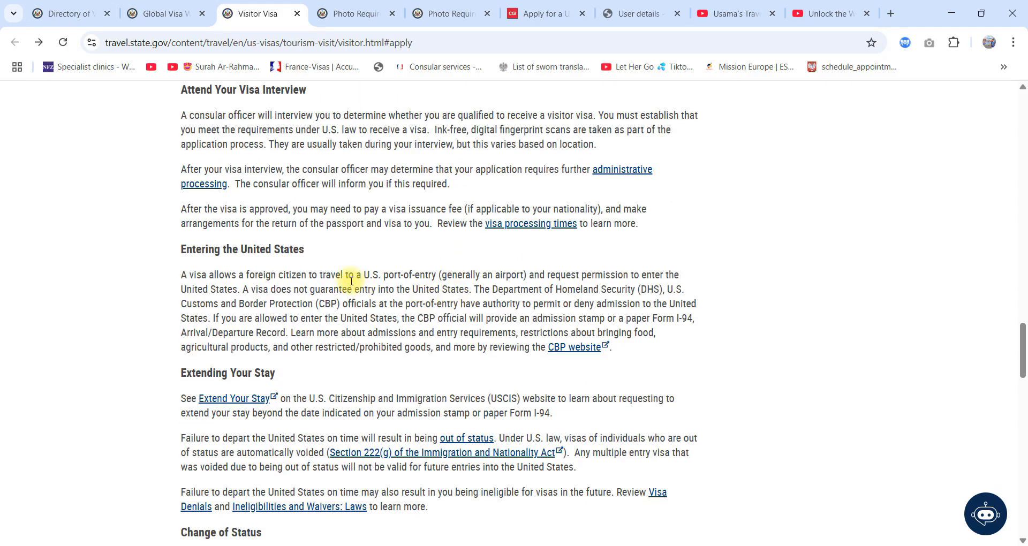
scroll(260, 374, down, 5)
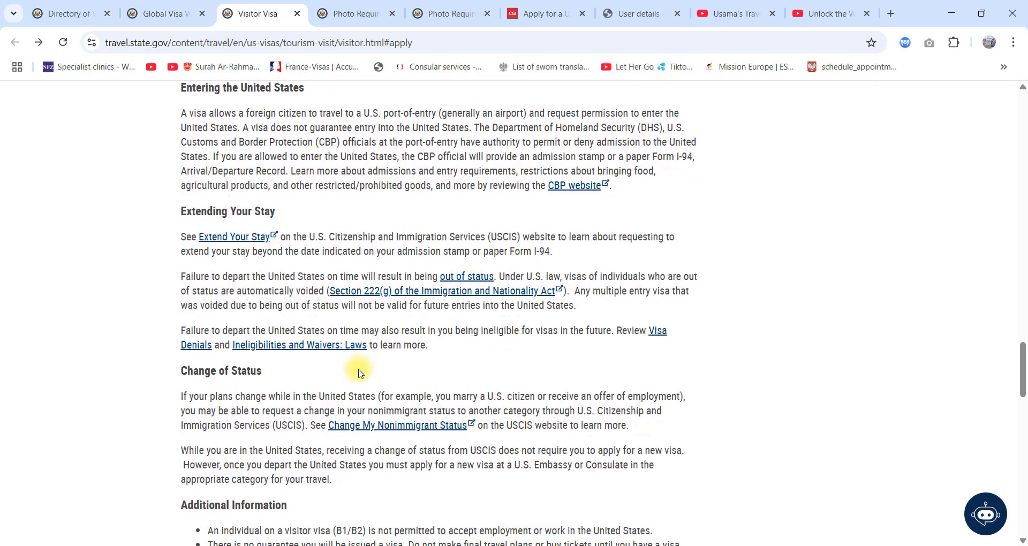
scroll(509, 351, down, 3)
scroll(230, 198, down, 10)
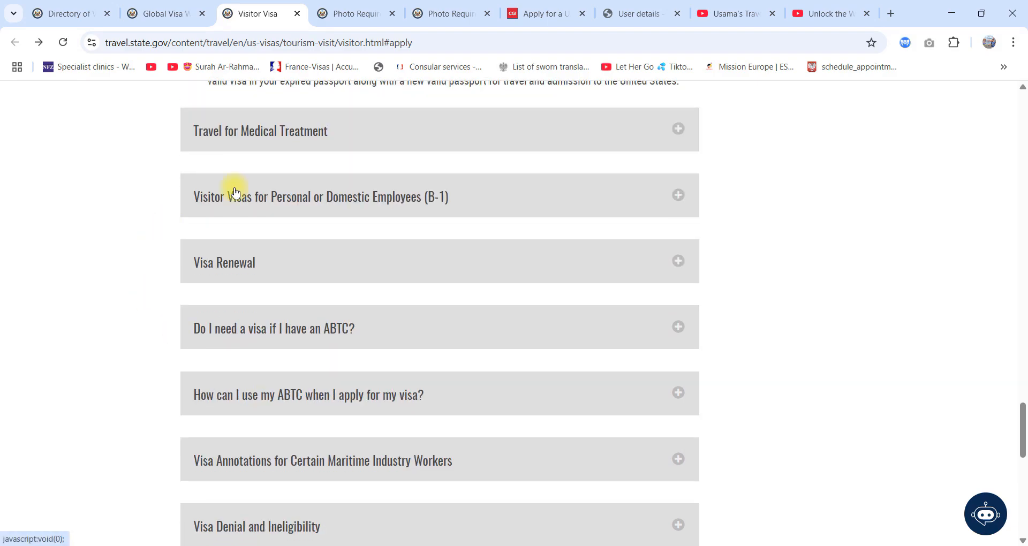
scroll(220, 301, up, 6)
scroll(336, 325, down, 12)
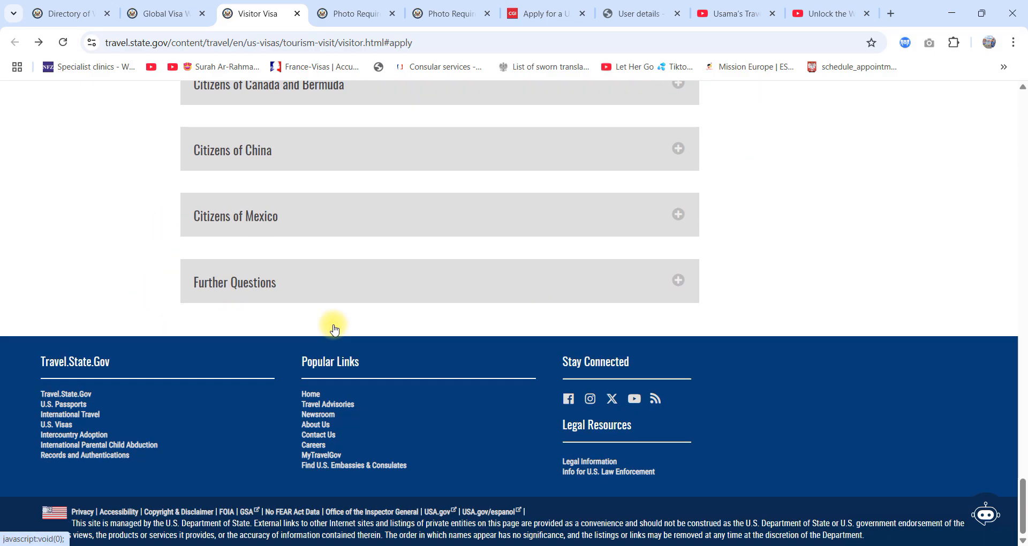
scroll(334, 326, up, 20)
scroll(334, 329, up, 10)
Step: Switch to the Photo Requirements page and review the list of photo and digital image rules, highlighting its items
click(351, 13)
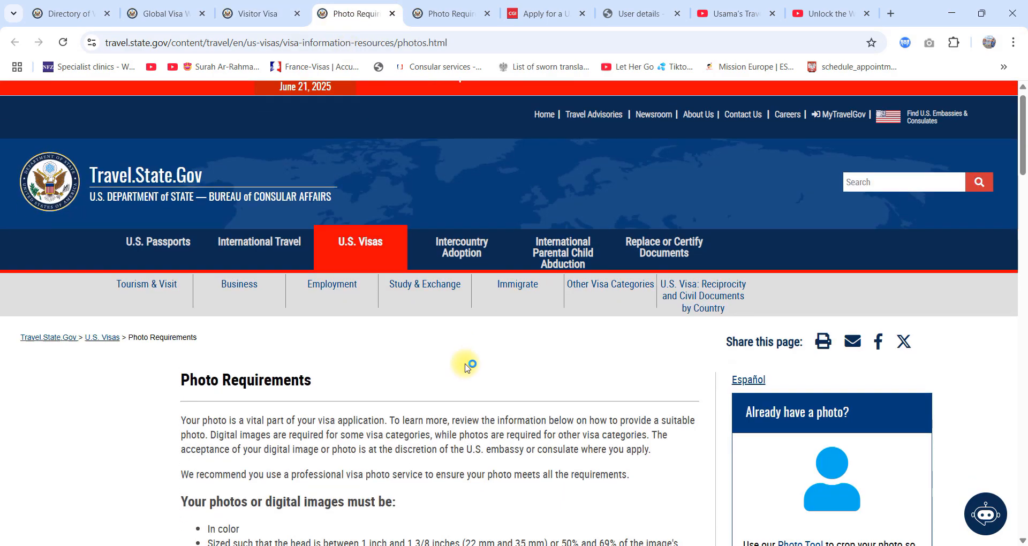
scroll(466, 362, down, 4)
scroll(466, 365, down, 1)
scroll(333, 232, down, 3)
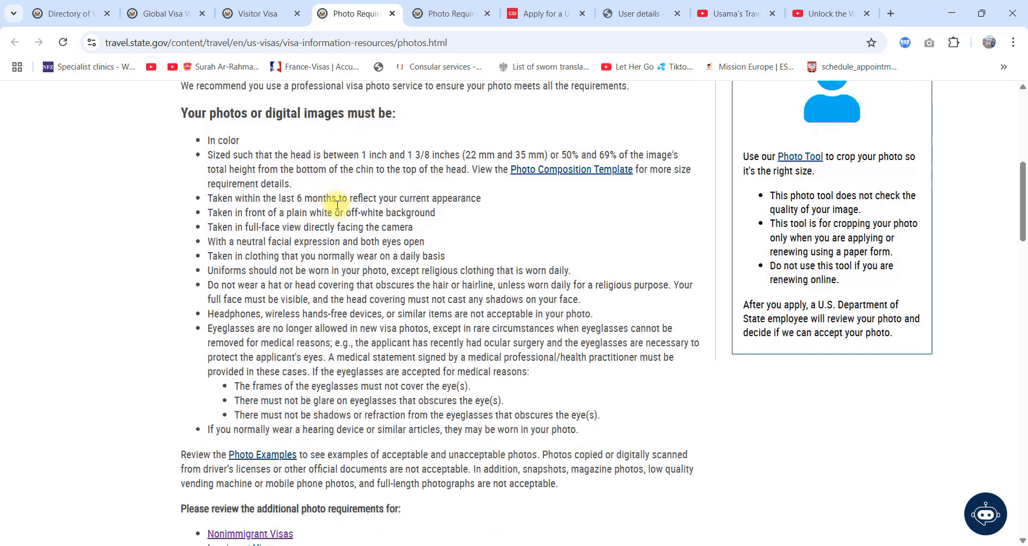
drag(207, 142, 503, 403)
scroll(487, 428, down, 5)
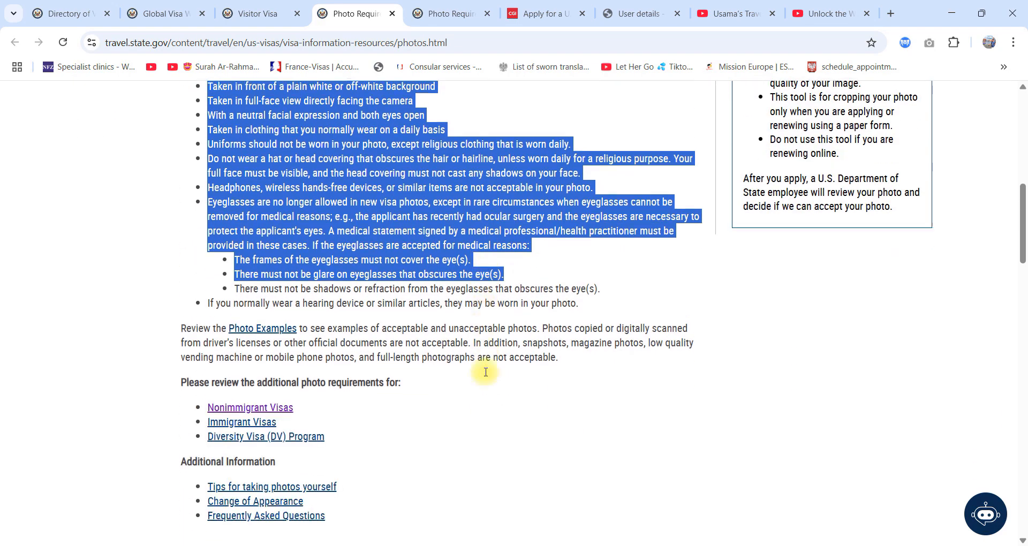
scroll(485, 364, down, 4)
scroll(487, 300, up, 2)
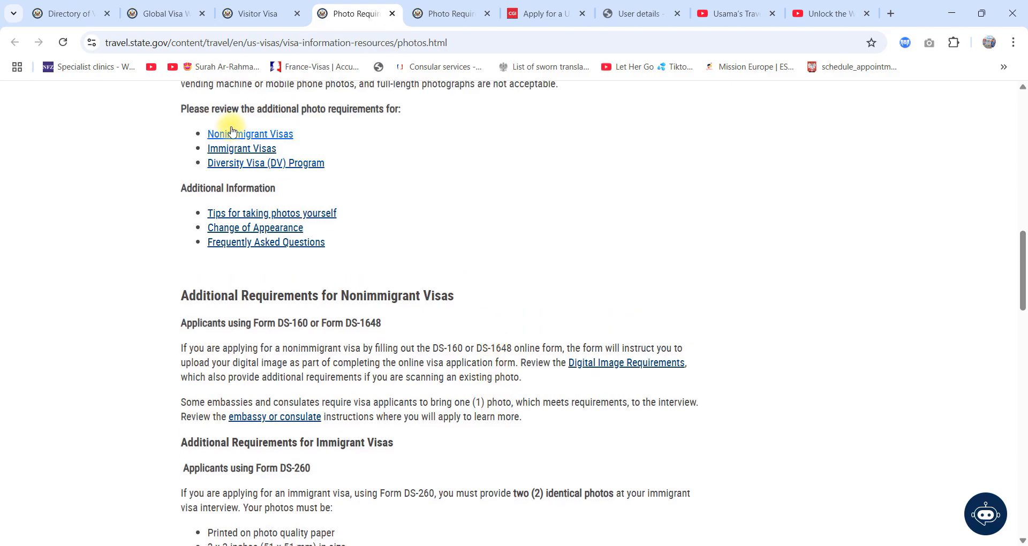
Step: Review the additional photo requirements for nonimmigrant visas, including those for Form DS-160 applicants
click(246, 136)
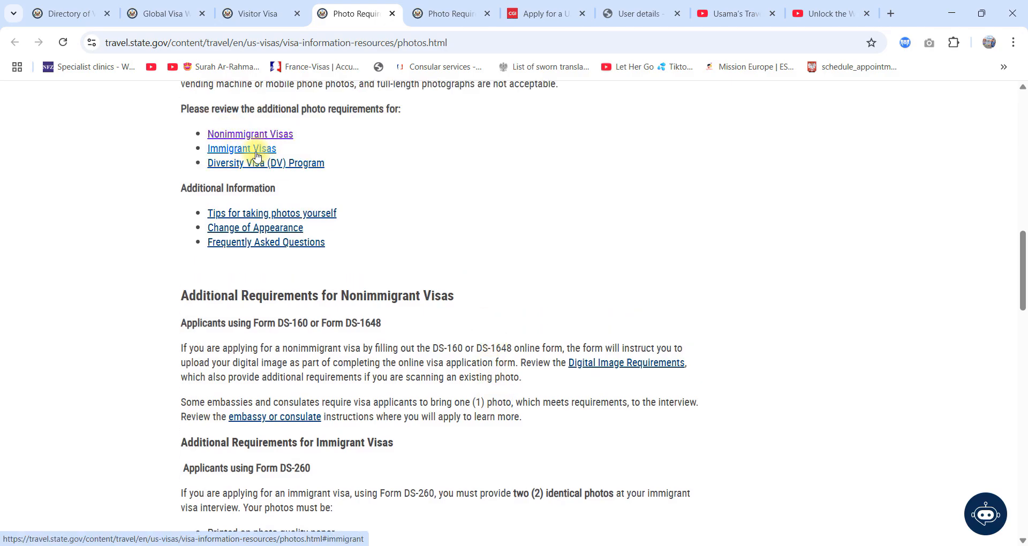
scroll(482, 257, down, 15)
scroll(482, 328, up, 11)
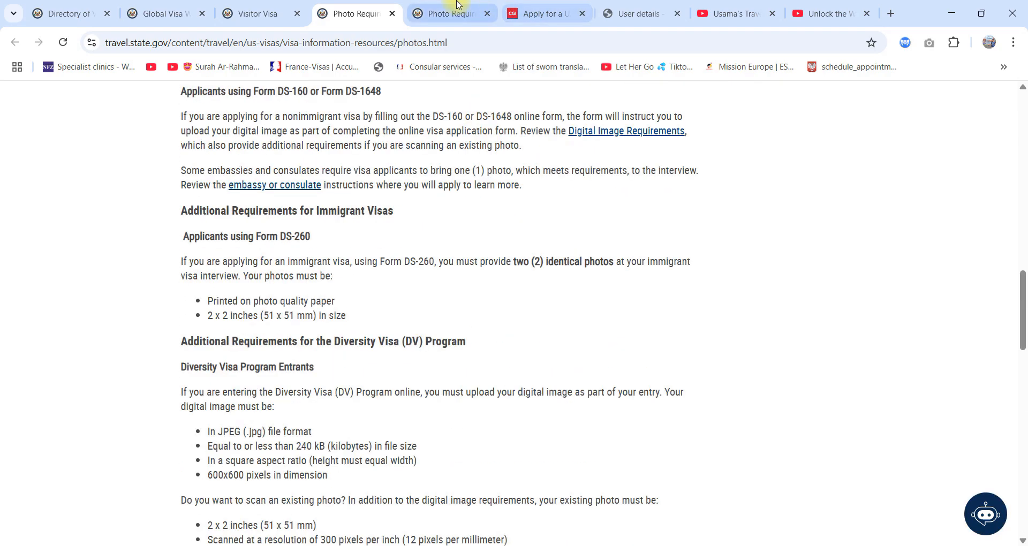
click(452, 14)
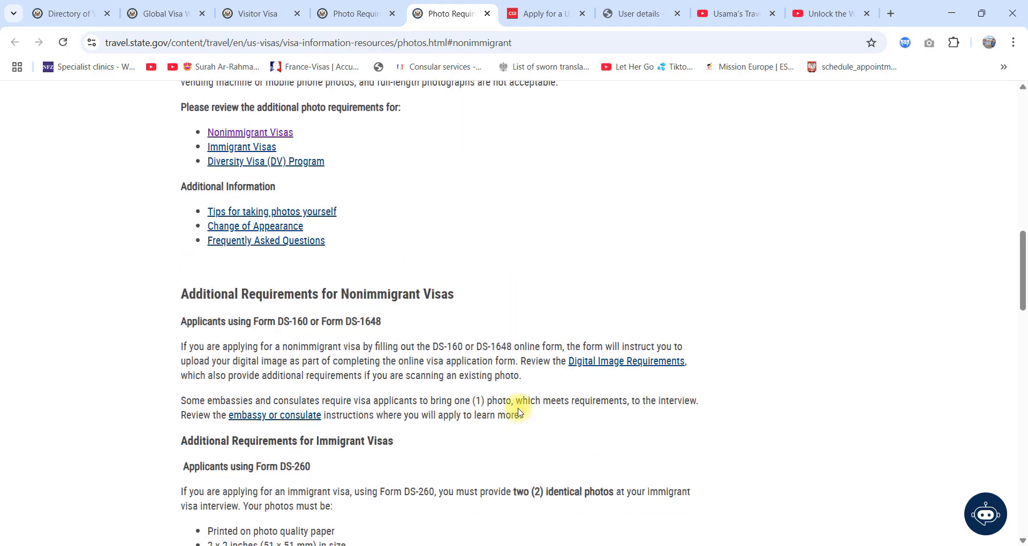
scroll(519, 413, down, 10)
Step: Return to the Visitor Visa page and open the online Form DS-160 application site at its Get Started section
click(257, 13)
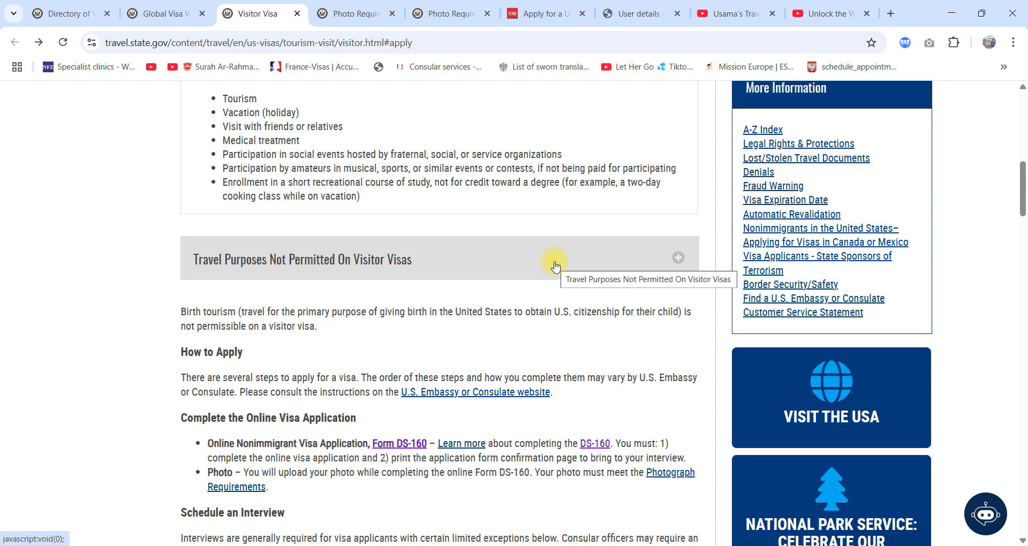
click(400, 445)
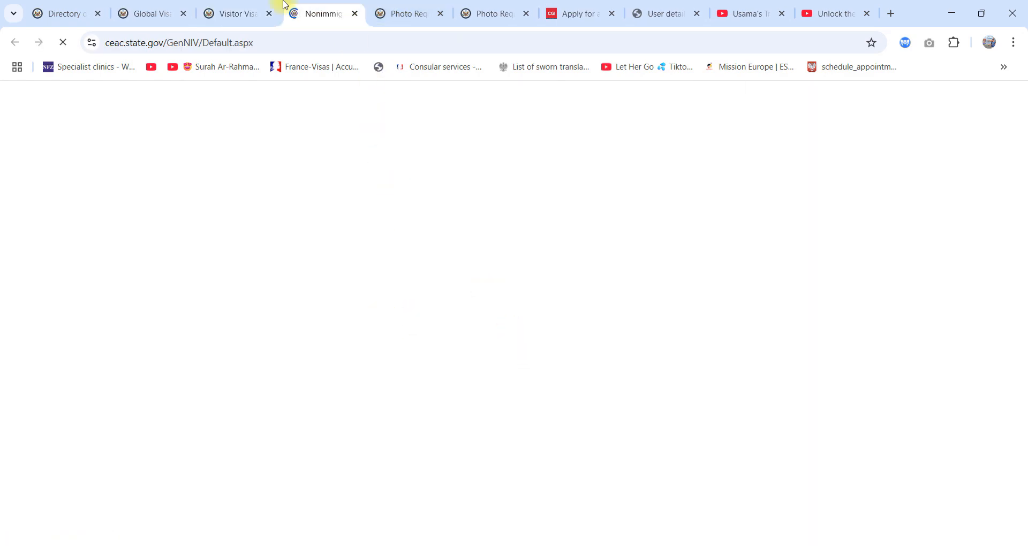
click(257, 5)
click(317, 8)
scroll(541, 434, down, 2)
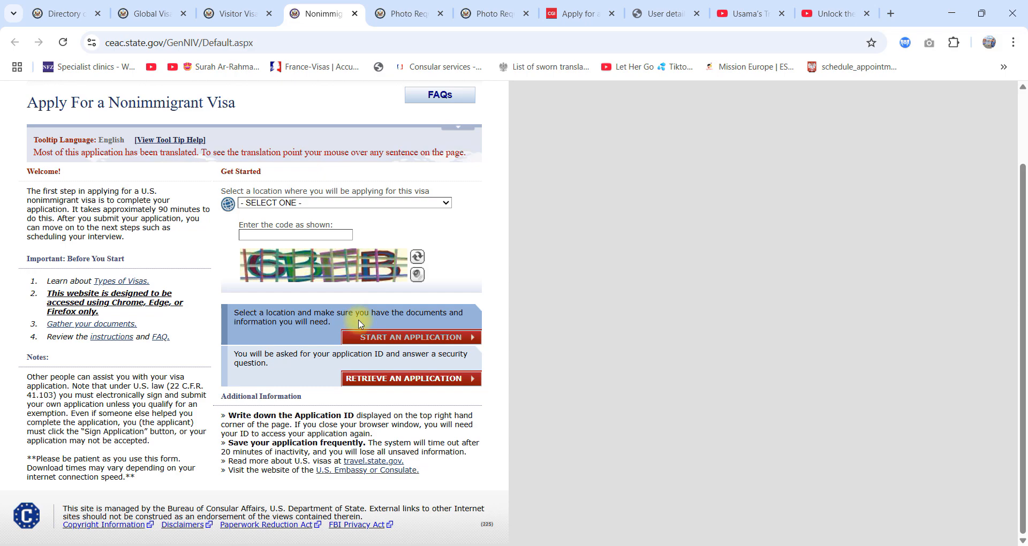
Step: Open the application location list and browse its entries around Albania, Denmark and Angola
click(368, 204)
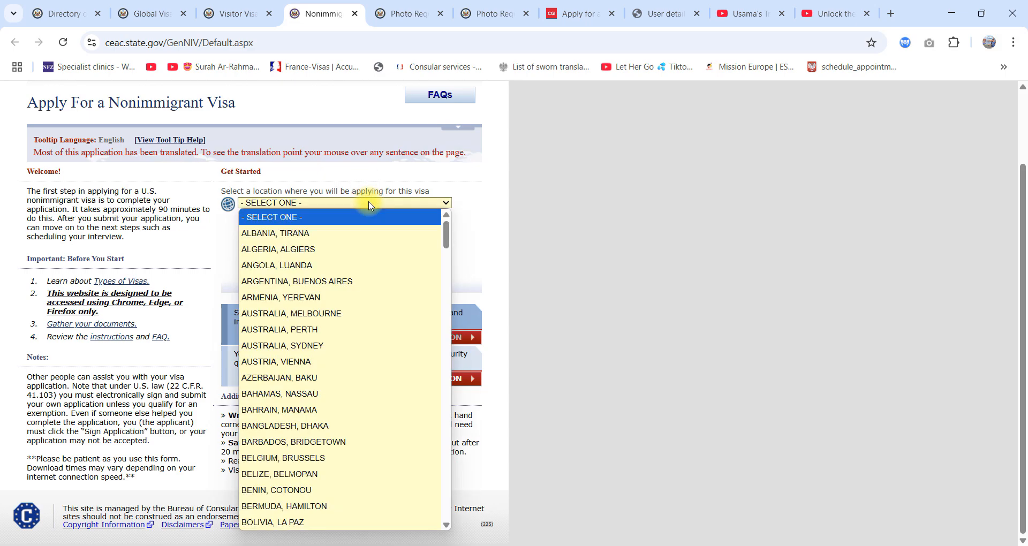
key(Down)
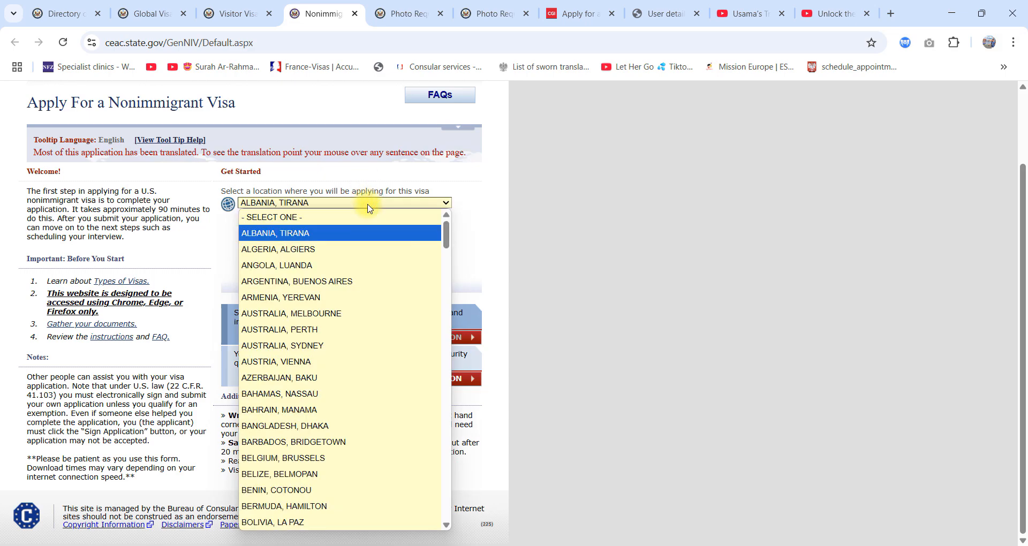
key(Down)
key(Down)
key(Up)
text(do)
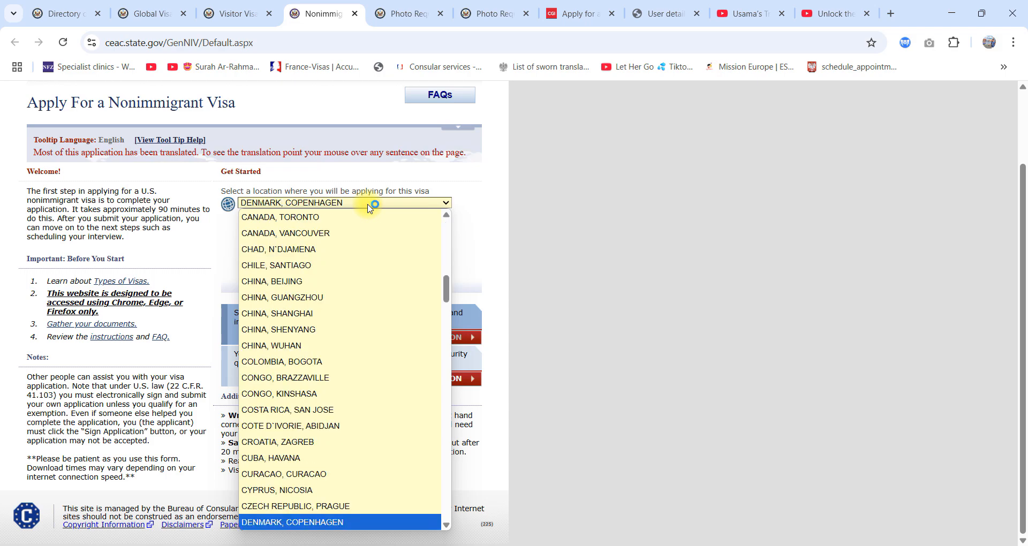
key(Up)
key(Up)
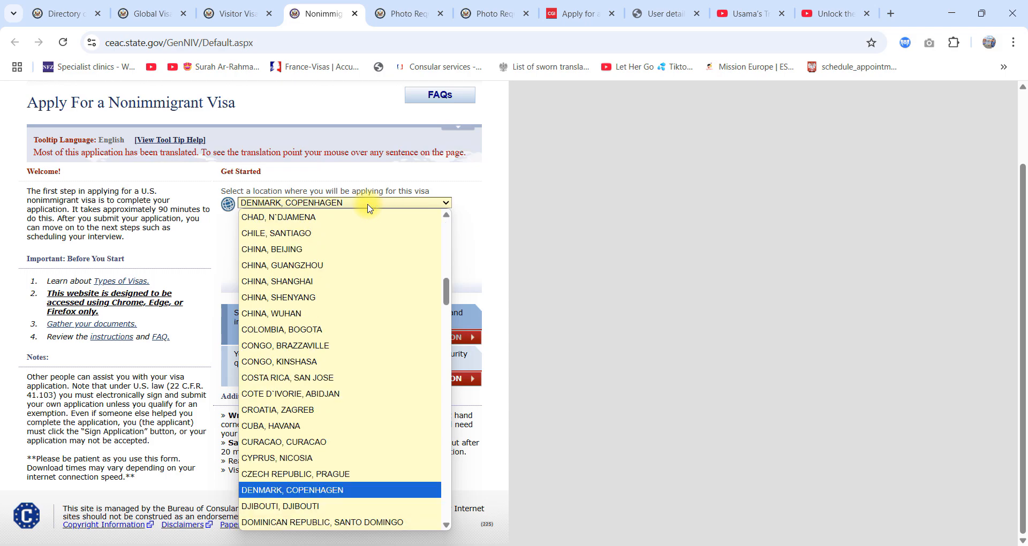
text(a)
key(Down)
key(Down)
key(Down)
key(Down)
key(Down)
key(Down)
key(Down)
key(Down)
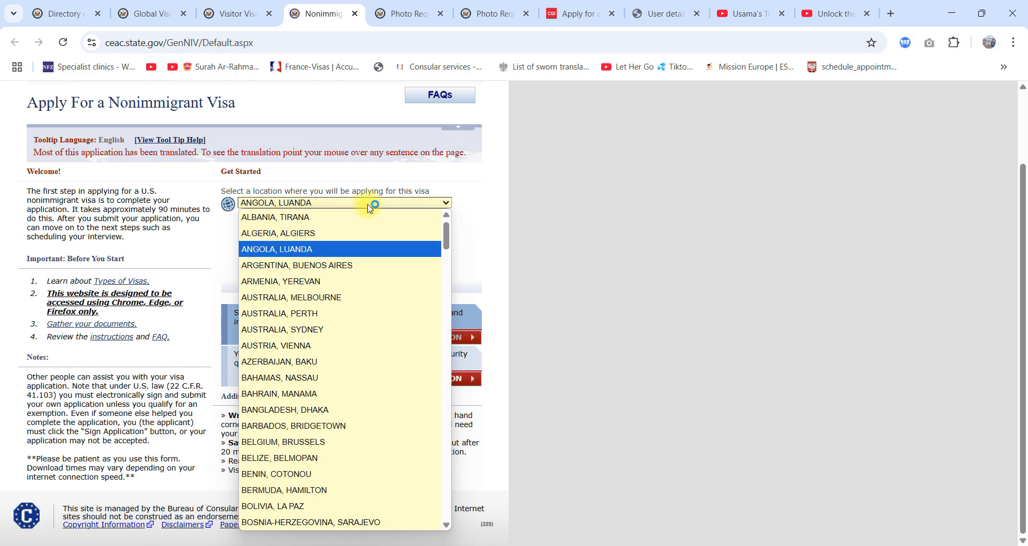
Step: Browse the location list around Madagascar and the Pakistan entries, including Islamabad and Karachi
text(m)
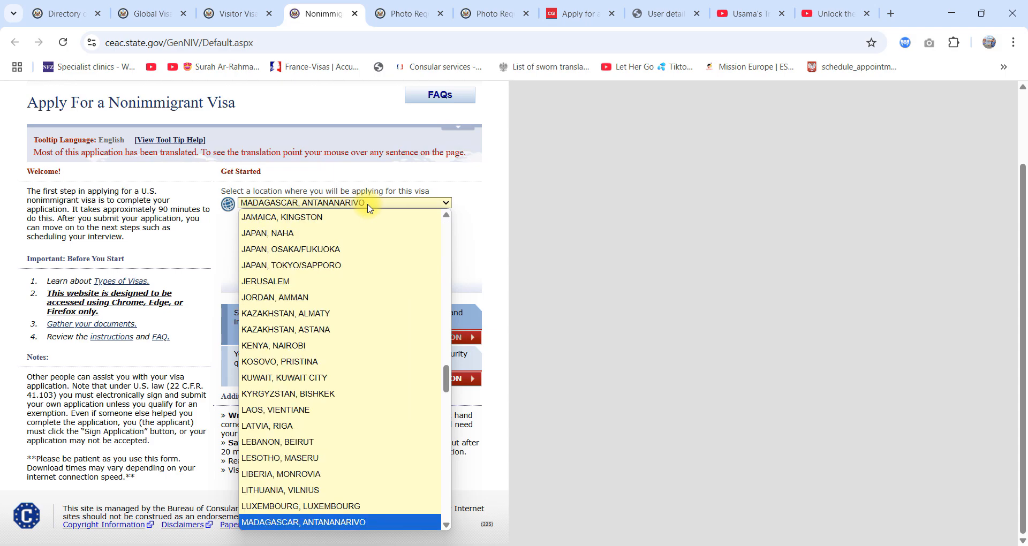
key(Down)
key(Down)
text(p)
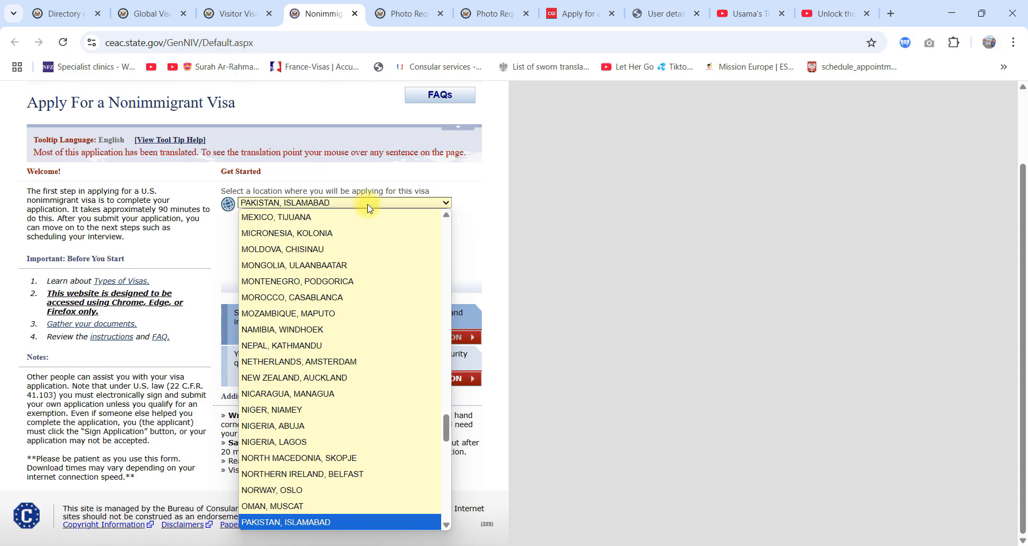
key(Down)
key(Down)
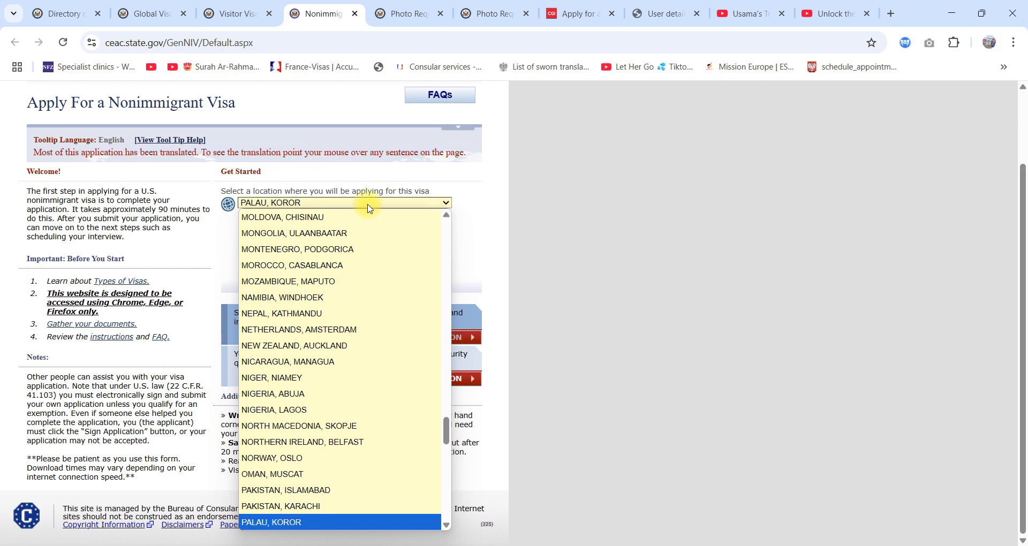
key(Down)
key(Up)
key(Up)
key(Up)
key(Up)
key(Up)
key(Up)
key(Up)
key(Up)
key(Up)
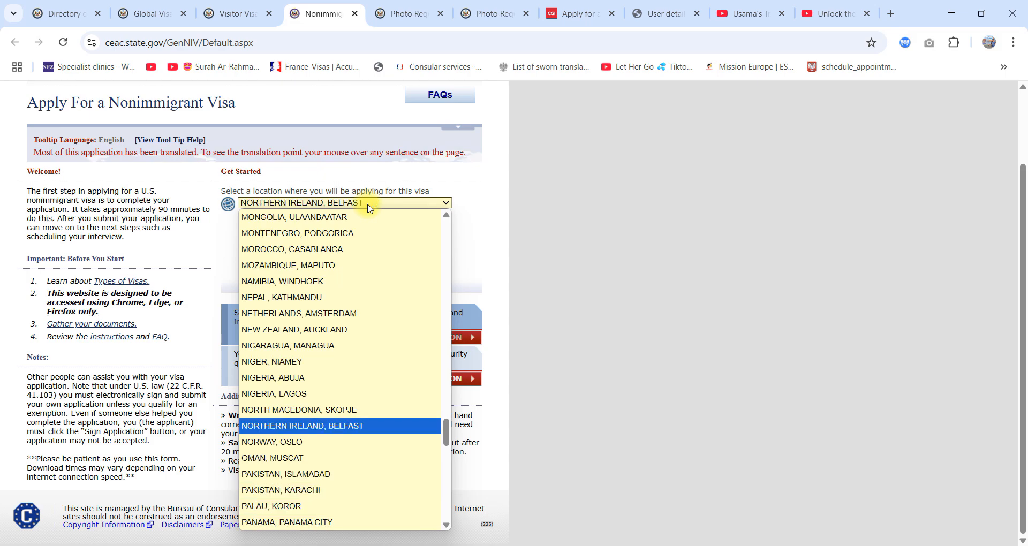
scroll(279, 485, down, 1)
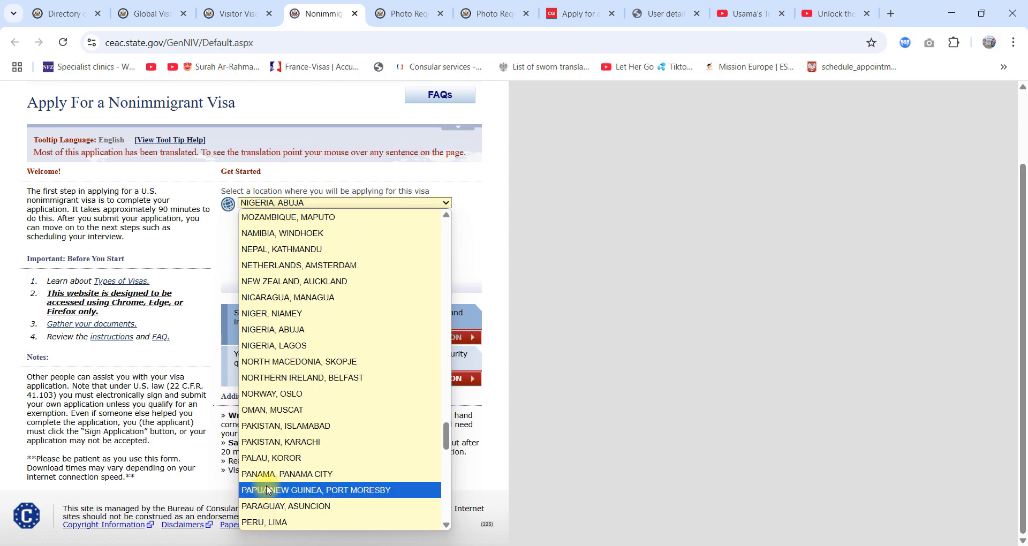
Step: Select PAKISTAN, ISLAMABAD as the location where the visa application will be made
key(i)
key(n)
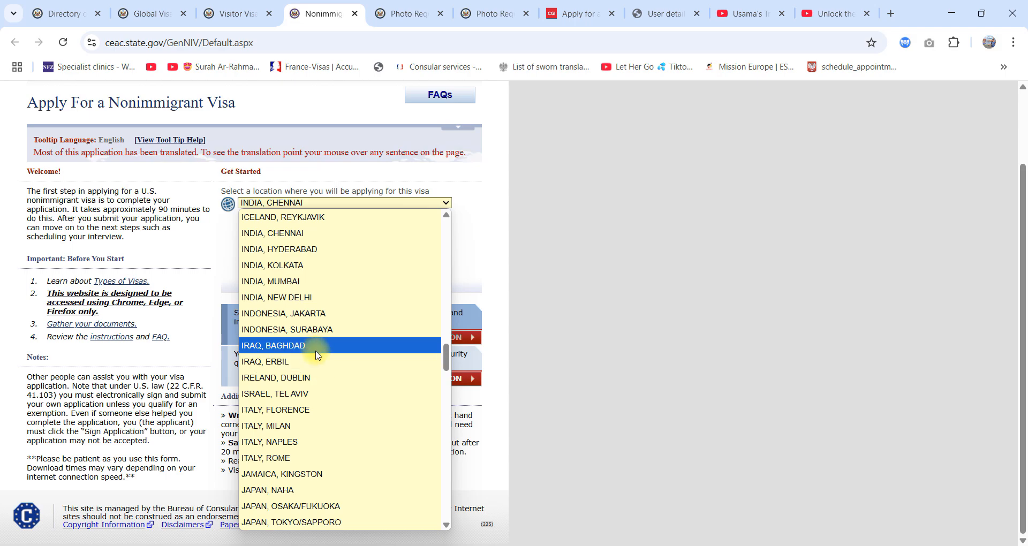
key(p)
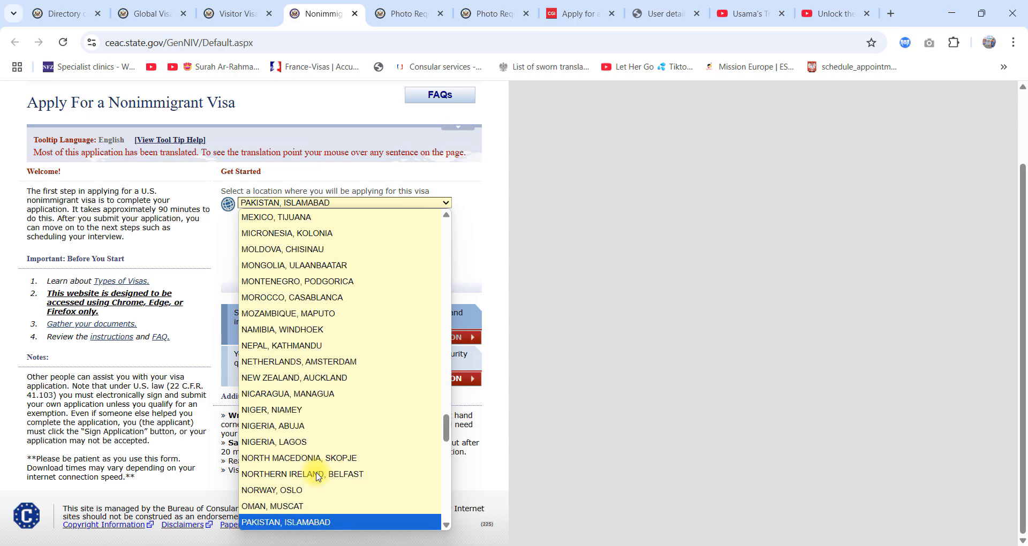
key(Down)
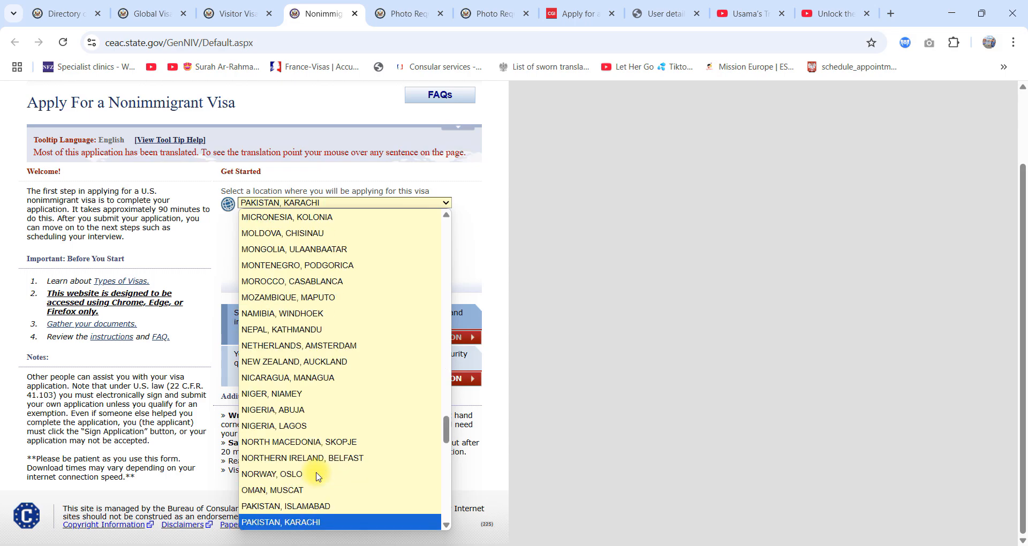
key(Up)
key(Return)
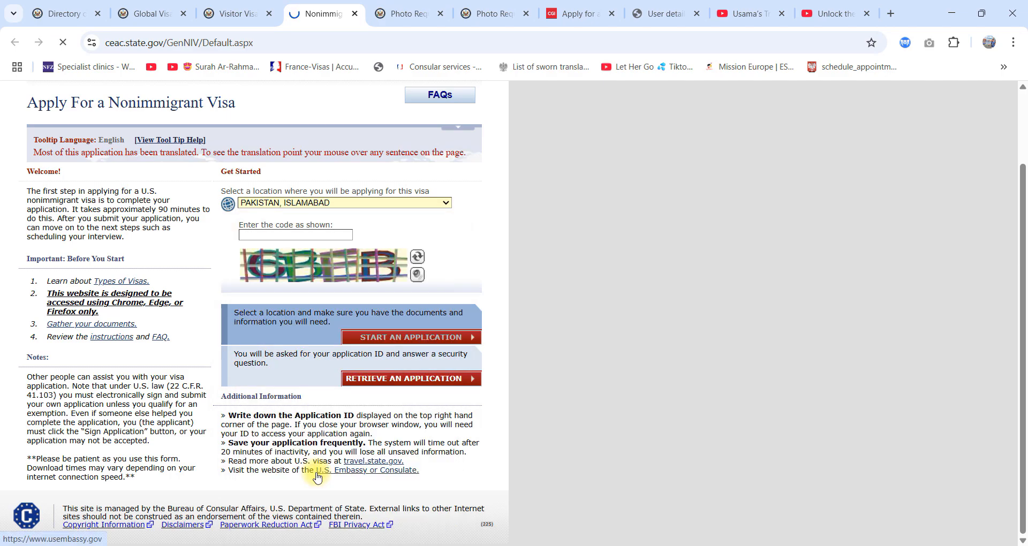
Step: Enter the displayed verification code and start a new DS-160 application
scroll(305, 251, down, 1)
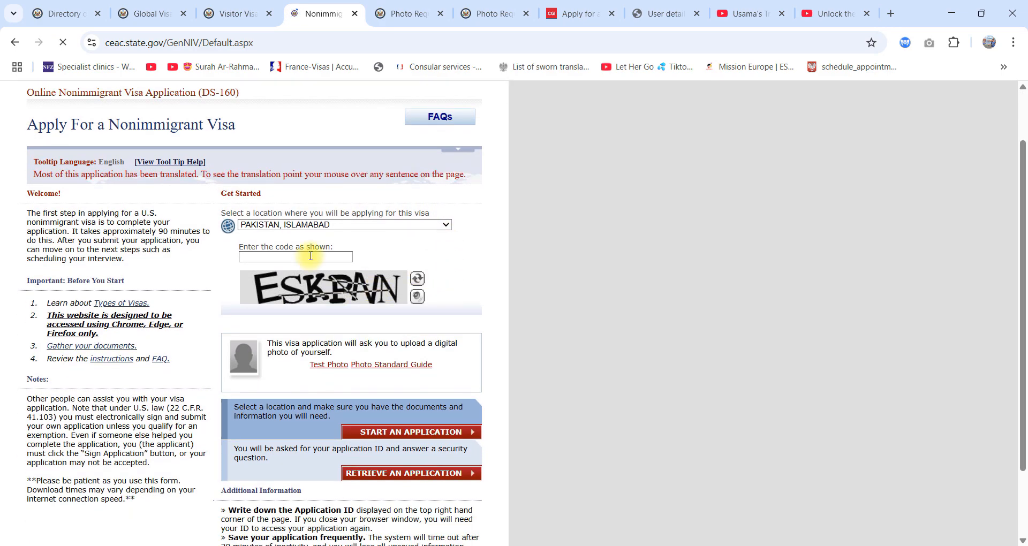
click(298, 259)
text(ESKPNN)
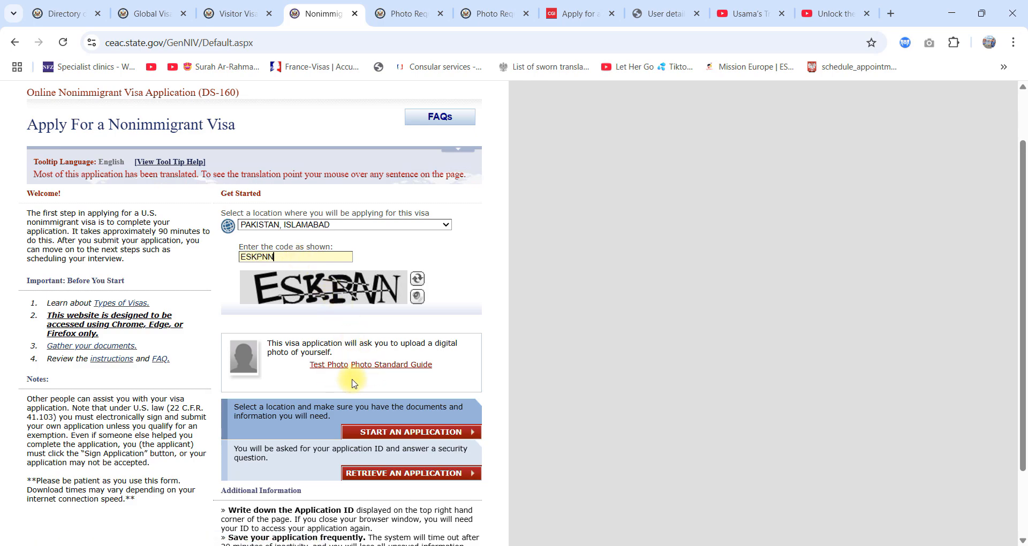
scroll(527, 374, down, 1)
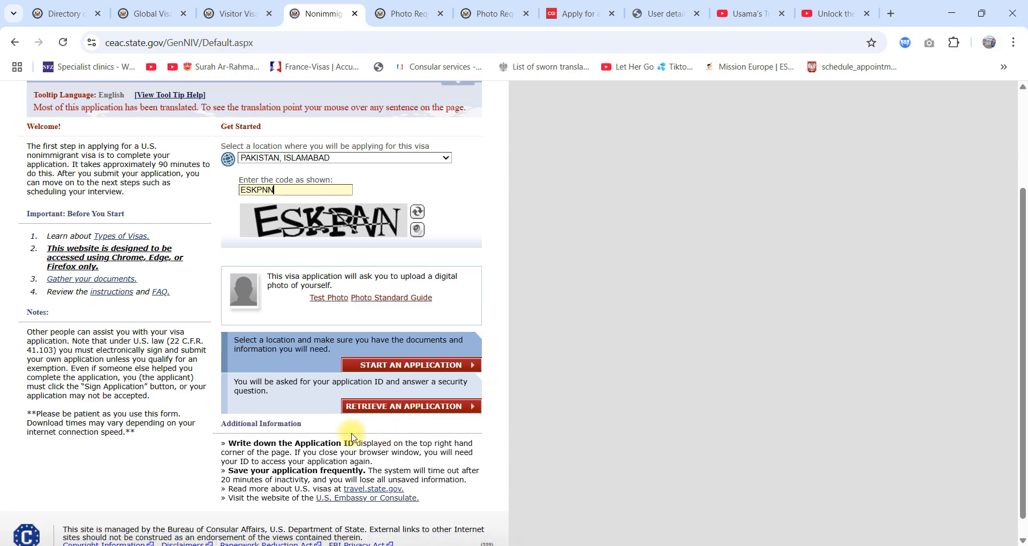
click(399, 370)
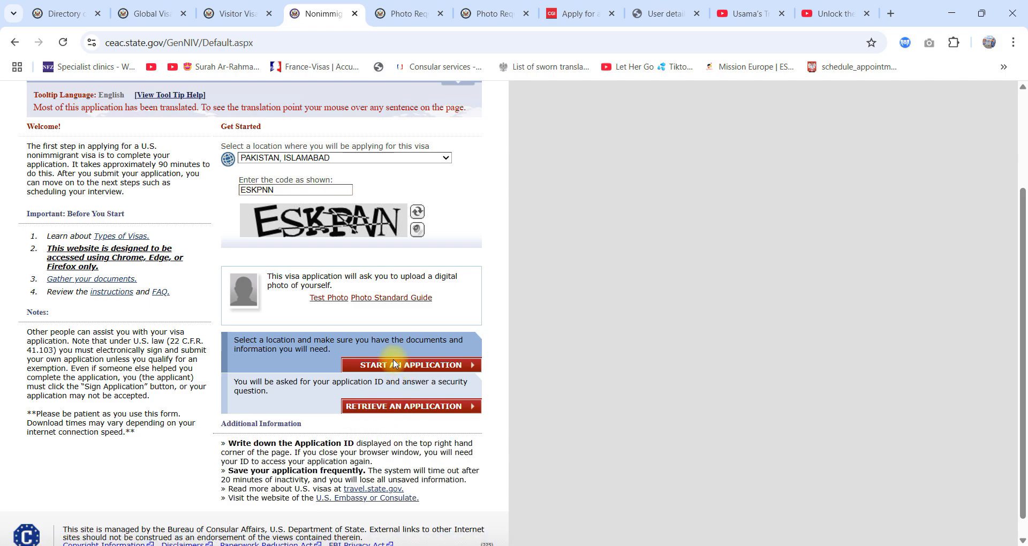
click(397, 366)
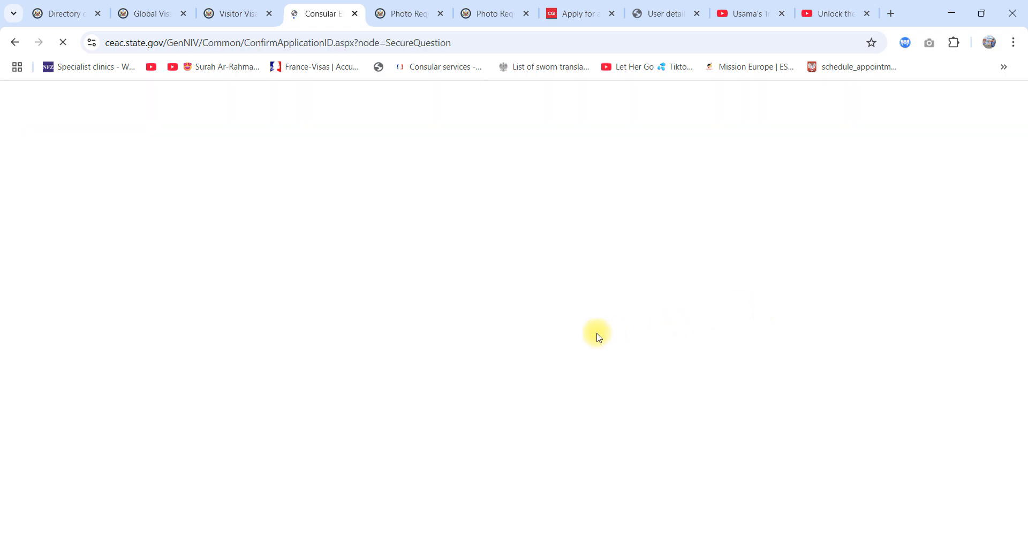
Step: Agree to the privacy terms and submit the answer to the security question about the mother's mother's given name
scroll(464, 402, down, 3)
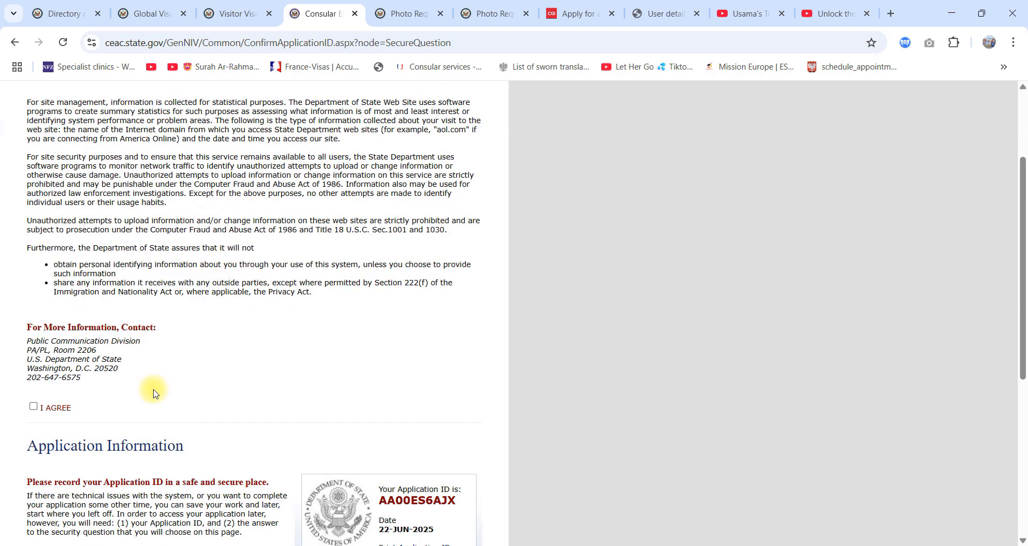
click(33, 409)
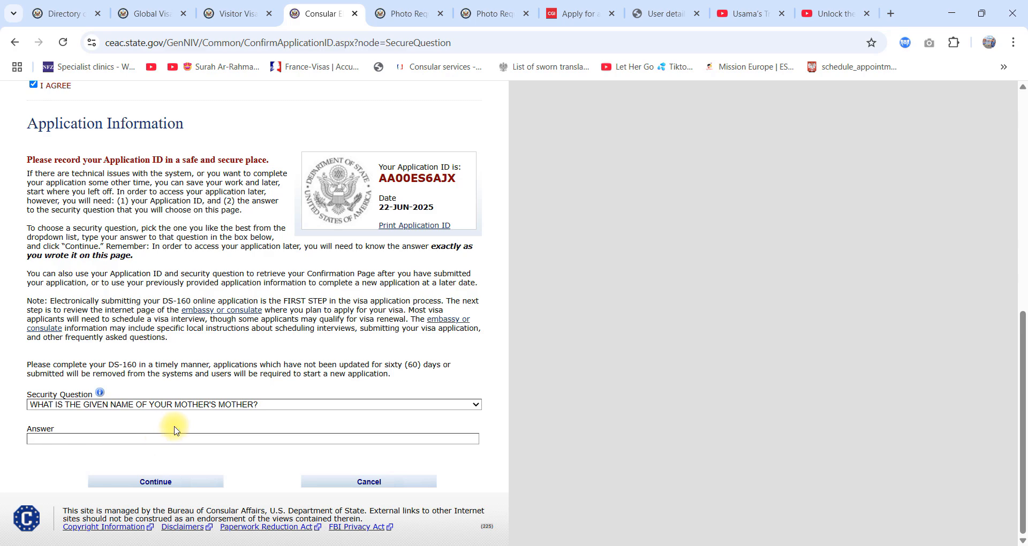
click(222, 441)
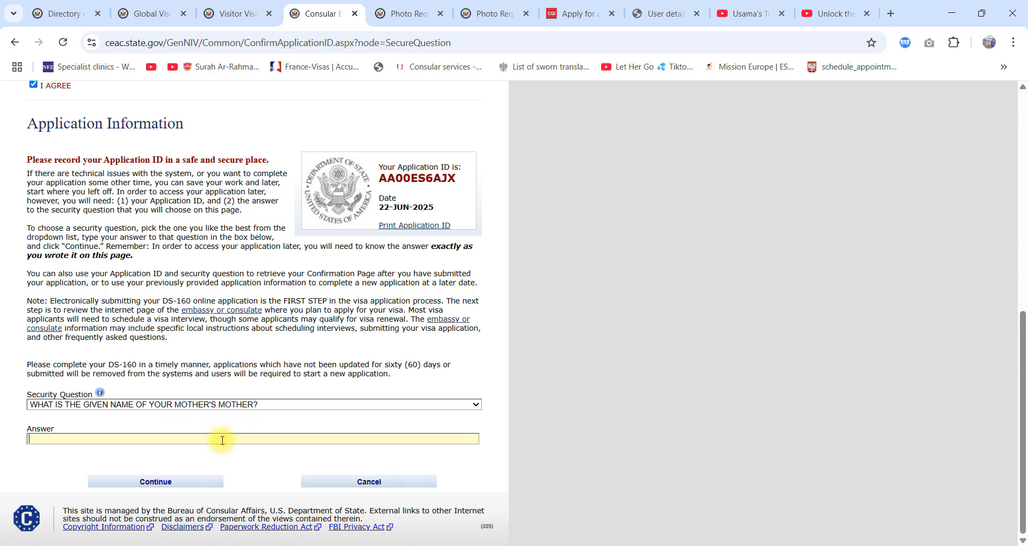
key(BackSpace)
key(BackSpace)
key(BackSpace)
key(BackSpace)
click(194, 483)
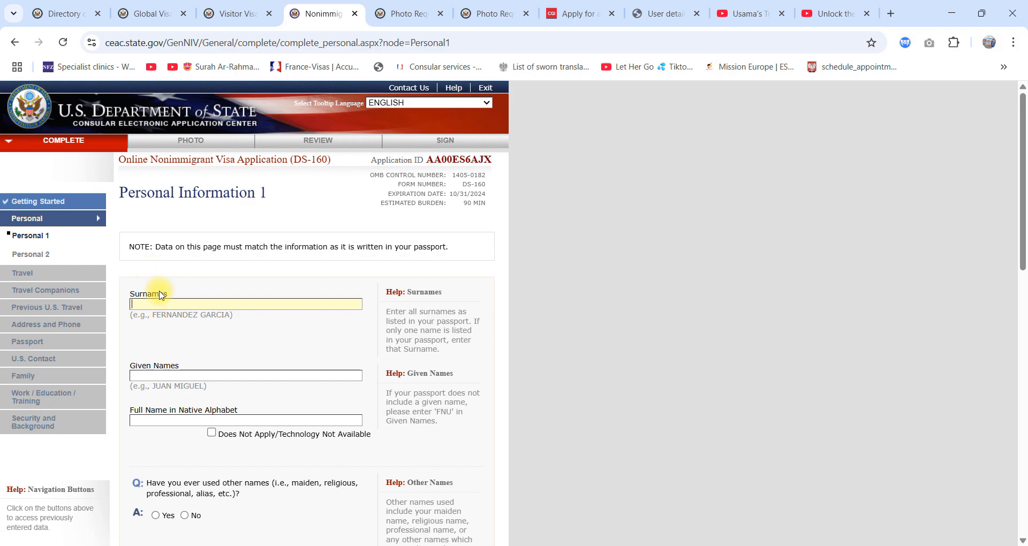
Step: Go over the surname and given name fields and mark Full Name in Native Alphabet as Does Not Apply/Technology Not Available
drag(170, 294, 127, 296)
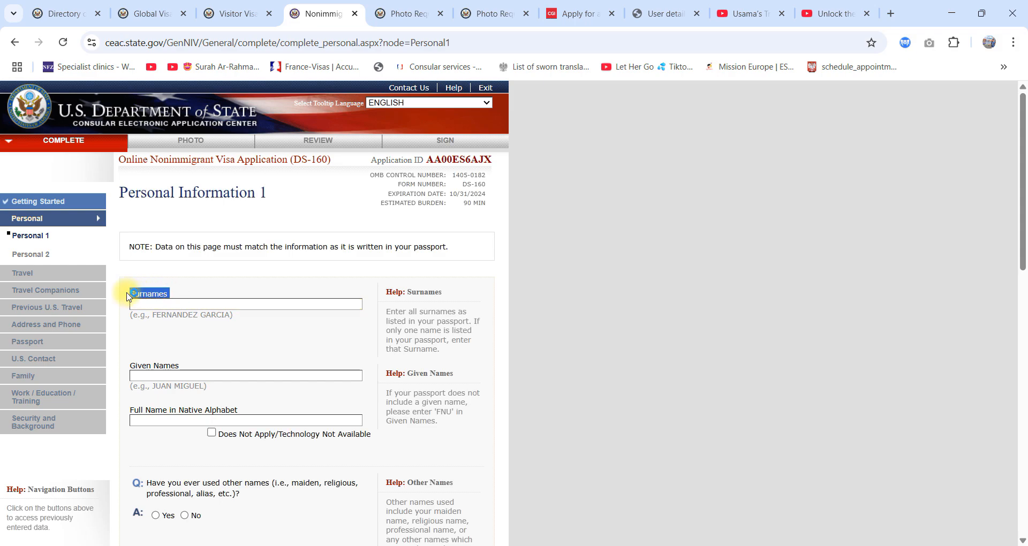
scroll(208, 279, down, 2)
drag(202, 232, 134, 234)
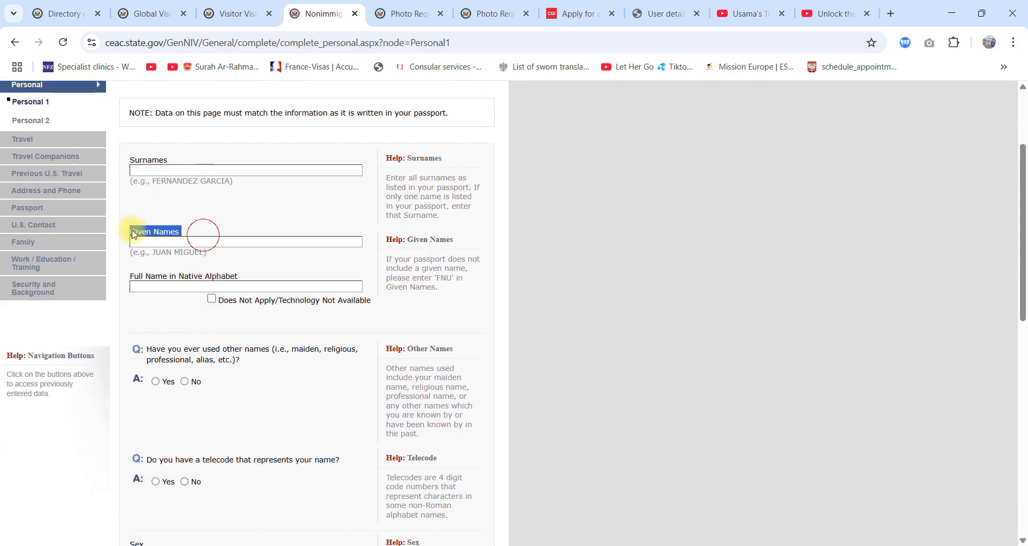
click(238, 277)
drag(239, 277, 140, 284)
click(212, 299)
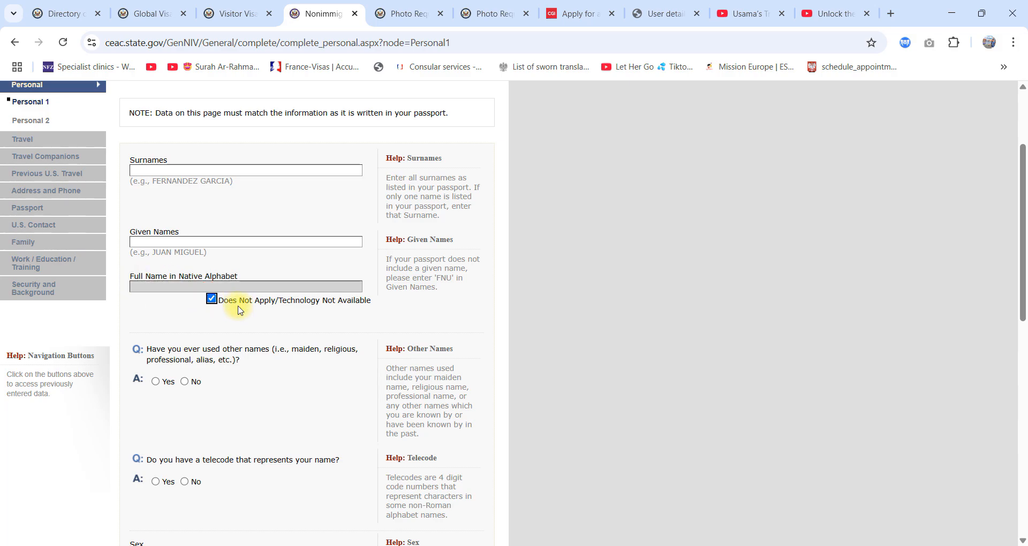
Step: Answer No to both the other names question and the telecode question
scroll(241, 322, down, 3)
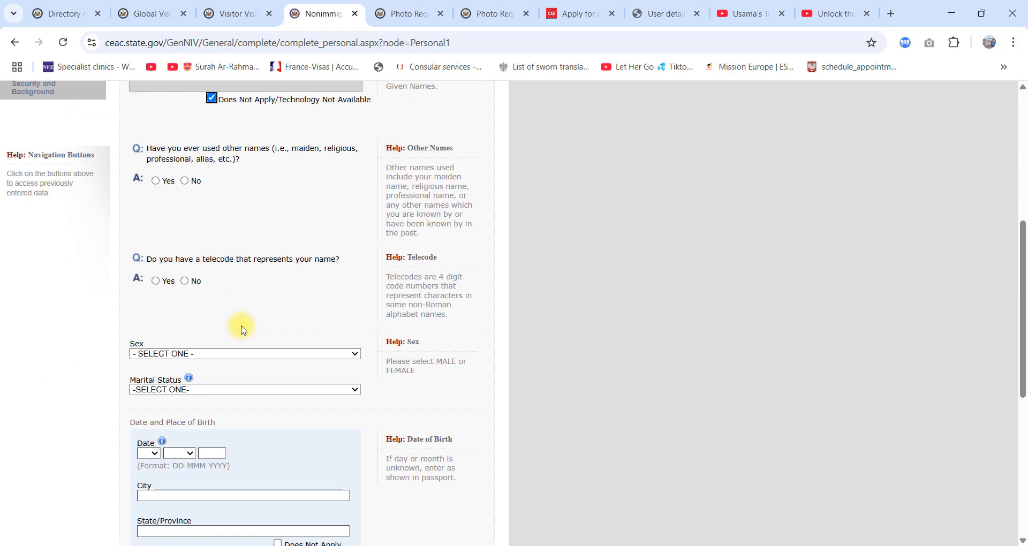
click(196, 183)
scroll(264, 396, down, 4)
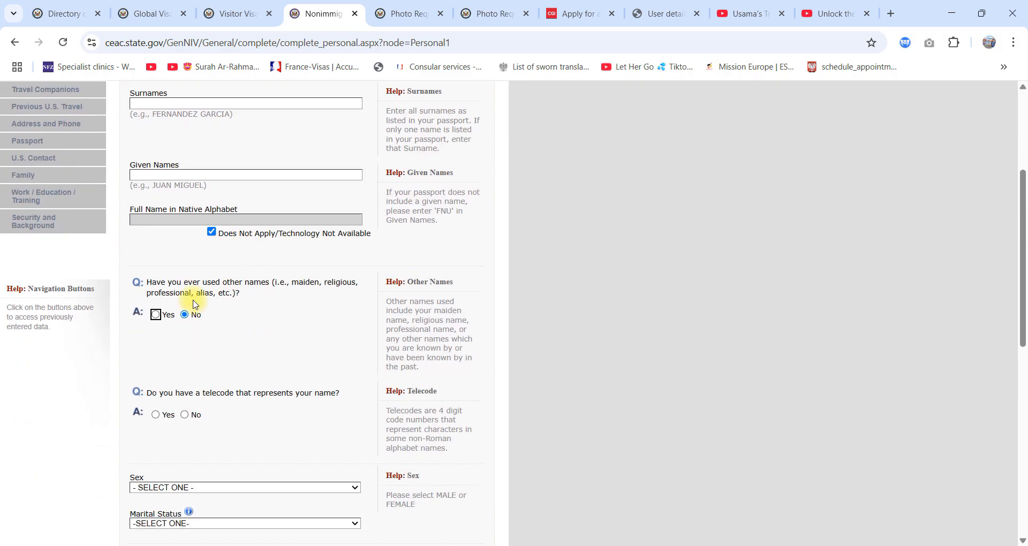
scroll(264, 344, down, 2)
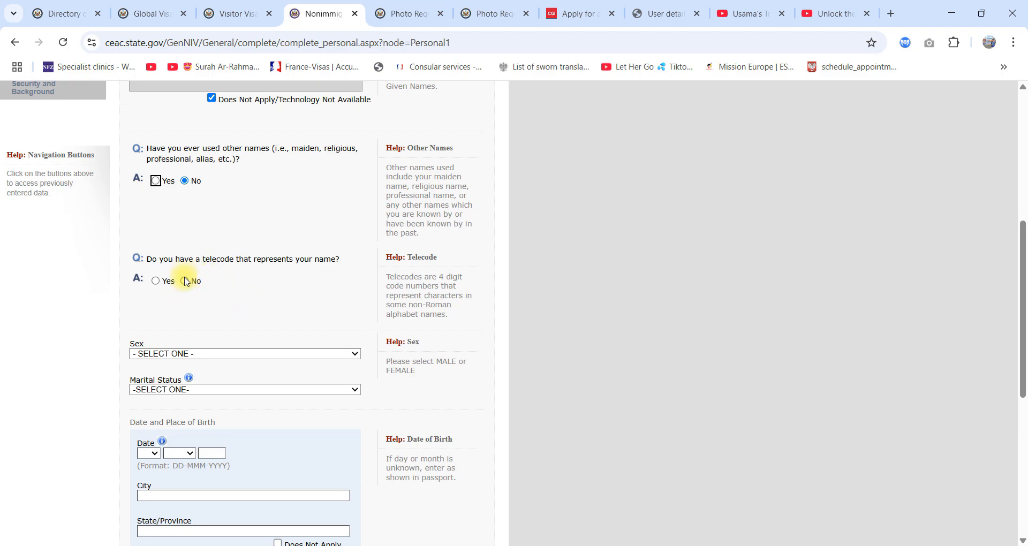
click(185, 277)
scroll(212, 324, down, 2)
click(184, 146)
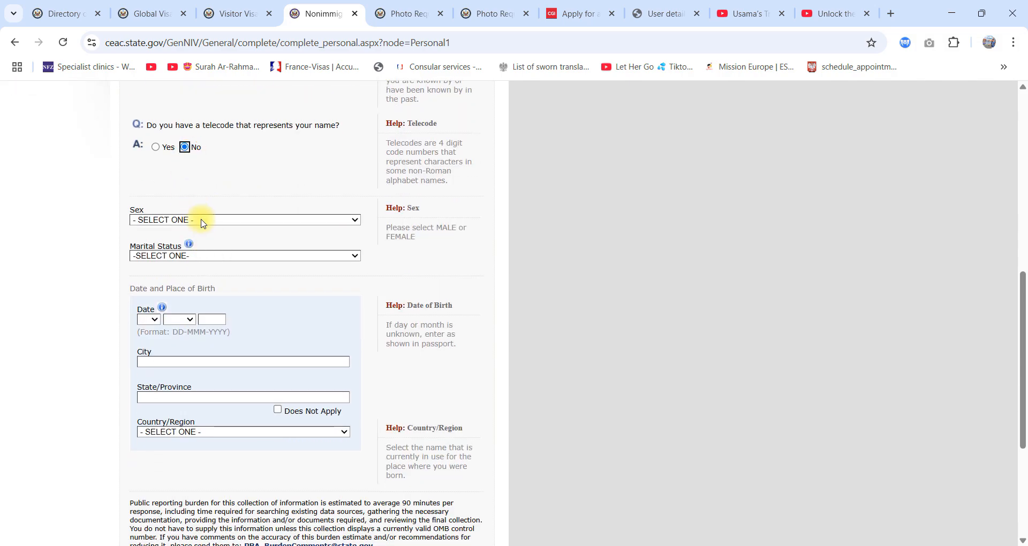
Step: Set the applicant's sex to MALE and marital status to SINGLE
click(202, 213)
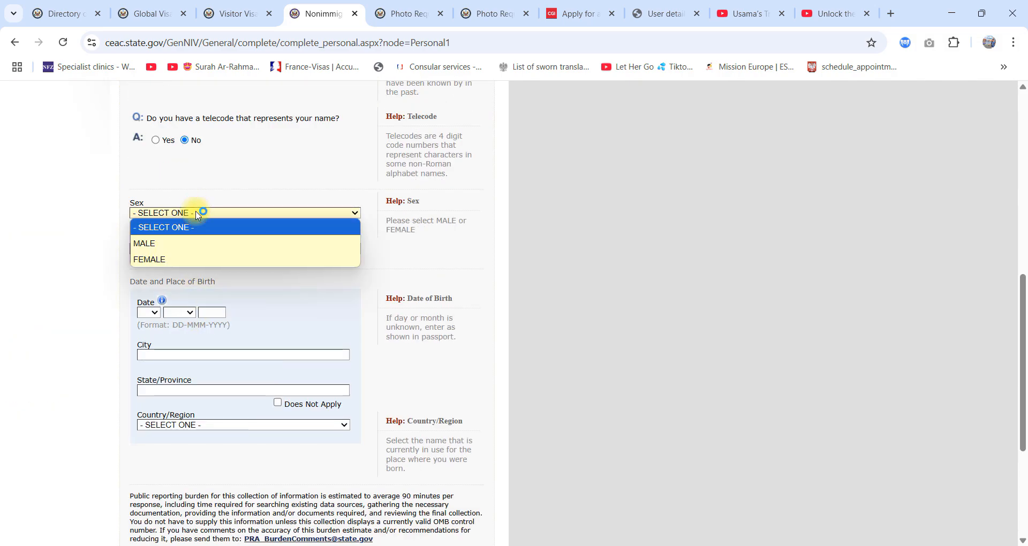
click(177, 241)
click(203, 250)
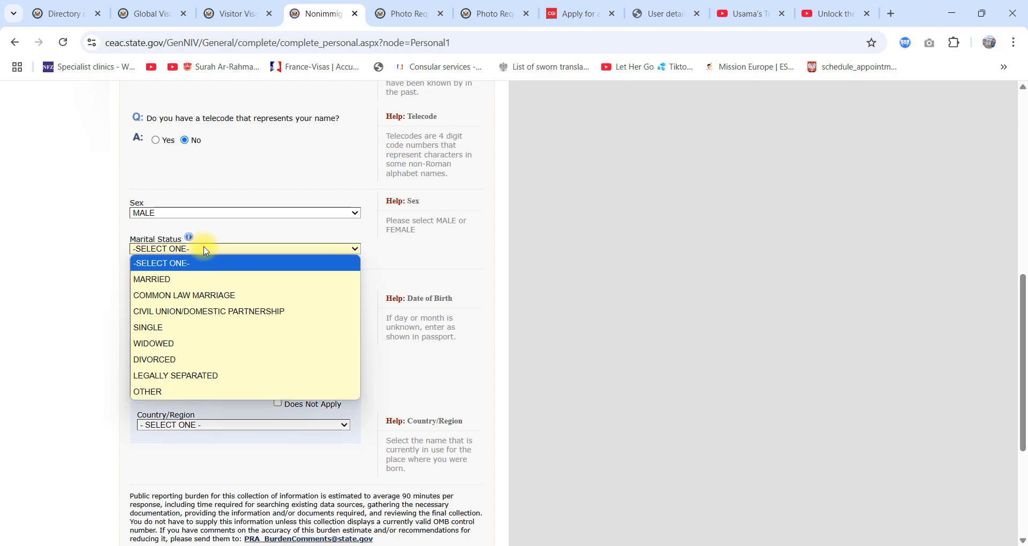
click(150, 327)
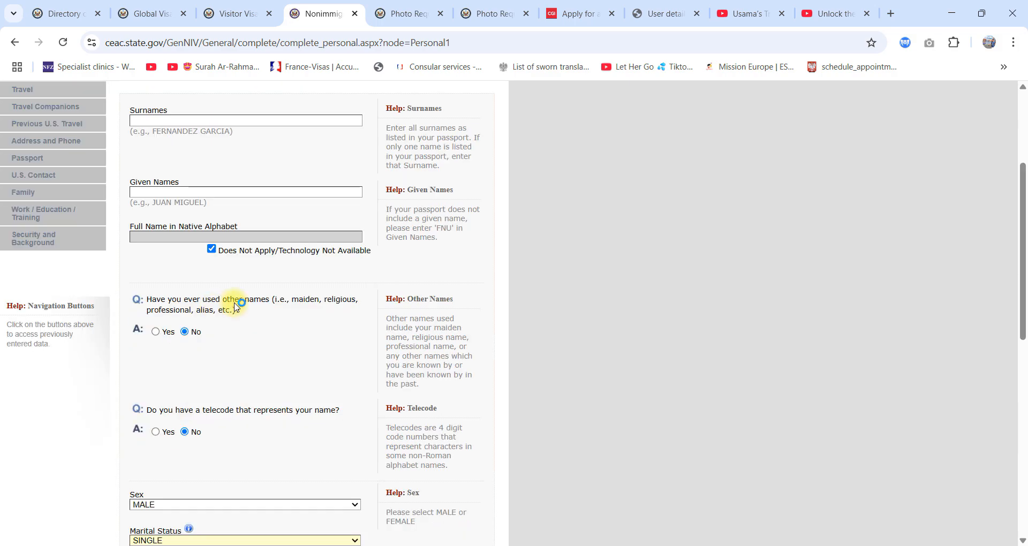
Step: Look over the date and place of birth fields, including the country list, and try to proceed to Personal 2
scroll(217, 241, down, 1)
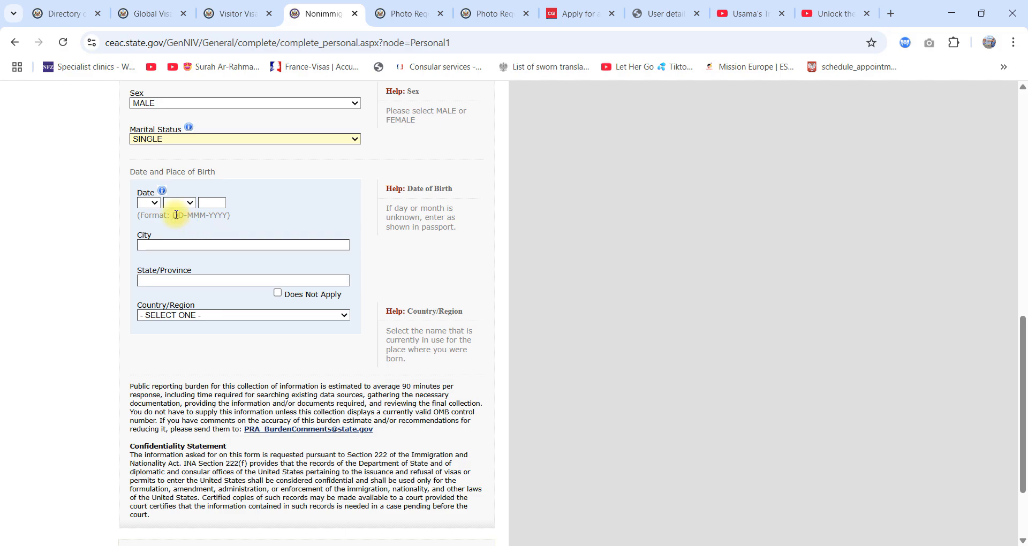
click(186, 315)
click(186, 315)
scroll(235, 324, down, 2)
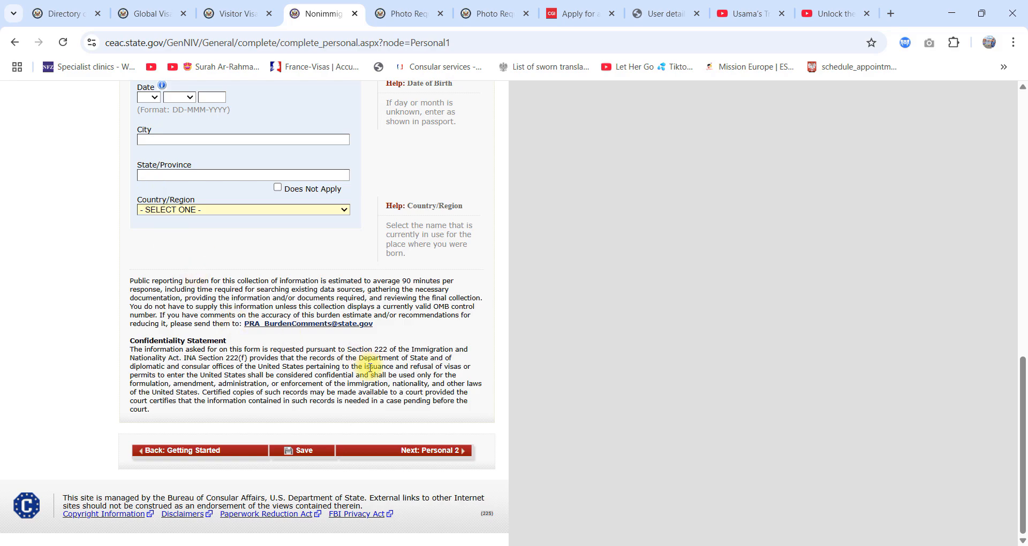
click(435, 454)
Step: Enter the applicant's surname and given names in the Personal Information 1 form
click(211, 305)
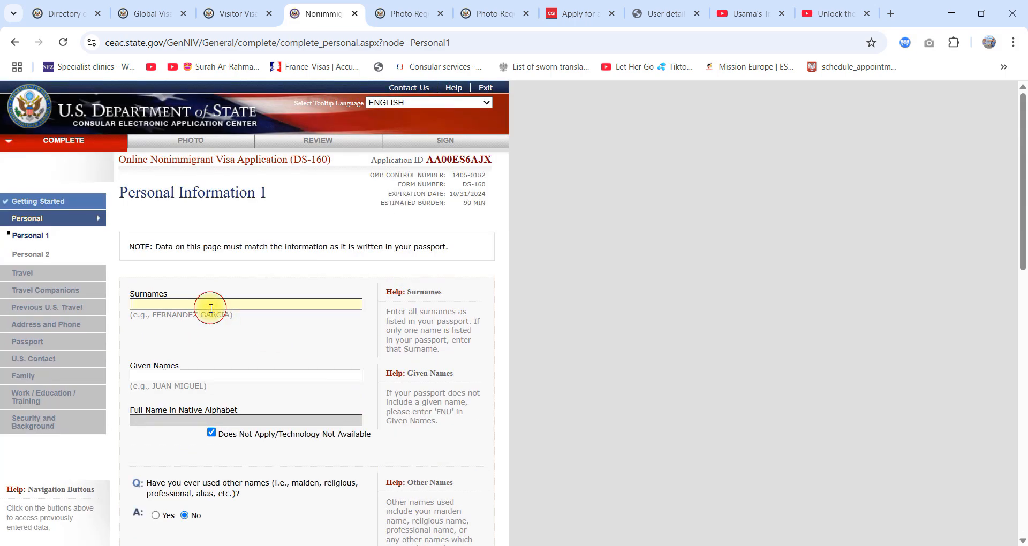
key(Tab)
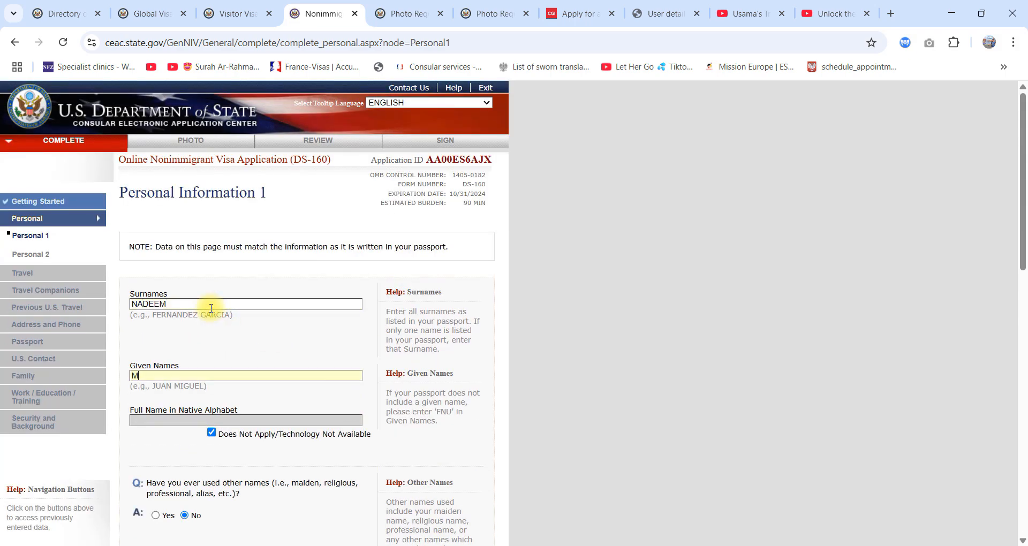
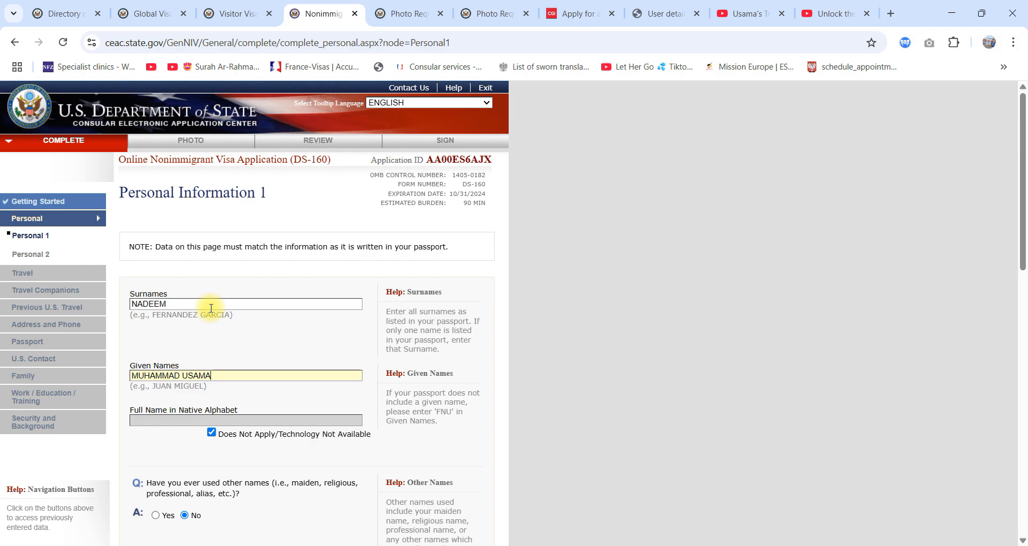
Step: Enter the applicant's full date of birth, choosing the day and month and filling in the year
scroll(211, 308, down, 8)
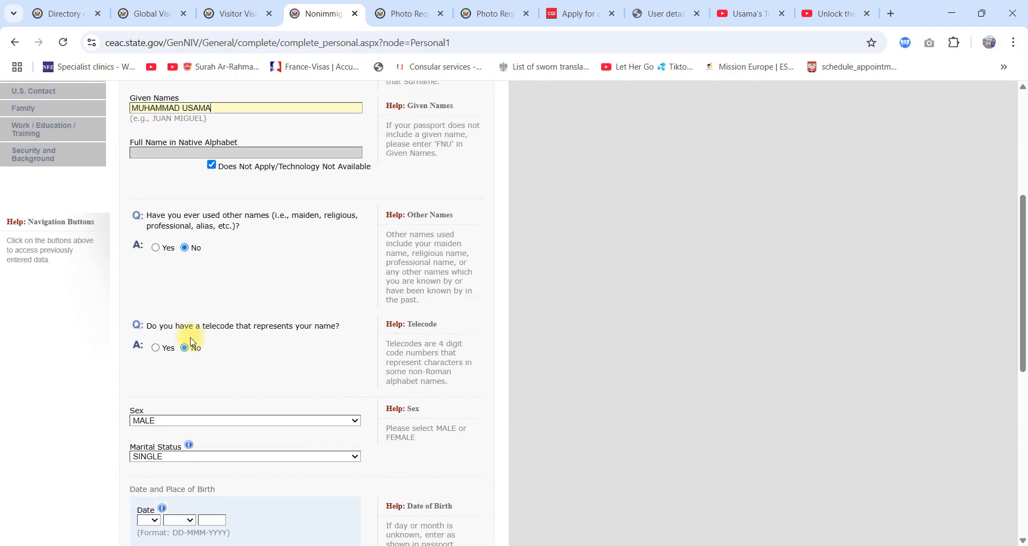
click(160, 386)
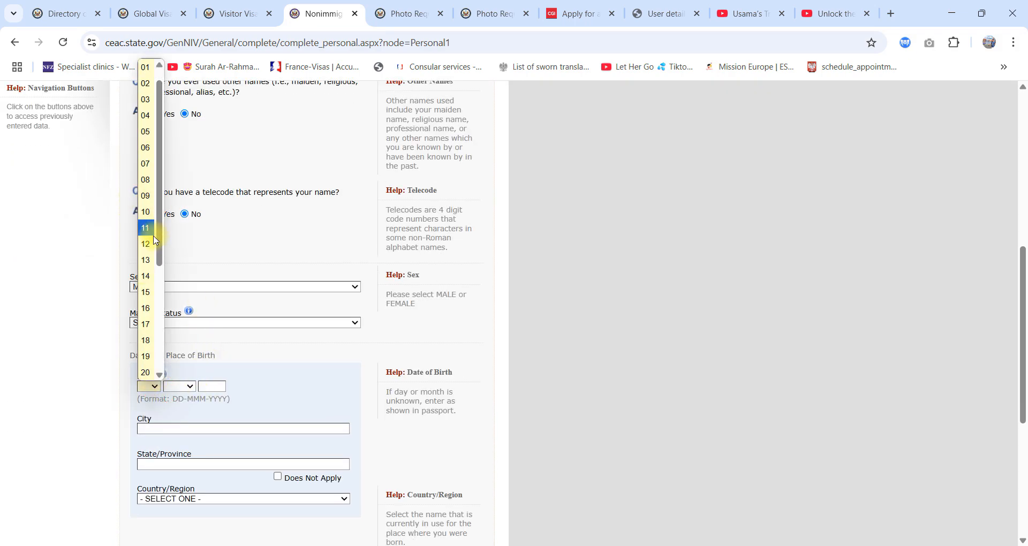
click(146, 224)
click(189, 383)
click(176, 212)
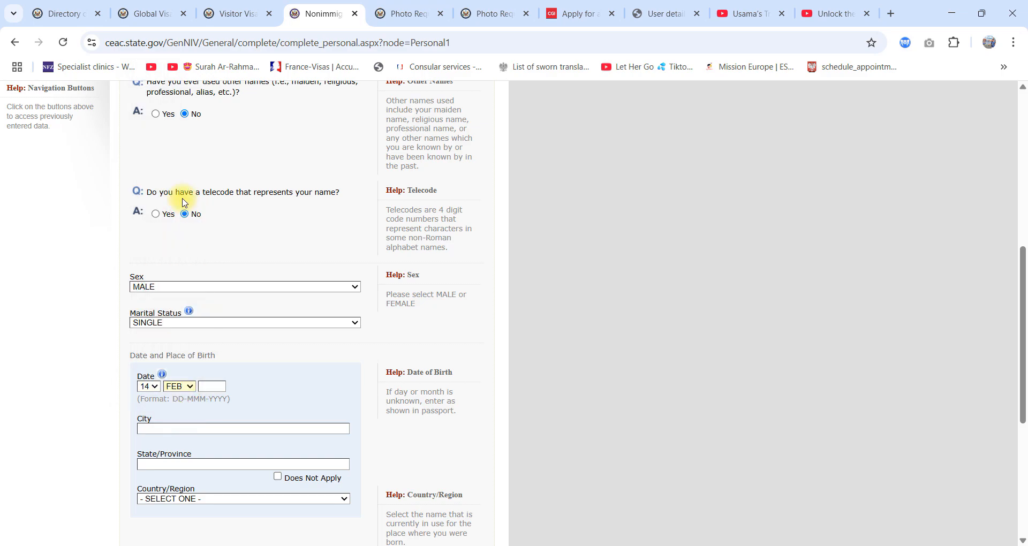
click(208, 386)
scroll(220, 373, up, 8)
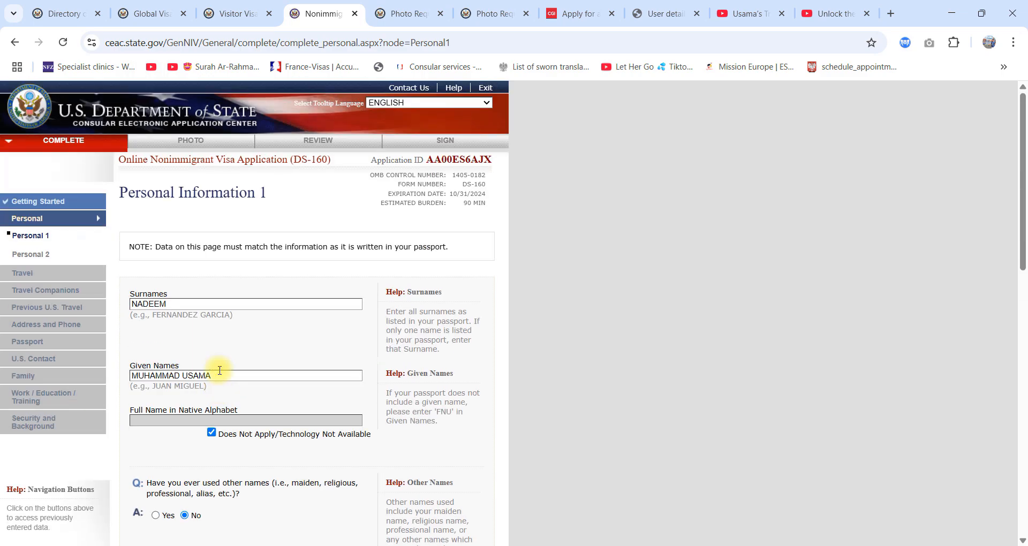
scroll(220, 371, down, 8)
key(Num_Lock)
text(1)
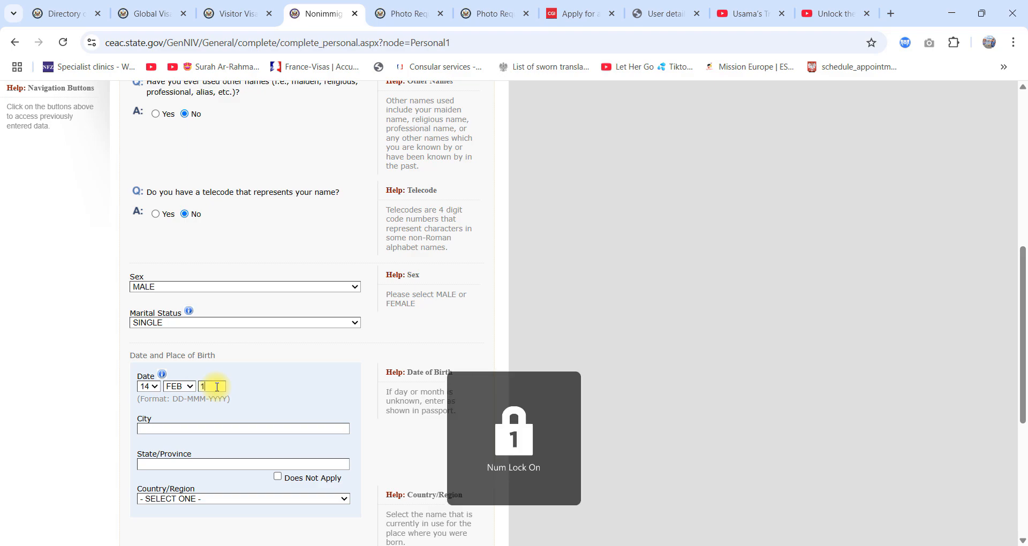
text(997)
Step: Enter LAHORE as the city of birth and PUNJAB as the state or province of birth
scroll(217, 387, down, 3)
click(196, 299)
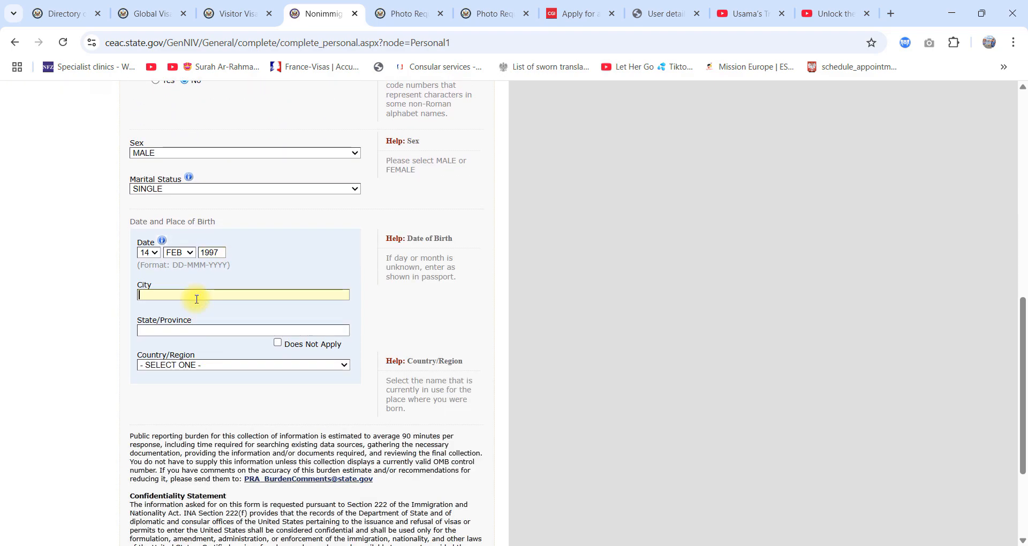
click(166, 328)
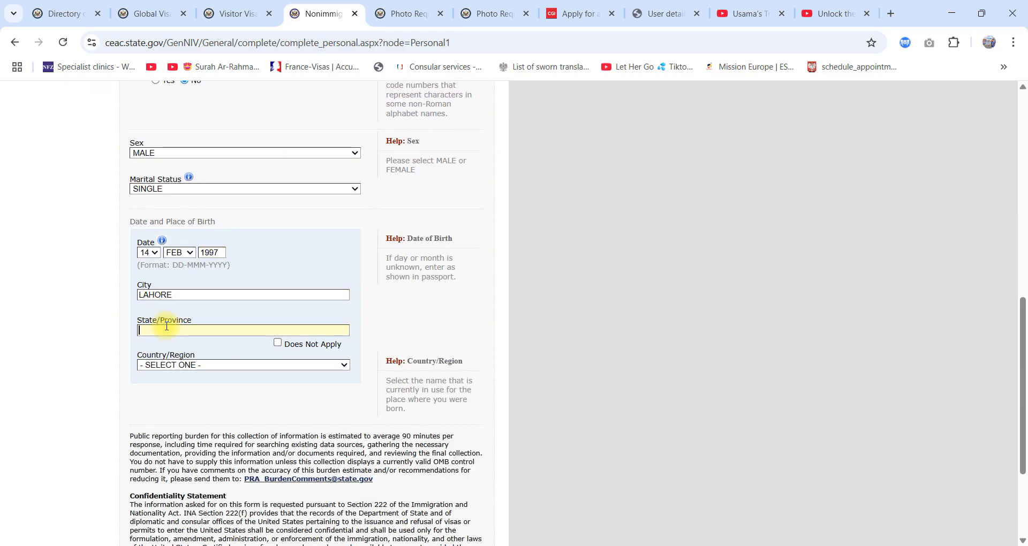
Step: Choose PAKISTAN as the country of birth, save the application, and continue it from the save confirmation
click(172, 365)
text(p)
key(Return)
scroll(172, 364, down, 3)
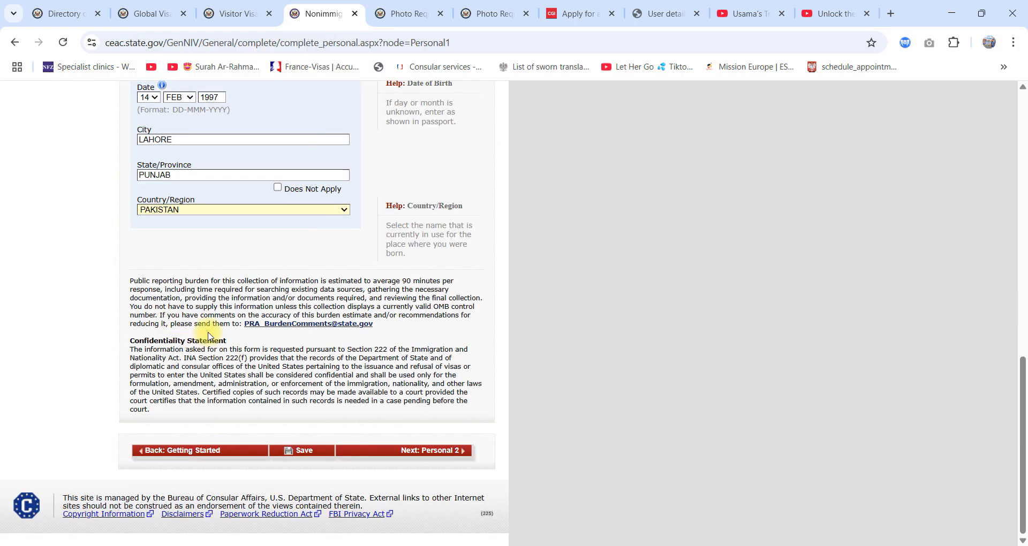
click(315, 454)
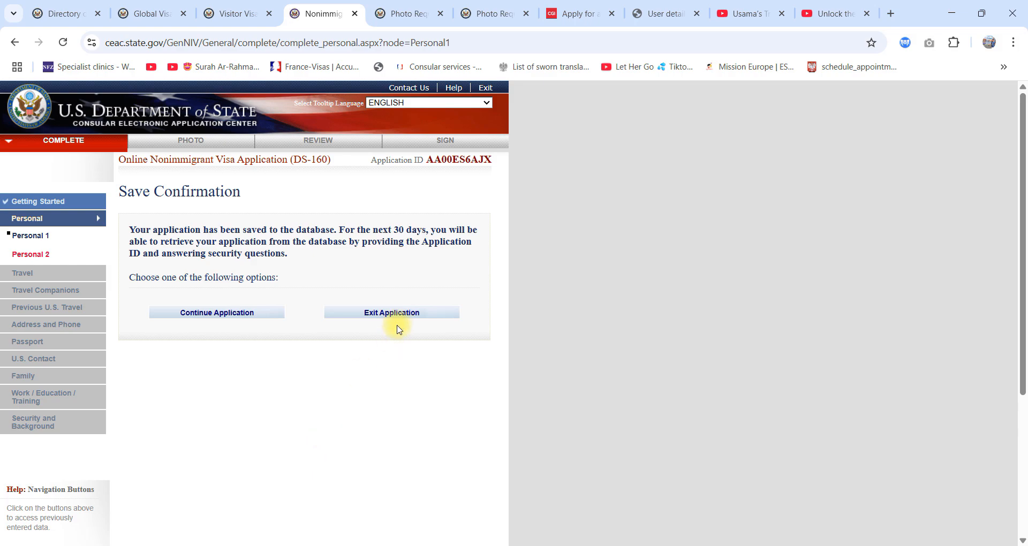
click(251, 313)
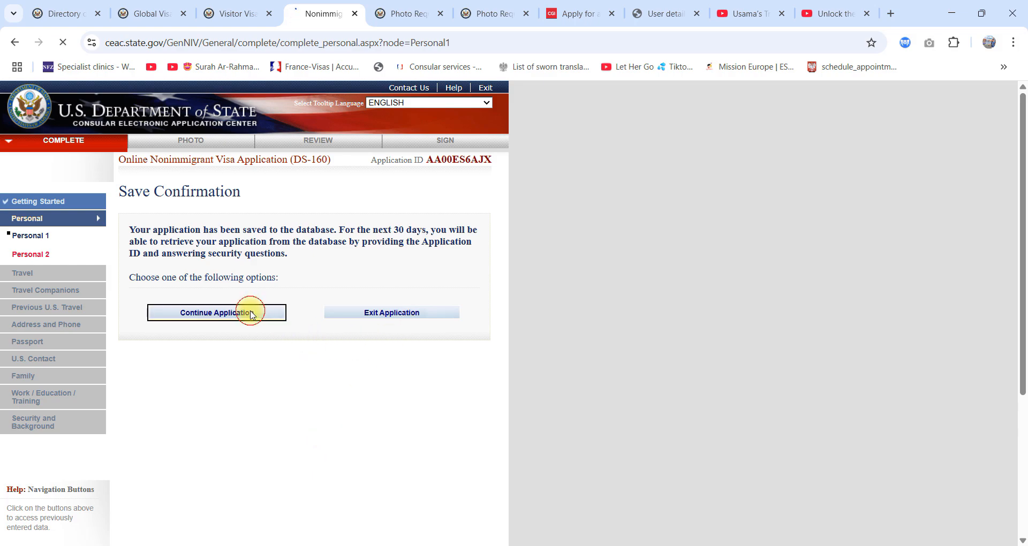
Step: Review the completed Personal Information 1 entries and proceed to Personal 2
scroll(225, 316, down, 4)
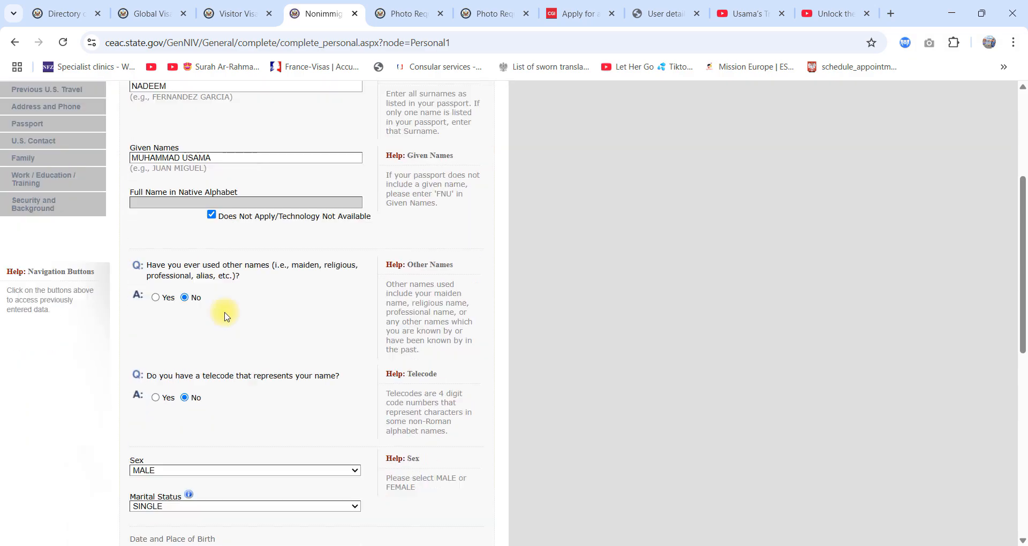
scroll(225, 316, down, 10)
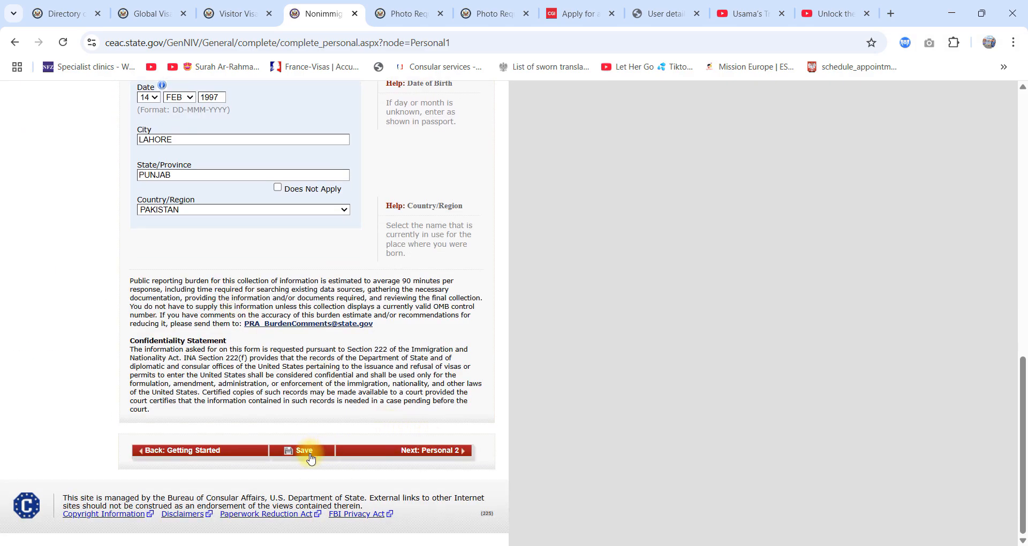
click(420, 450)
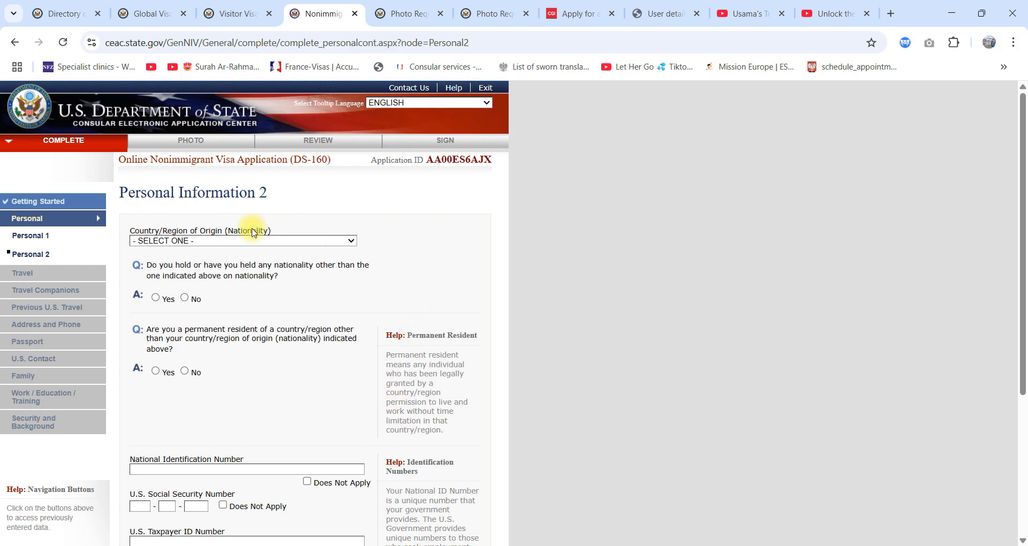
Step: Mark the U.S. Social Security Number, U.S. Taxpayer ID Number and National Identification Number as Does Not Apply
scroll(329, 299, down, 3)
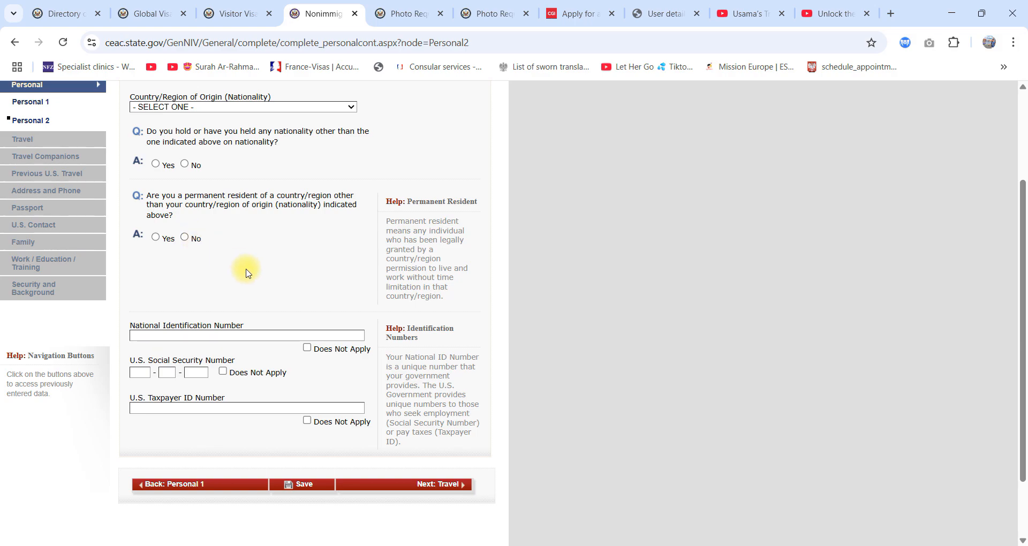
scroll(241, 265, down, 2)
click(218, 256)
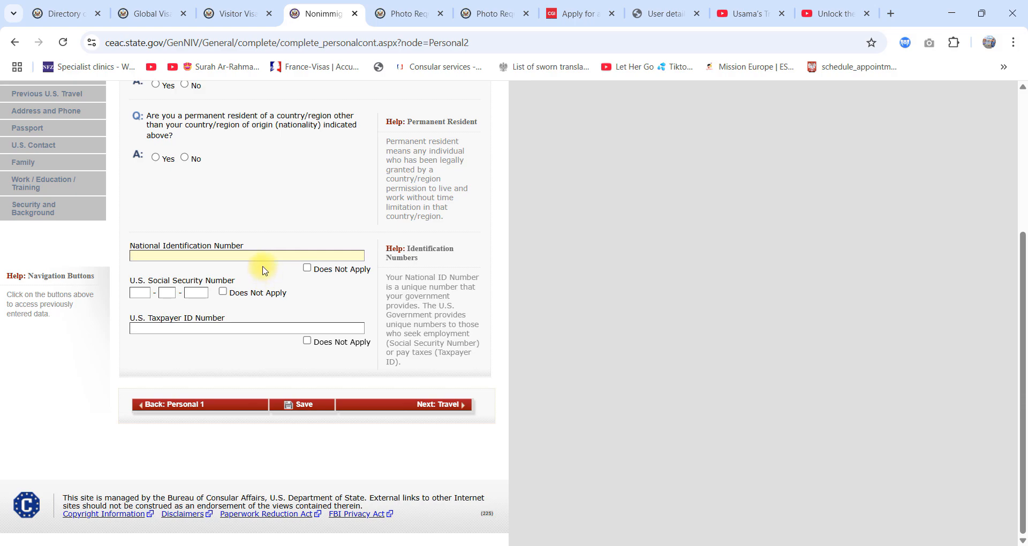
click(223, 292)
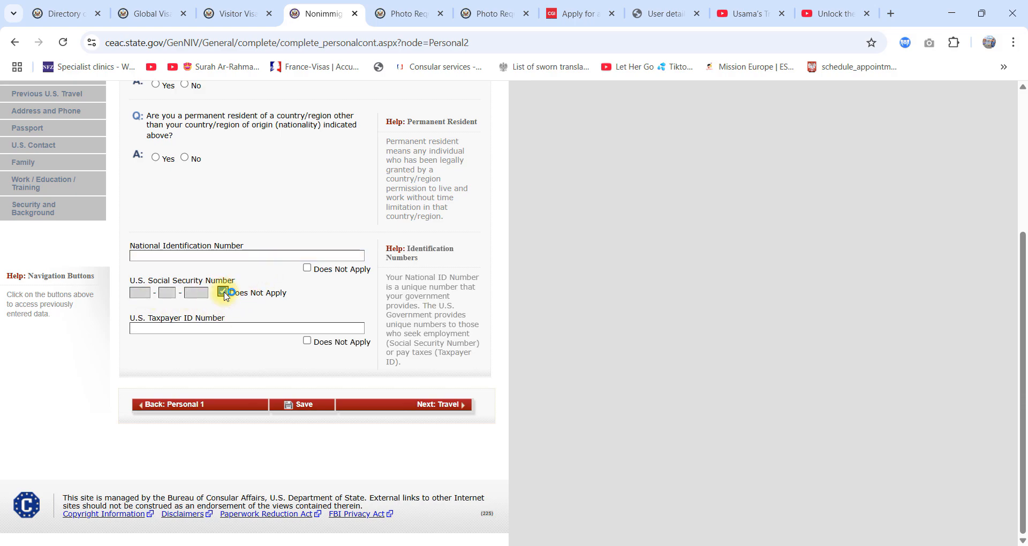
click(313, 342)
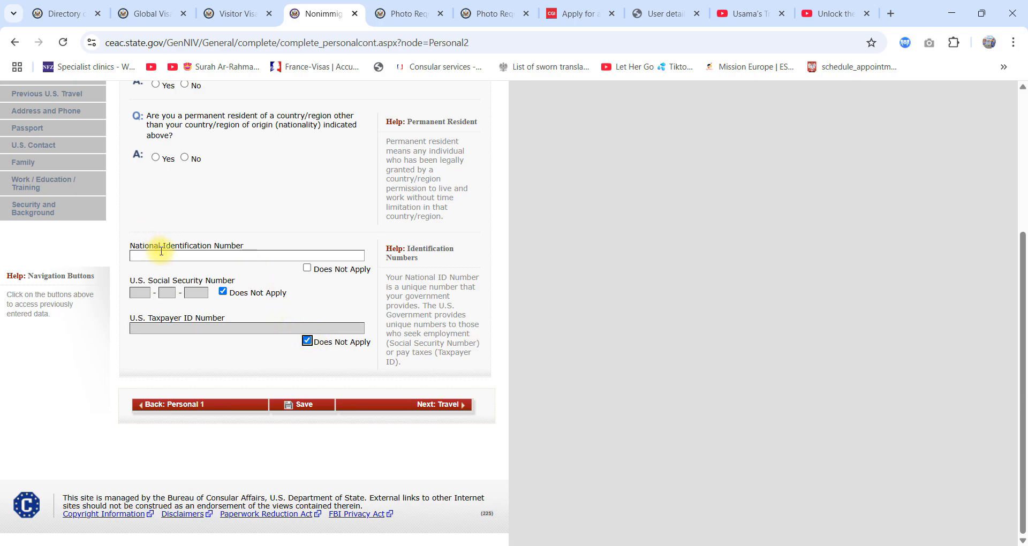
click(305, 273)
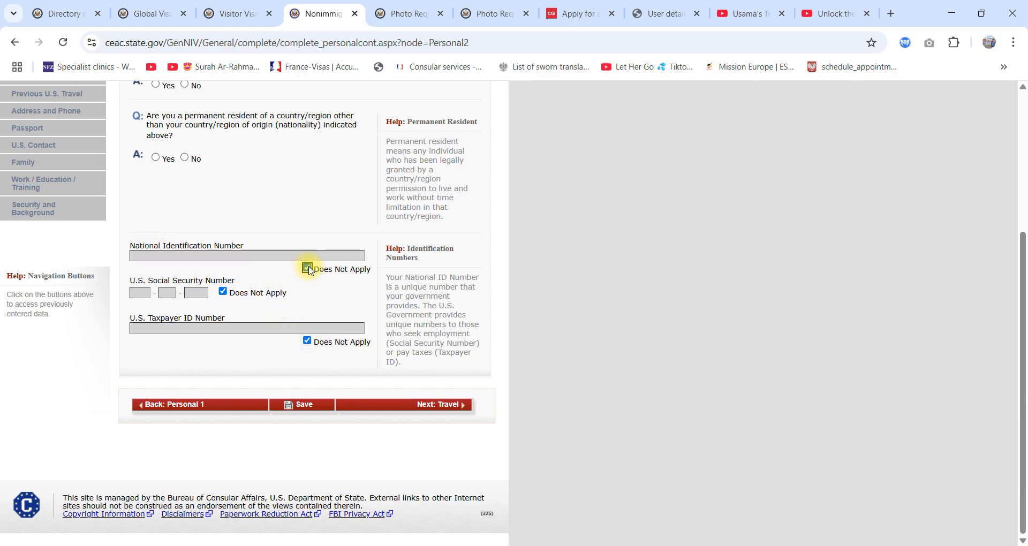
click(304, 274)
click(304, 275)
Step: Set the country/region of origin (nationality) to PAKISTAN
scroll(343, 316, up, 3)
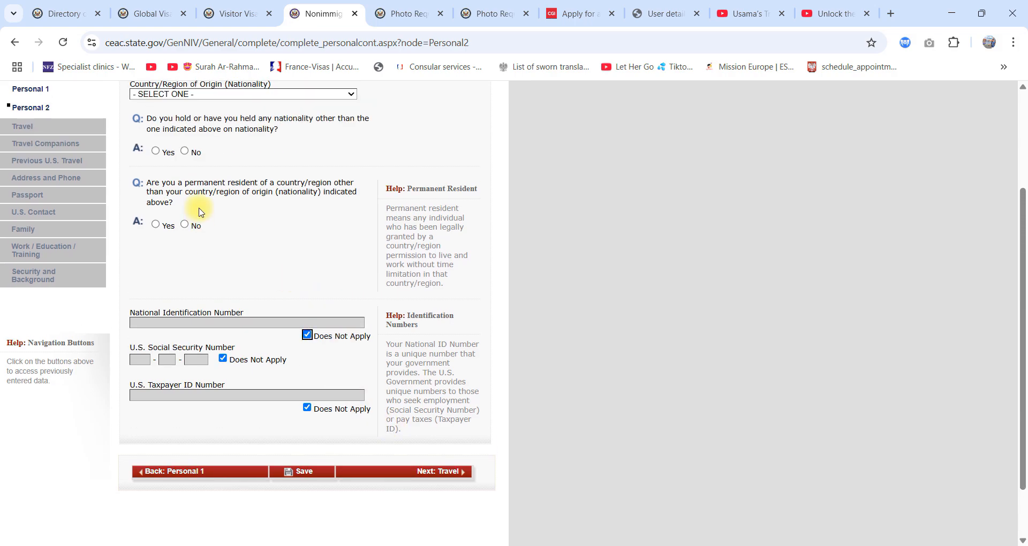
click(217, 161)
text(pak)
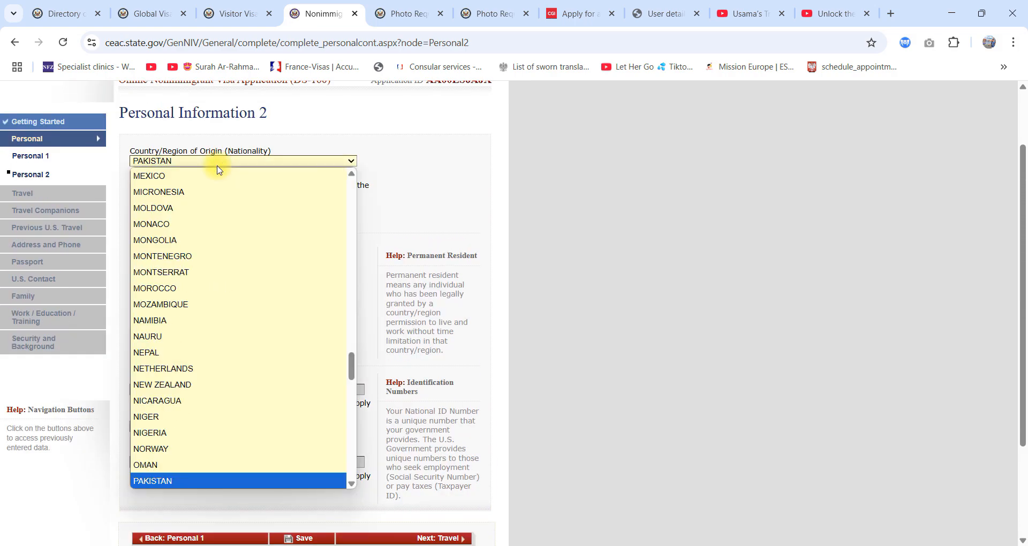
key(Return)
Step: Answer No to the other-nationality and permanent-resident questions, and proceed to the Travel section
scroll(217, 167, up, 2)
click(194, 296)
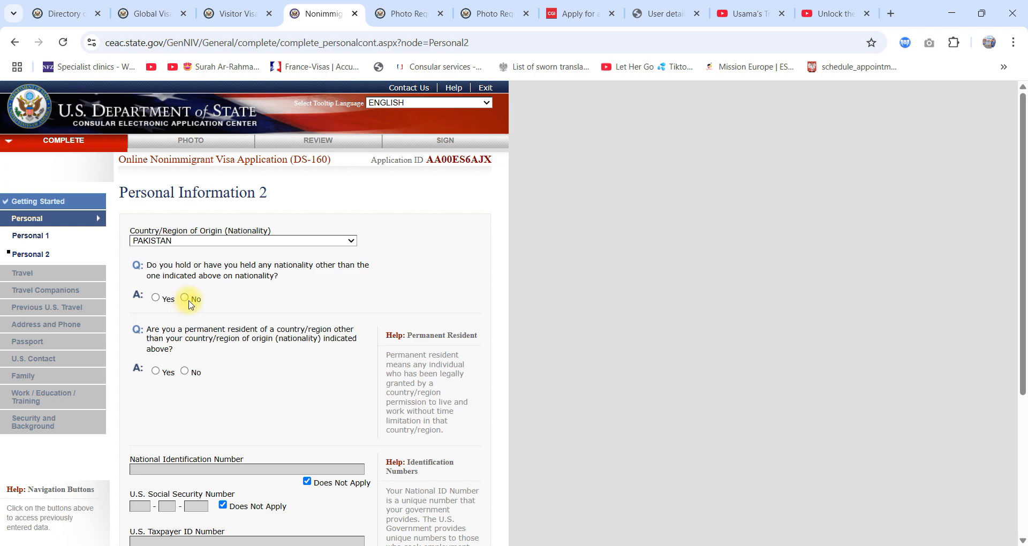
click(185, 371)
scroll(252, 379, down, 4)
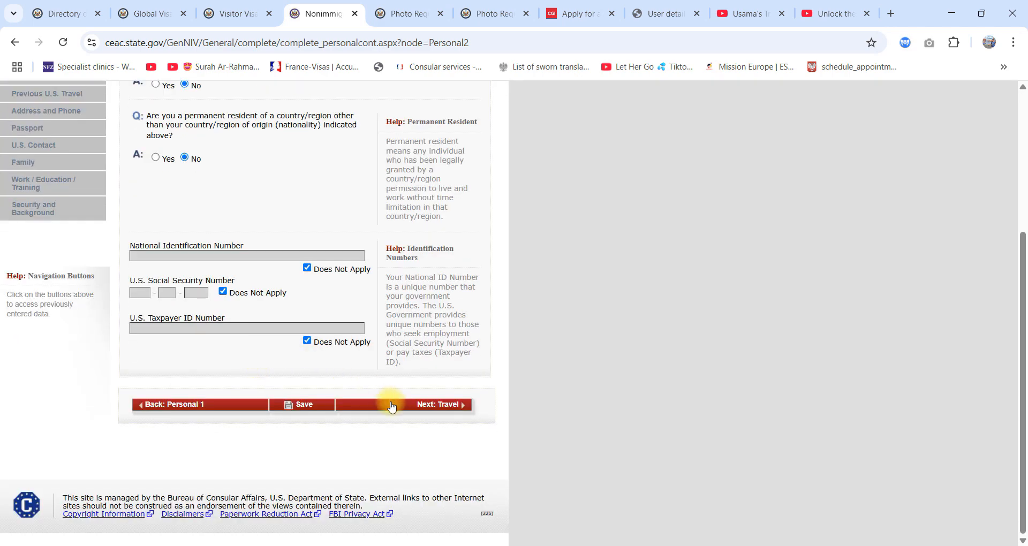
click(392, 407)
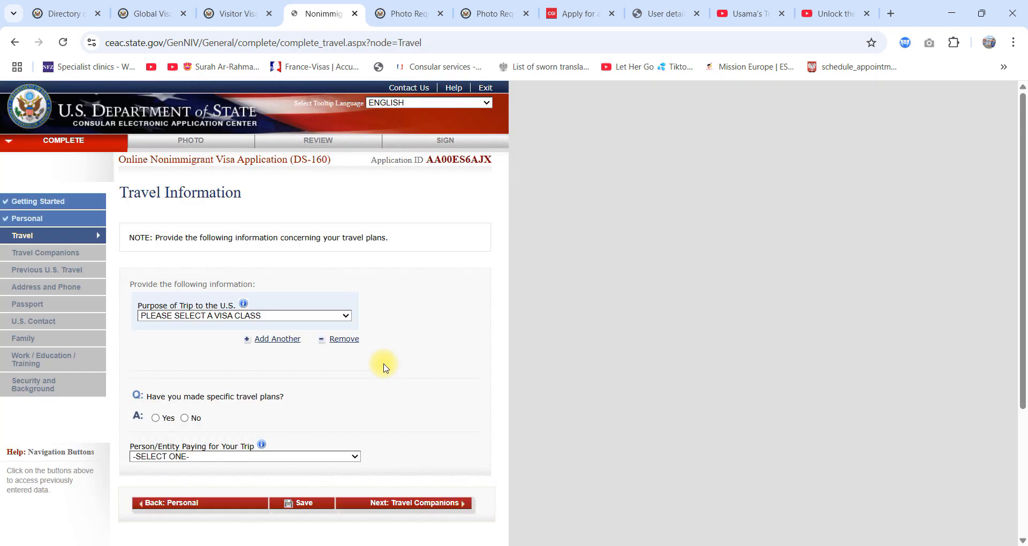
Step: Look through the visa classes and choose TEMP. BUSINESS OR PLEASURE VISITOR (B) as the purpose of the trip
click(251, 318)
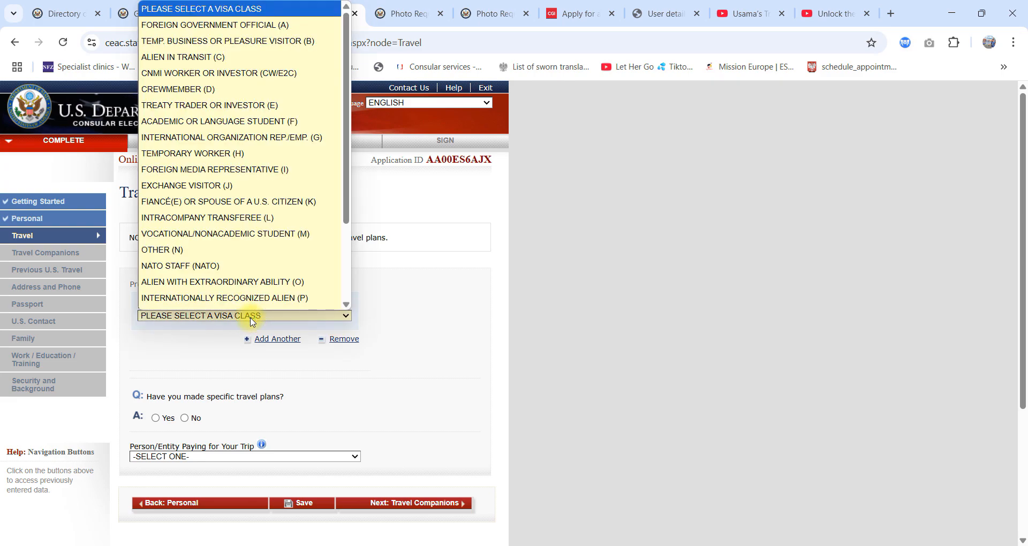
scroll(252, 236, down, 4)
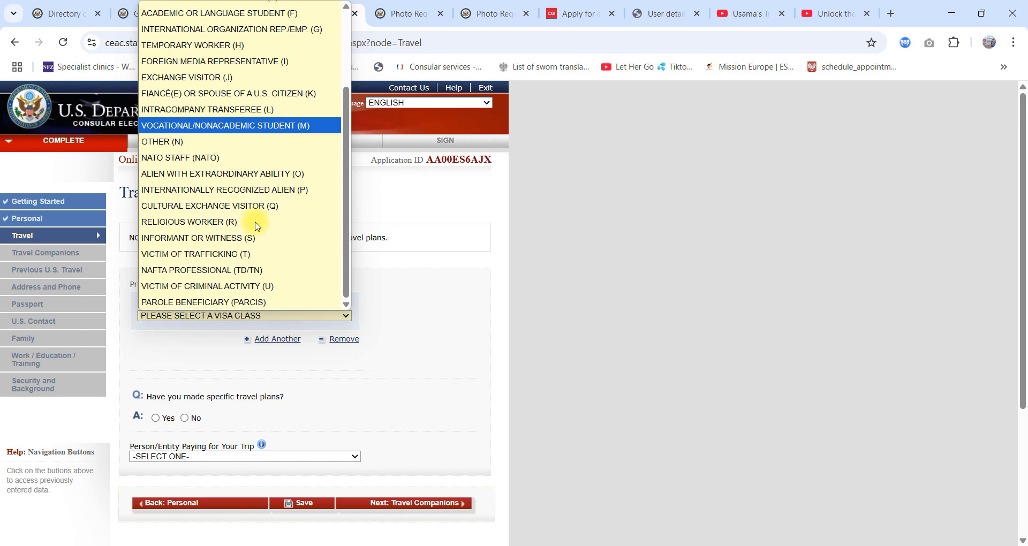
key(v)
key(v)
key(v)
key(v)
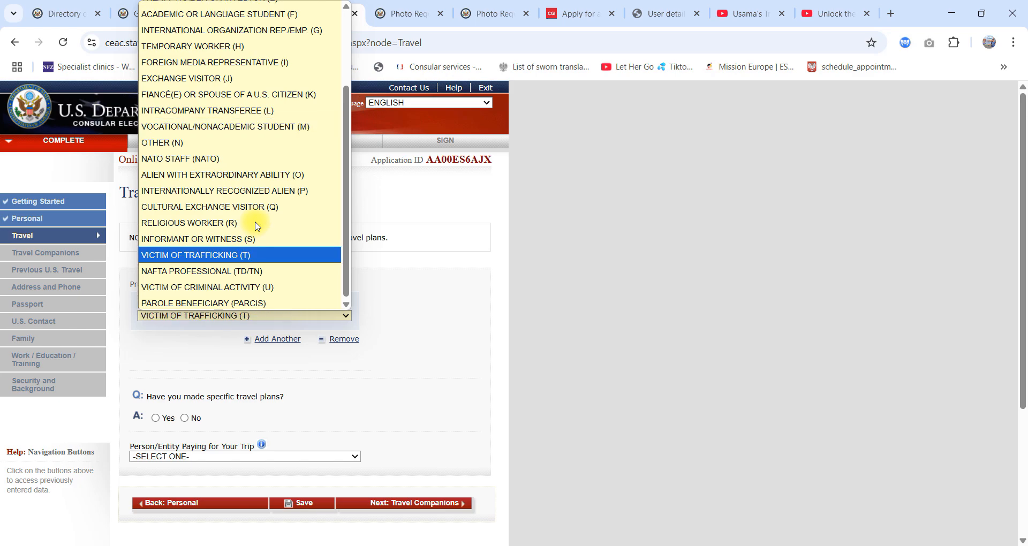
scroll(256, 225, up, 4)
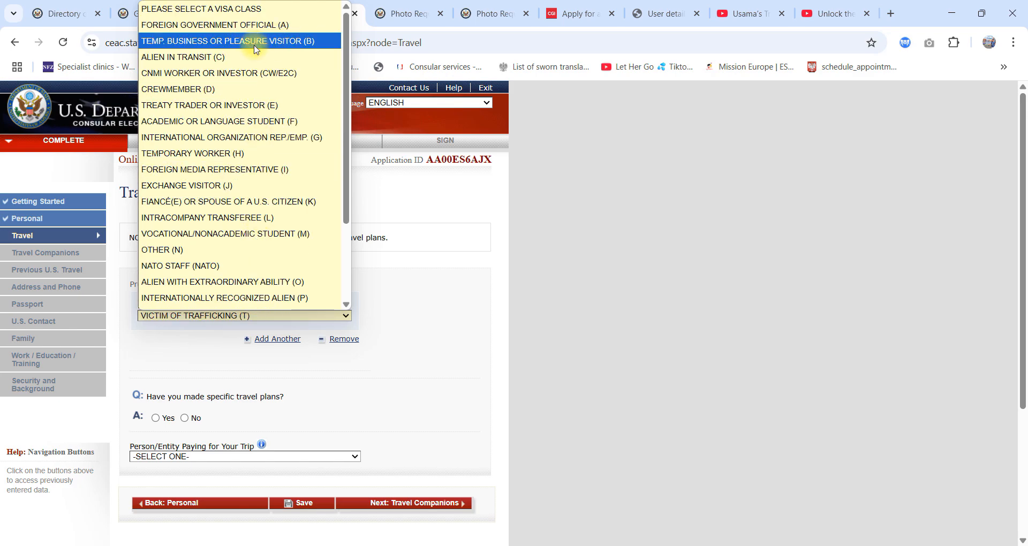
click(296, 49)
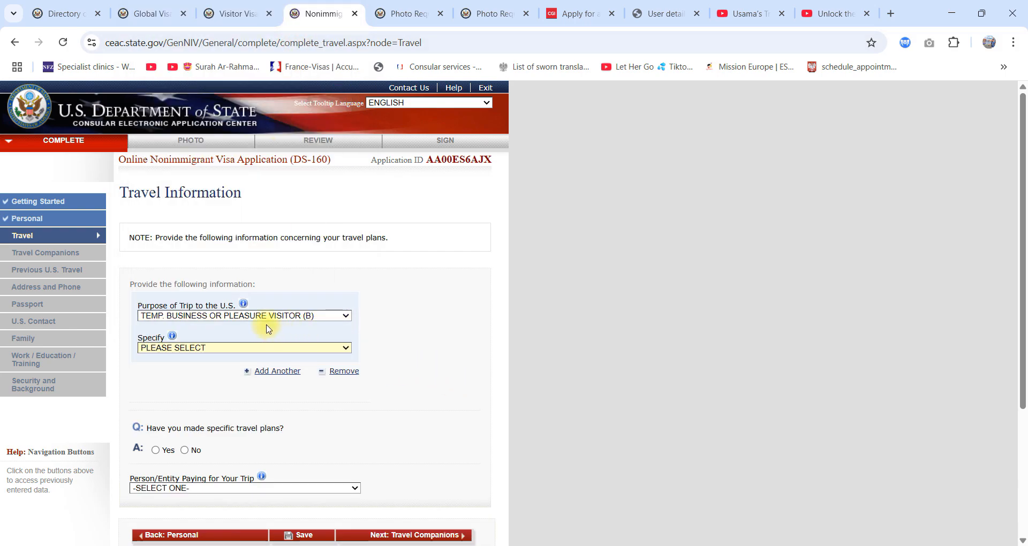
Step: Specify the trip purpose as BUSINESS OR TOURISM (TEMPORARY VISITOR) (B1/B2)
scroll(269, 329, down, 1)
click(198, 280)
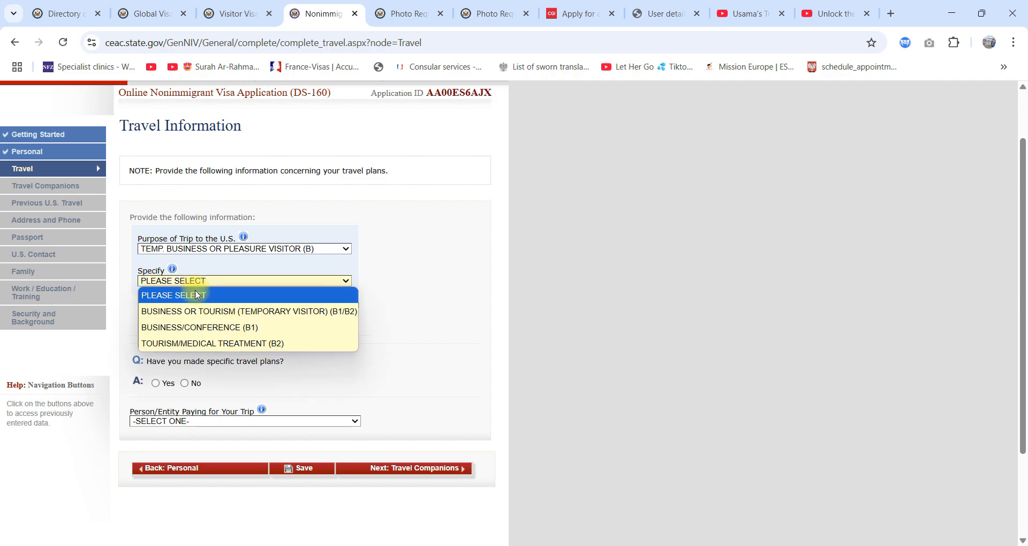
click(242, 312)
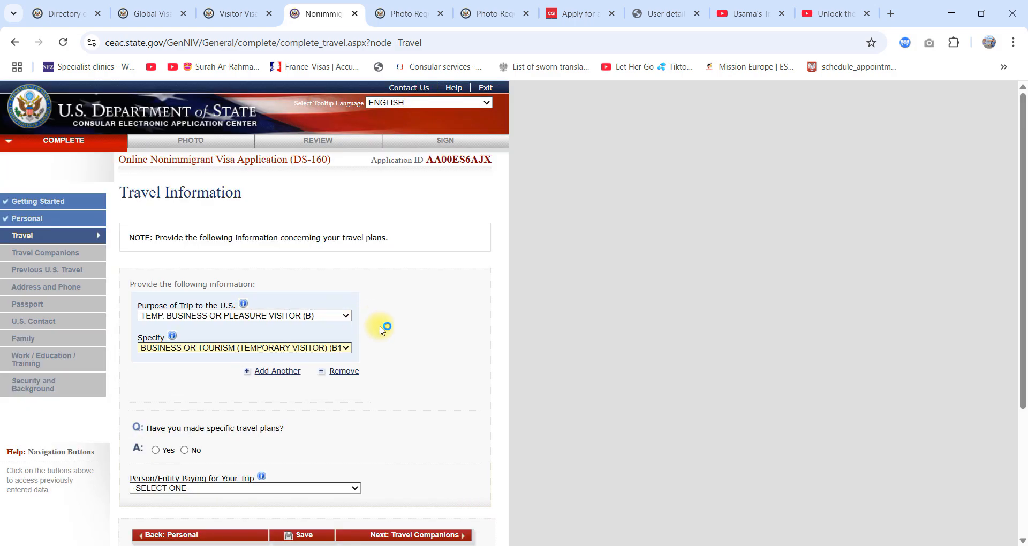
Step: Answer Yes to having made specific travel plans and look over the itinerary fields
scroll(383, 325, down, 3)
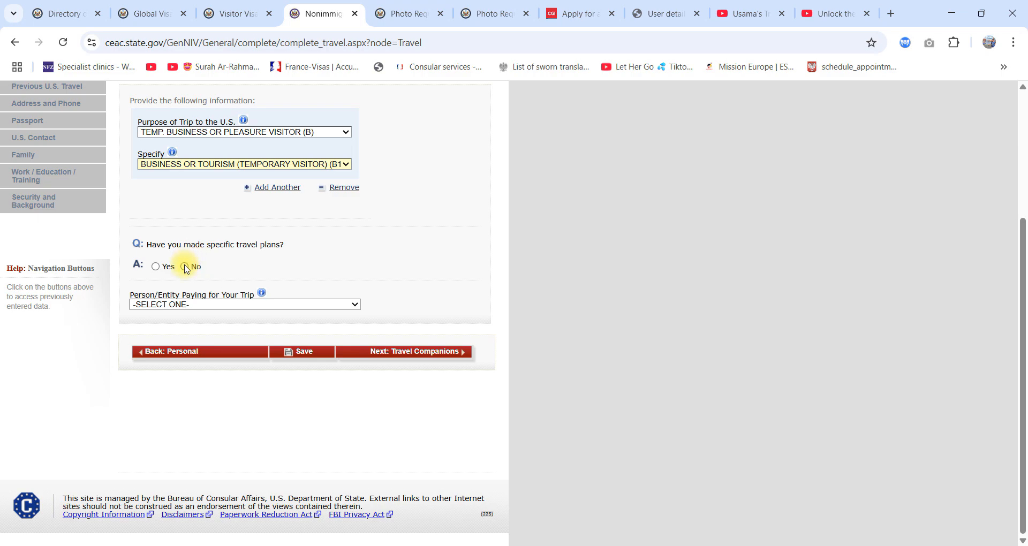
click(155, 267)
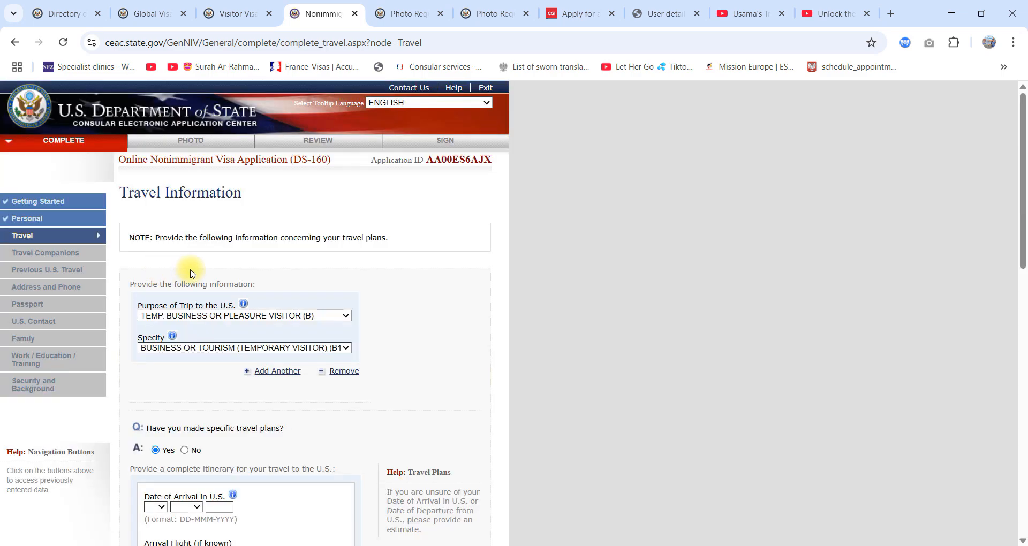
scroll(279, 350, down, 5)
scroll(280, 326, up, 2)
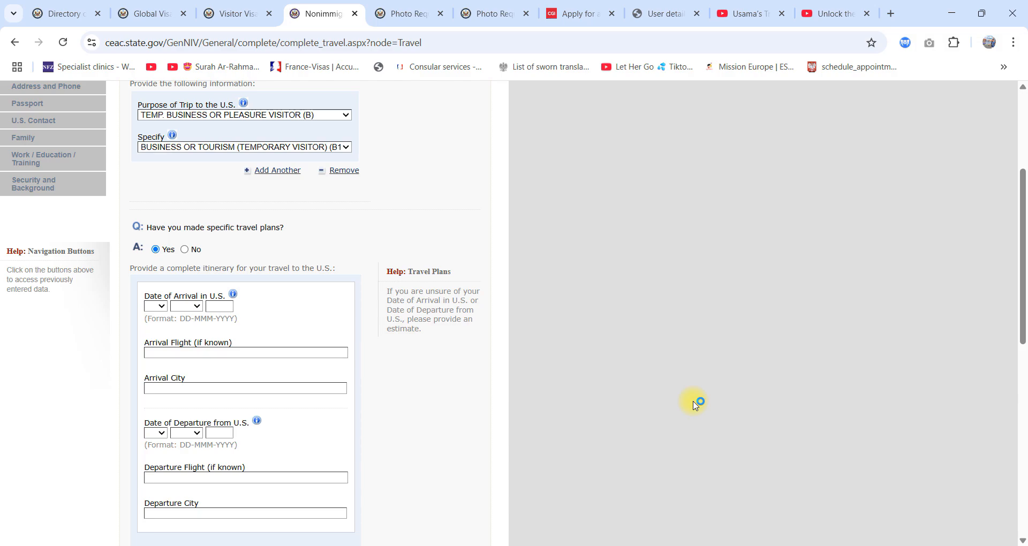
Step: Set the date of arrival in the U.S. to 12 NOV 2025
click(155, 306)
click(156, 195)
click(186, 305)
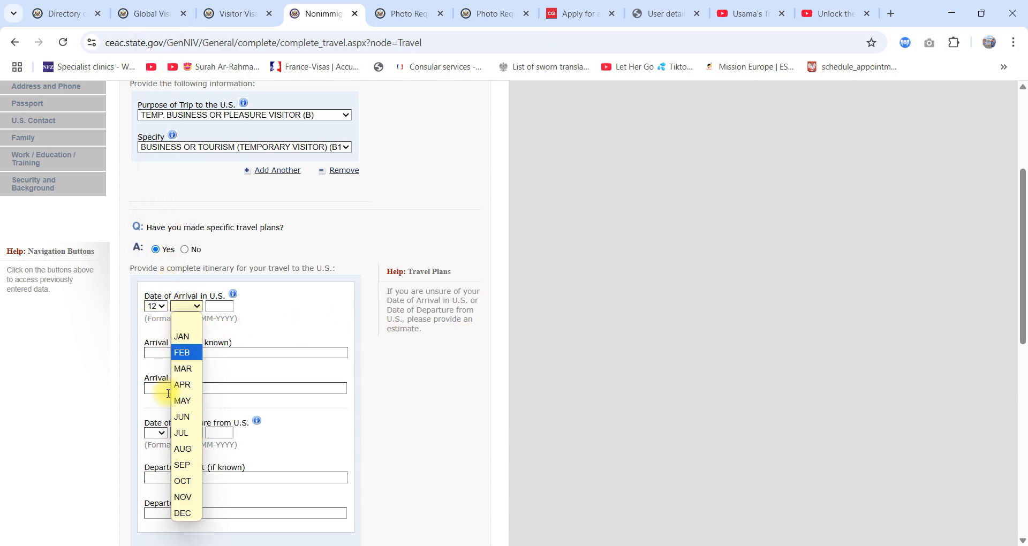
click(189, 369)
click(219, 306)
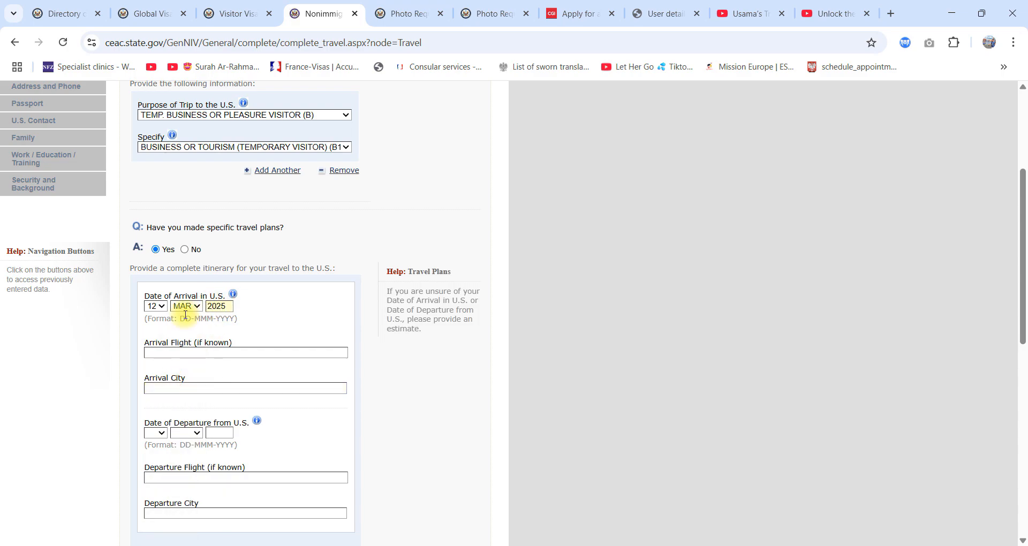
text(2025)
click(187, 306)
click(182, 498)
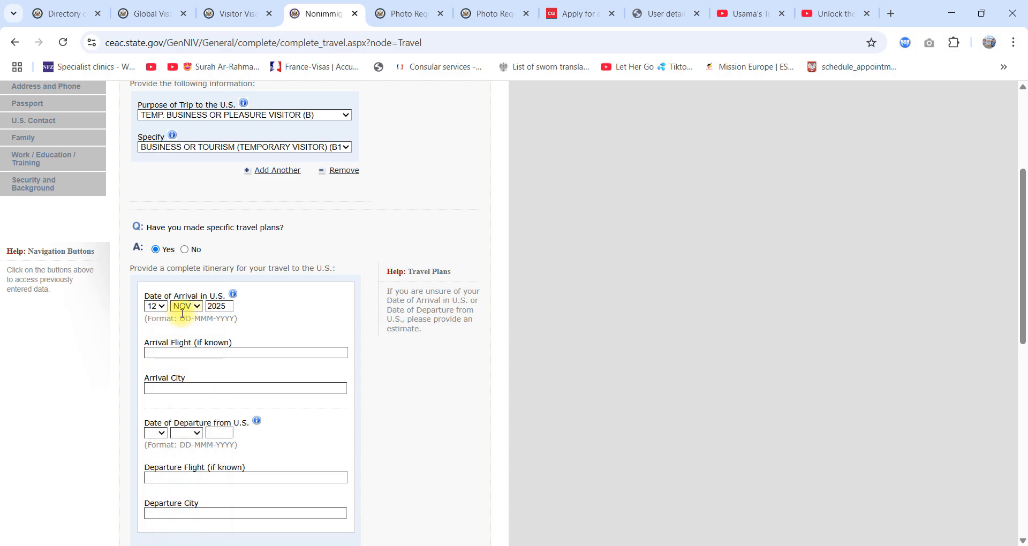
Step: Enter NY in the arrival flight field and select that text
scroll(610, 403, down, 1)
click(214, 287)
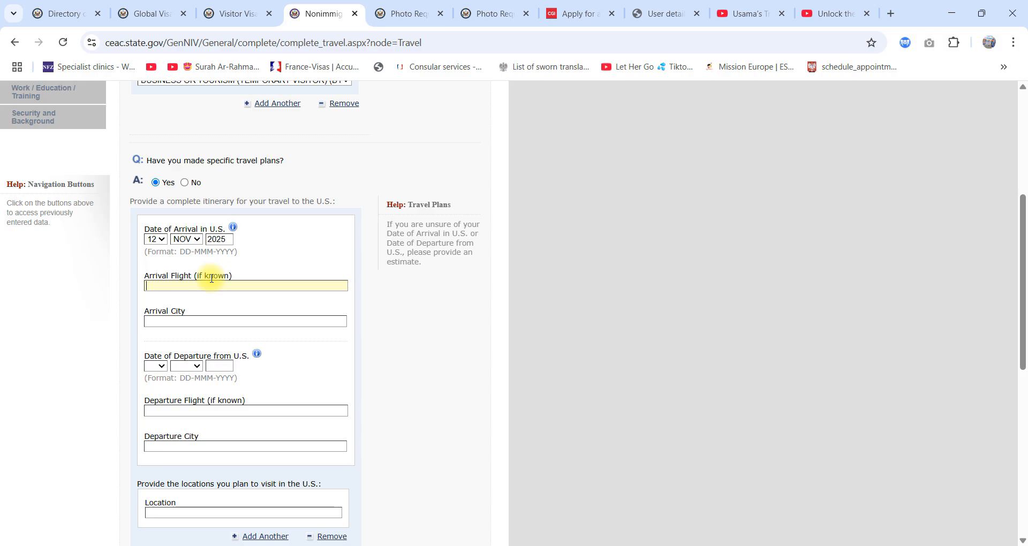
text(NY)
double_click(151, 285)
Step: Search Google for new york airports in a new browser tab
click(886, 8)
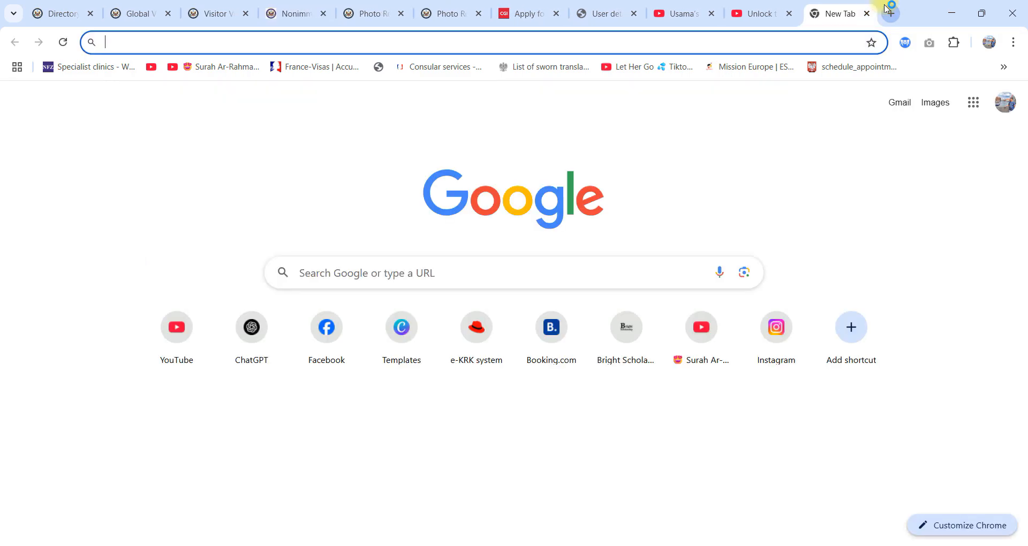
text(new yo)
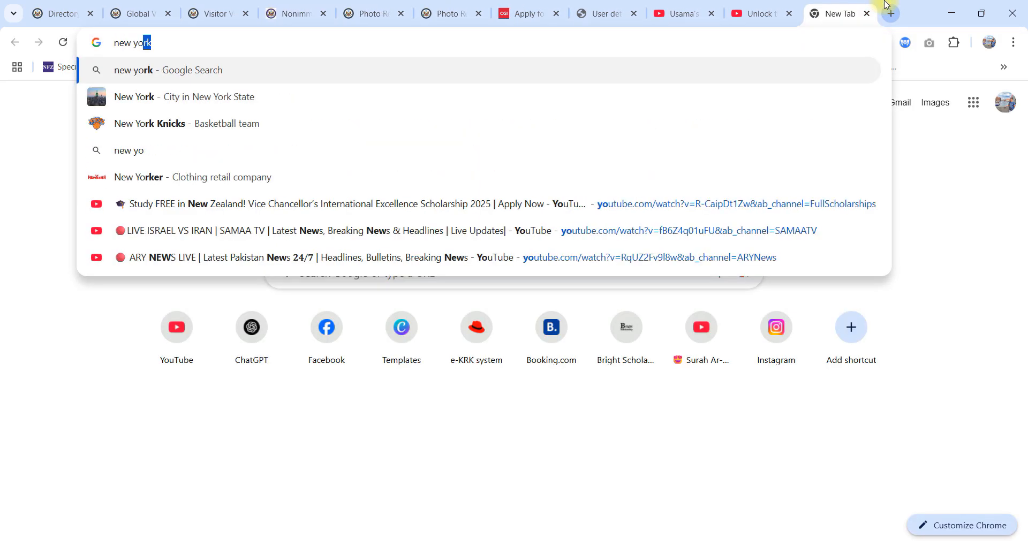
text(rk air)
key(Return)
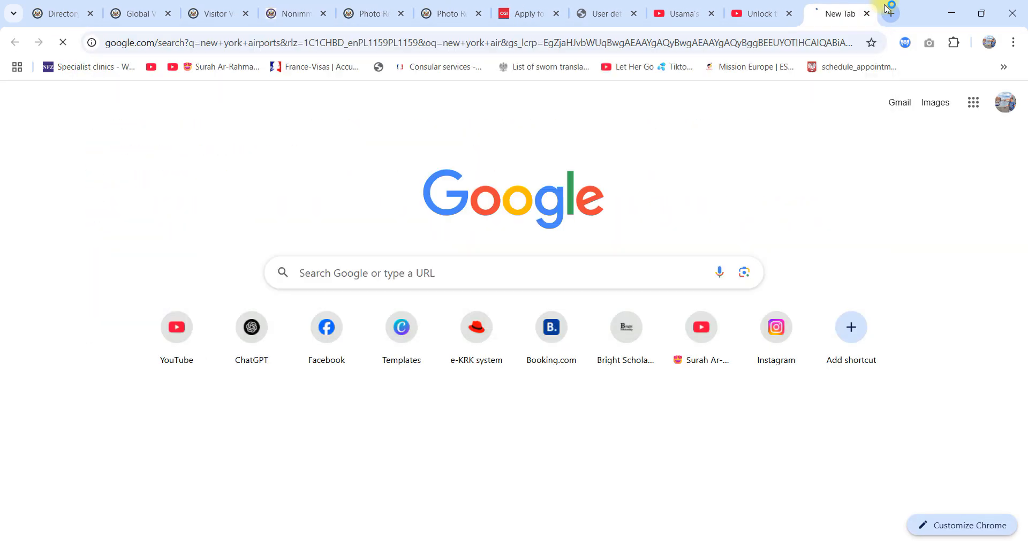
click(209, 12)
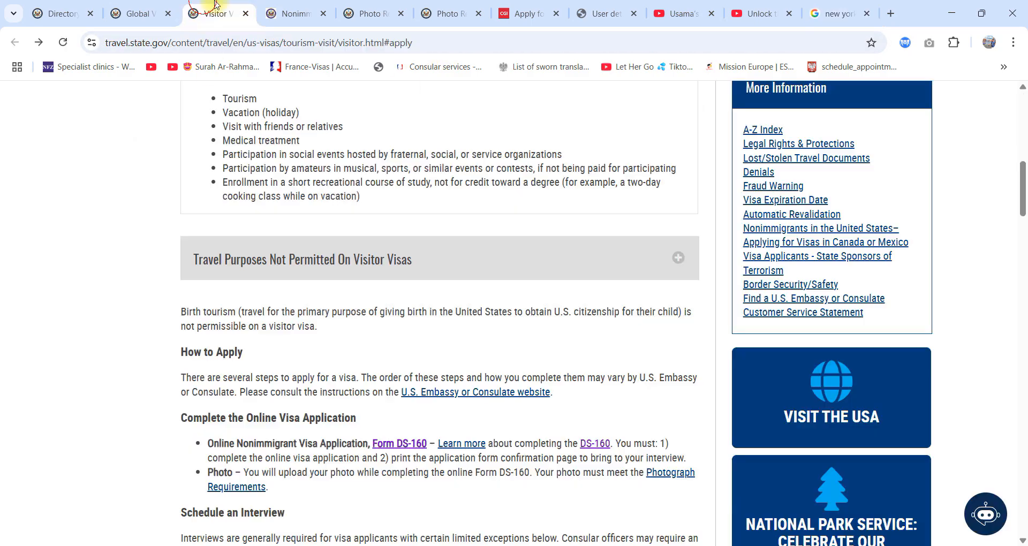
click(290, 12)
click(373, 5)
click(451, 7)
click(522, 6)
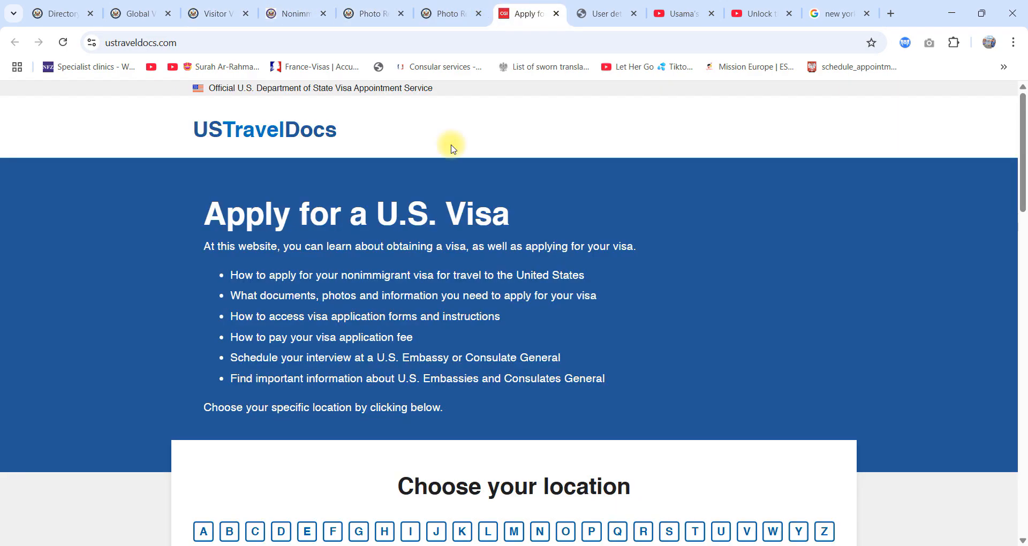
click(161, 14)
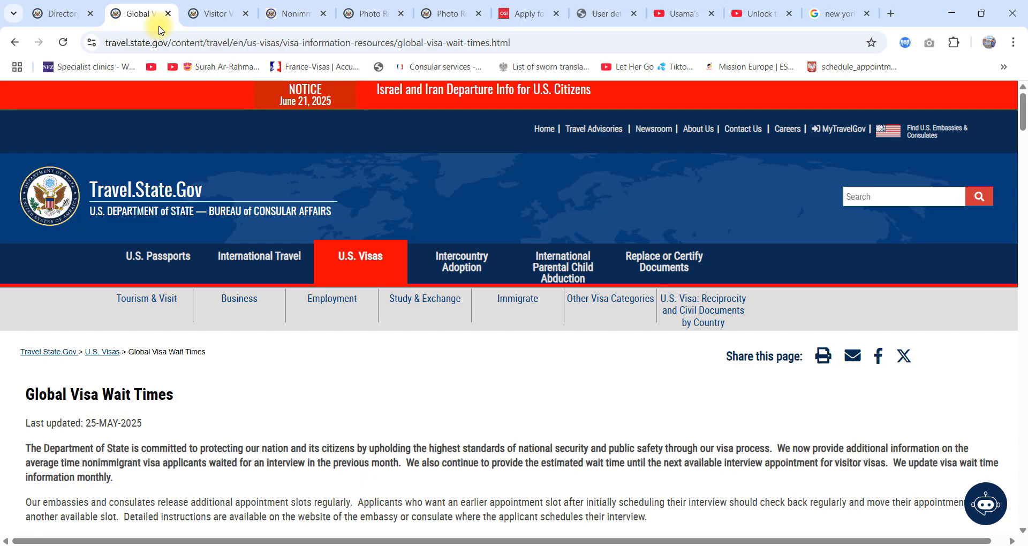
Step: Return to the browser tab with the DS-160 travel form and go to the arrival flight and arrival city fields
click(218, 12)
click(62, 13)
click(295, 13)
click(369, 12)
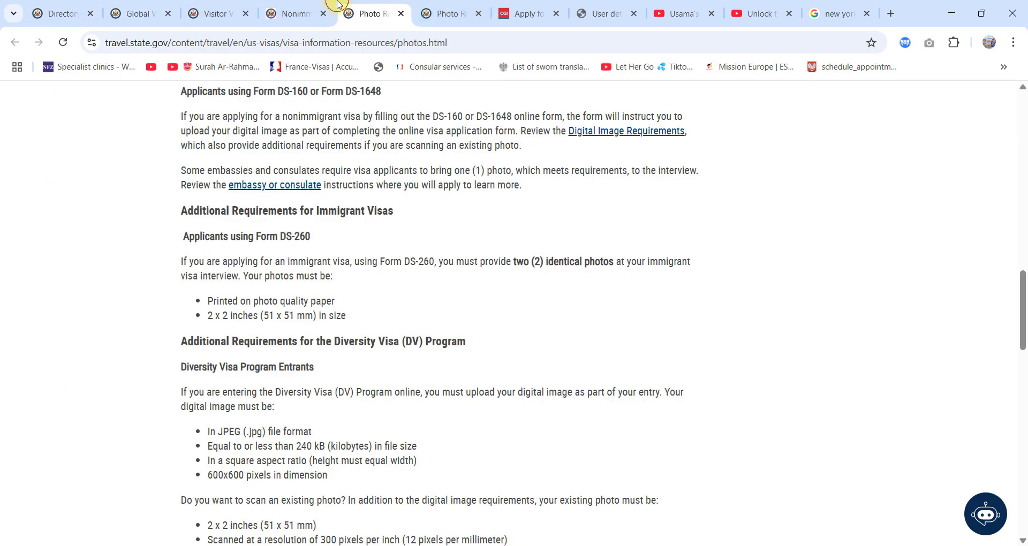
click(294, 13)
click(195, 320)
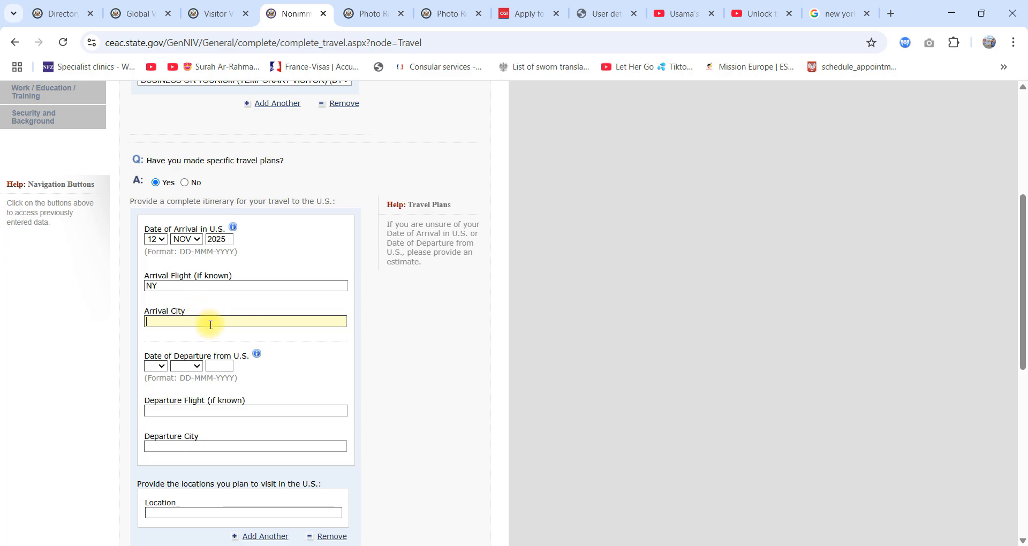
double_click(174, 285)
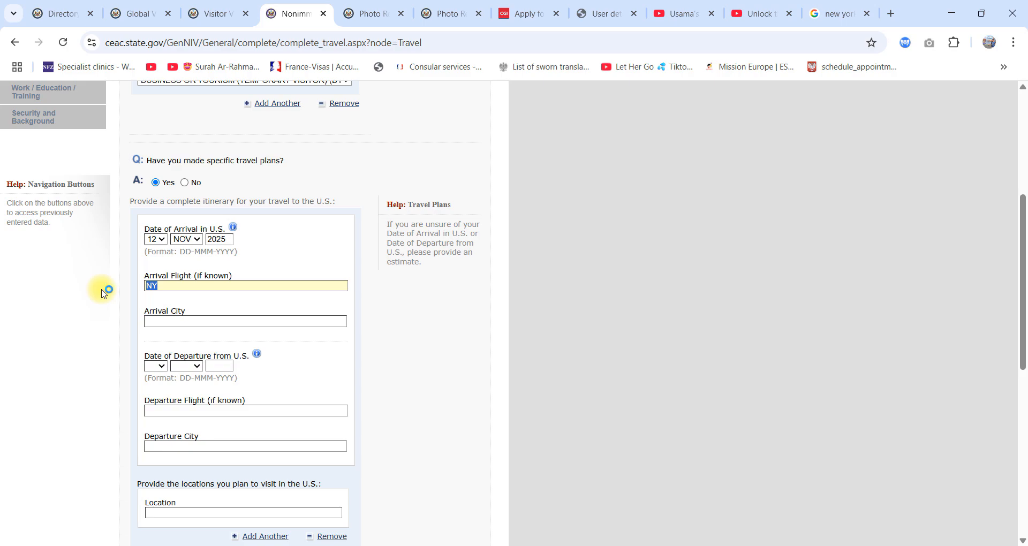
click(172, 320)
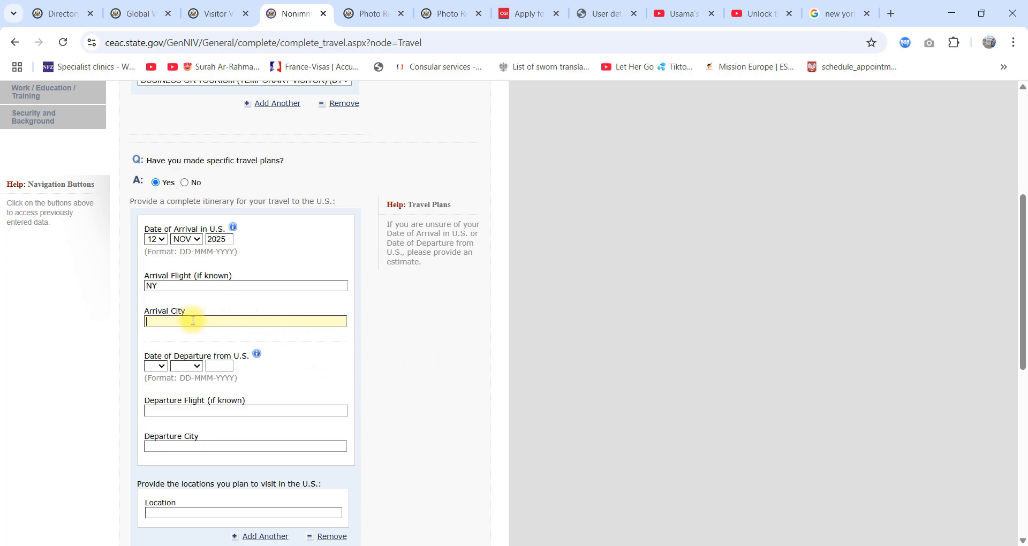
Step: Set the day of the date of departure from the U.S. to 23
scroll(193, 320, down, 2)
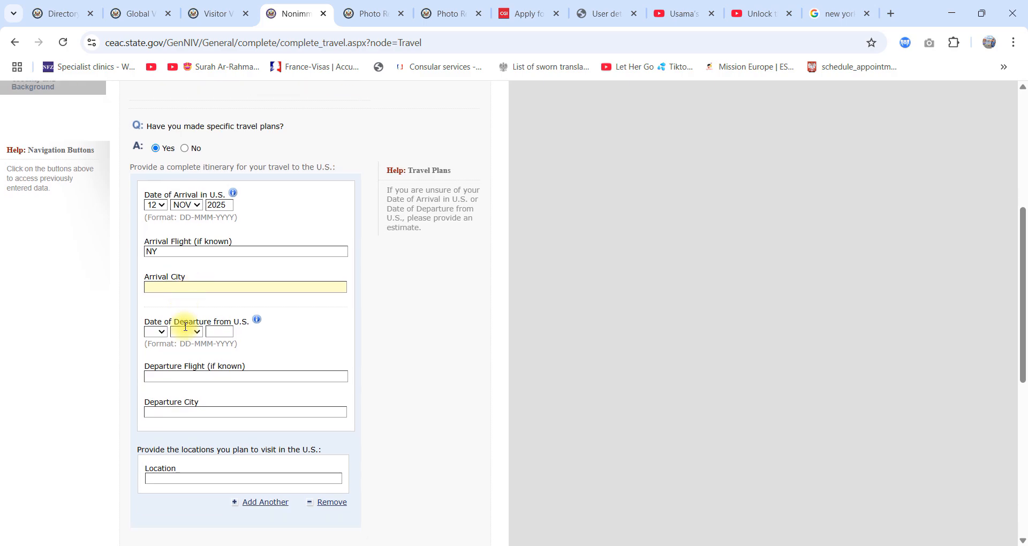
click(160, 303)
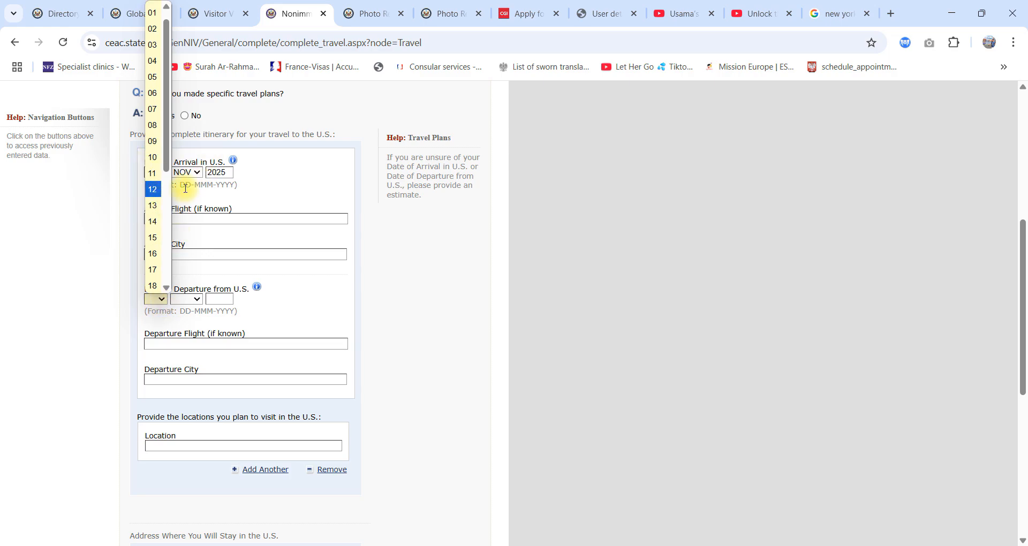
click(153, 189)
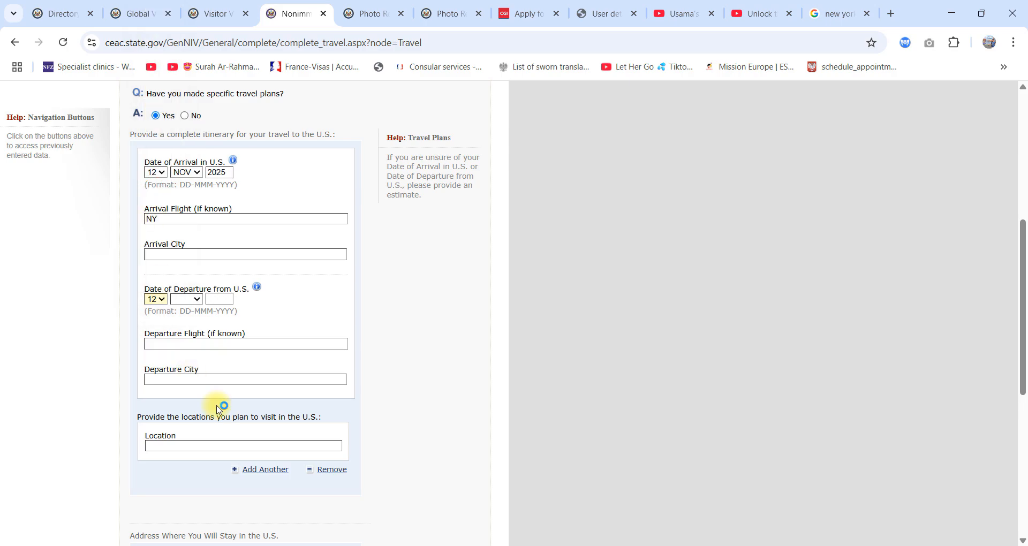
click(197, 300)
click(155, 299)
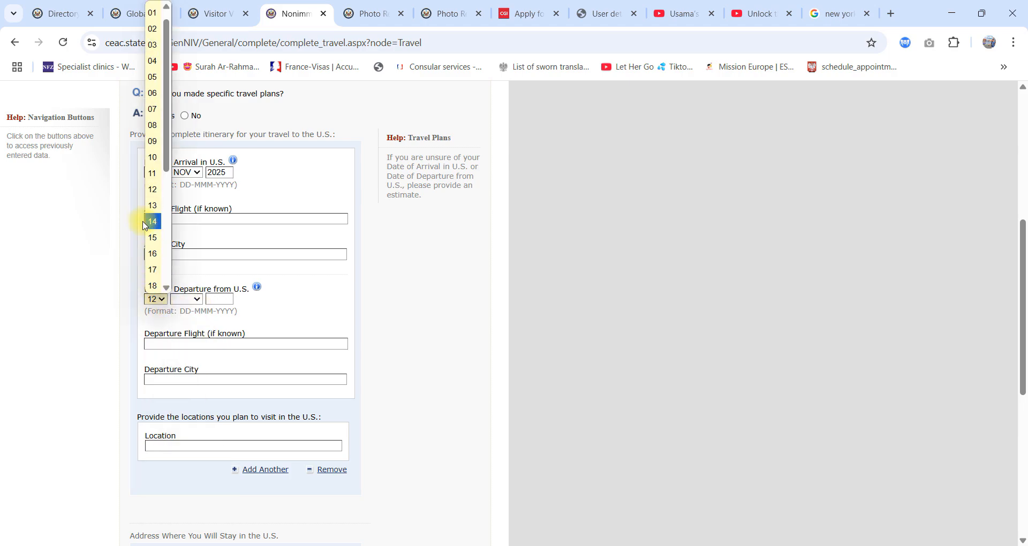
scroll(155, 301, down, 1)
click(155, 235)
scroll(138, 466, down, 1)
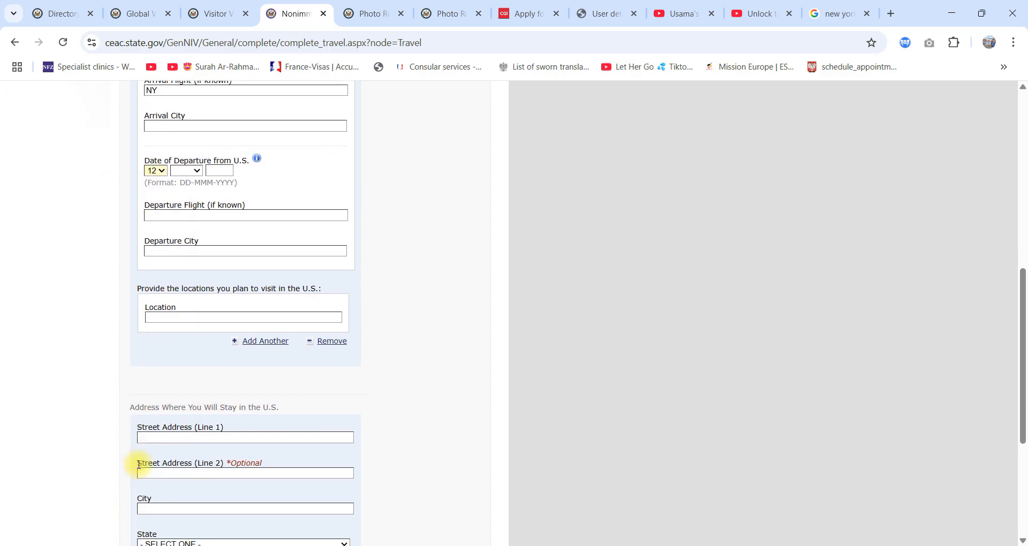
click(162, 169)
click(155, 166)
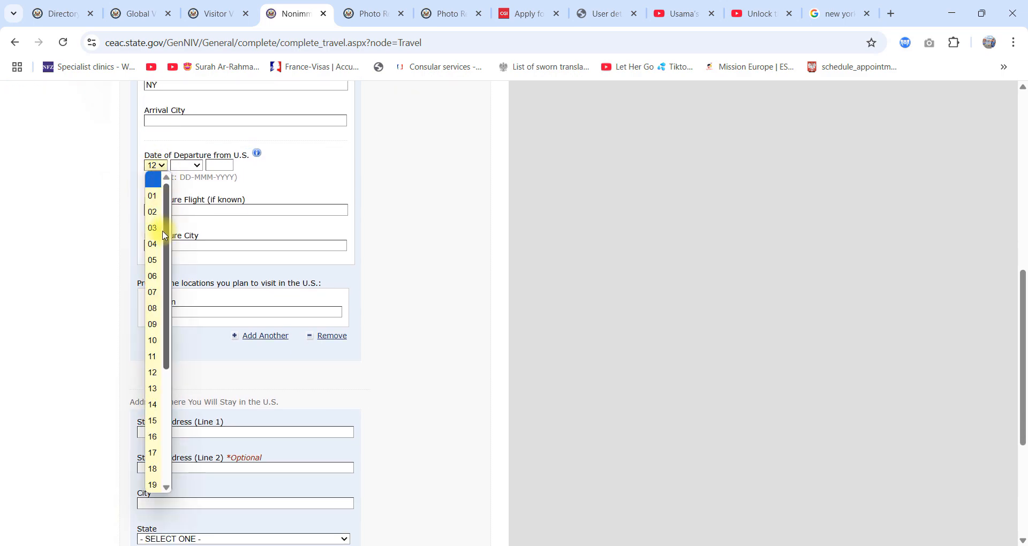
scroll(178, 386, down, 2)
click(152, 452)
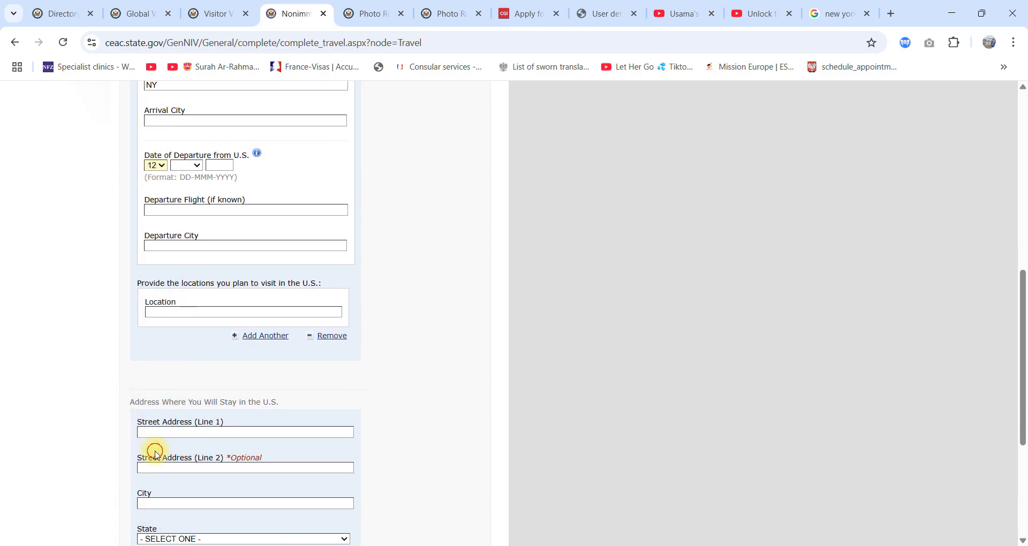
Step: Set the month and year of the date of departure from the U.S. to NOV 2025
click(198, 168)
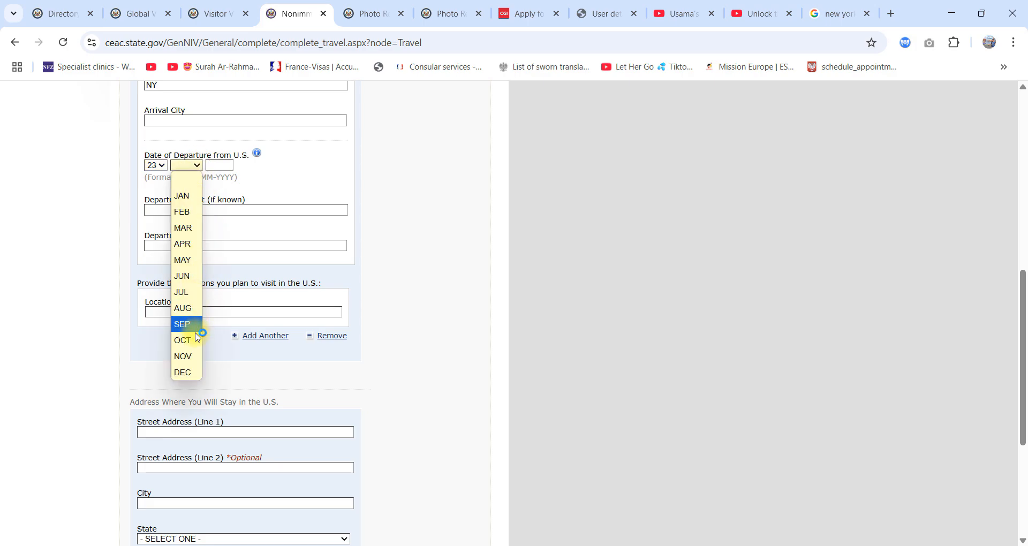
scroll(391, 310, up, 2)
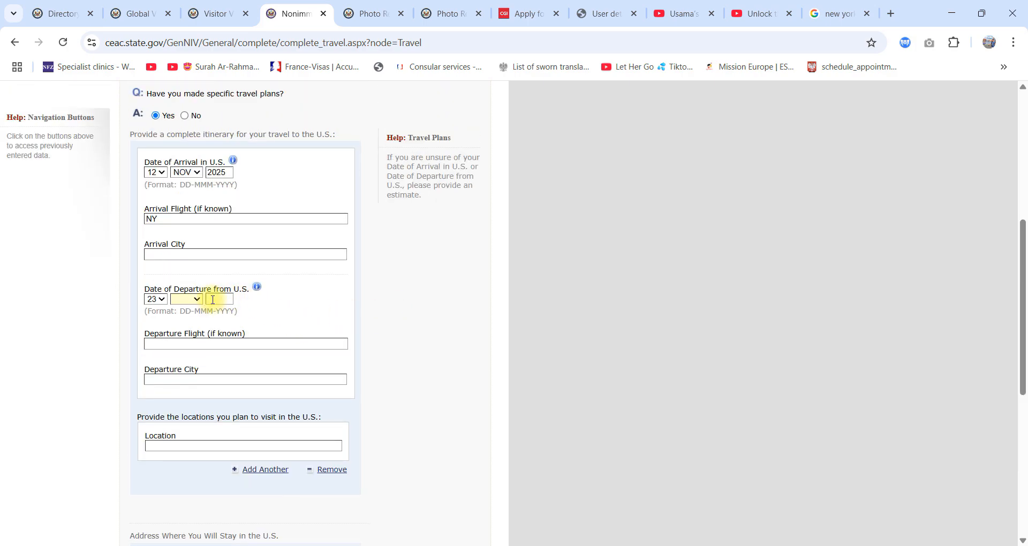
click(195, 299)
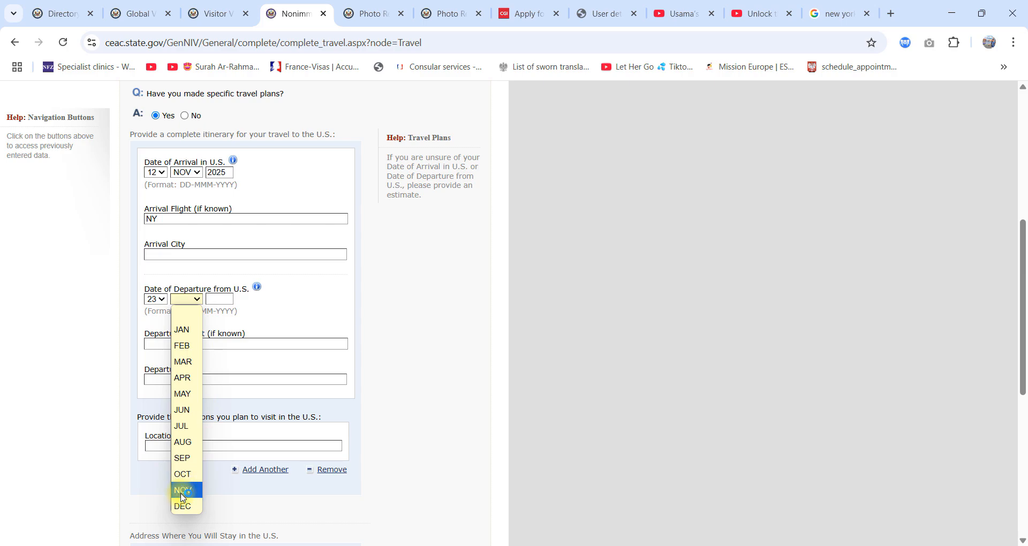
click(183, 496)
click(216, 299)
text(202)
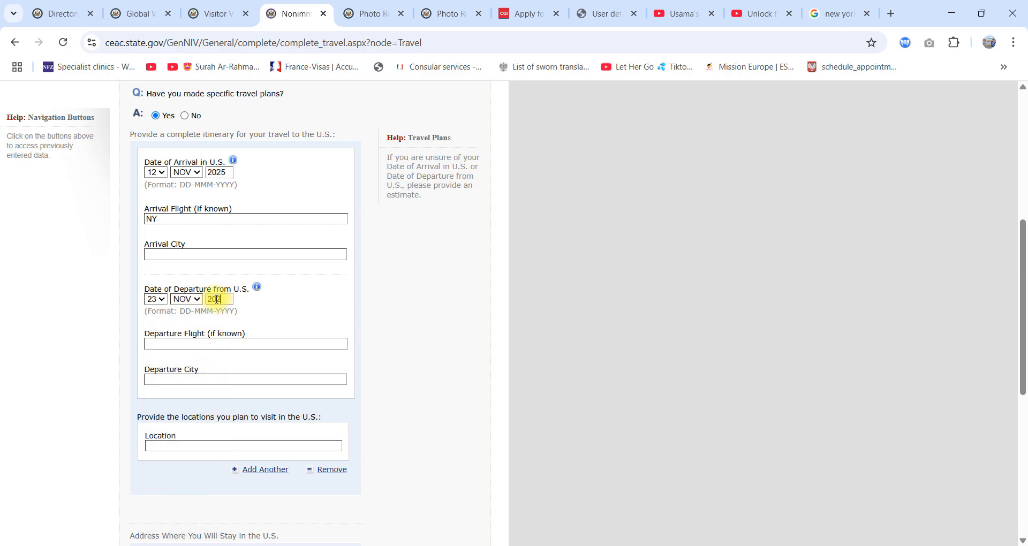
text(5)
Step: Copy NY from the arrival flight field into the departure flight and departure city fields
click(267, 343)
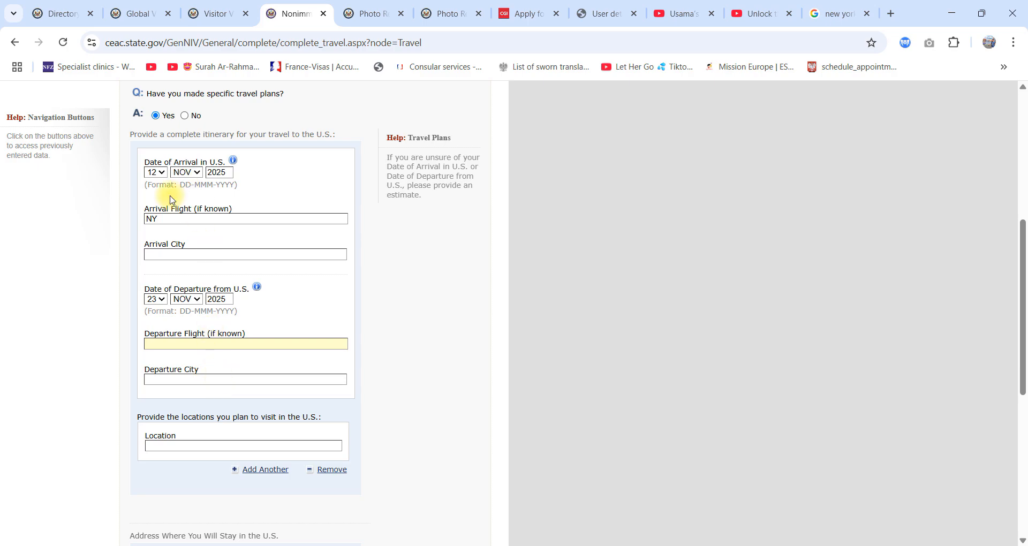
double_click(152, 219)
key(ctrl+c)
click(192, 345)
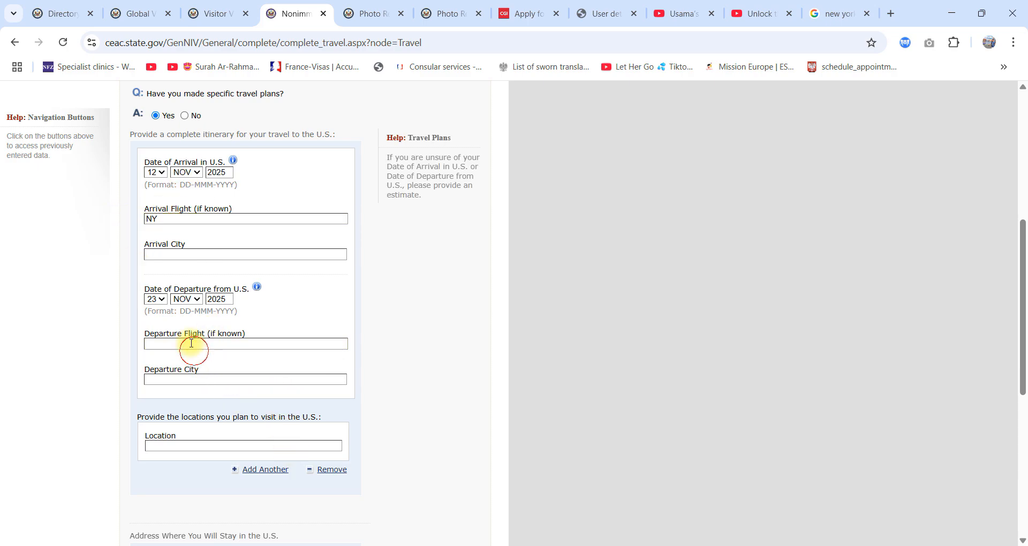
key(ctrl+v)
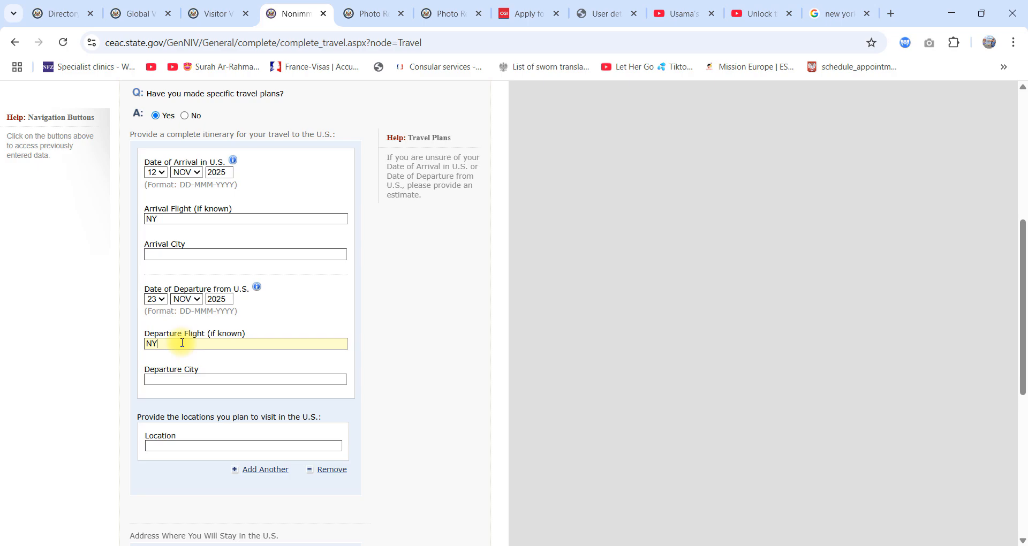
click(202, 381)
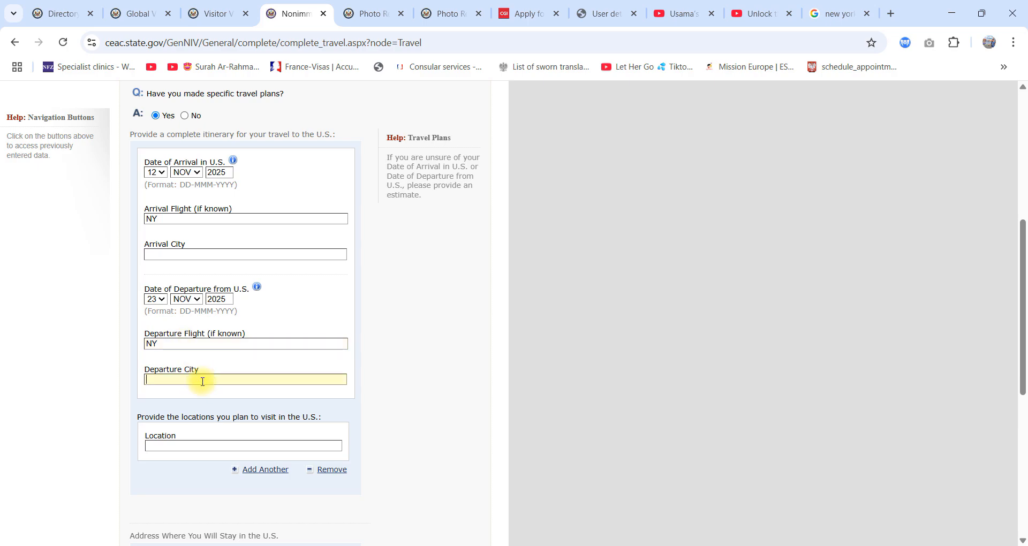
key(ctrl+v)
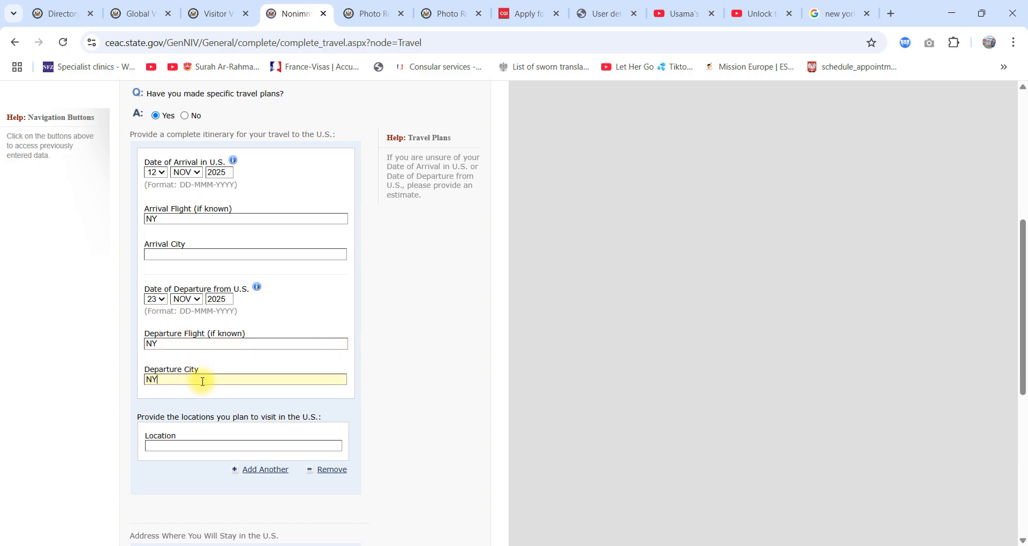
Step: Replace the arrival flight entry with QATAR AIRWAYS and copy that text
double_click(152, 219)
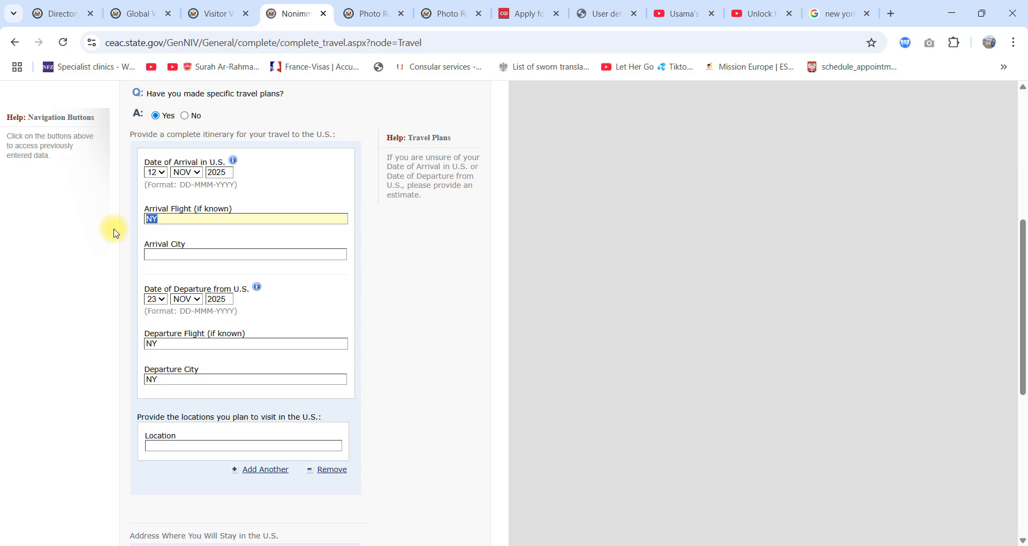
text(DE)
key(BackSpace)
key(BackSpace)
text(QATAR AIRWAYS)
key(ctrl+a)
key(ctrl+c)
Step: Replace the departure flight entry with QATAR AIRWAYS and enter NY as the arrival city
click(189, 338)
key(ctrl+a)
click(493, 347)
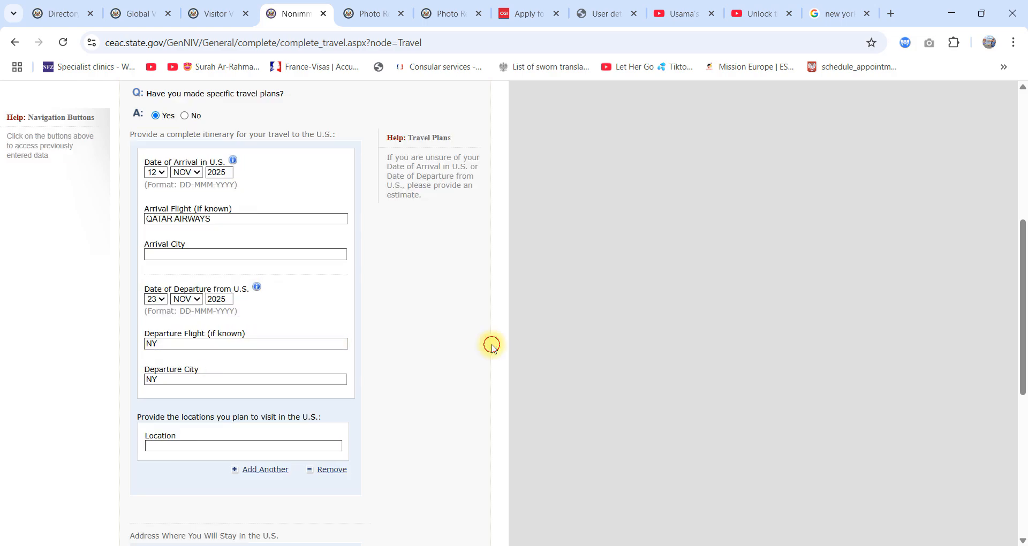
click(216, 343)
key(ctrl+a)
key(ctrl+v)
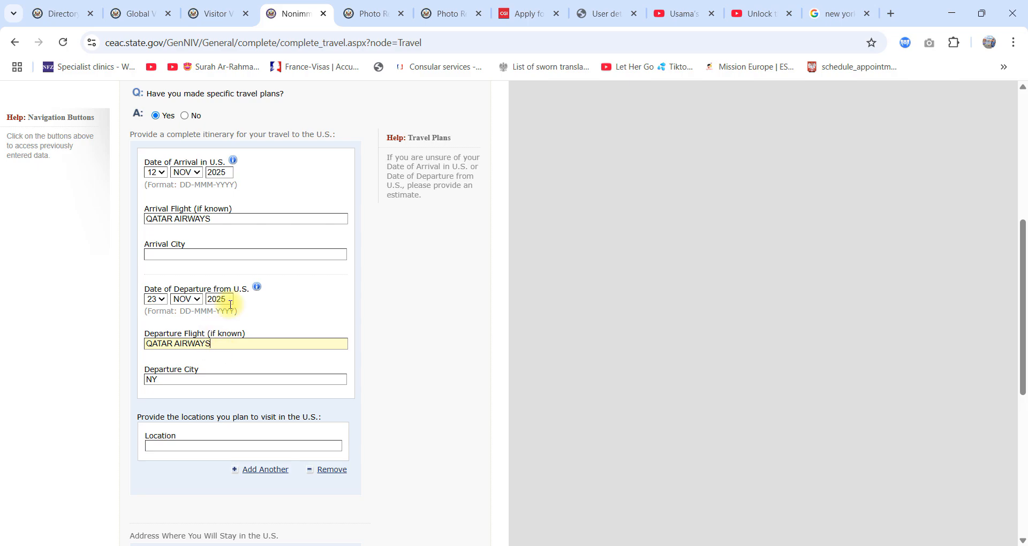
click(169, 253)
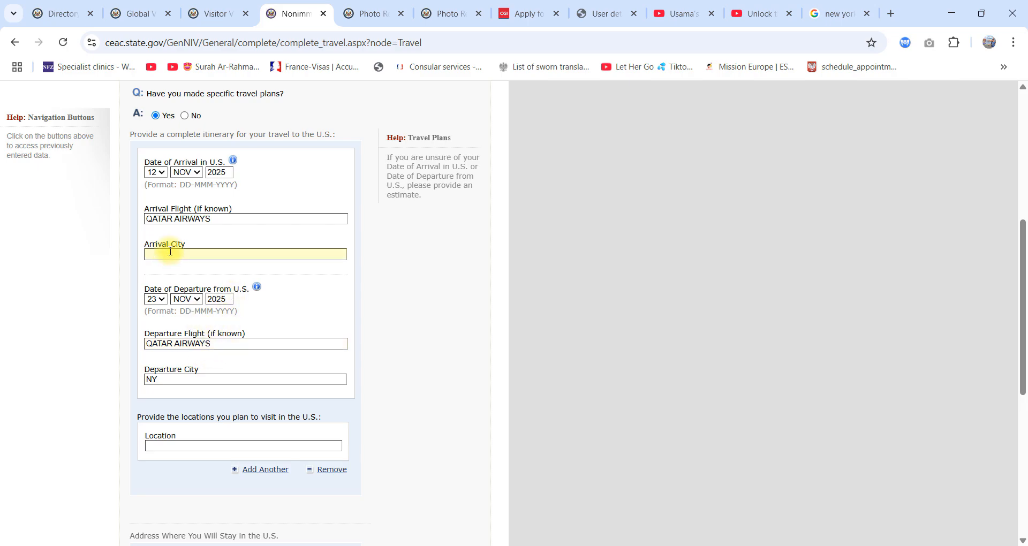
text(NY)
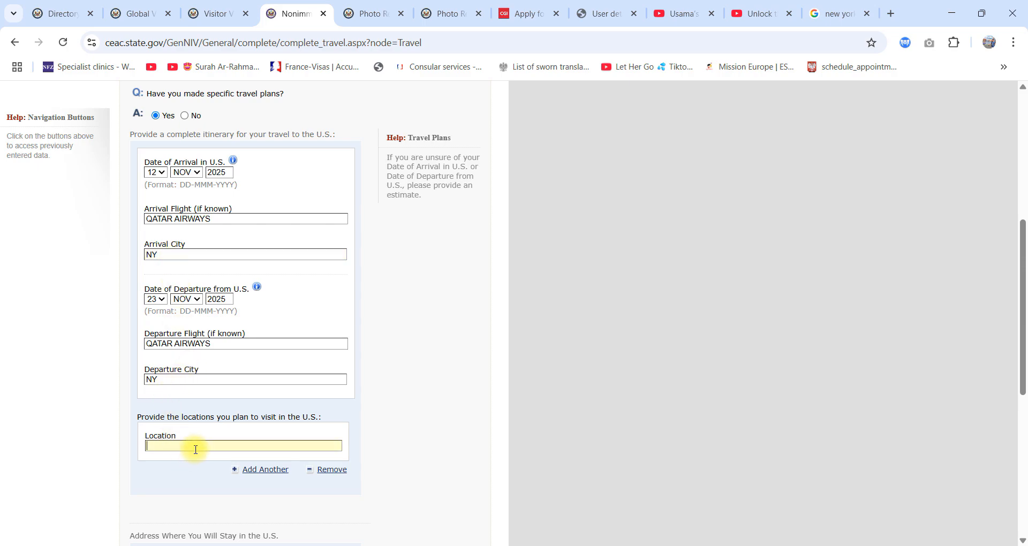
Step: Add another location entry under the places planned to visit in the U.S. and enter NY as a location
scroll(284, 428, down, 2)
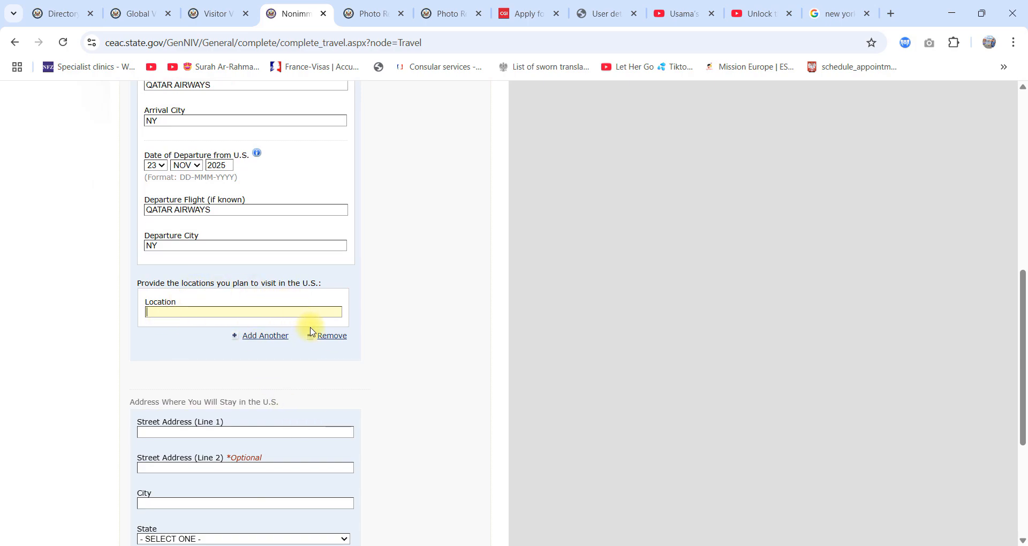
click(249, 337)
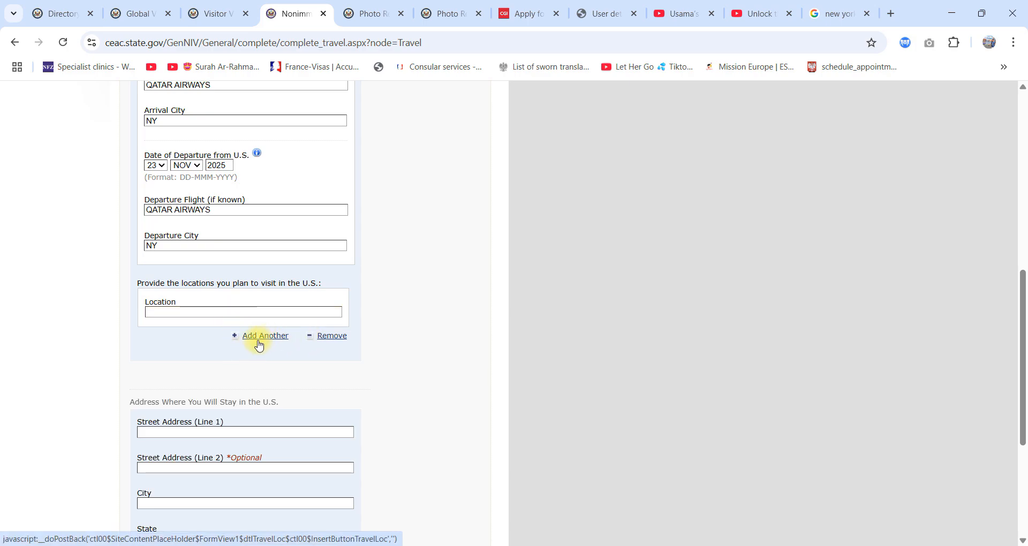
click(236, 318)
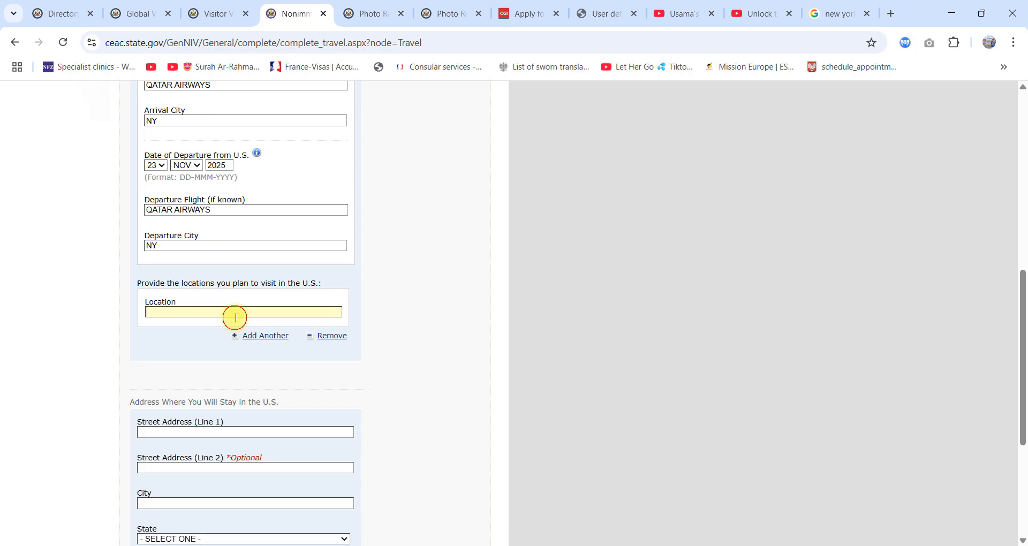
text(NY)
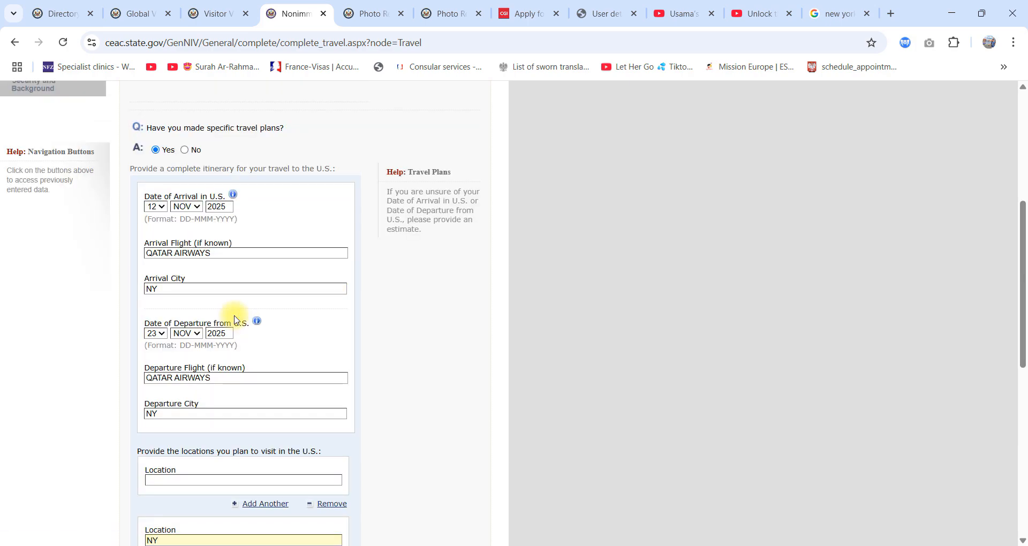
scroll(397, 372, down, 4)
click(393, 368)
Step: Open Booking Confirmation.pdf from the Downloads folder in File Explorer, examine the hotel's details for the stay address, and return to the travel form
scroll(393, 367, down, 4)
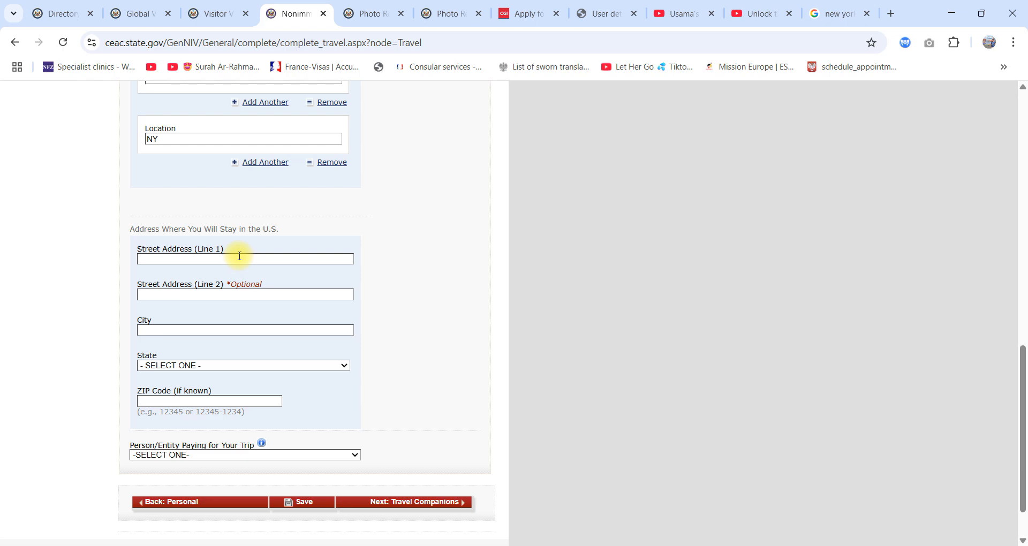
click(637, 545)
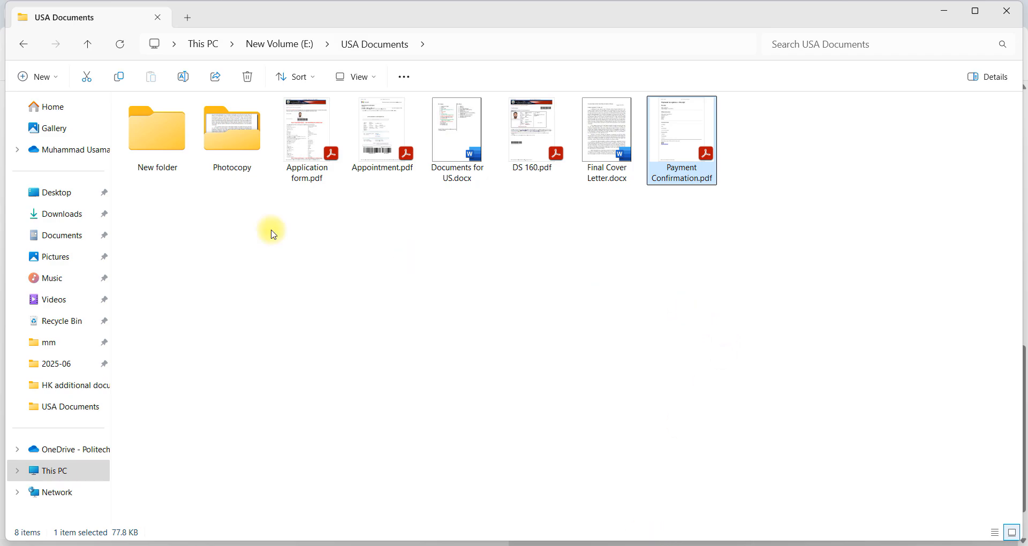
click(63, 214)
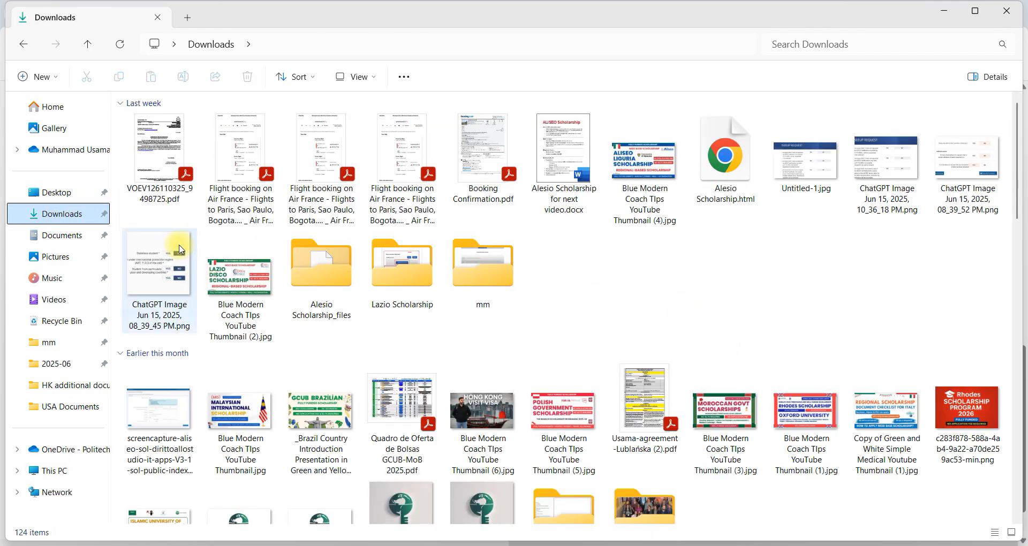
double_click(482, 150)
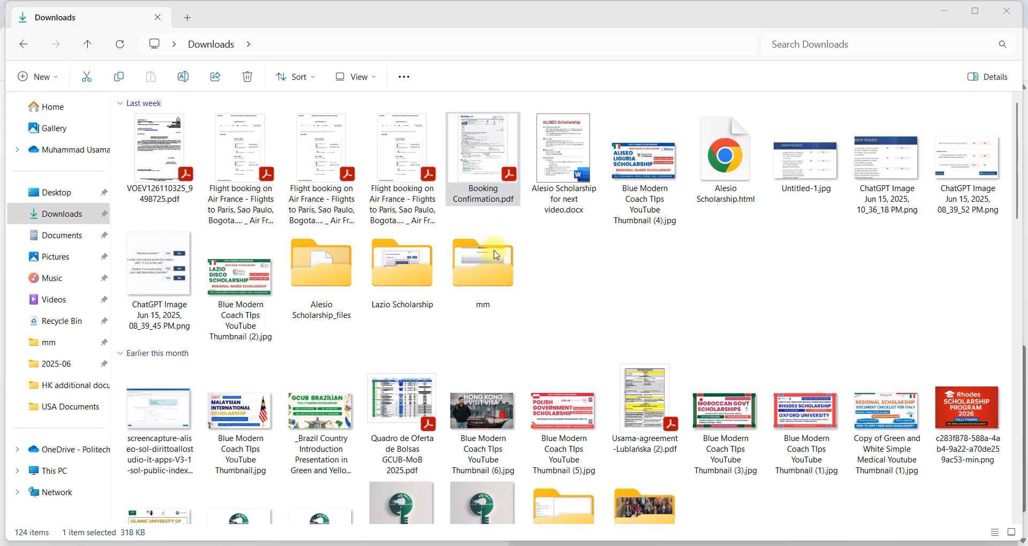
scroll(498, 252, down, 3)
scroll(499, 258, up, 3)
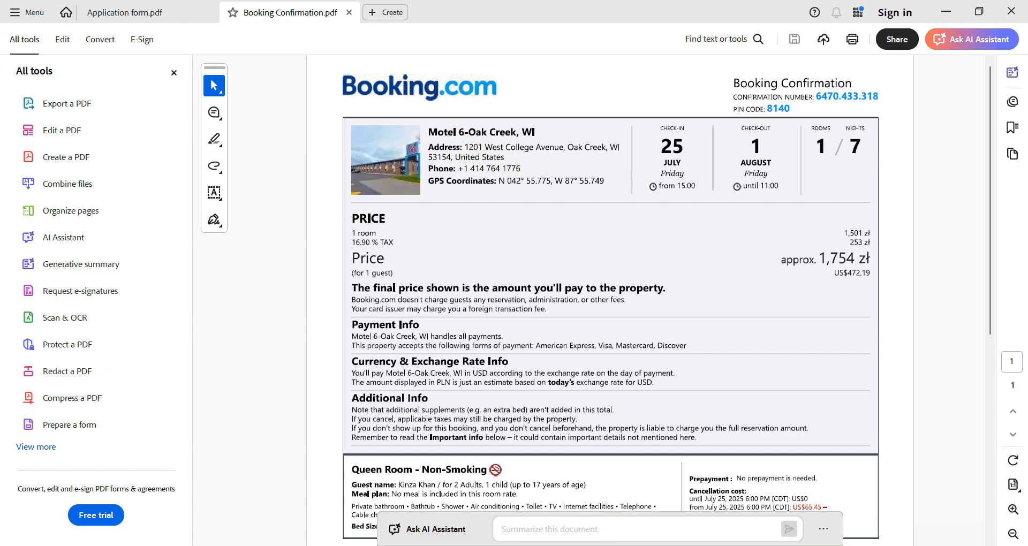
key(alt+Tab)
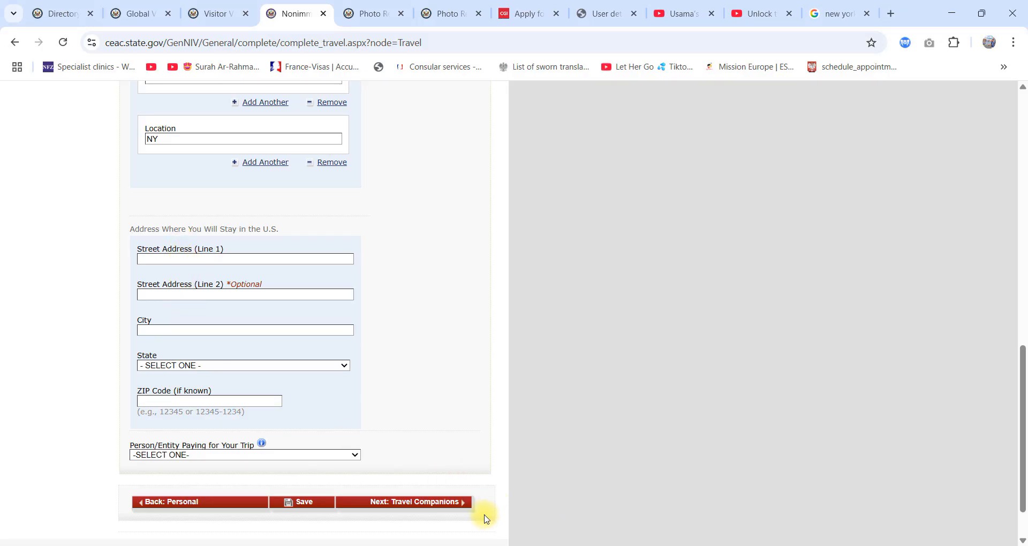
Step: Check the hotel's address in Booking Confirmation.pdf in Acrobat and return to the travel form in the browser
key(alt+Tab)
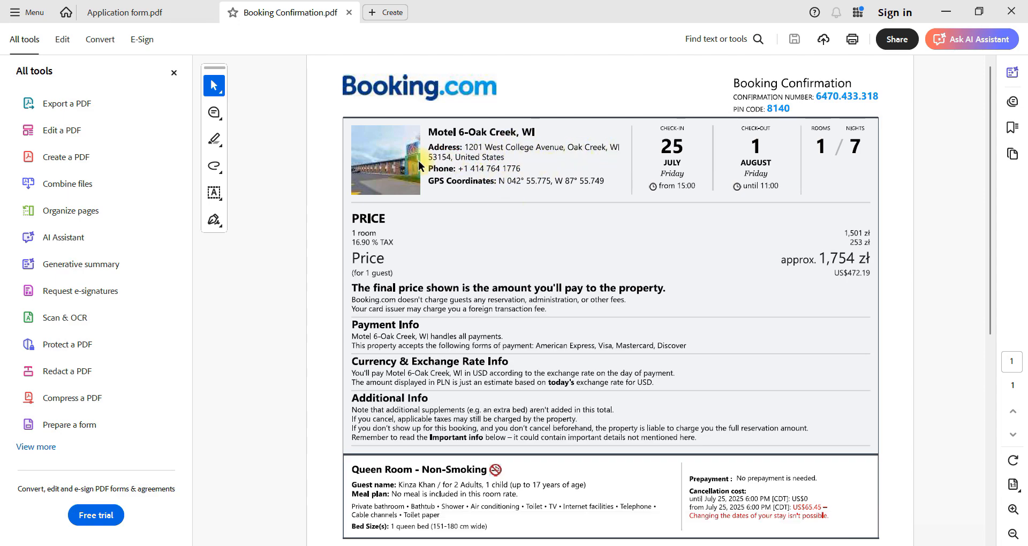
click(581, 545)
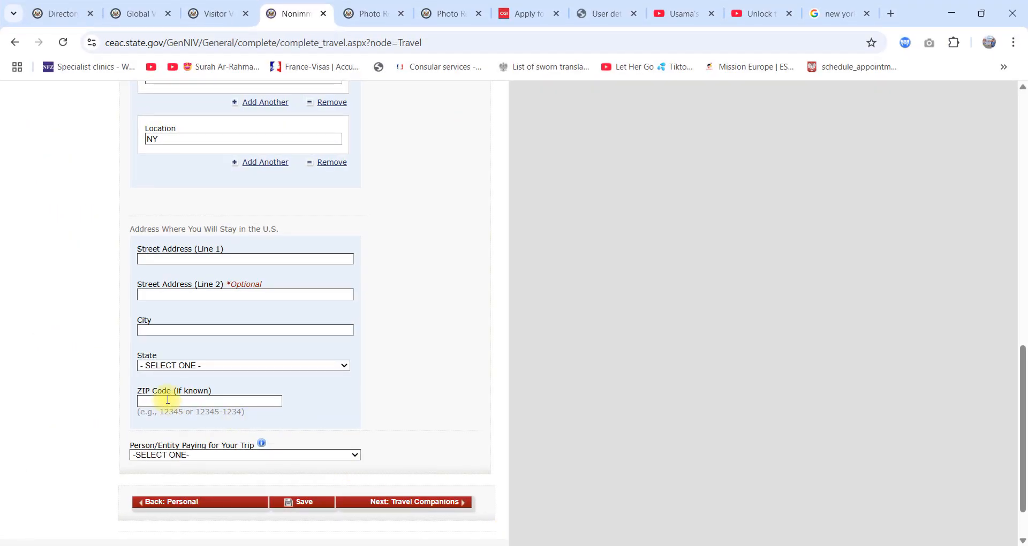
Step: Set the person or entity paying for the trip to SELF
scroll(182, 460, down, 1)
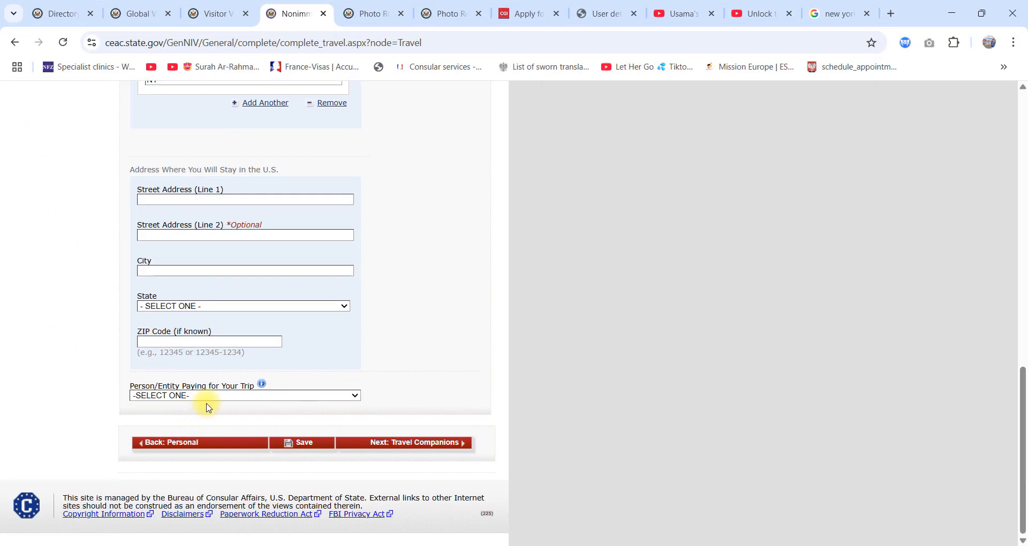
click(202, 397)
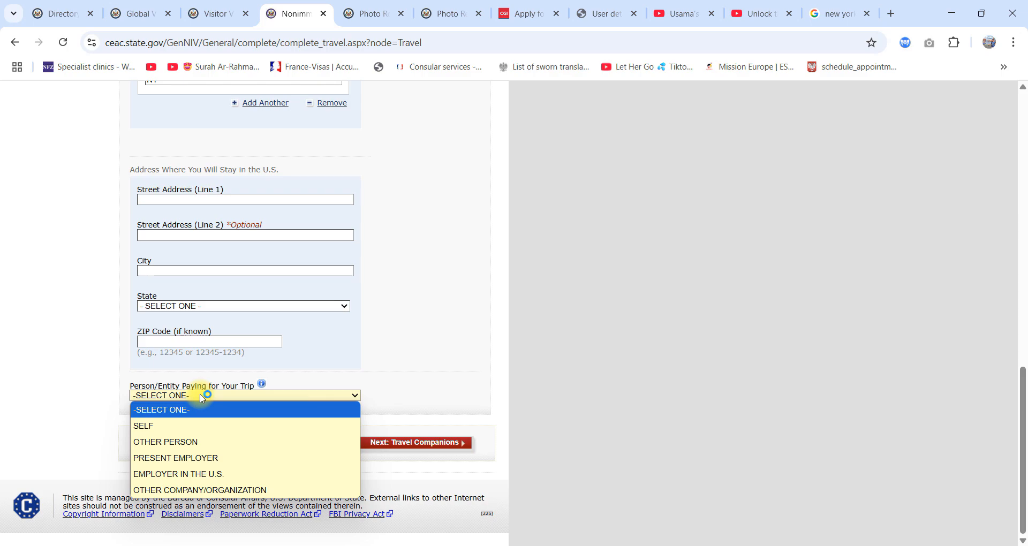
click(184, 424)
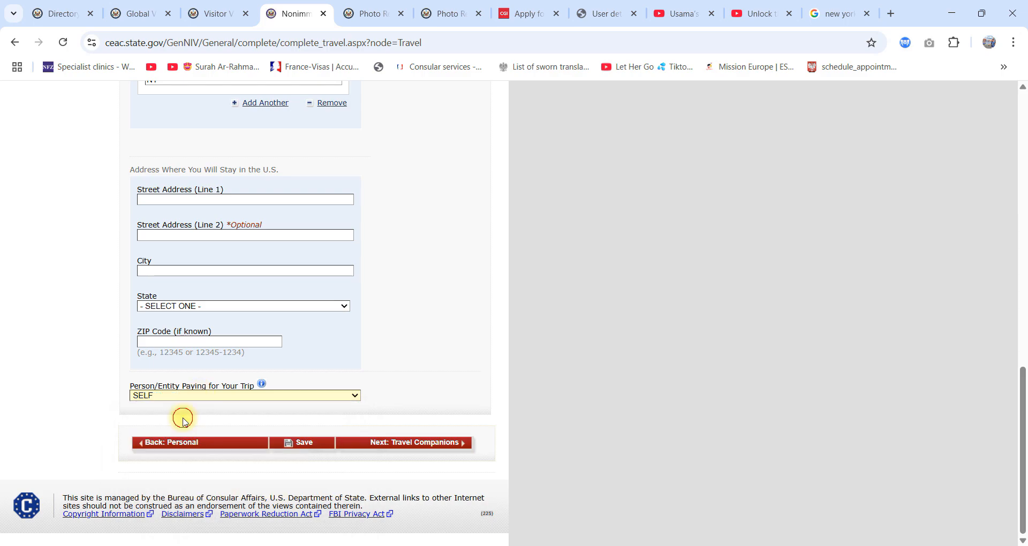
scroll(184, 417, up, 2)
scroll(236, 397, down, 2)
click(238, 396)
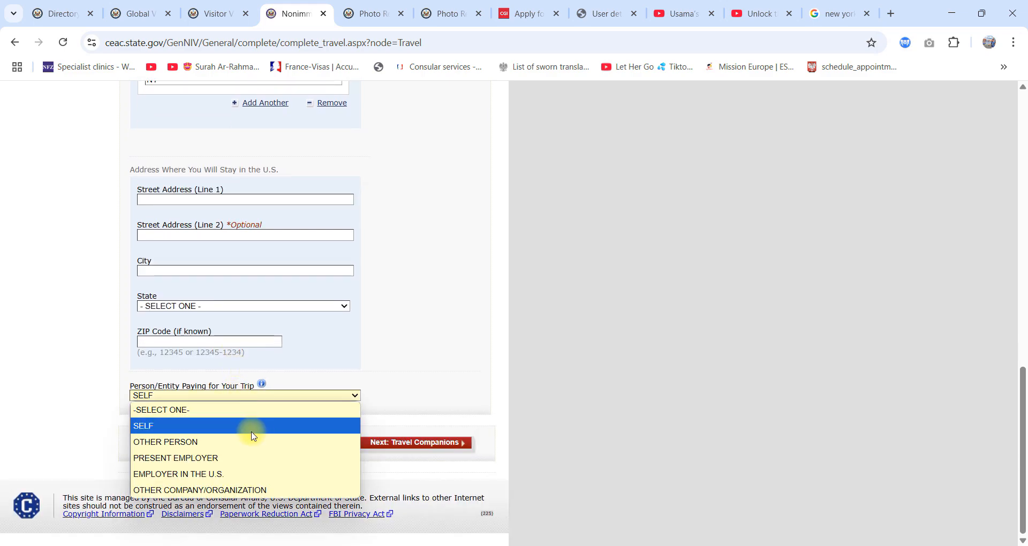
click(202, 426)
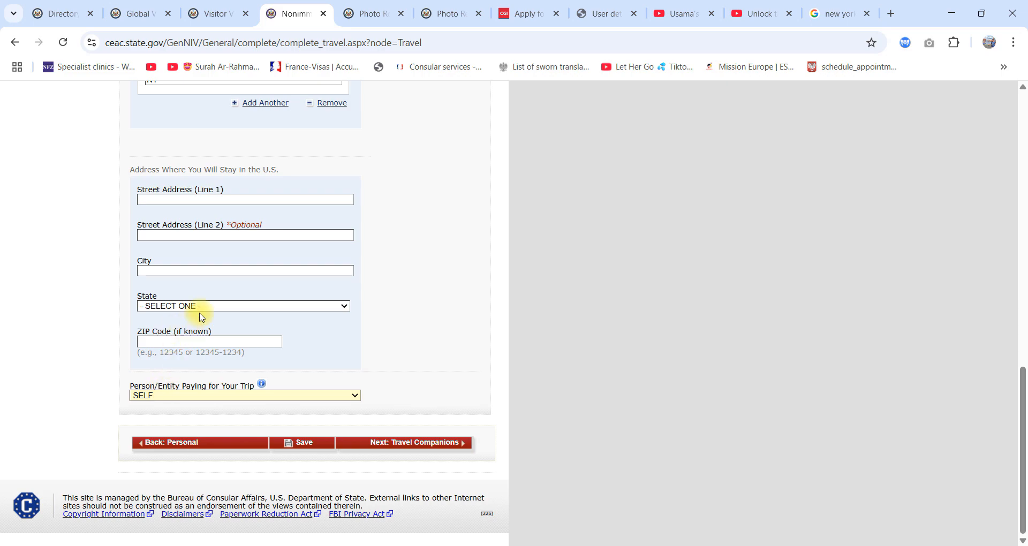
Step: Try to continue to Travel Companions, and leave the incomplete travel form by discarding its unsaved entries
click(400, 443)
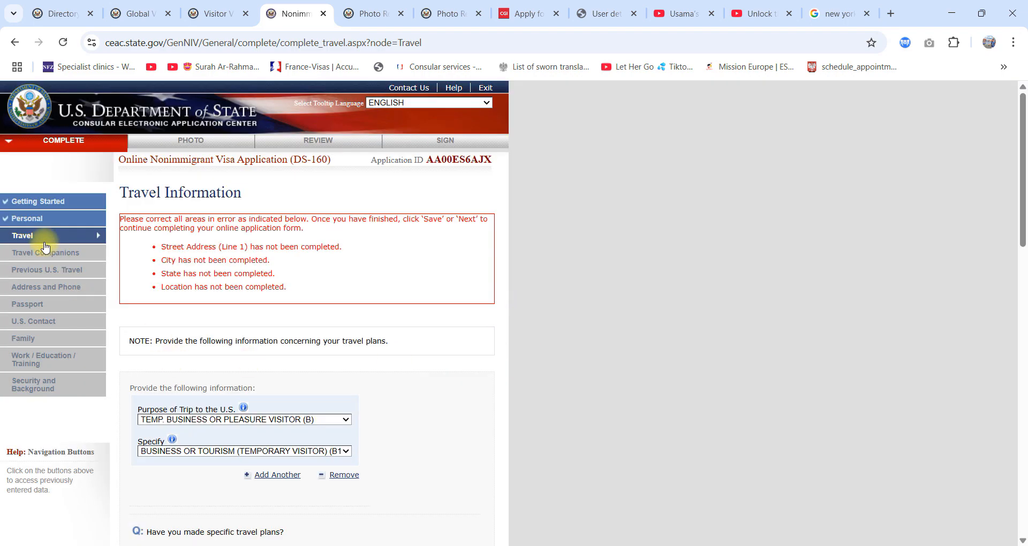
click(46, 247)
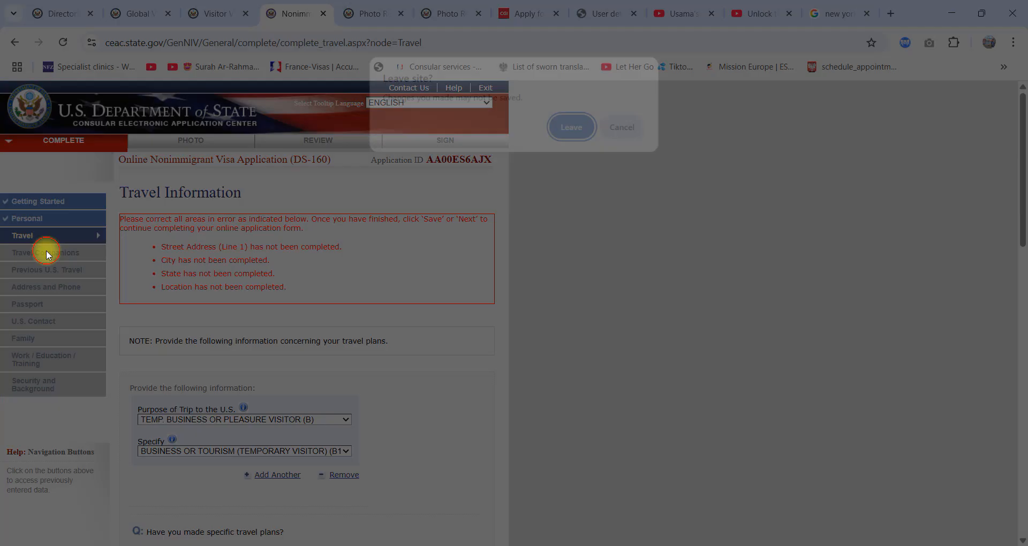
click(572, 131)
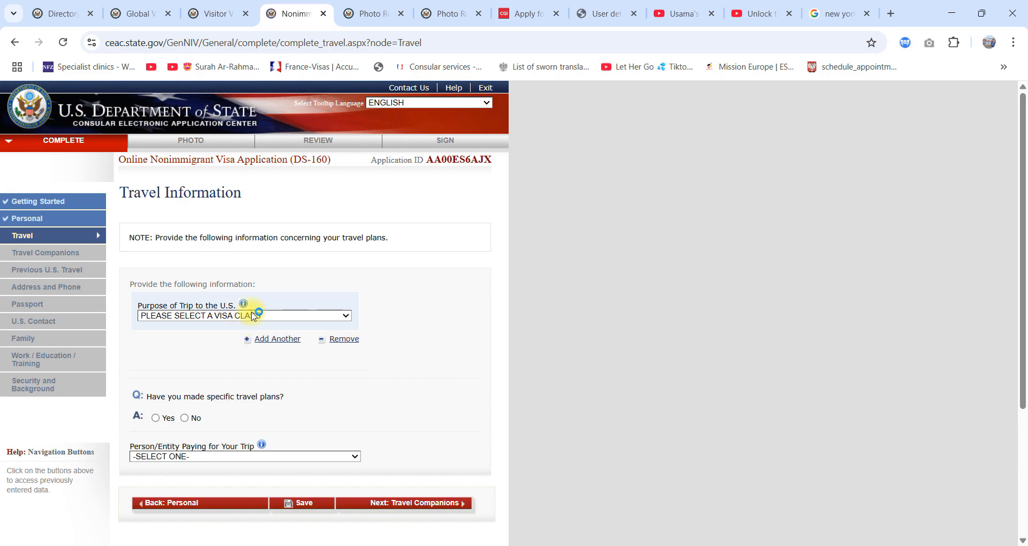
Step: Set the purpose of the trip to the U.S. to TEMP. BUSINESS OR PLEASURE VISITOR (B)
scroll(298, 257, down, 1)
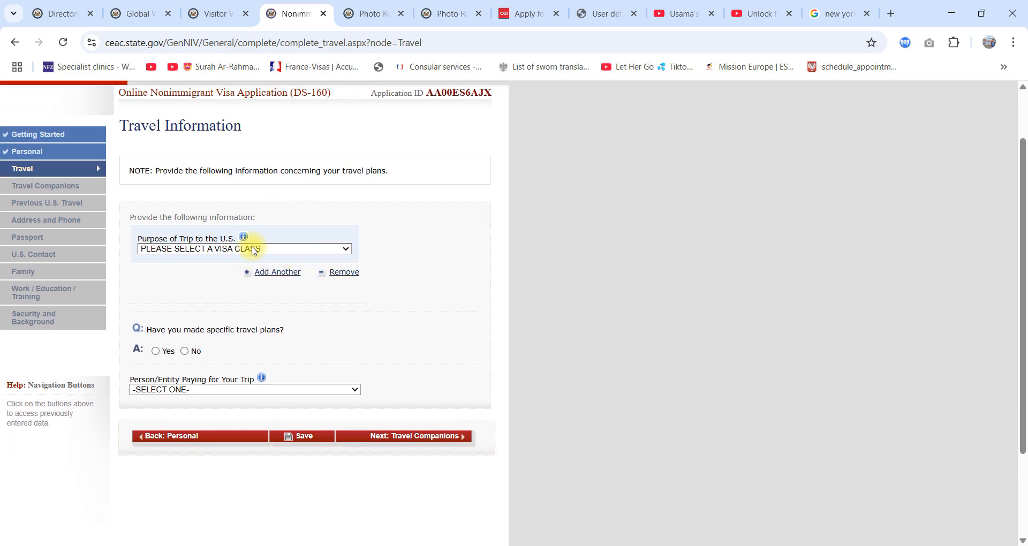
click(266, 252)
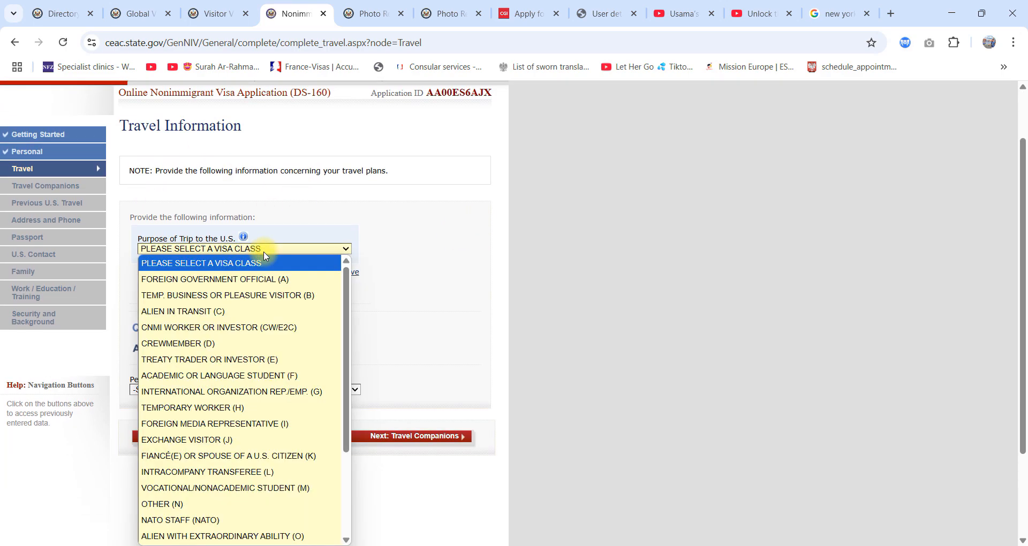
click(271, 295)
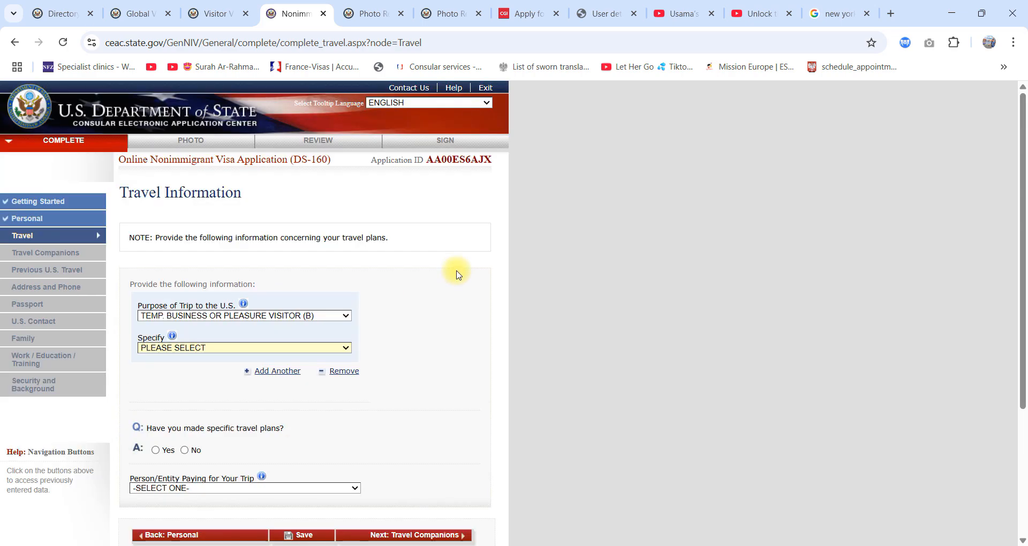
Step: Set the intended arrival month to DEC with the length of stay in DAY(S), and continue to Travel Companions
scroll(433, 316, down, 3)
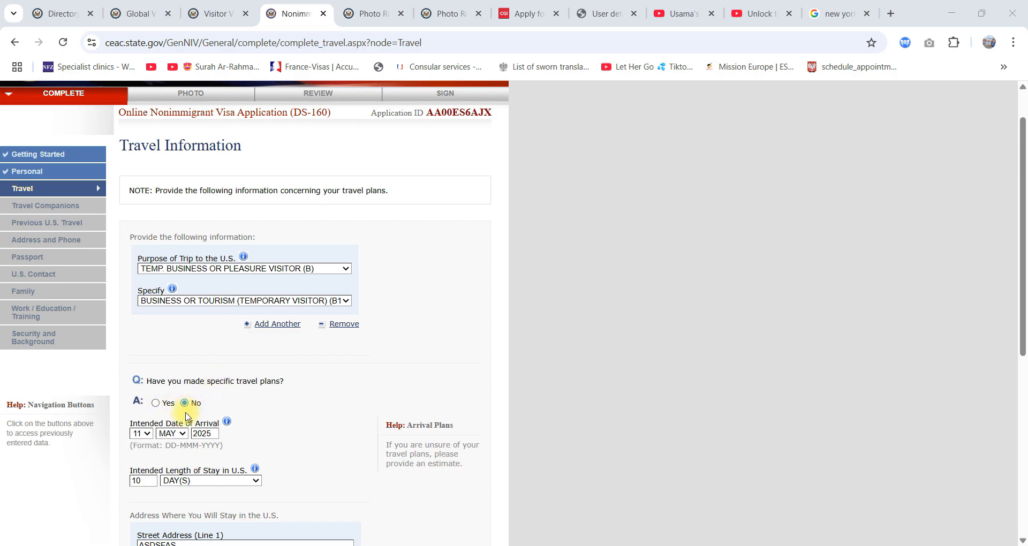
click(172, 433)
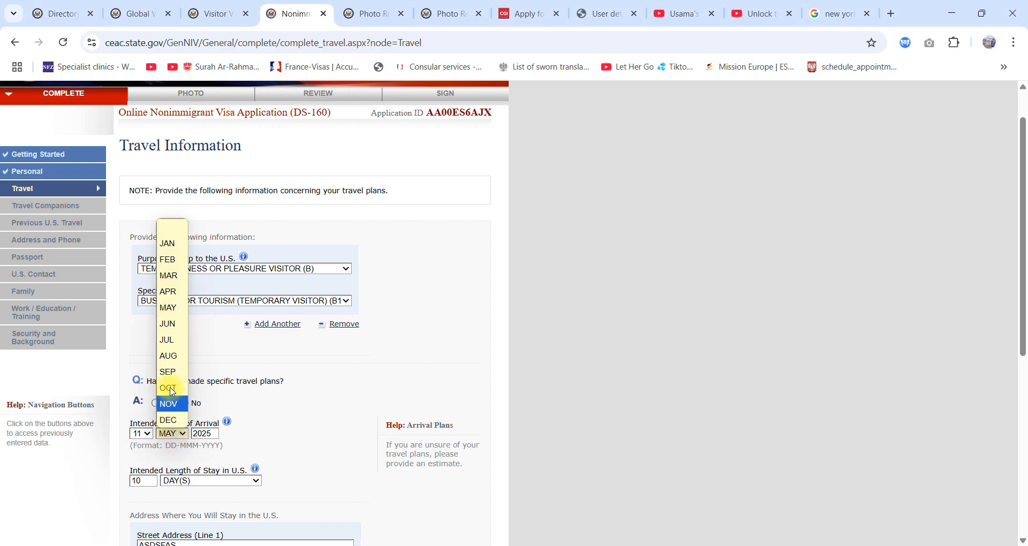
click(167, 418)
click(176, 479)
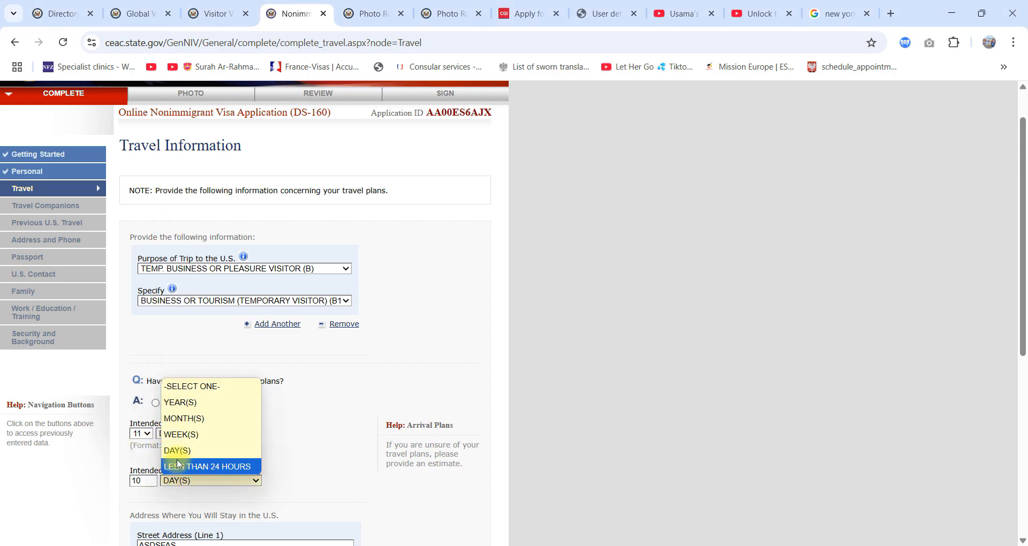
click(180, 452)
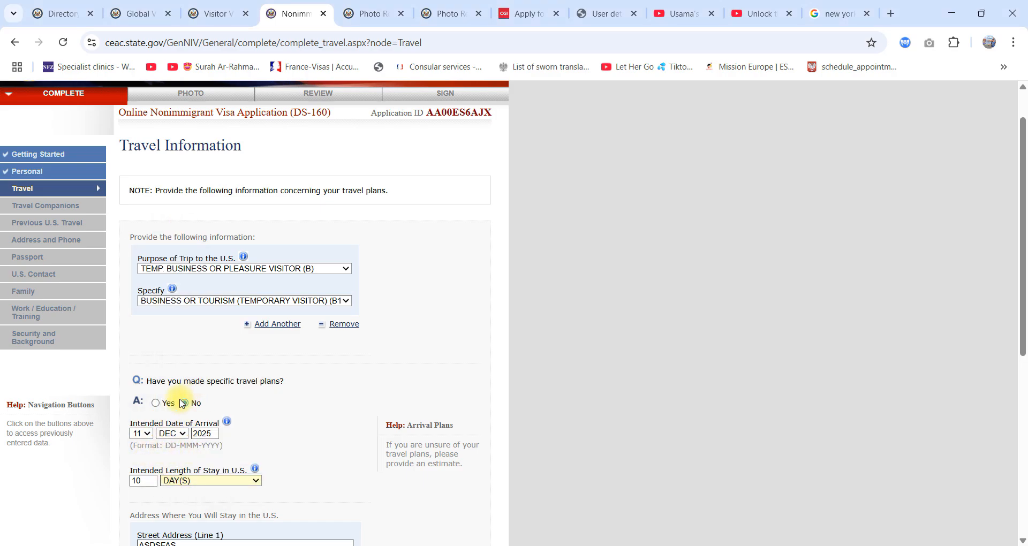
scroll(184, 428, down, 3)
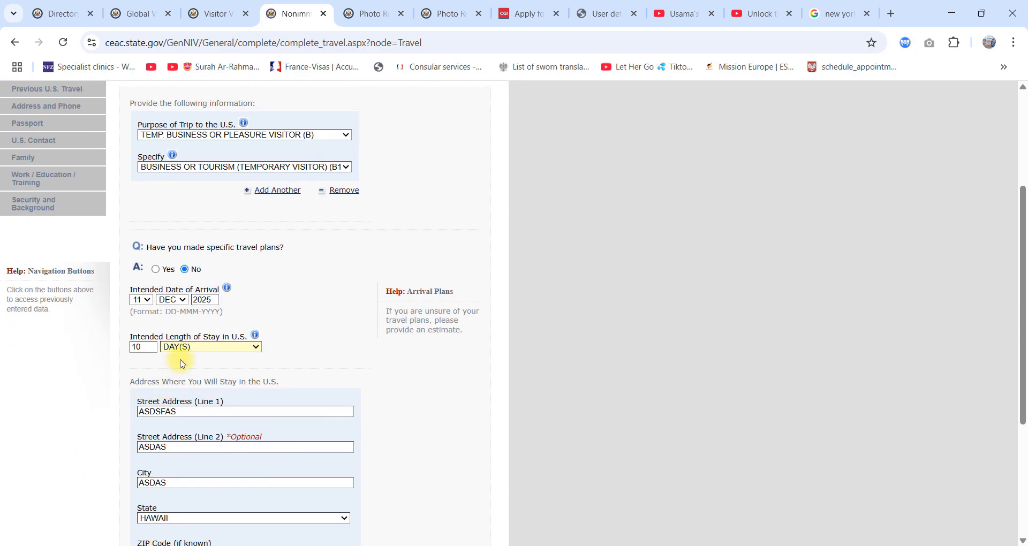
scroll(182, 363, down, 3)
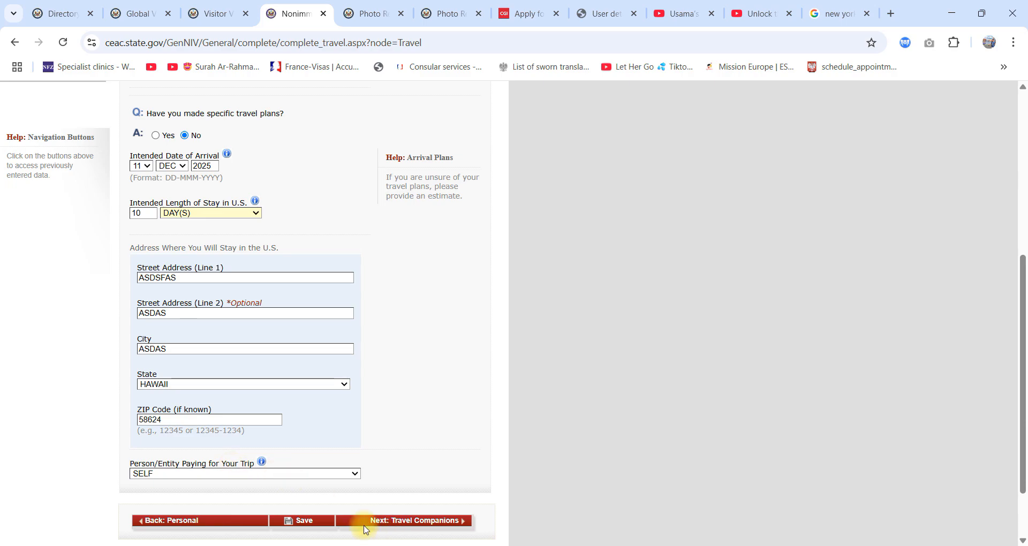
click(385, 520)
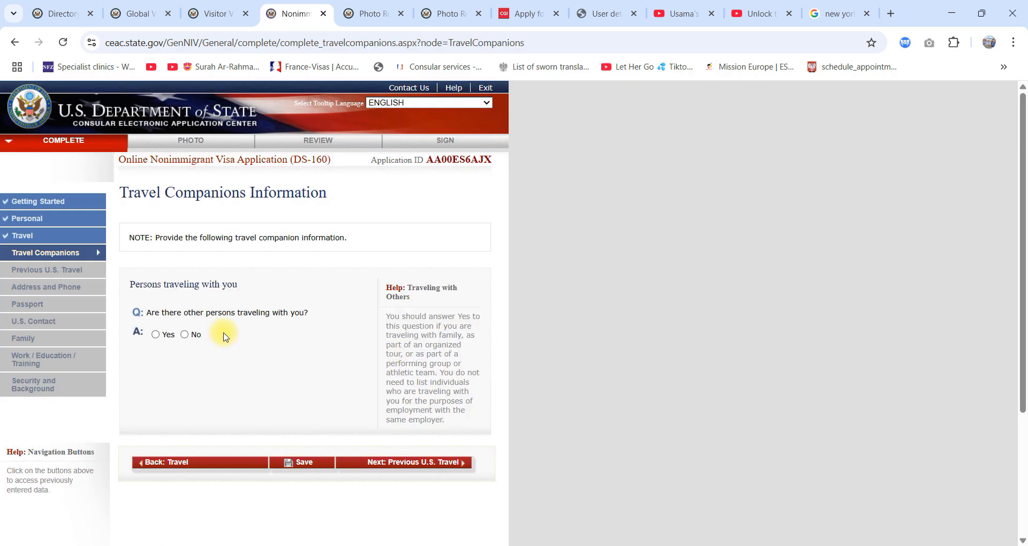
Step: Answer No to other persons traveling, and on the Previous U.S. Travel page answer No to ever having been in the U.S
click(186, 335)
click(427, 467)
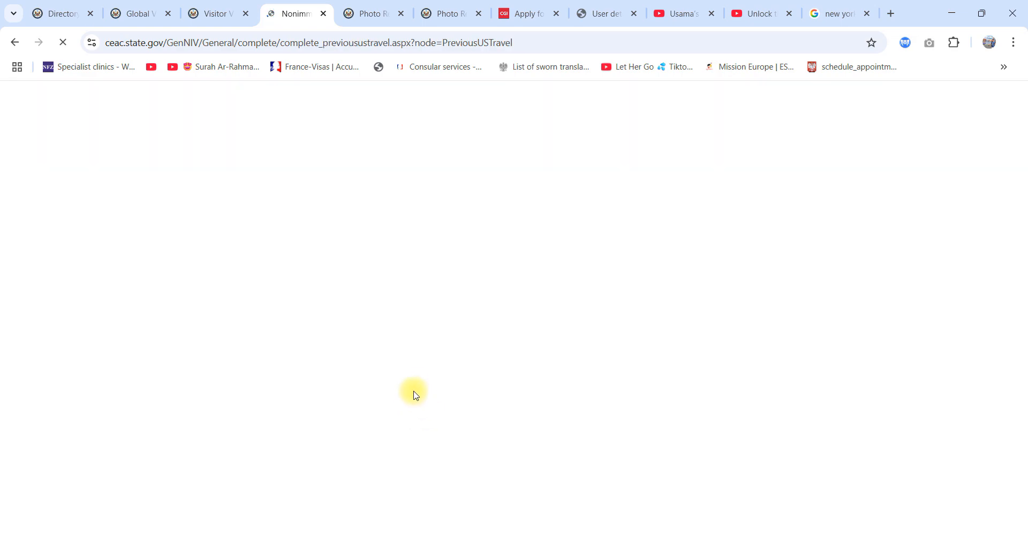
scroll(397, 369, down, 3)
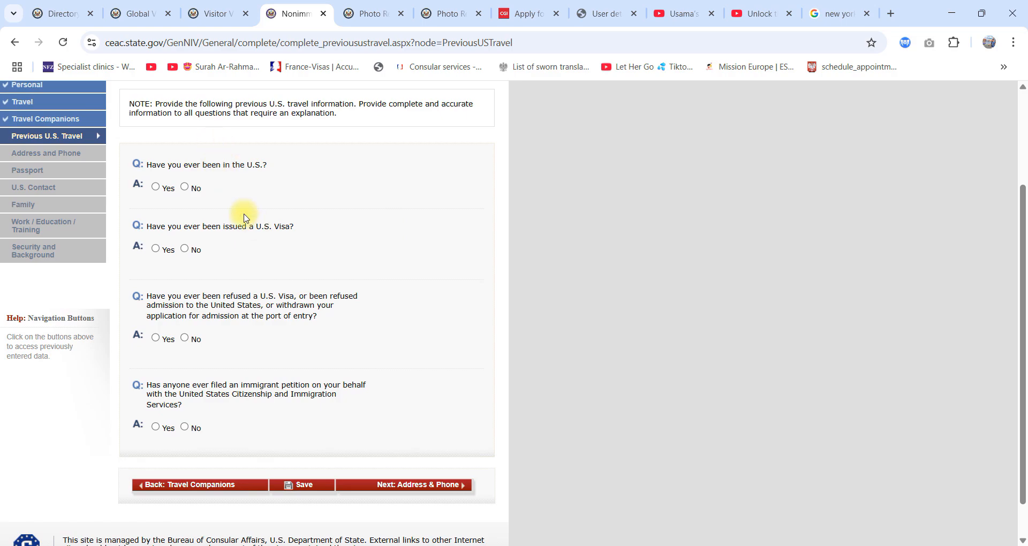
click(186, 187)
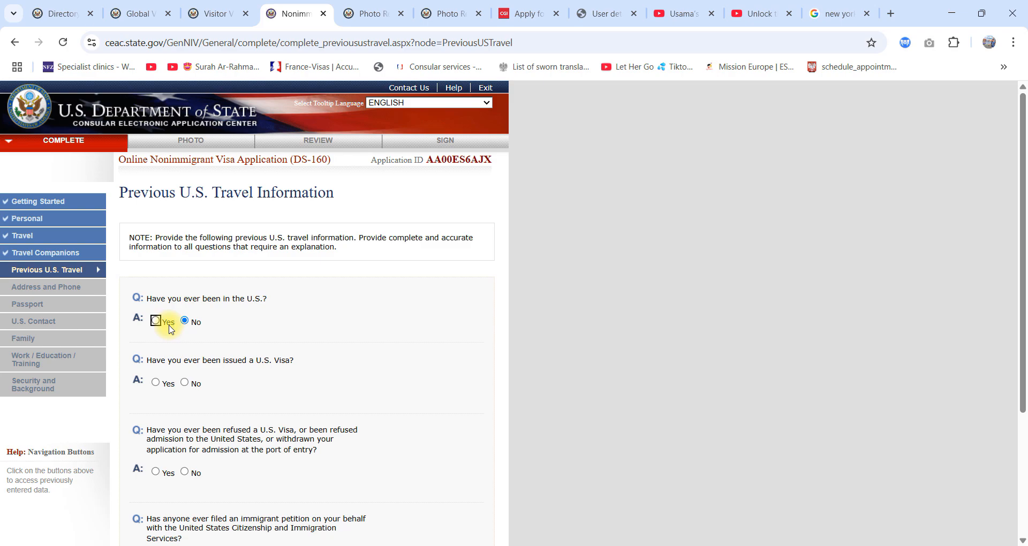
Step: Answer Yes to having been in the U.S. to examine the previous visit fields, and return the answer to No
scroll(177, 328, down, 3)
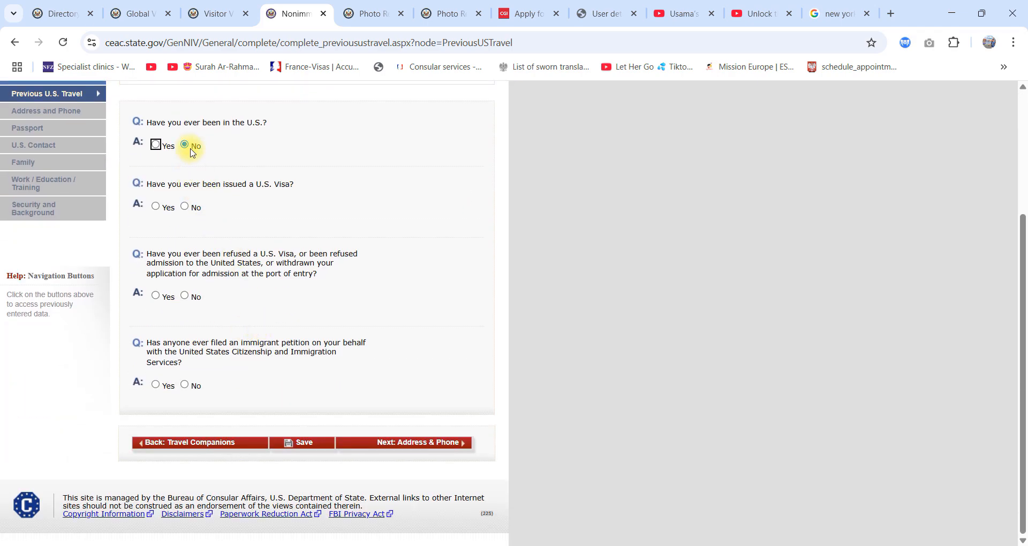
click(156, 145)
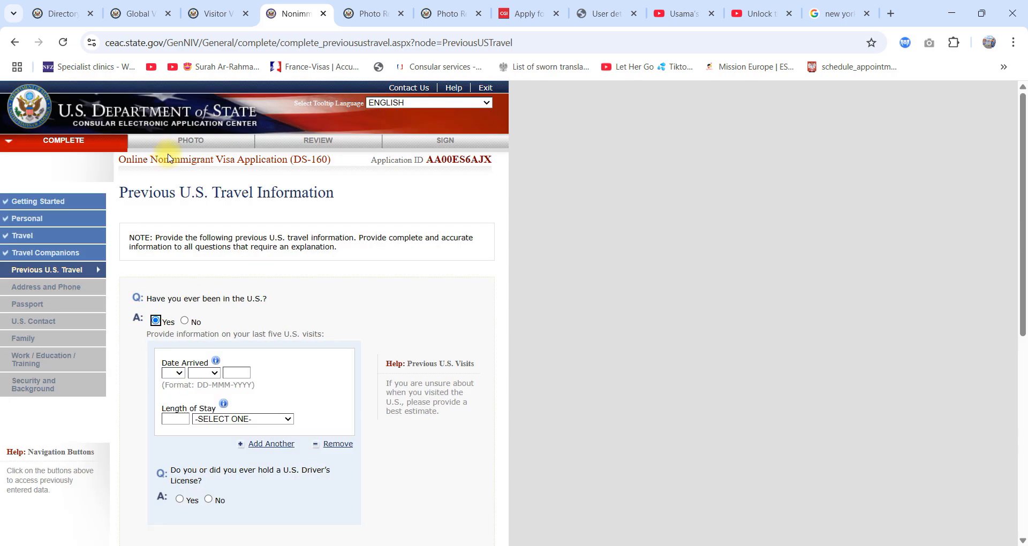
scroll(347, 380, down, 1)
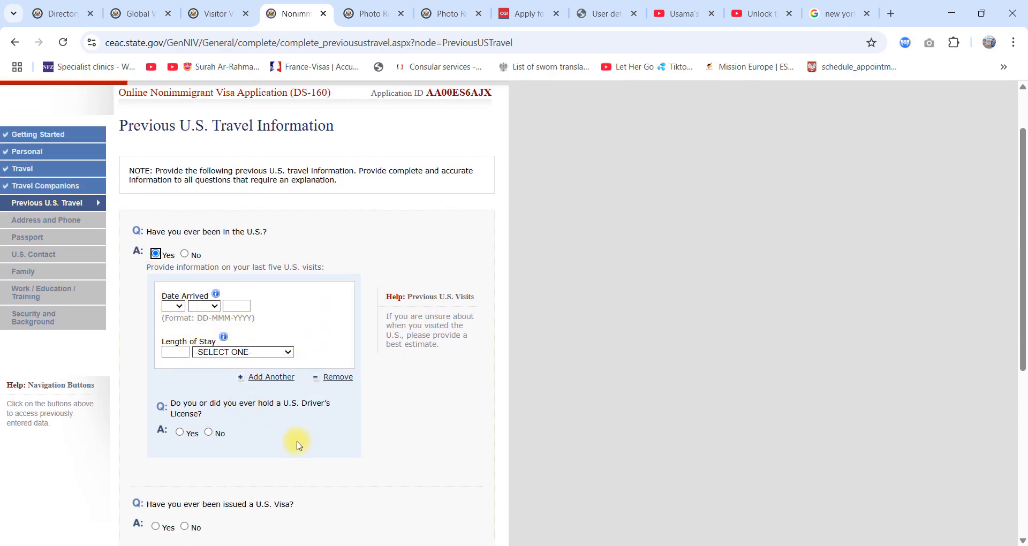
click(184, 255)
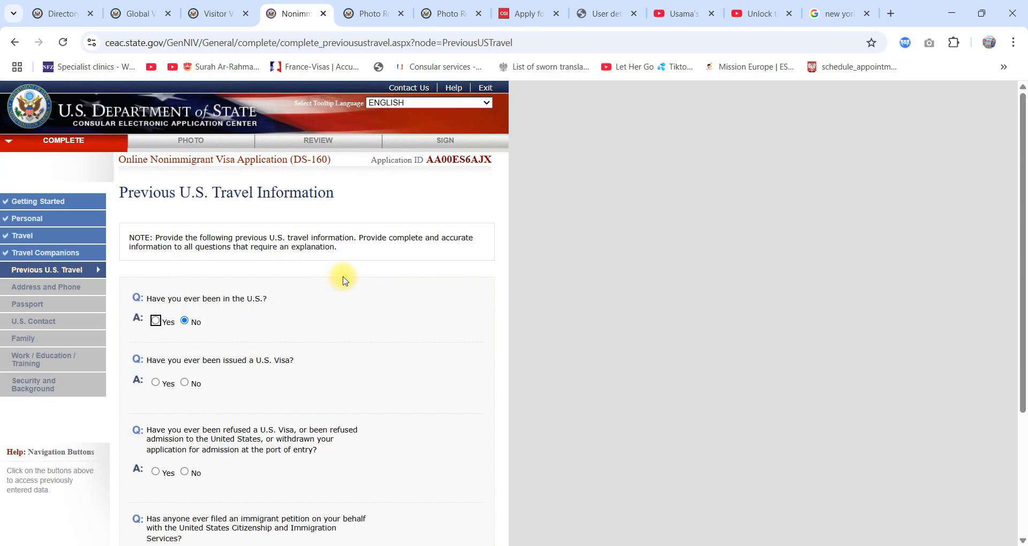
Step: Answer No to the U.S. visa issuance, refusal and immigrant petition questions, and continue to Address and Phone
scroll(338, 272, down, 2)
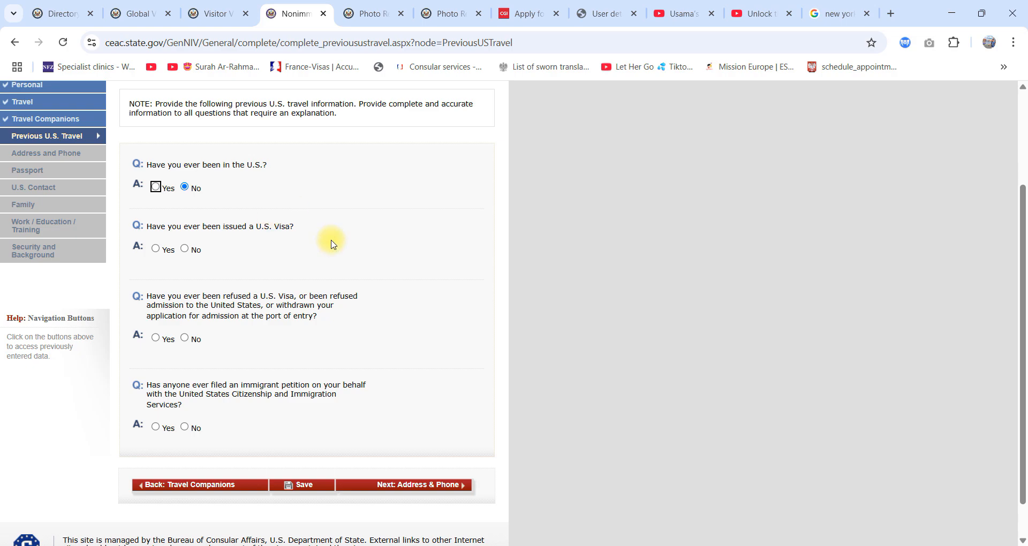
click(186, 250)
scroll(190, 250, down, 3)
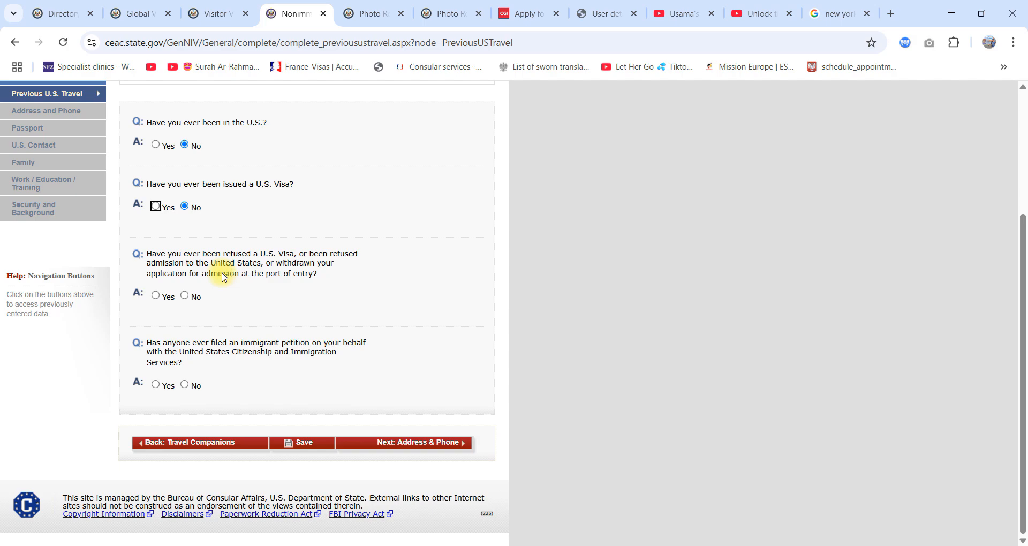
click(193, 299)
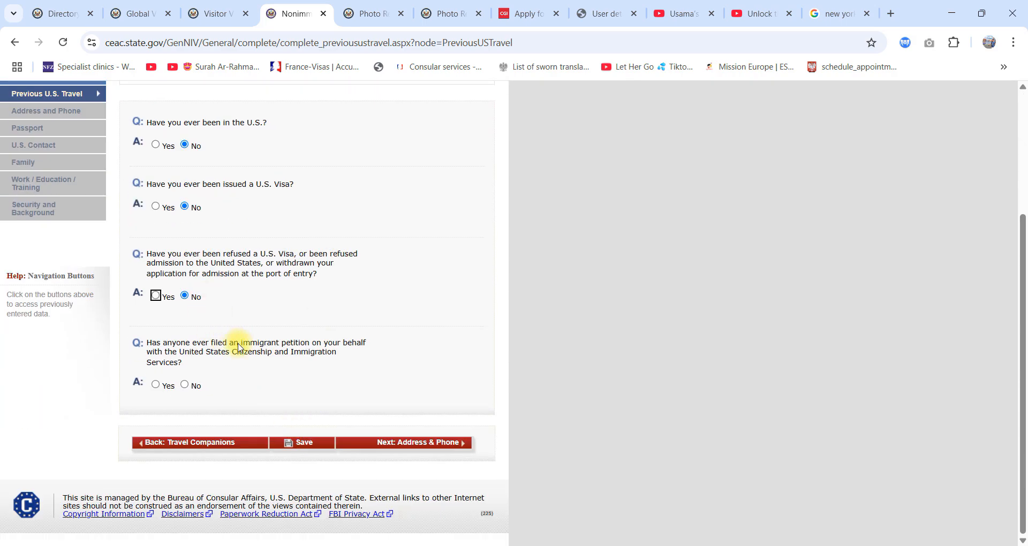
click(194, 385)
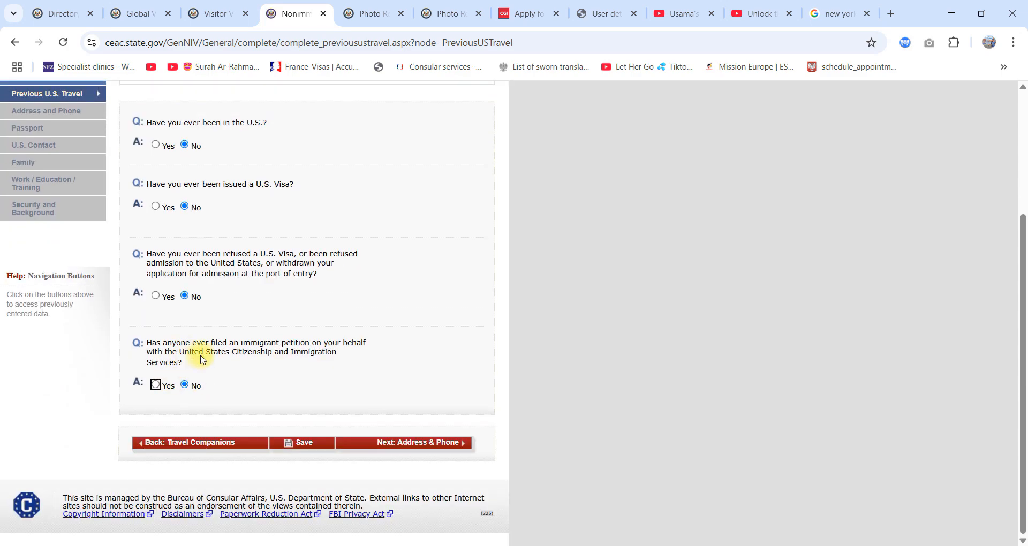
click(402, 443)
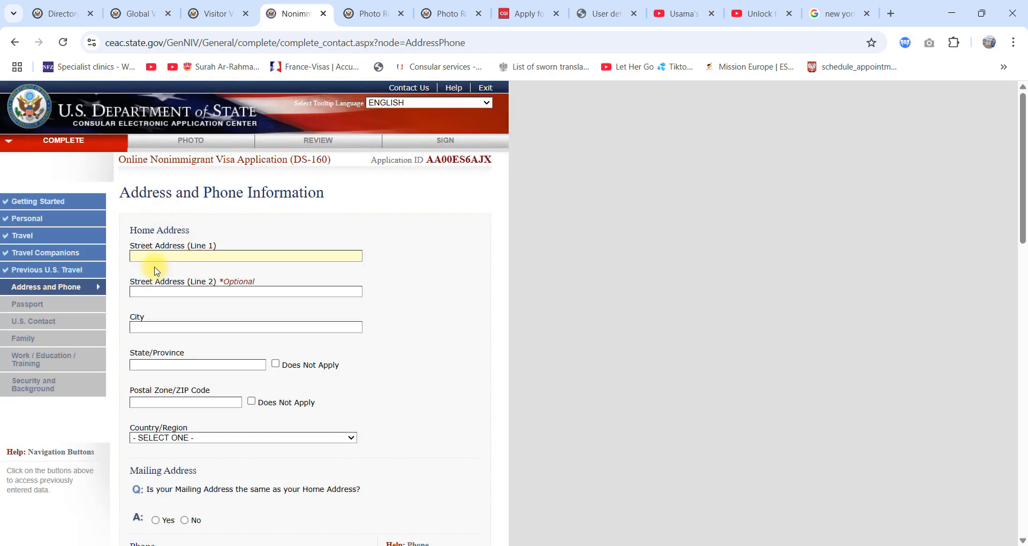
Step: Fill in the home address with street lines SADASDAS and ASDASDA and city ASDAS, and mark State/Province as Does Not Apply
text(SADASDAS)
click(169, 292)
text(ASDASDA)
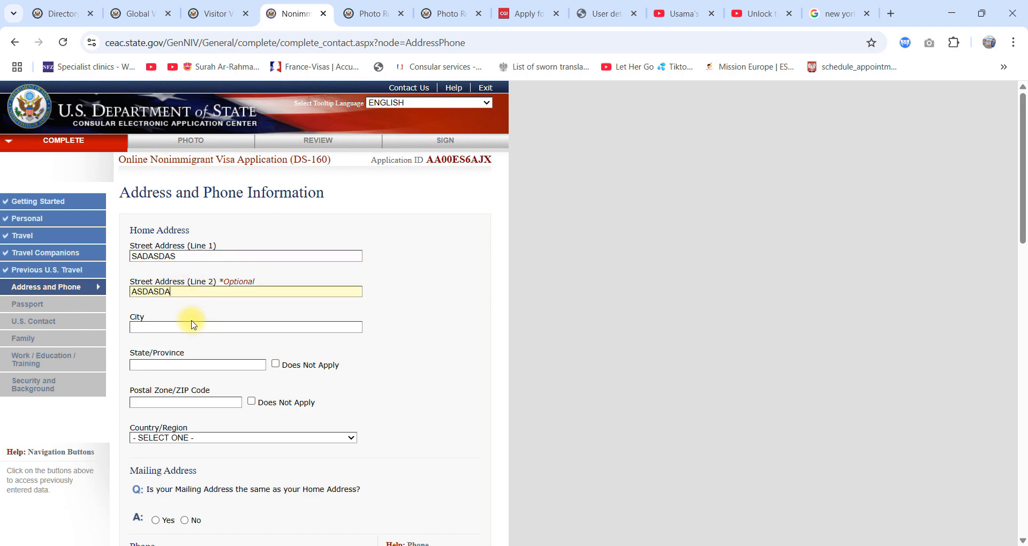
click(193, 326)
text(ASDAS)
click(166, 366)
text(ASD)
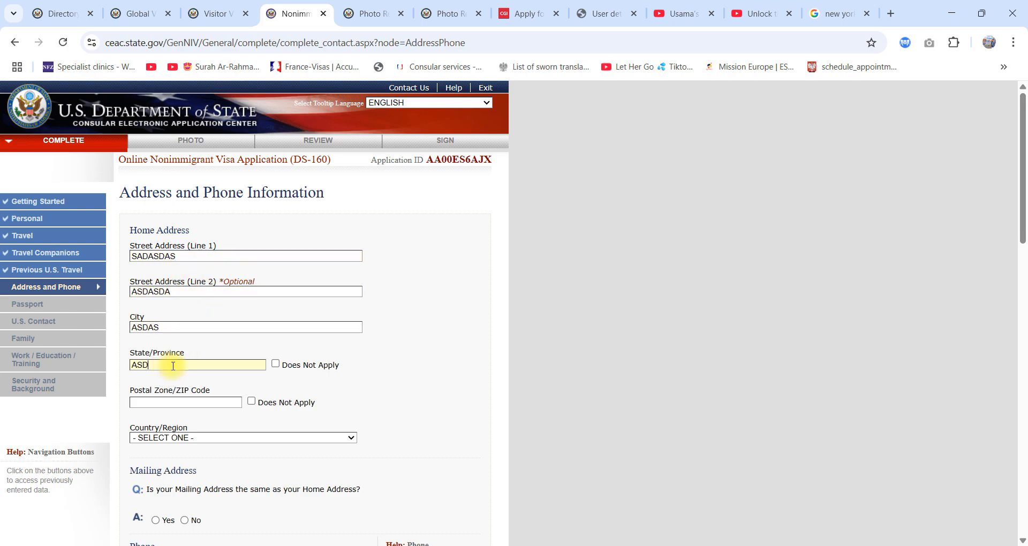
click(275, 364)
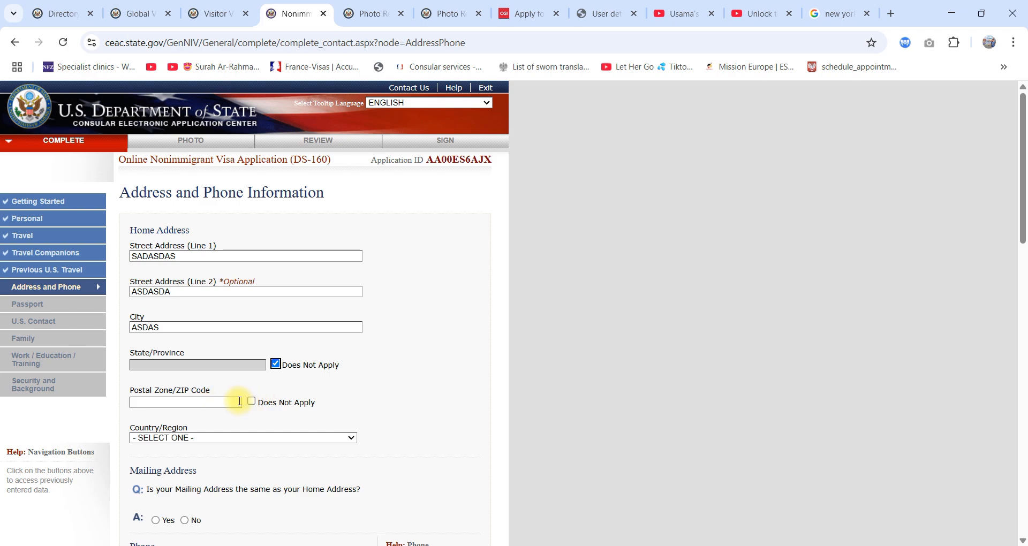
Step: Mark the home address Postal Zone/ZIP Code as Does Not Apply and set Country/Region to PAKISTAN
click(251, 401)
click(221, 438)
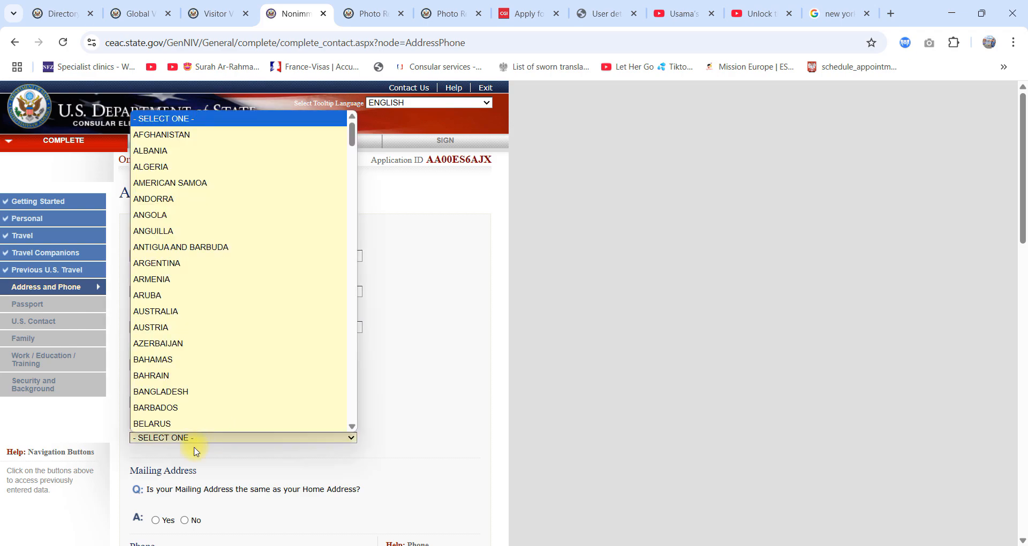
key(p)
key(Return)
Step: Answer No to the mailing address being the same as the home address, and view the mailing address fields
scroll(236, 369, down, 2)
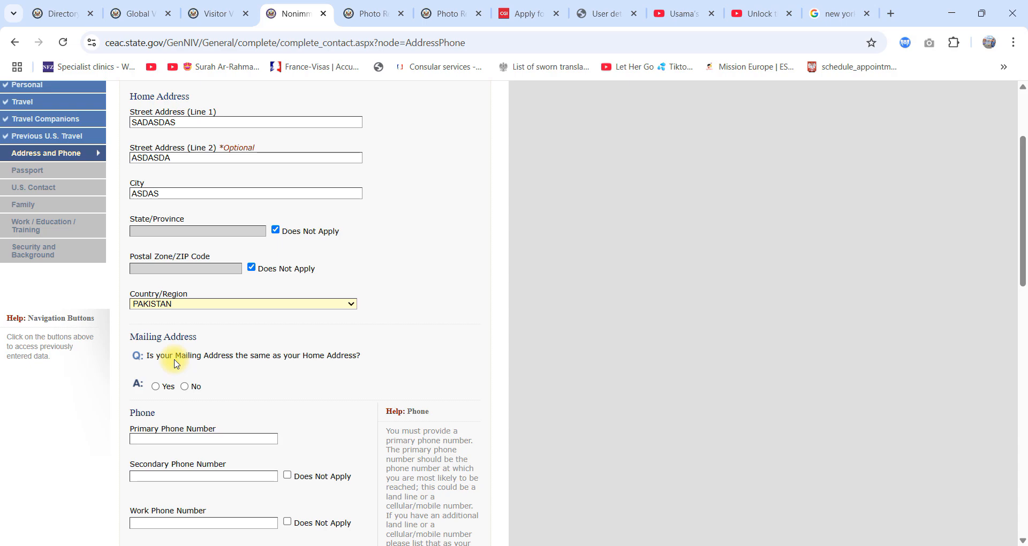
scroll(160, 332, down, 1)
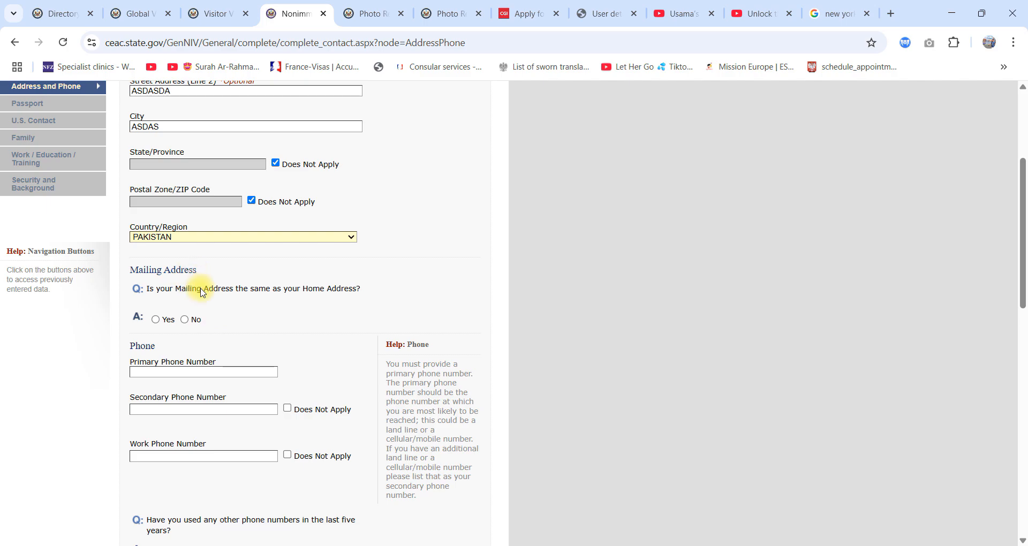
click(187, 320)
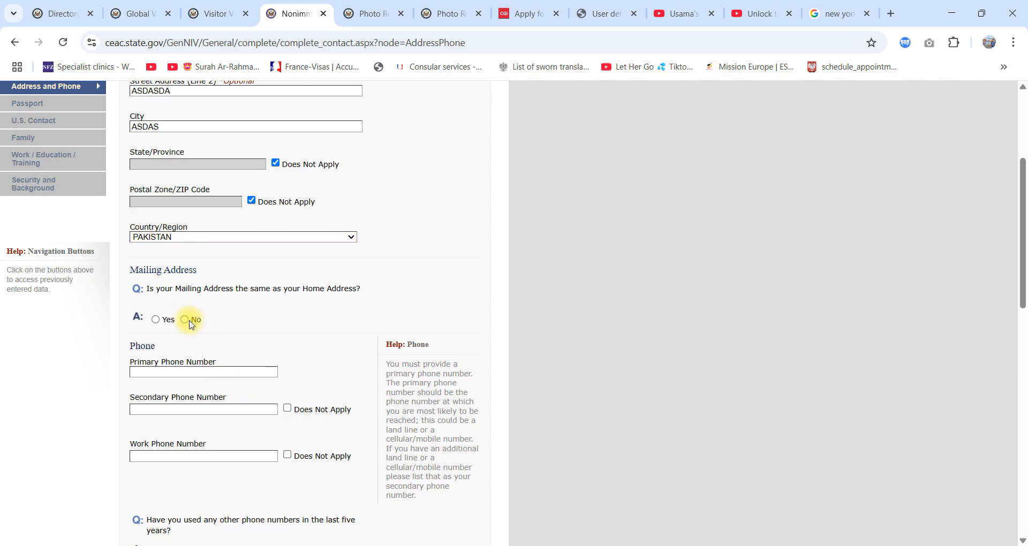
scroll(395, 328, down, 6)
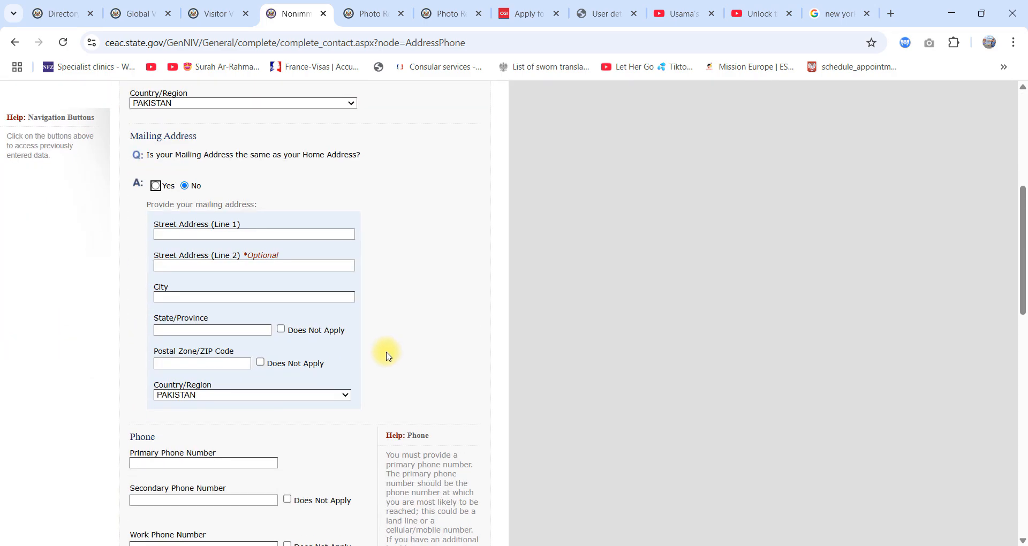
Step: Enter the applicant's primary phone number and mark the secondary and work phone numbers as Does Not Apply
scroll(389, 357, down, 3)
click(183, 334)
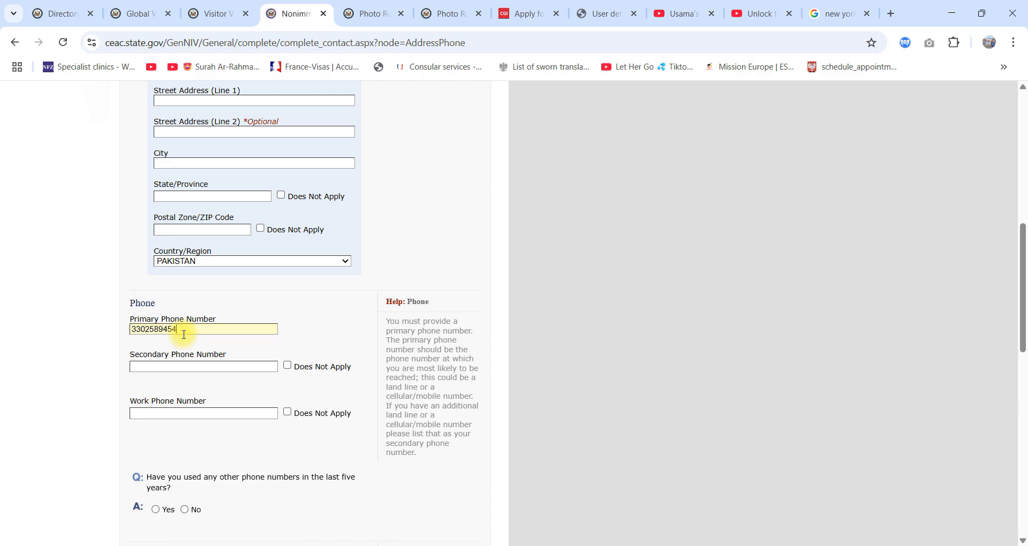
click(285, 365)
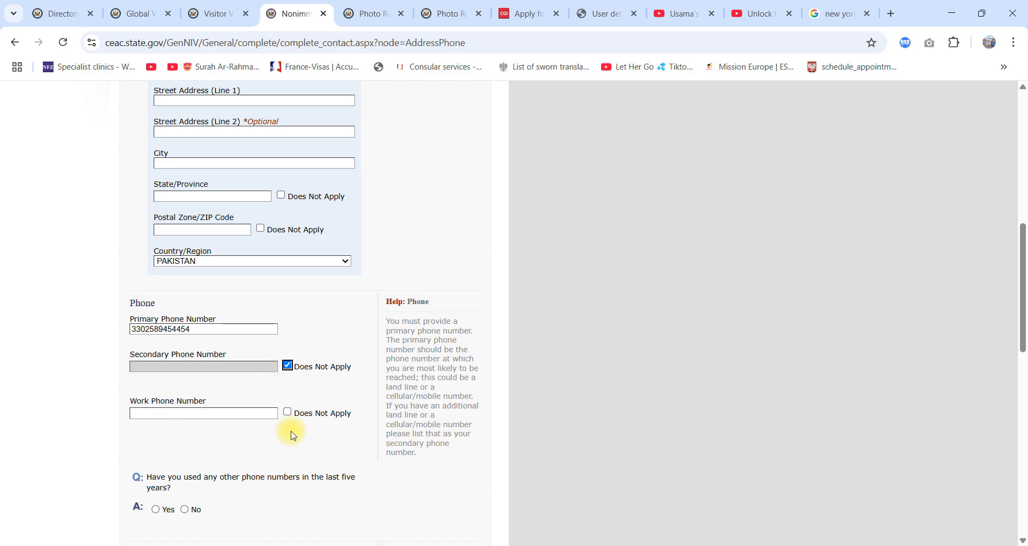
click(287, 413)
Step: Answer Yes to having used other phone numbers in the last five years and enter an additional phone number
scroll(289, 417, down, 3)
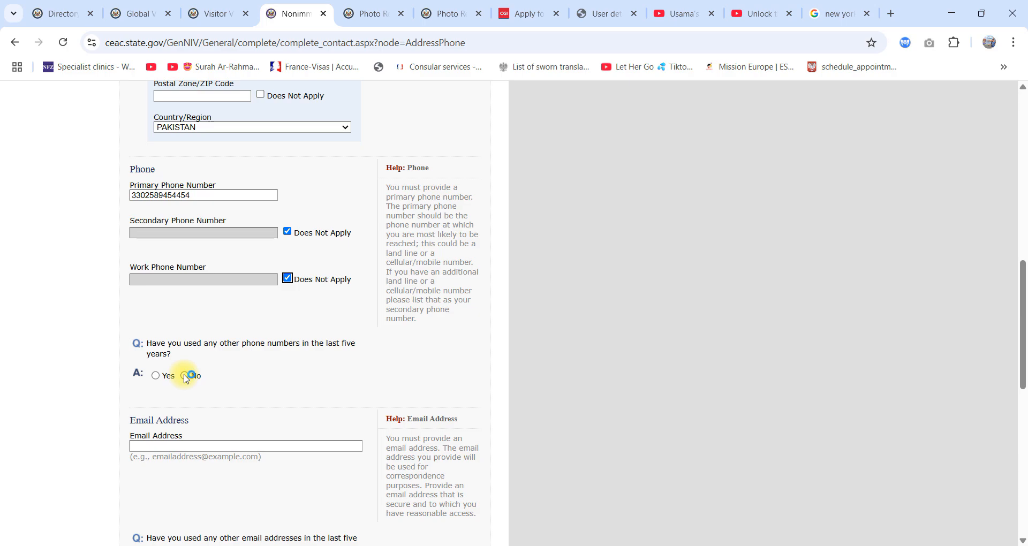
click(156, 375)
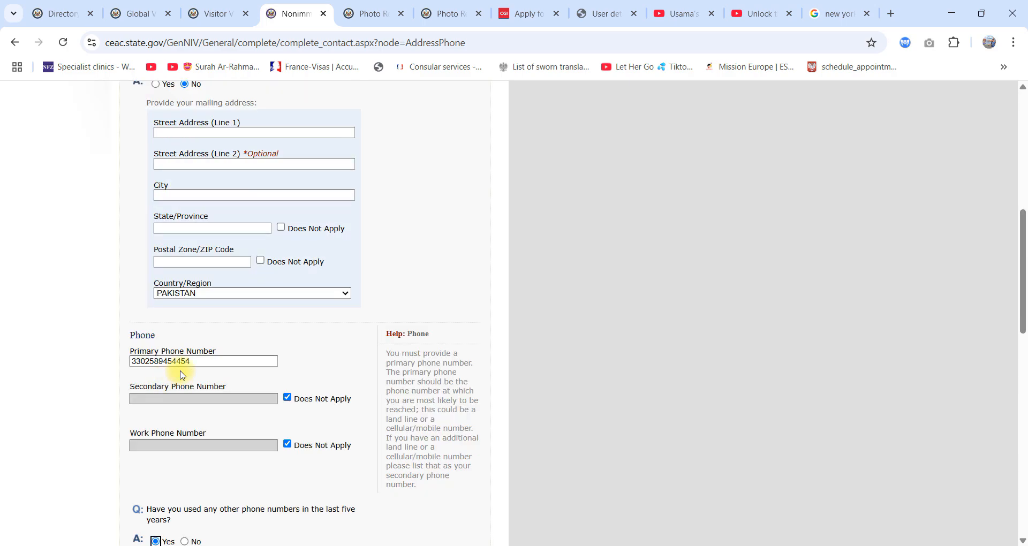
scroll(182, 375, down, 6)
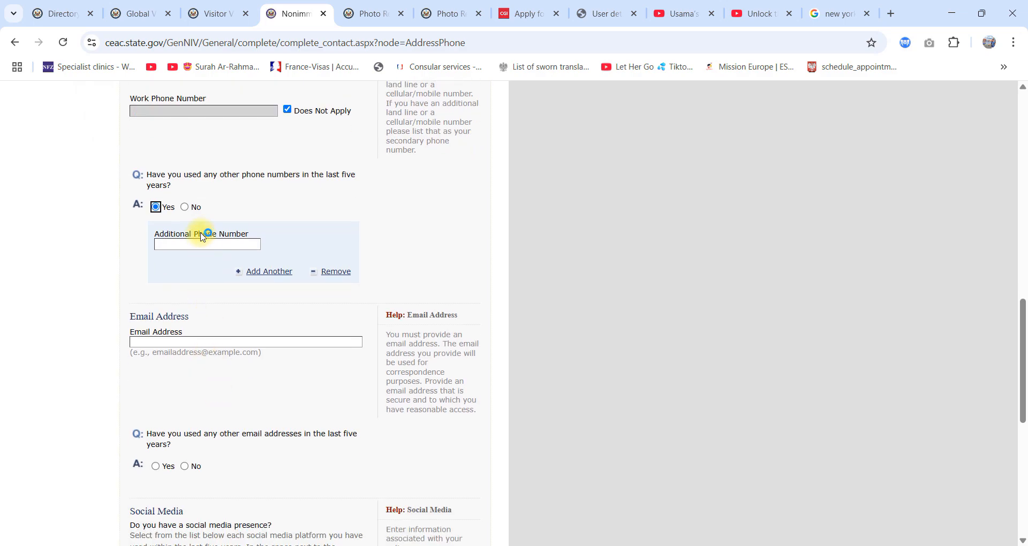
click(183, 245)
click(604, 205)
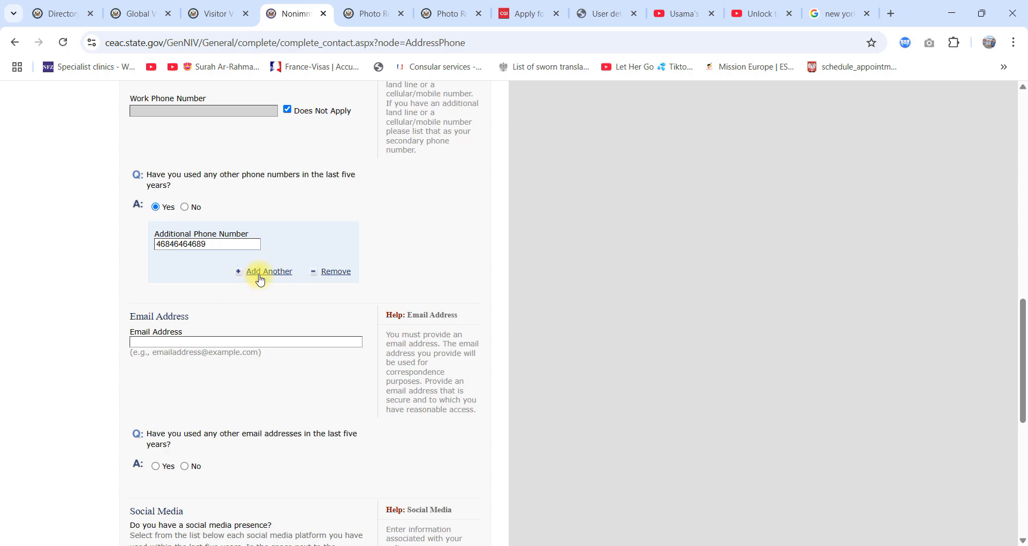
Step: Enter the applicant's e-mail address in the Email Address section
click(159, 338)
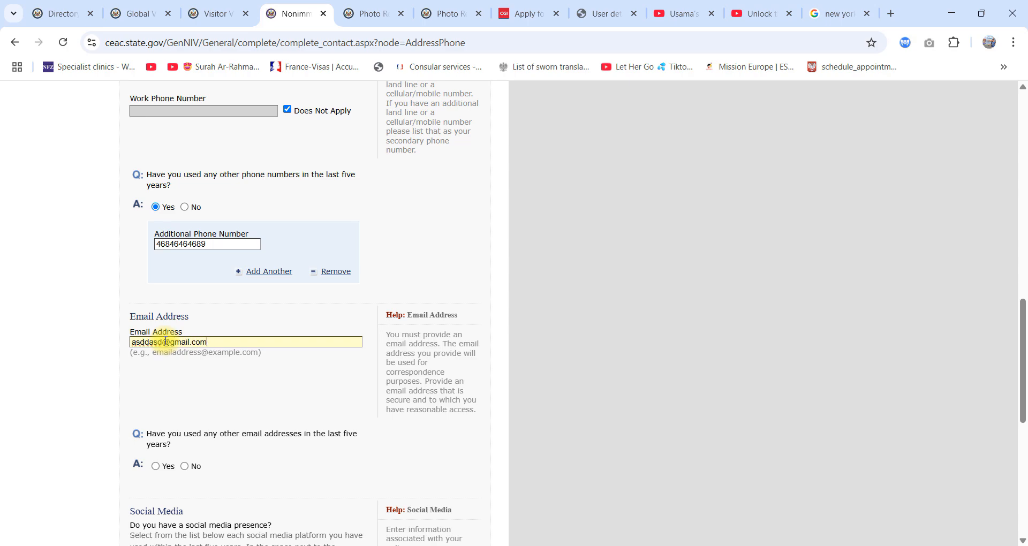
click(247, 402)
scroll(248, 402, down, 4)
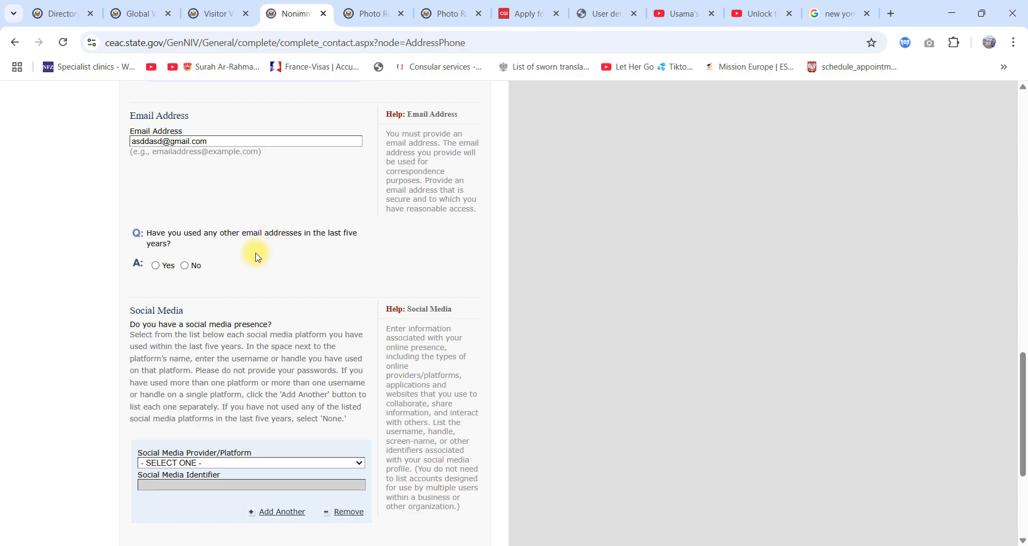
Step: Answer Yes to having used other email addresses in the last five years to examine the additional email field
scroll(254, 255, up, 3)
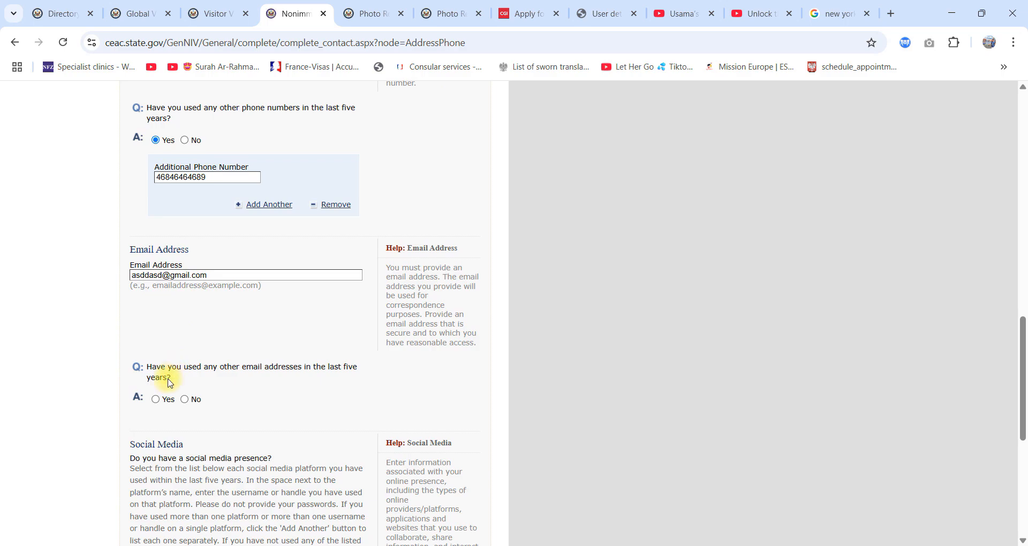
click(159, 401)
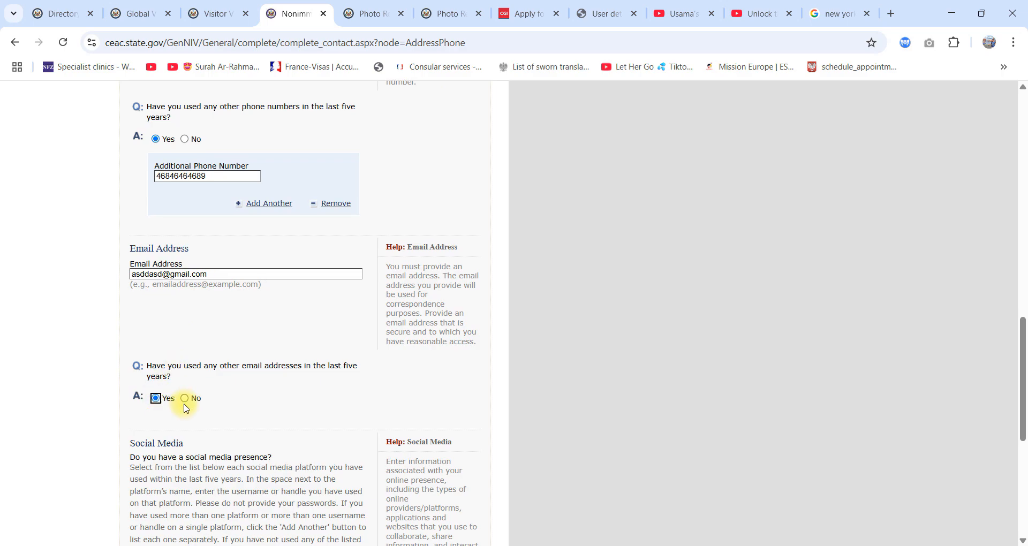
scroll(158, 401, down, 4)
scroll(138, 271, up, 6)
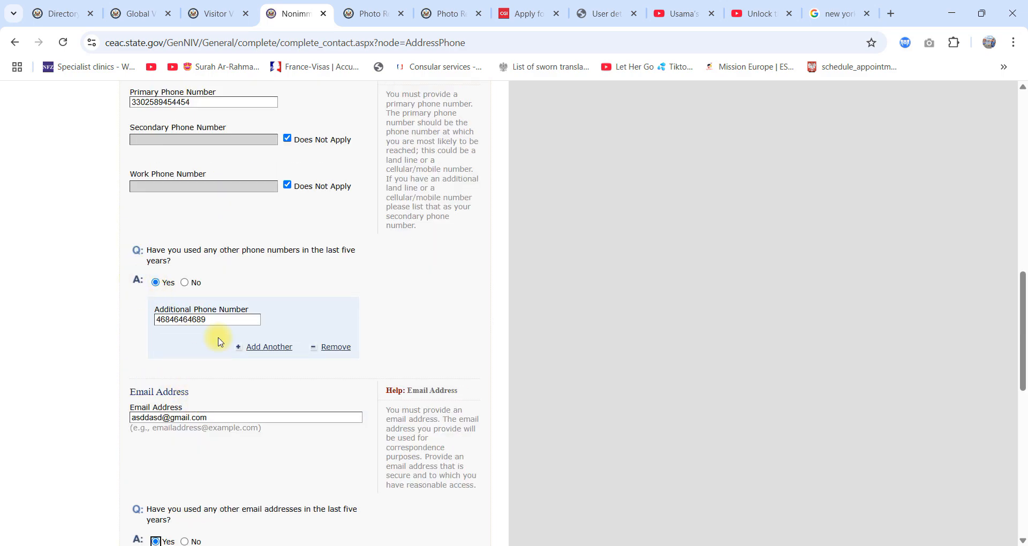
scroll(216, 360, down, 6)
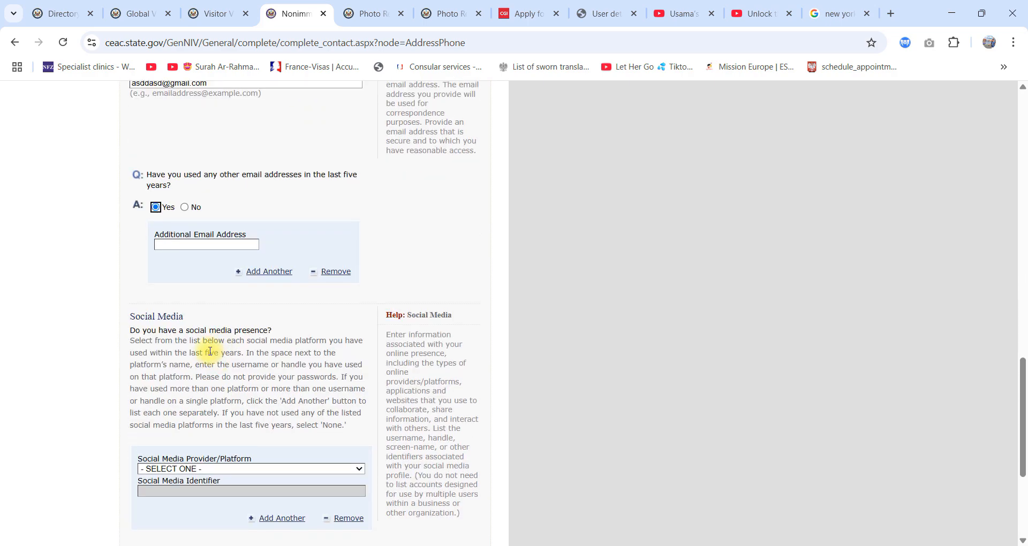
scroll(271, 345, up, 8)
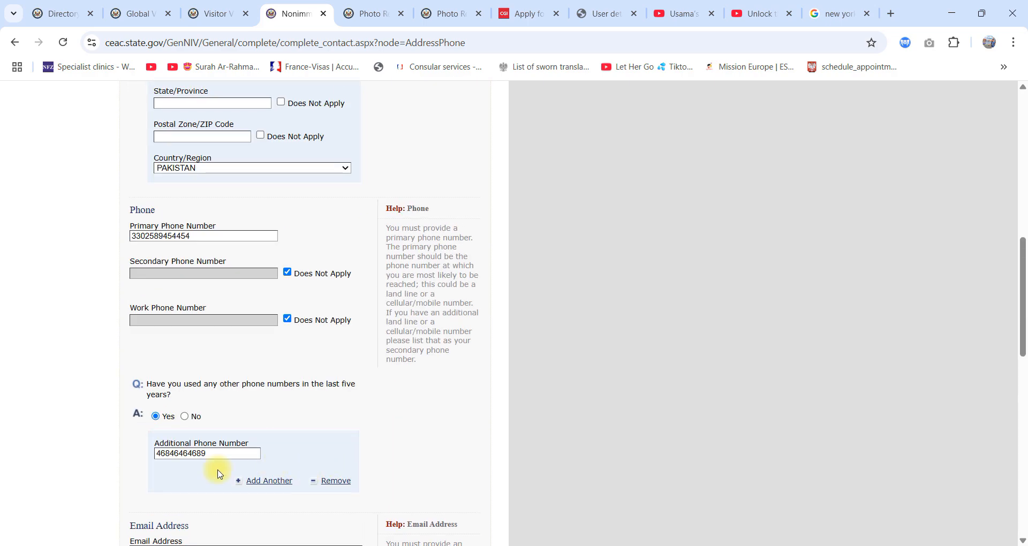
Step: Answer No to both having used other phone numbers and having used other email addresses in the last five years
click(189, 418)
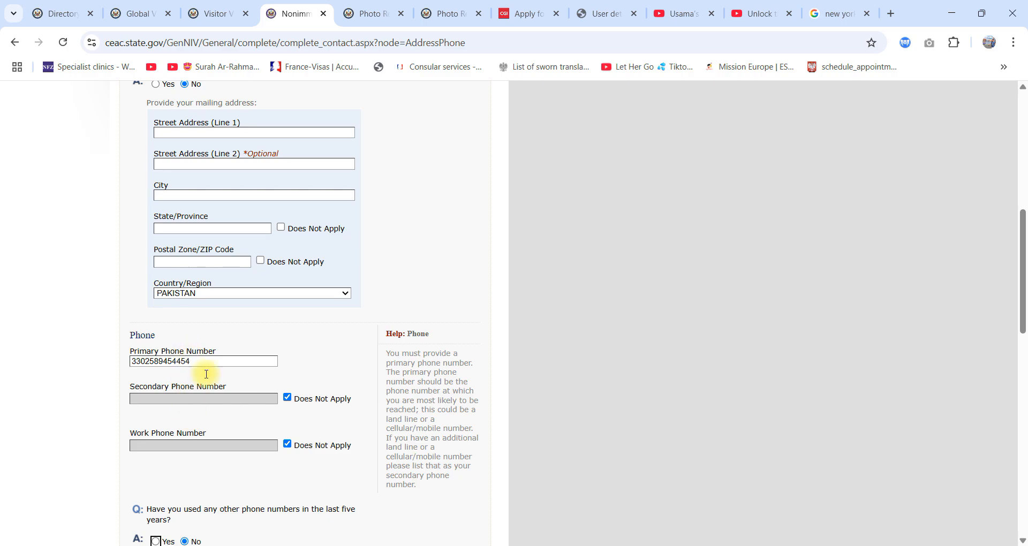
scroll(171, 408, down, 6)
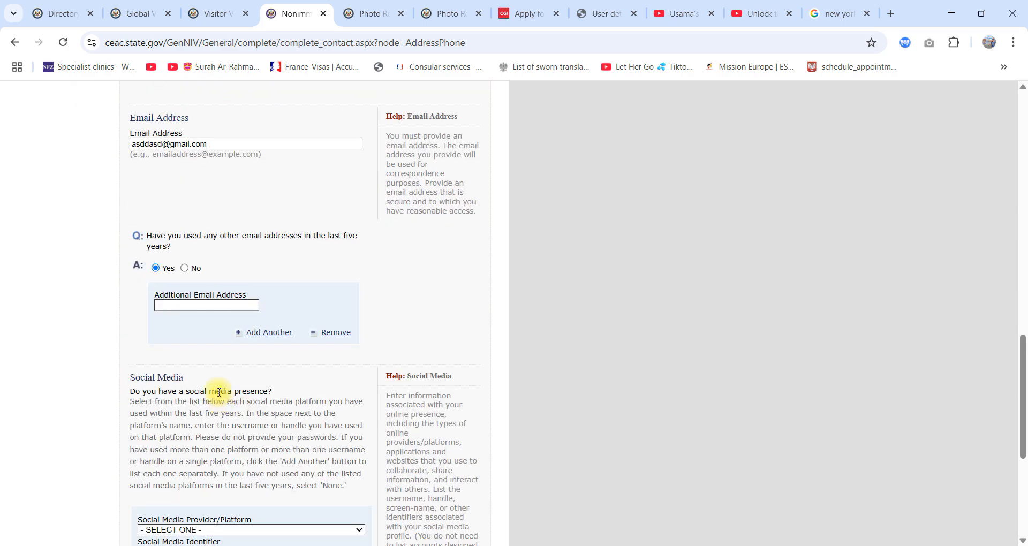
click(179, 267)
Step: Choose FACEBOOK as the social media provider/platform
scroll(408, 378, down, 6)
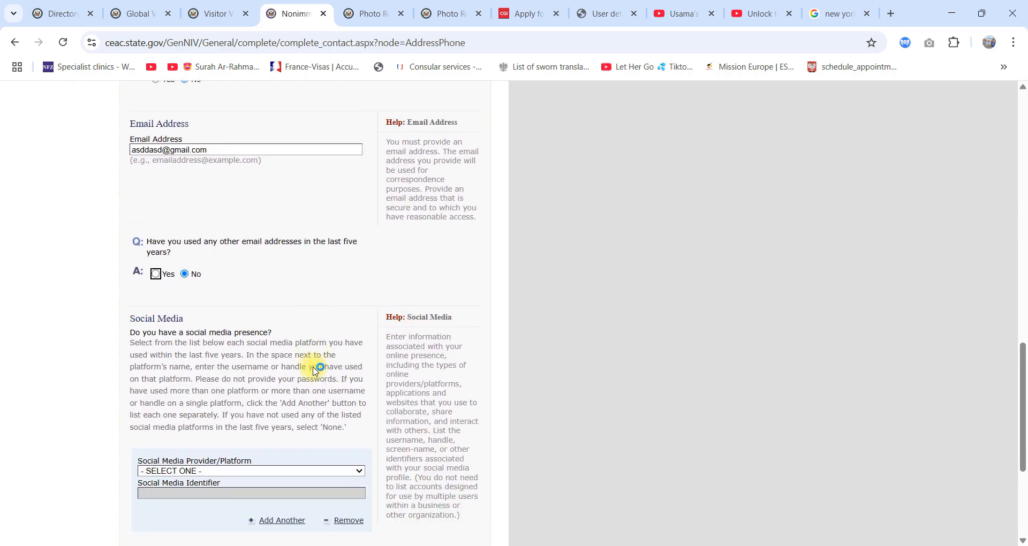
scroll(282, 367, down, 2)
click(221, 337)
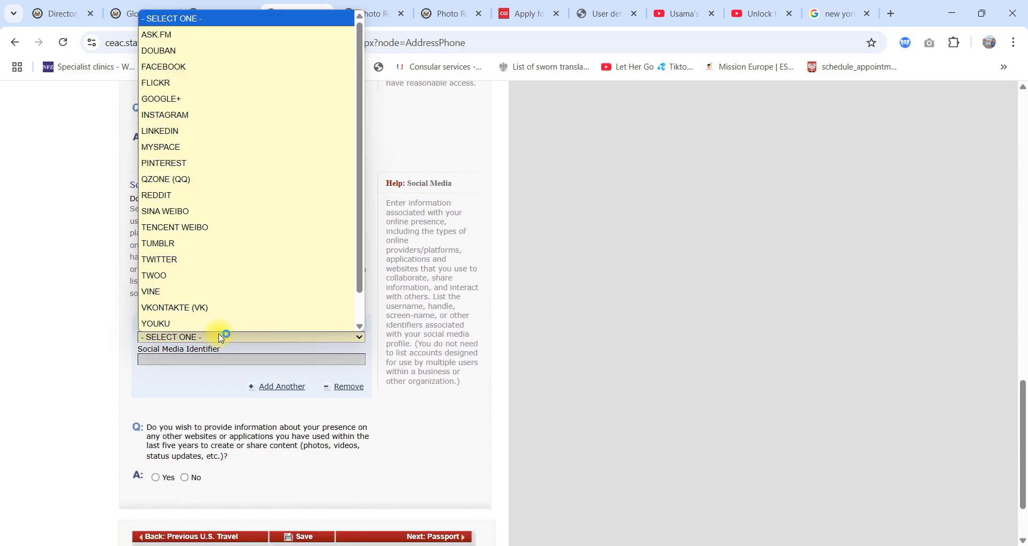
click(185, 66)
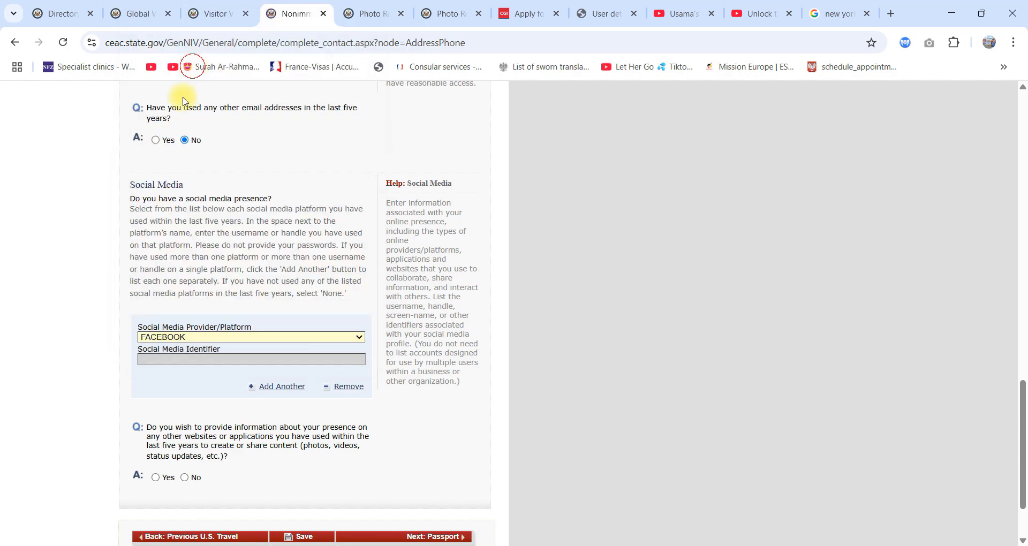
Step: Change the social media provider/platform to LINKEDIN, and open the platform choices again
scroll(251, 375, down, 5)
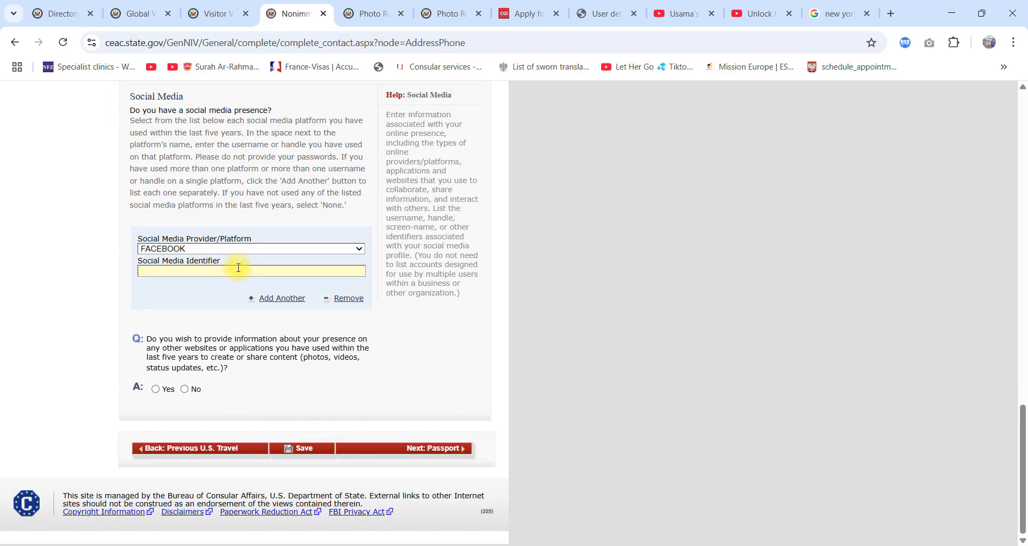
click(235, 249)
click(188, 372)
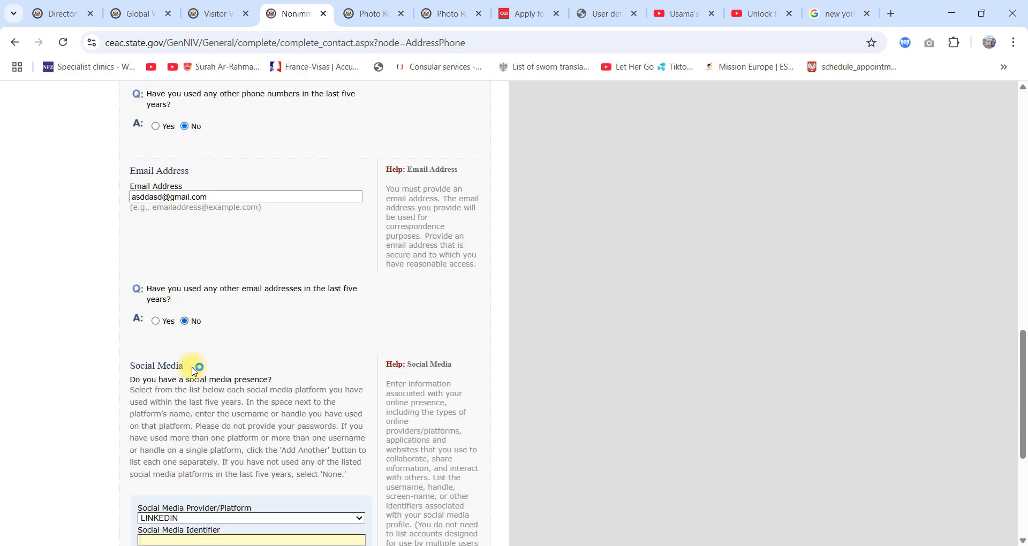
scroll(194, 371, down, 5)
click(204, 250)
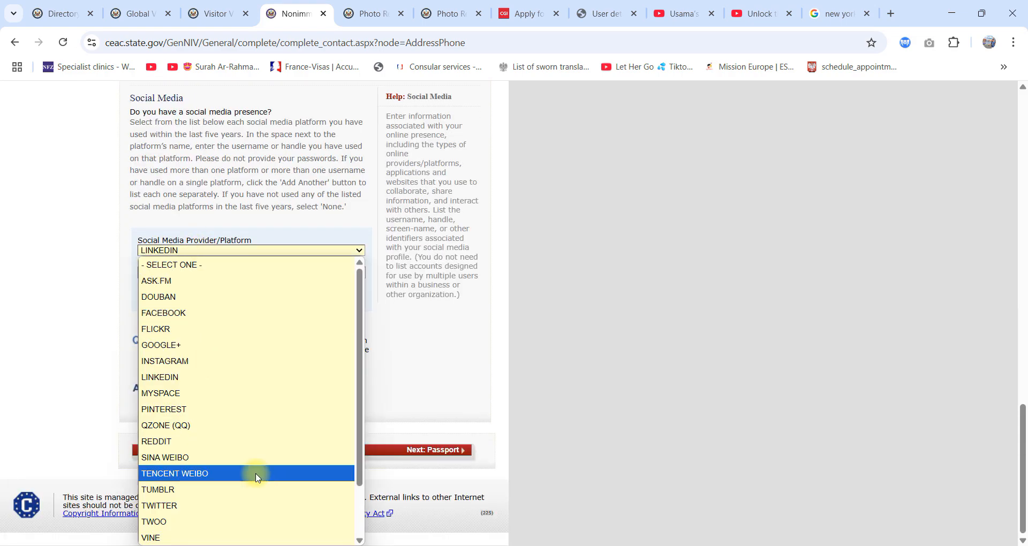
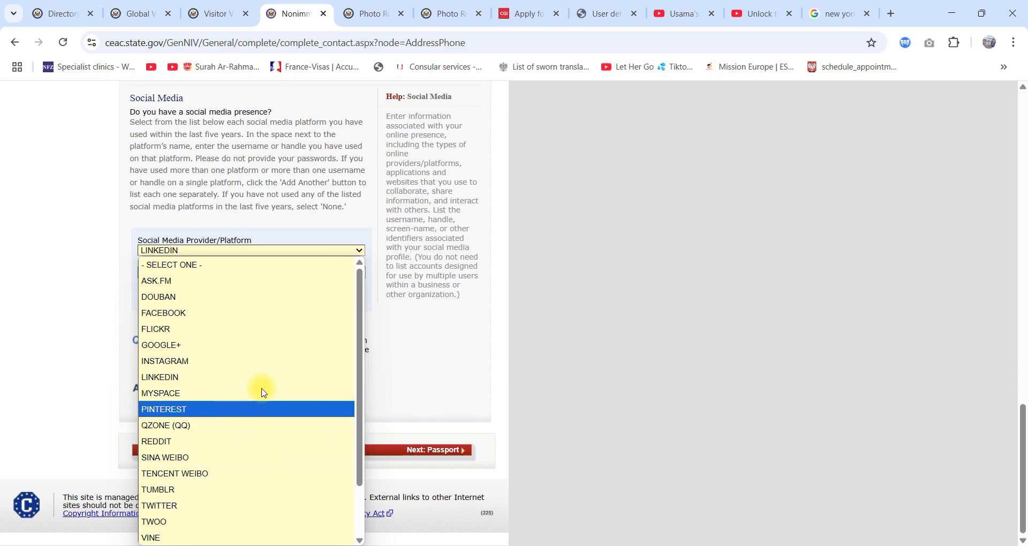
Step: Choose INSTAGRAM as the social media provider/platform and remove that social media entry again
click(234, 360)
scroll(232, 332, up, 6)
scroll(236, 348, down, 4)
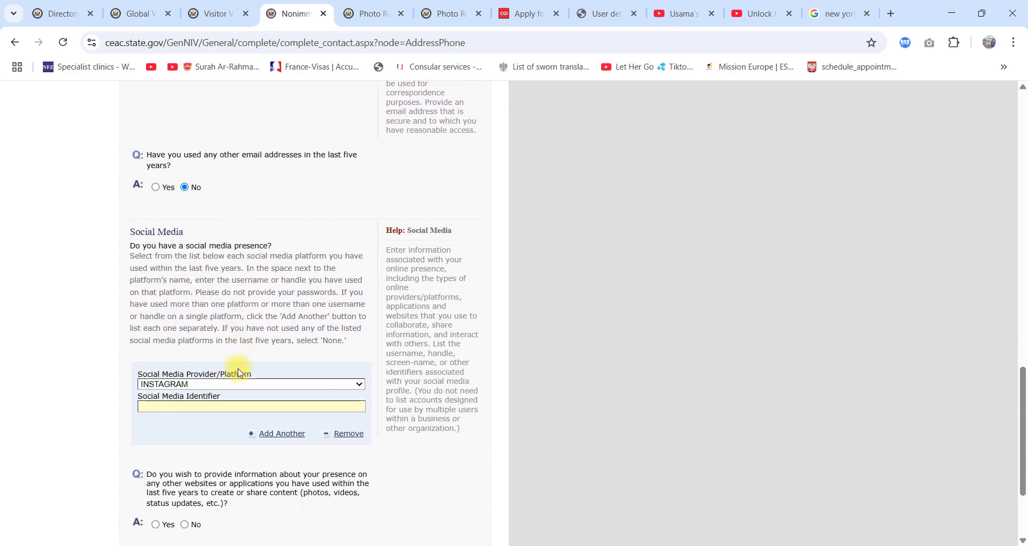
click(343, 435)
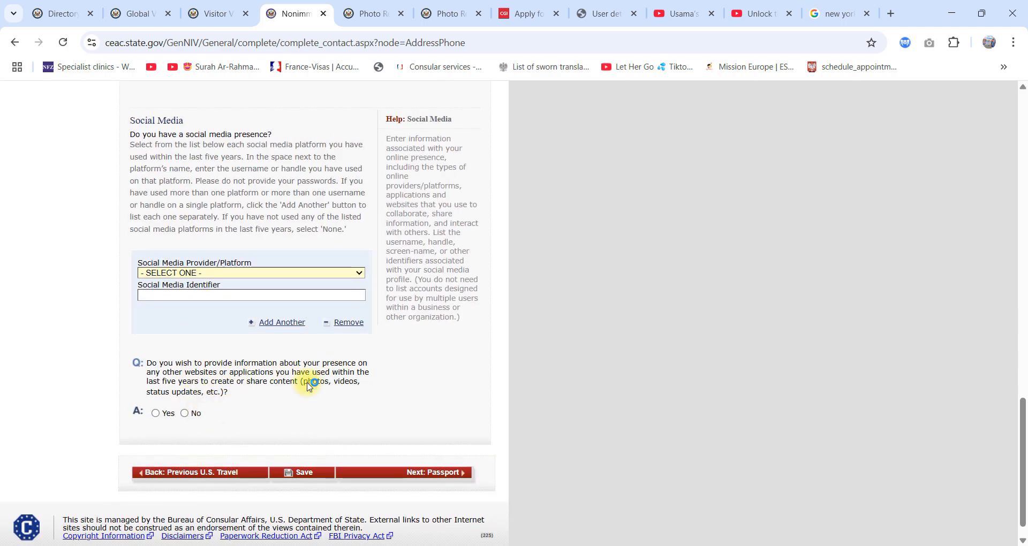
Step: Answer No to providing information about presence on other websites or applications, and try to continue to the Passport page
click(194, 412)
scroll(369, 423, down, 3)
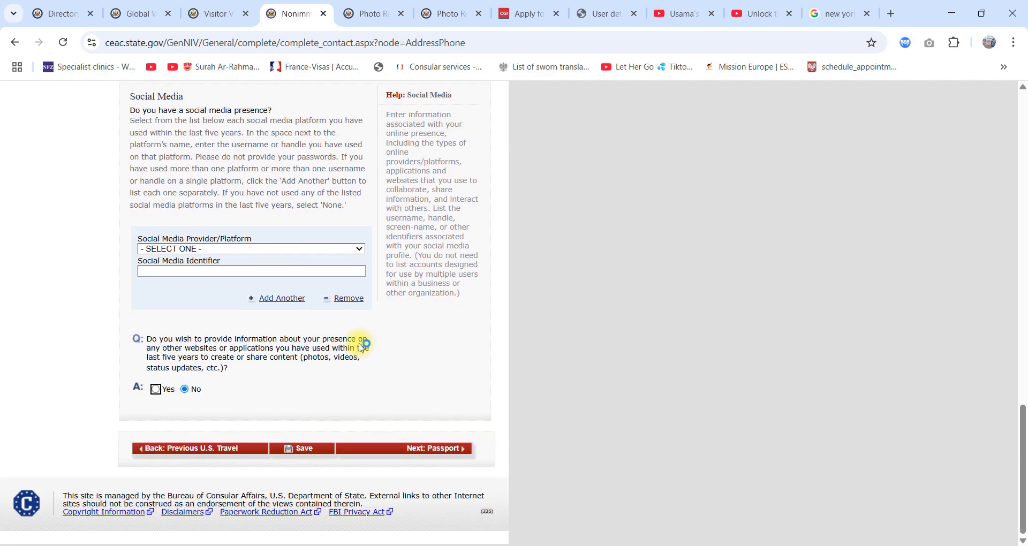
click(420, 450)
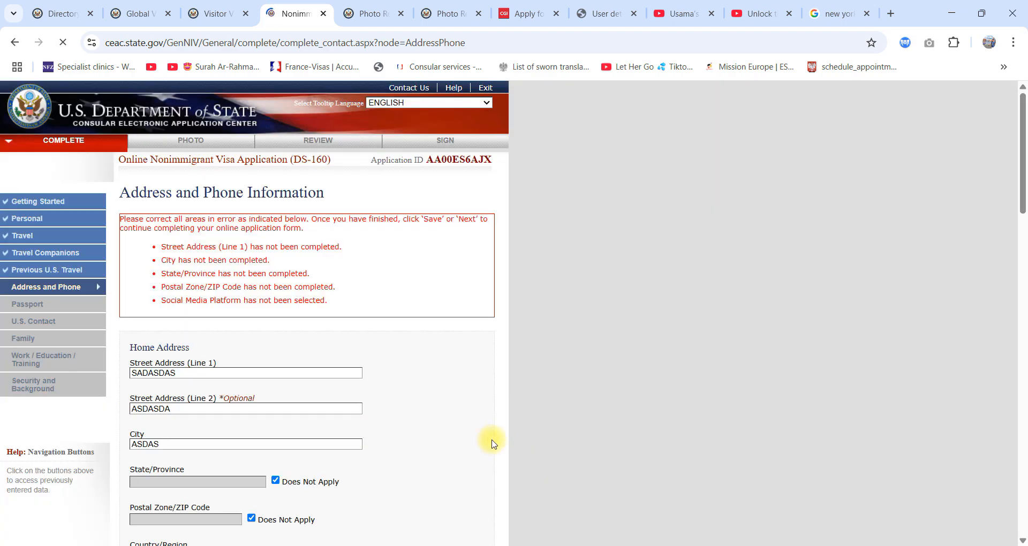
Step: Answer Yes to the mailing address being the same as the home address, and try again to continue to the Passport page
scroll(207, 275, down, 3)
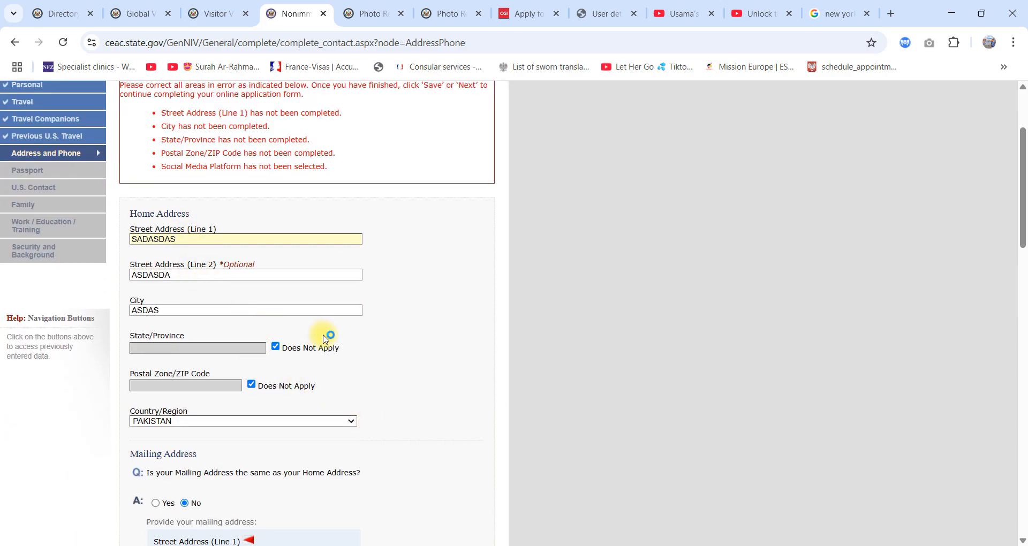
scroll(326, 337, down, 1)
scroll(325, 333, down, 6)
scroll(327, 300, up, 4)
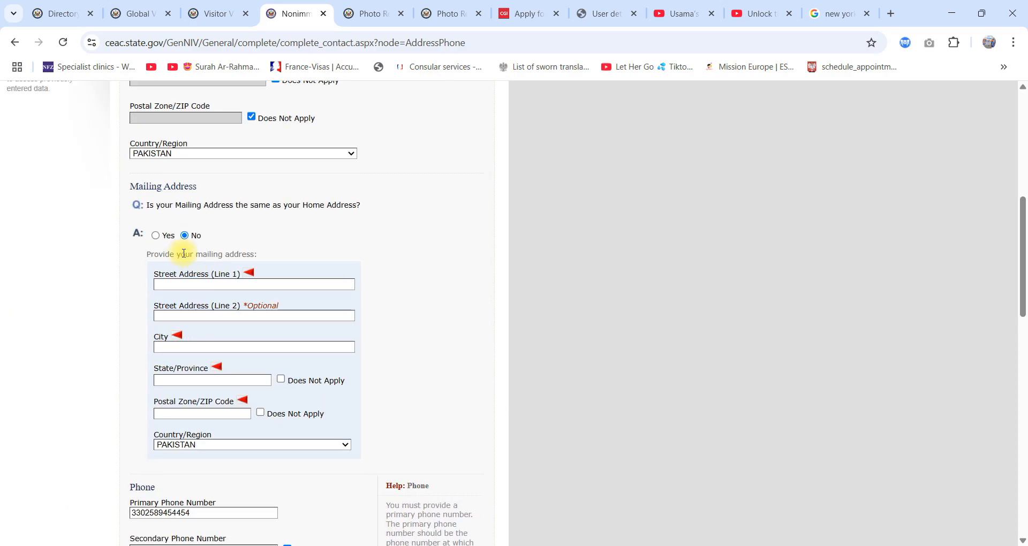
click(156, 236)
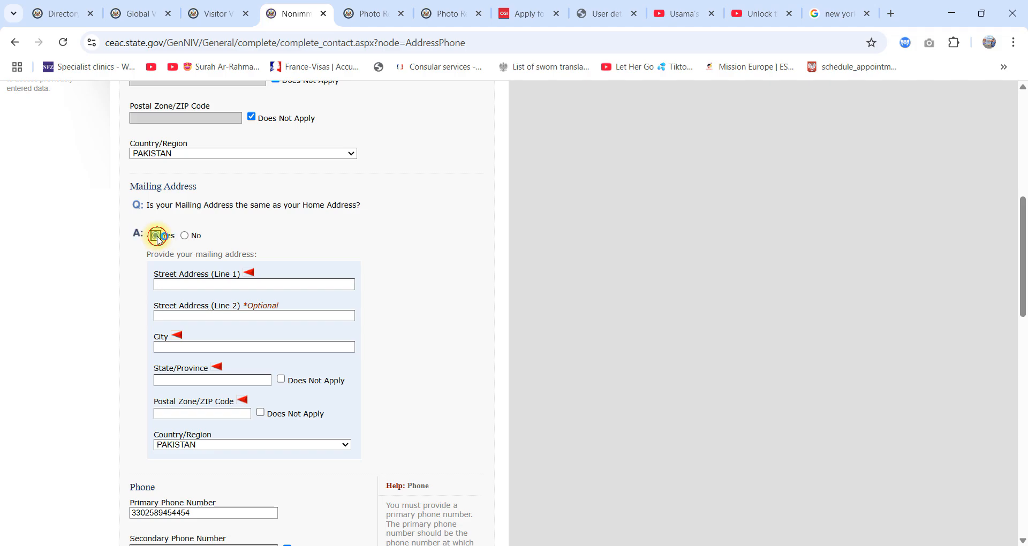
scroll(423, 259, down, 15)
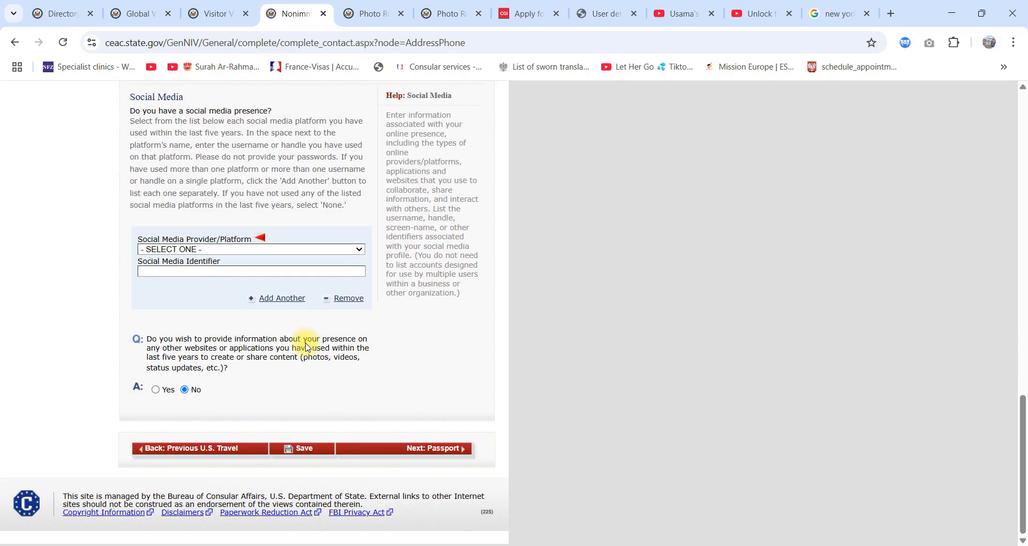
click(410, 455)
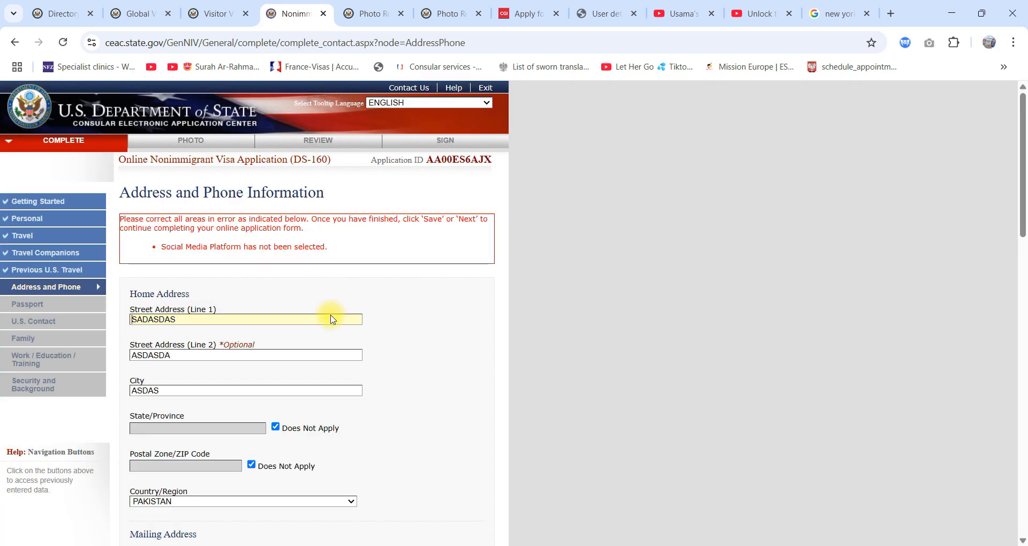
Step: Set the social media provider/platform to NONE and continue to the Passport page
scroll(329, 322, down, 15)
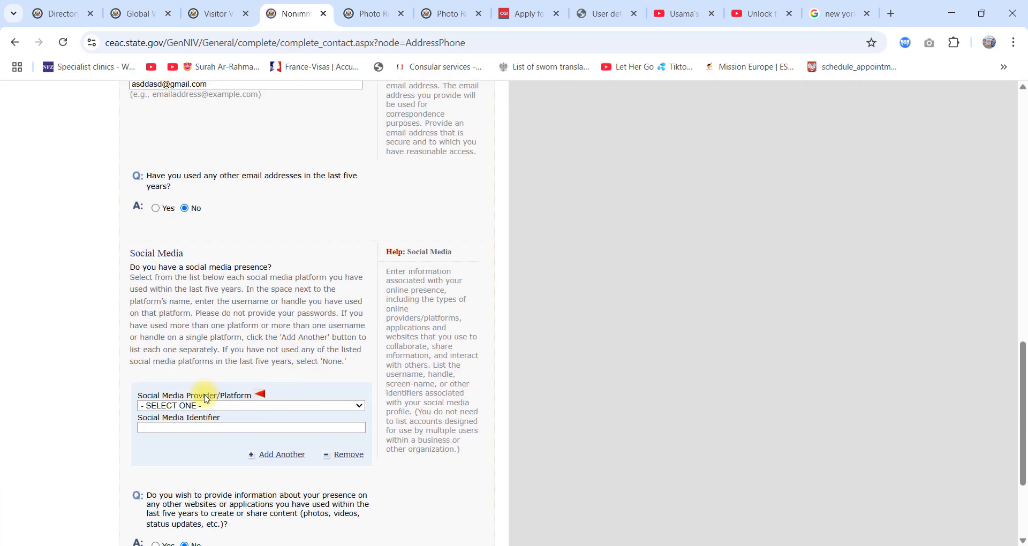
click(207, 405)
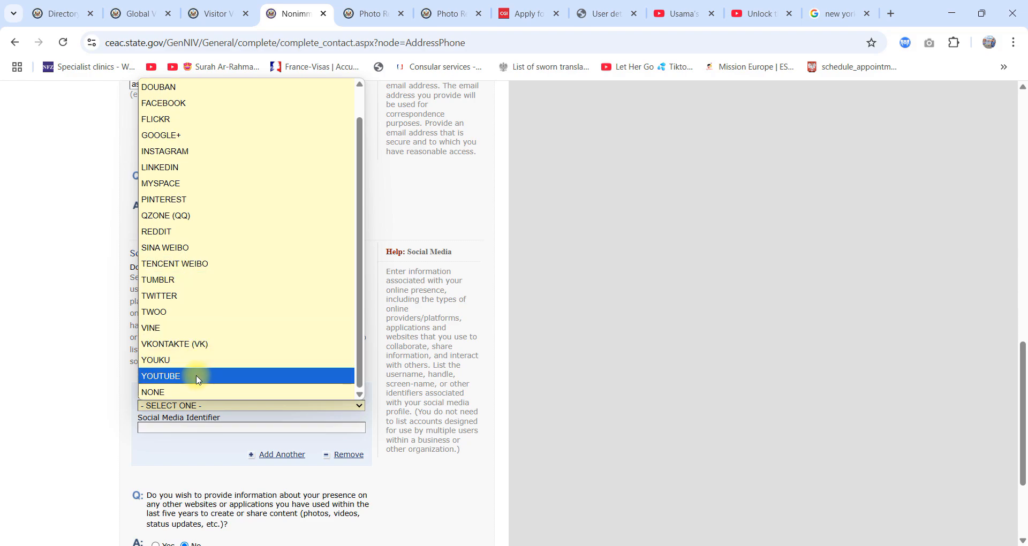
click(181, 393)
scroll(329, 405, down, 5)
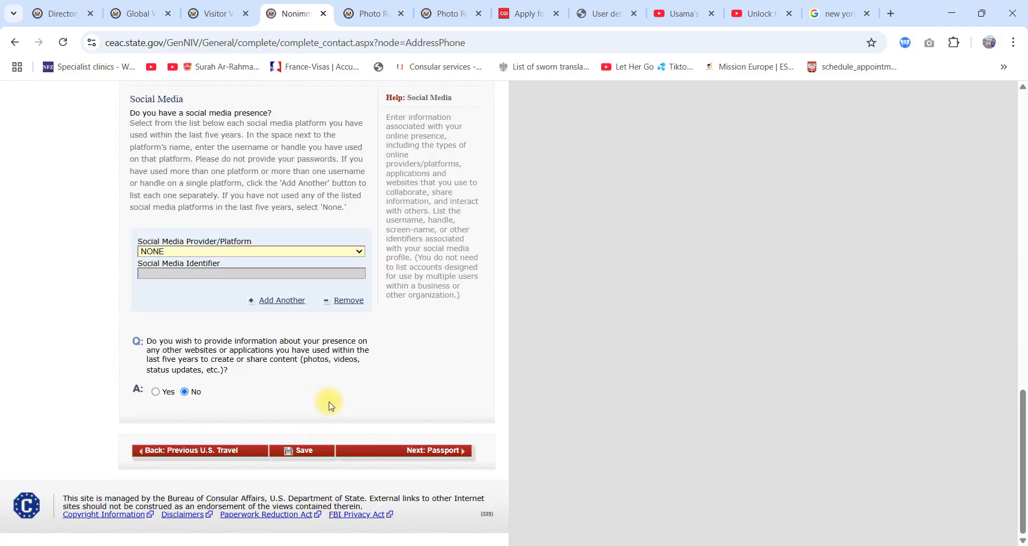
click(410, 449)
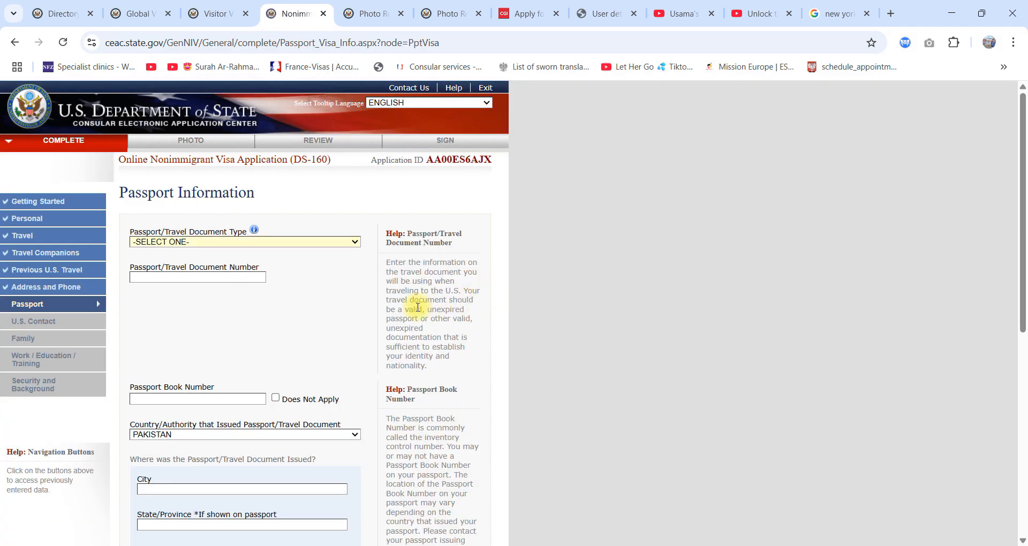
Step: Set the passport/travel document type to REGULAR and enter the passport number
click(203, 244)
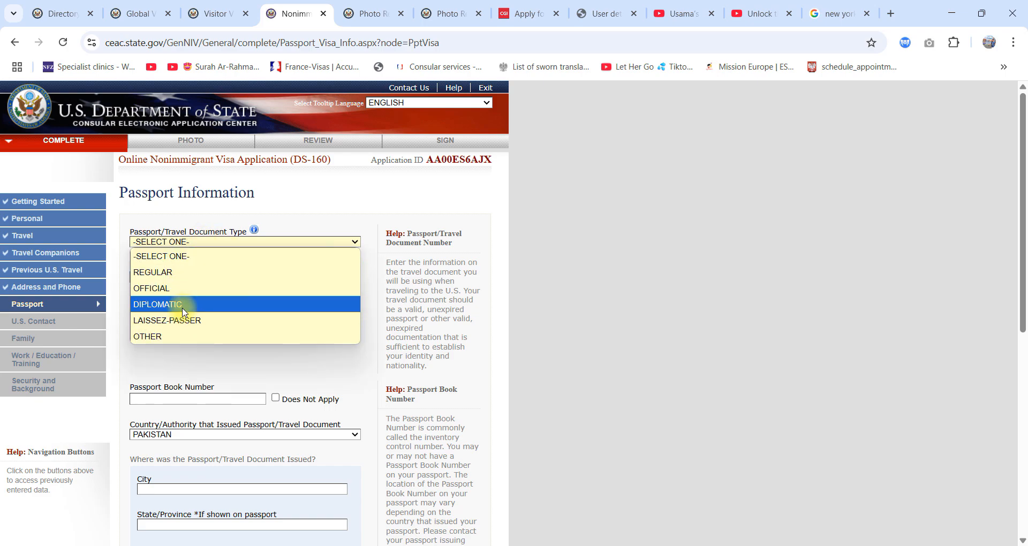
click(179, 271)
click(188, 277)
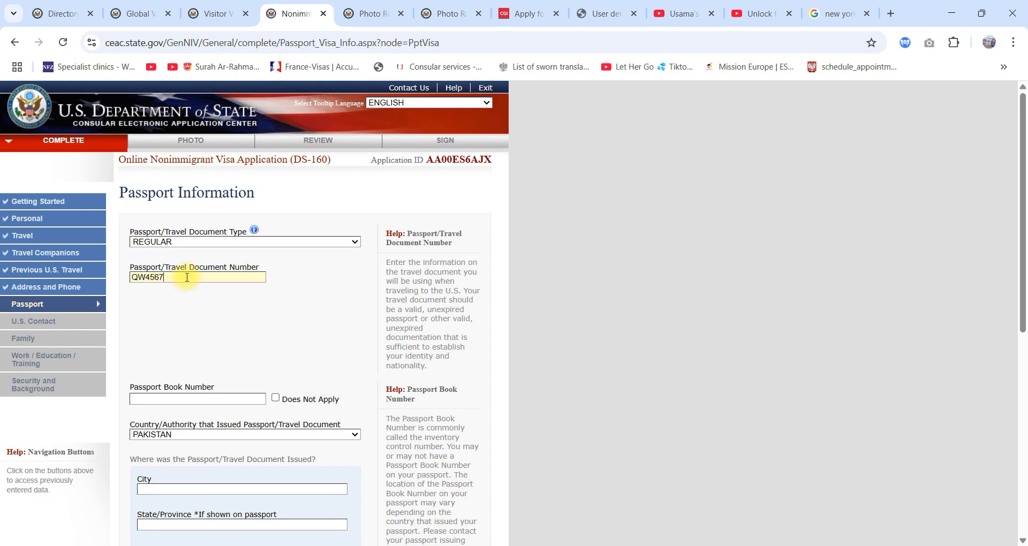
Step: Mark the passport book number as Does Not Apply
scroll(187, 277, down, 2)
click(199, 265)
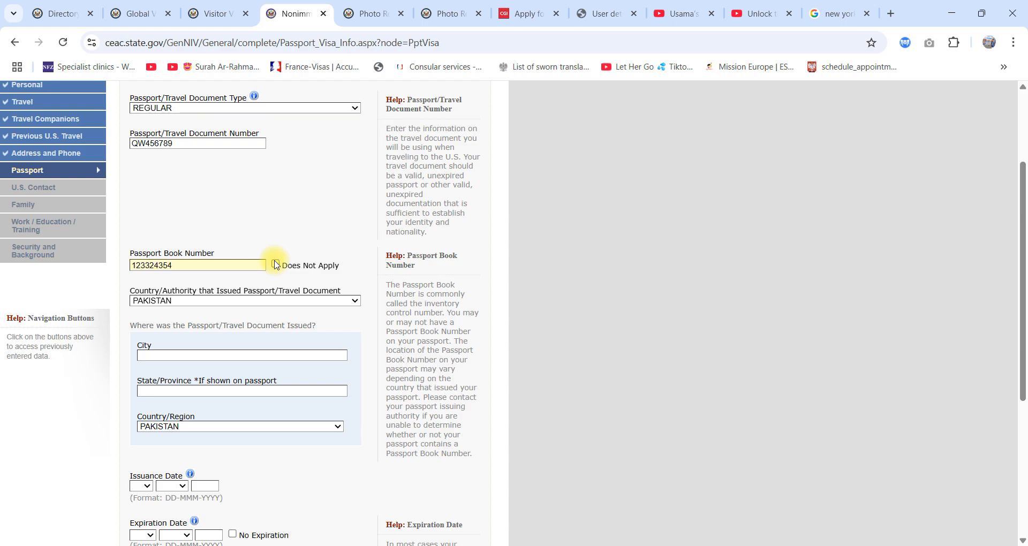
click(276, 265)
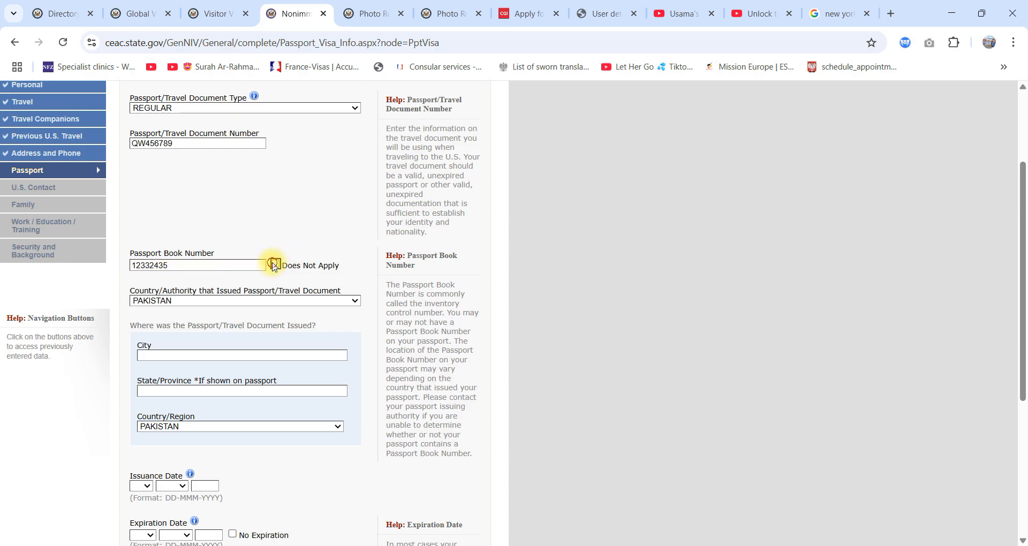
Step: Enter SAHIWAL as the city and PUNAJB as the state/province where the passport was issued
scroll(298, 318, down, 2)
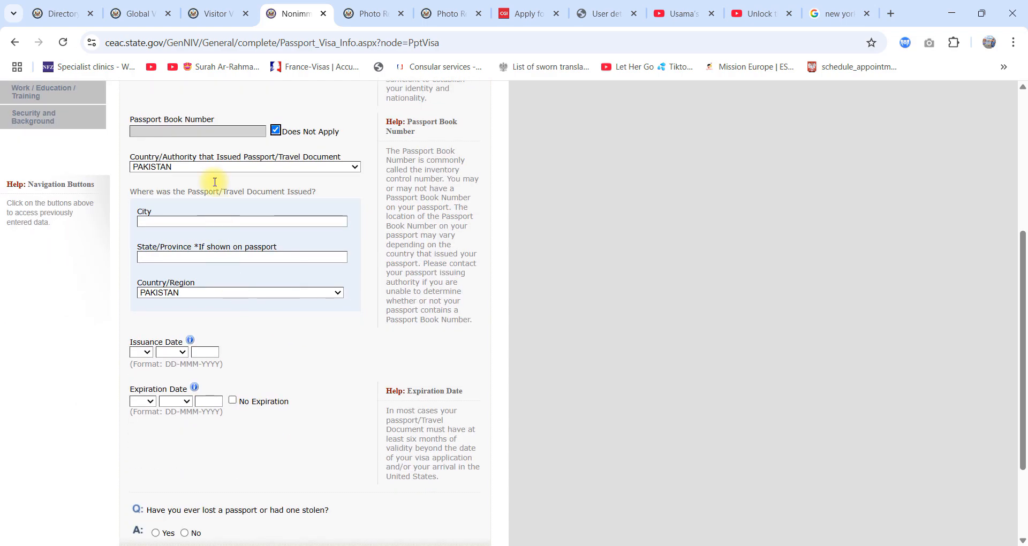
click(220, 224)
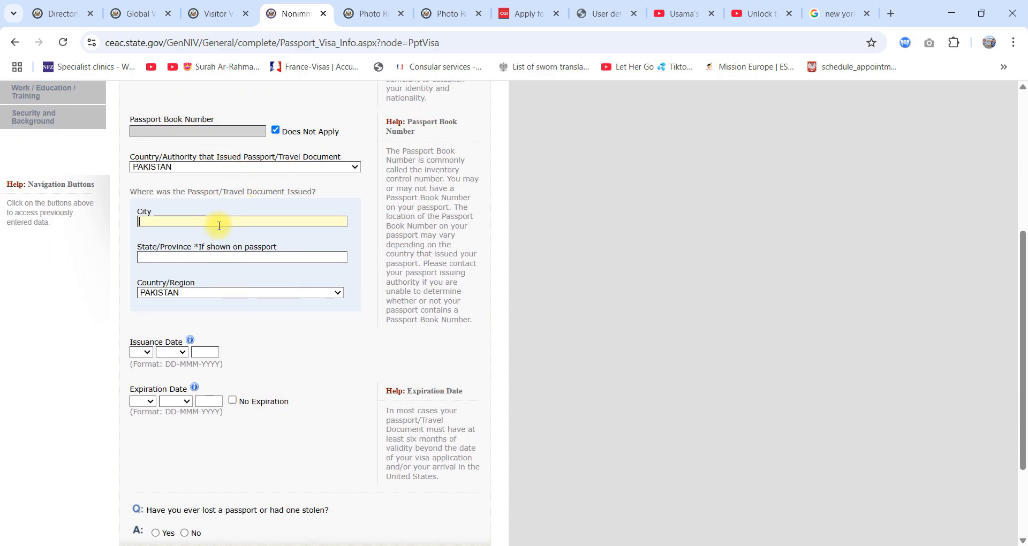
text(SAHIWAL)
click(221, 258)
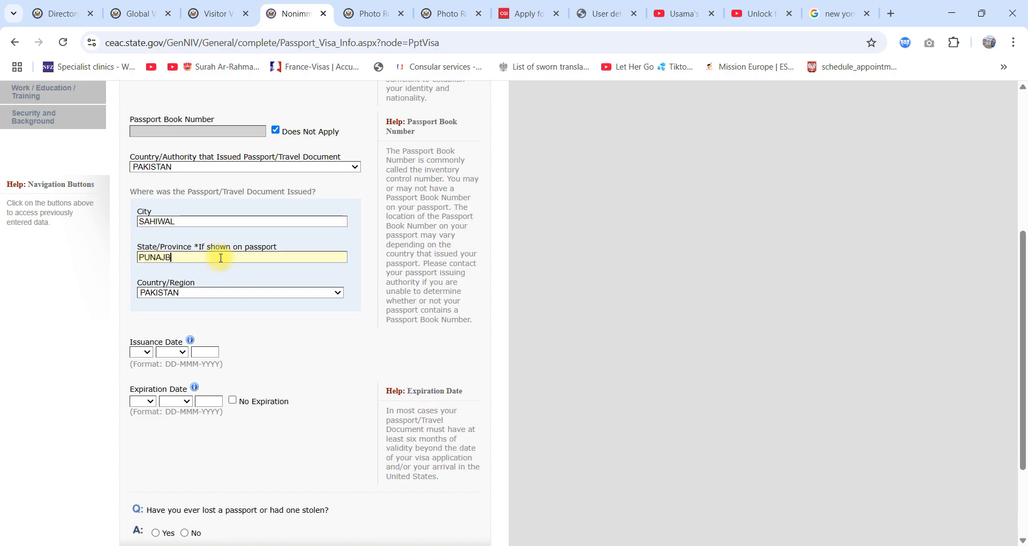
Step: Set the passport's issuance date to 10 MAY 2023
scroll(203, 326, down, 2)
click(143, 229)
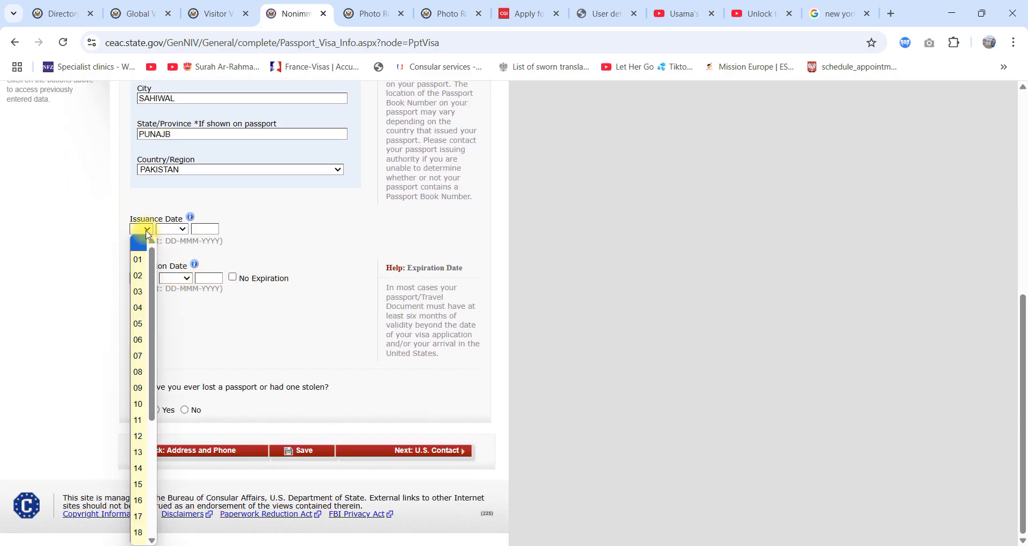
click(138, 404)
click(171, 230)
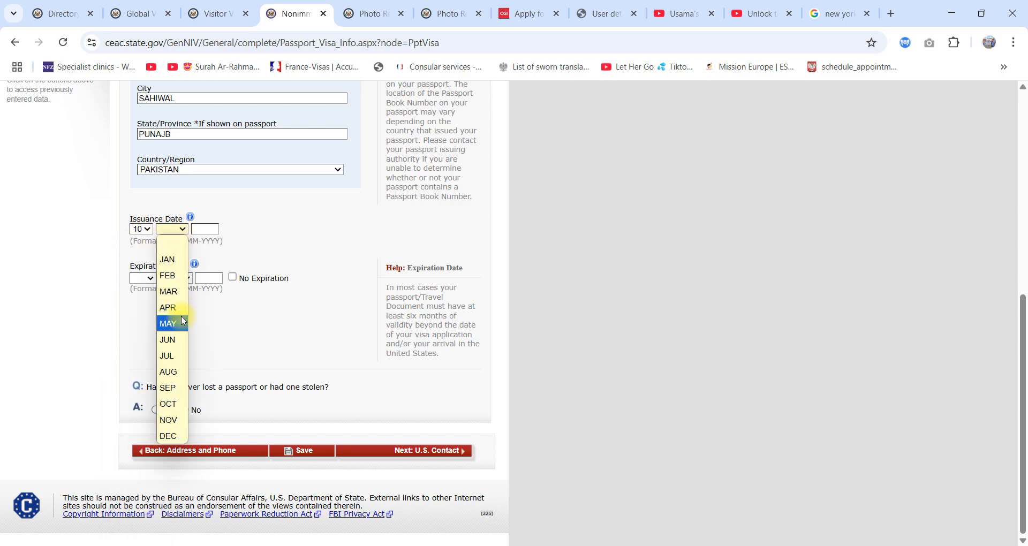
click(181, 322)
click(200, 229)
text(2023)
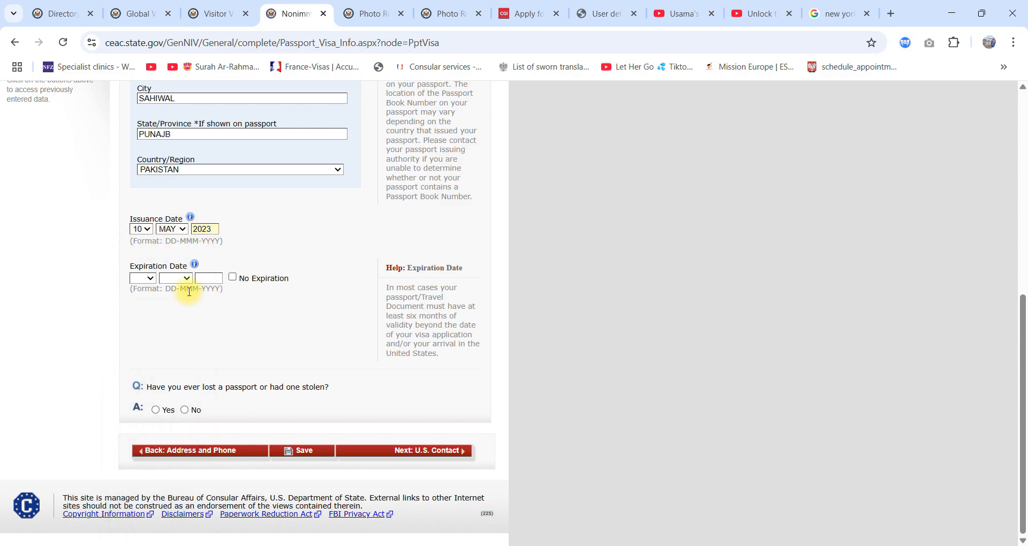
Step: Set the passport's expiration date to 14 SEP 2029
click(144, 278)
click(141, 261)
click(176, 278)
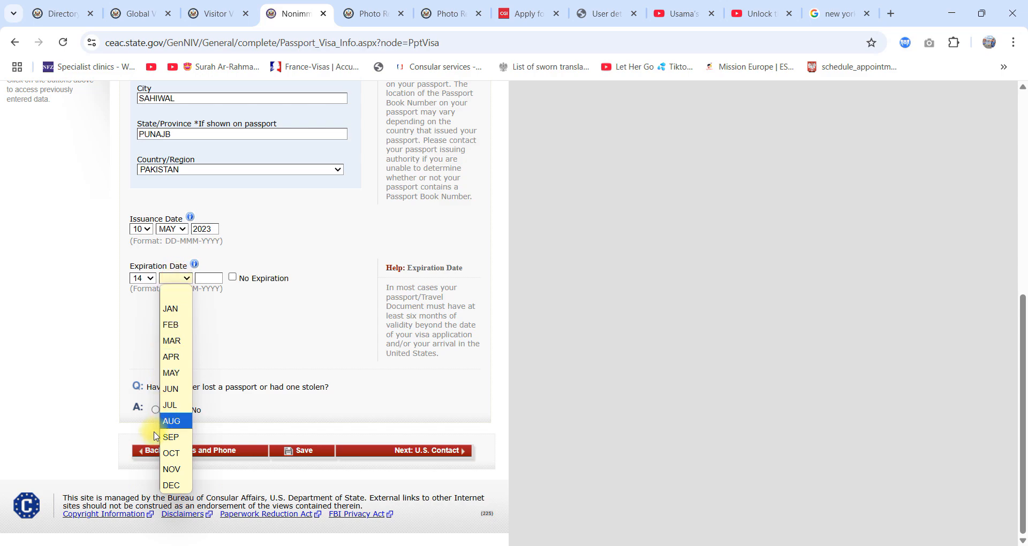
click(156, 430)
click(181, 279)
click(167, 436)
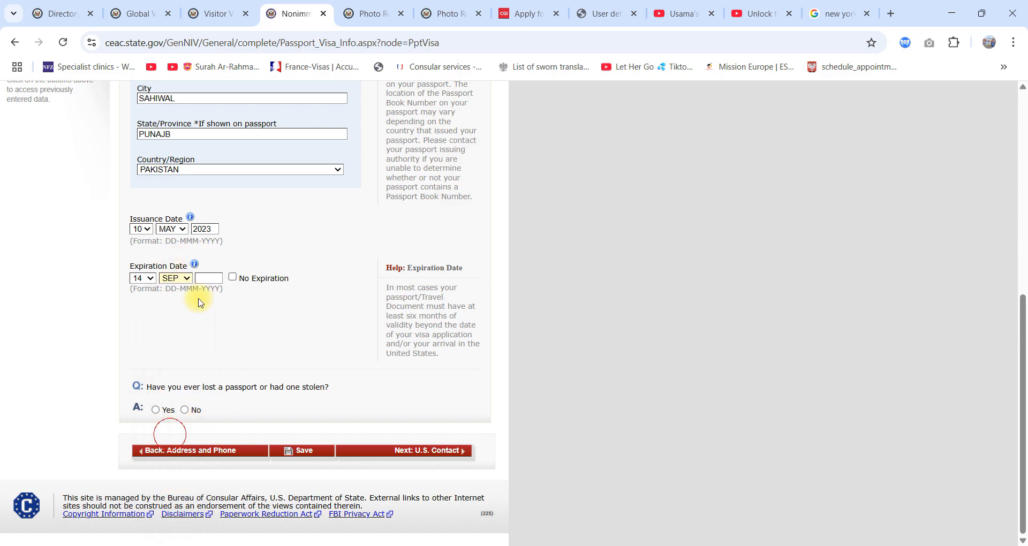
click(206, 278)
text(2029)
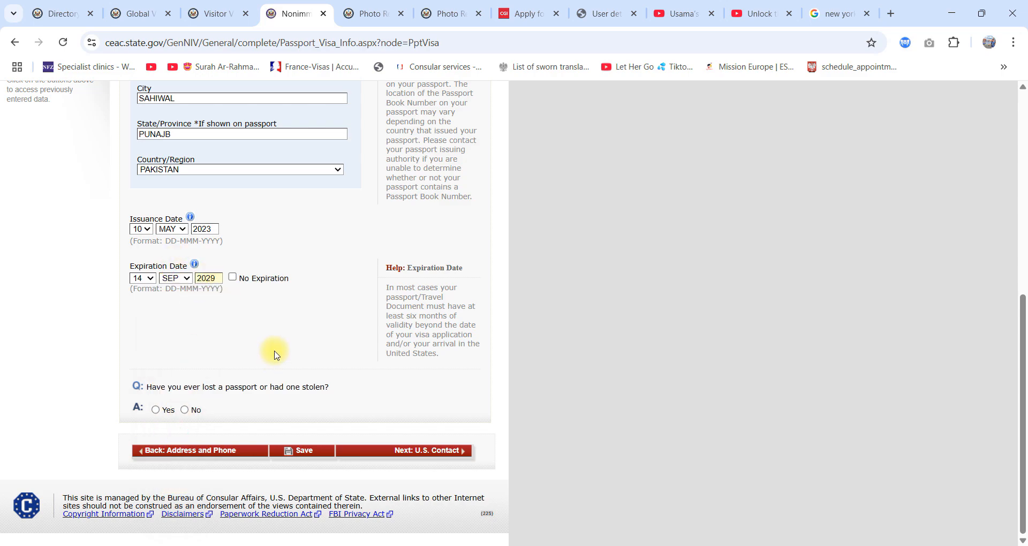
Step: Answer No to ever having lost a passport or had one stolen, and continue to the U.S. Contact page
click(253, 368)
click(184, 410)
click(398, 444)
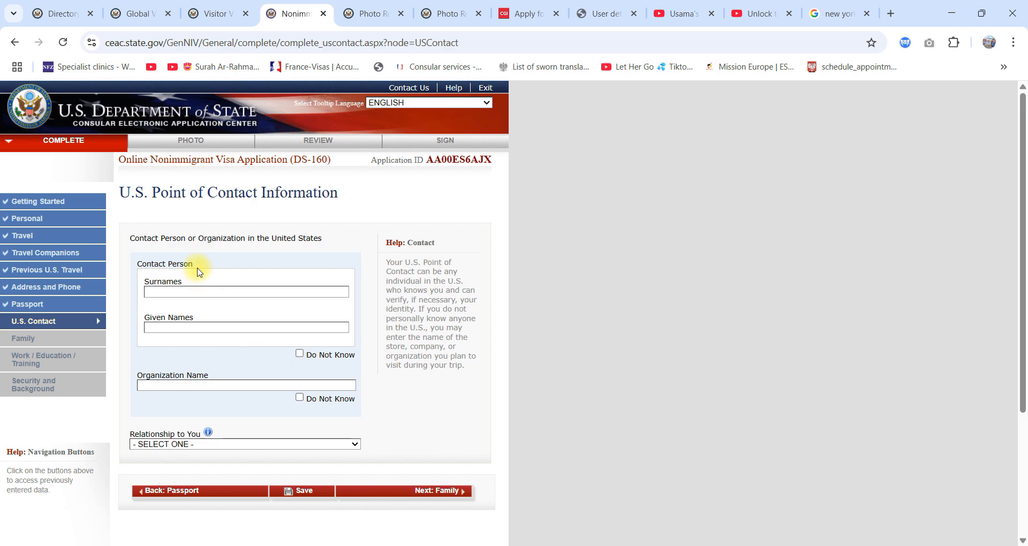
Step: Try Do Not Know for the U.S. contact person's name, and mark the organization name as Do Not Know instead
click(190, 292)
click(170, 327)
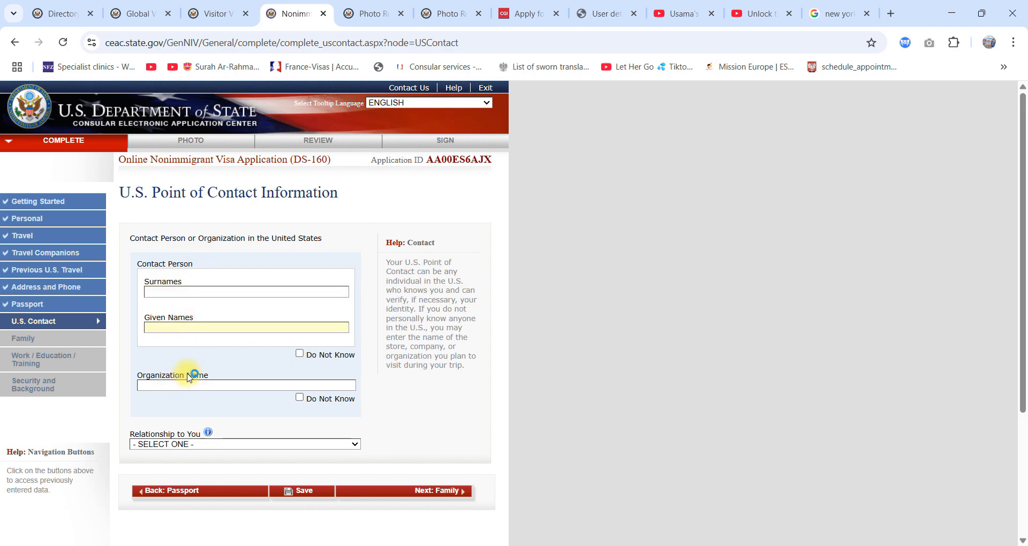
click(300, 354)
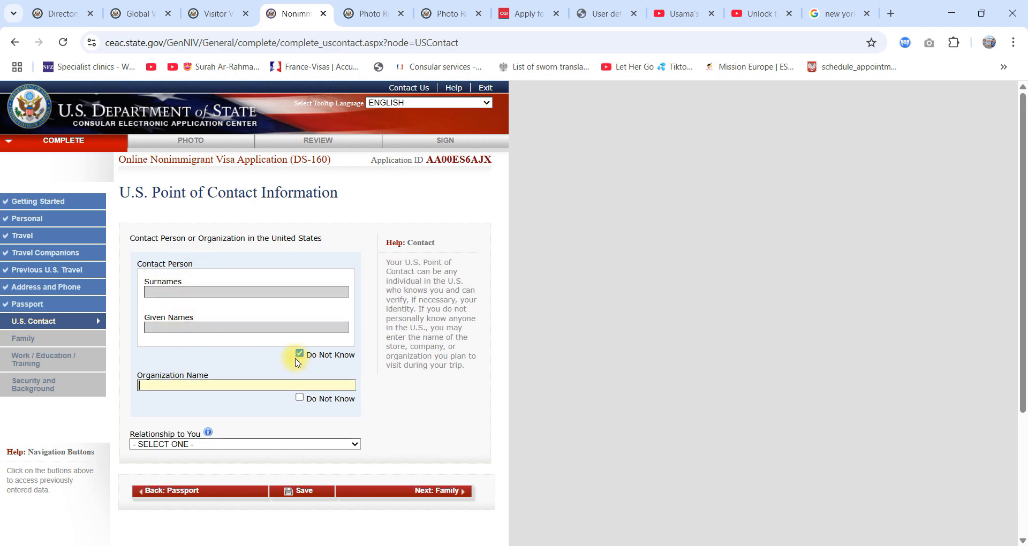
click(299, 397)
Step: Choose OTHER as the U.S. contact's relationship to the applicant
scroll(268, 375, down, 2)
click(206, 311)
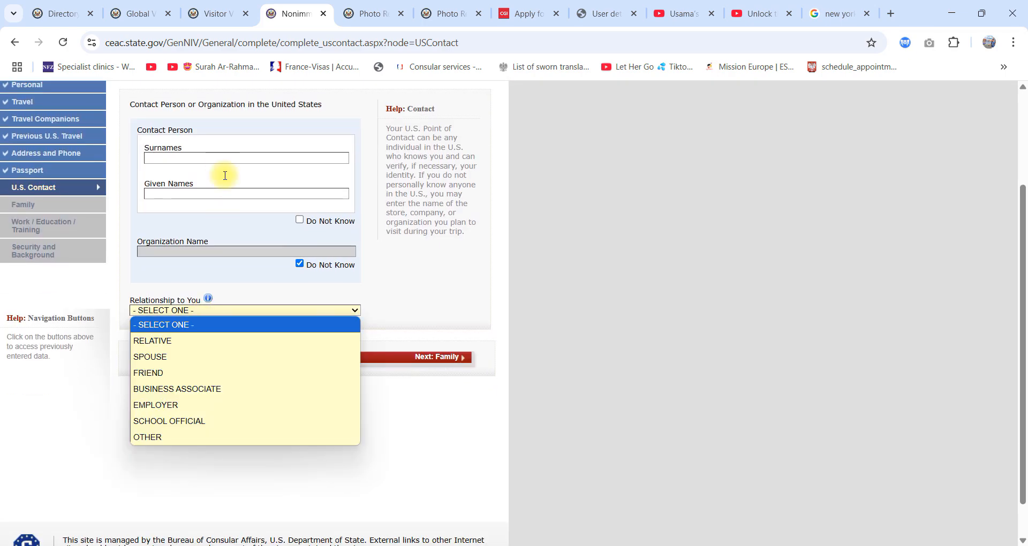
click(165, 438)
Step: Set the U.S. contact's relationship to the applicant to SCHOOL OFFICIAL
scroll(161, 322, down, 4)
click(191, 176)
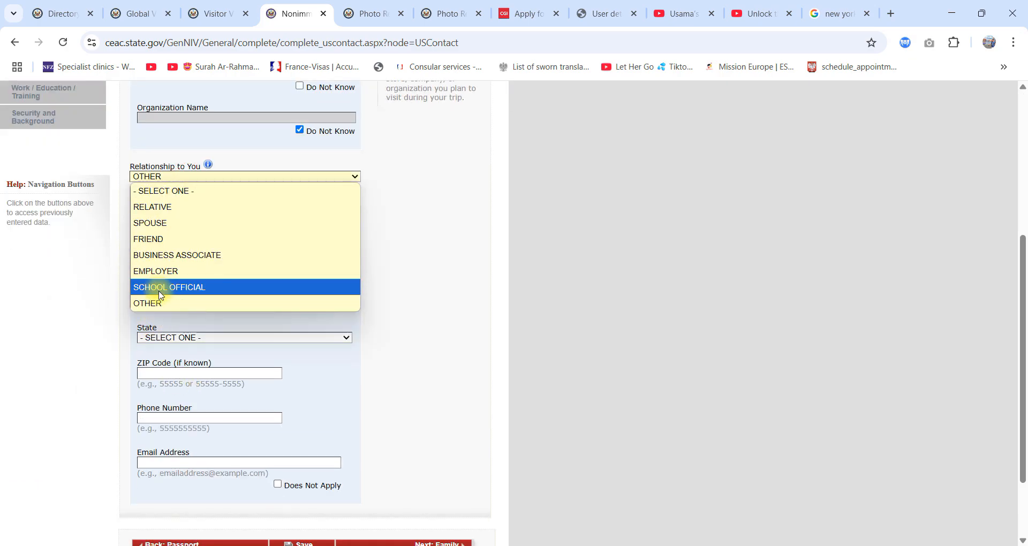
click(160, 287)
Step: Mark the U.S. contact's email address as Does Not Apply
scroll(404, 397, down, 2)
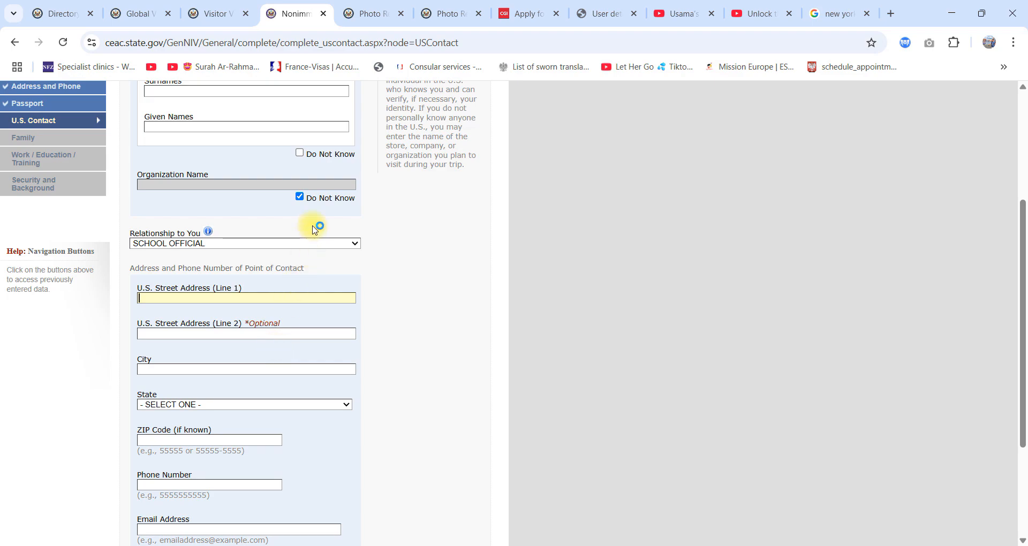
scroll(310, 308, down, 3)
click(303, 390)
Step: Look over the U.S. point of contact fields and try to continue to the Family page
scroll(285, 311, up, 4)
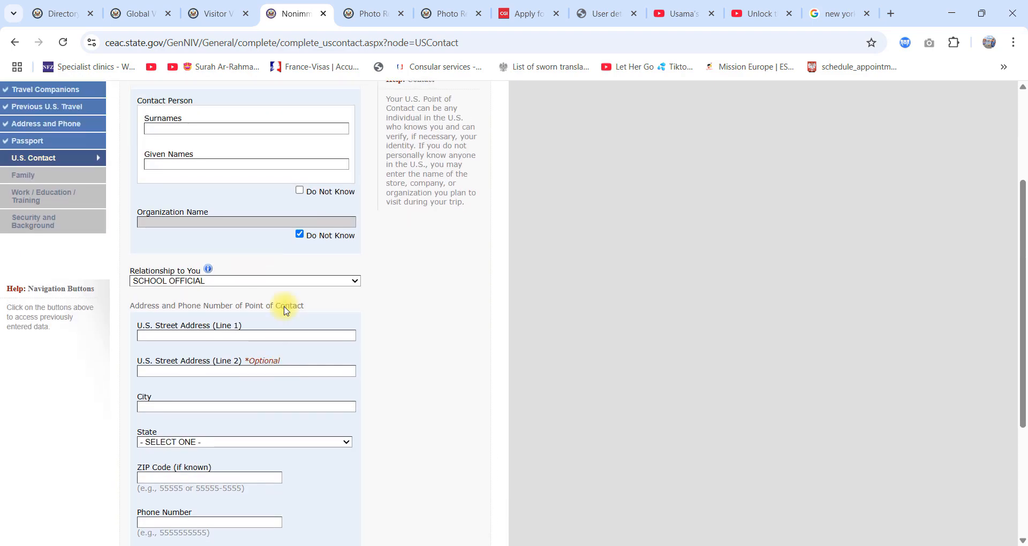
scroll(182, 278, up, 2)
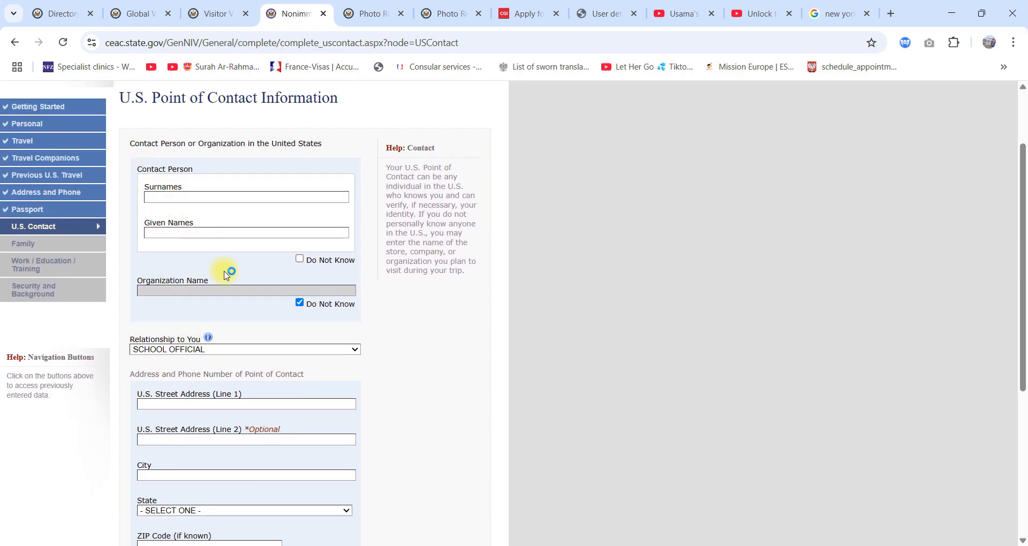
scroll(227, 275, down, 5)
click(455, 451)
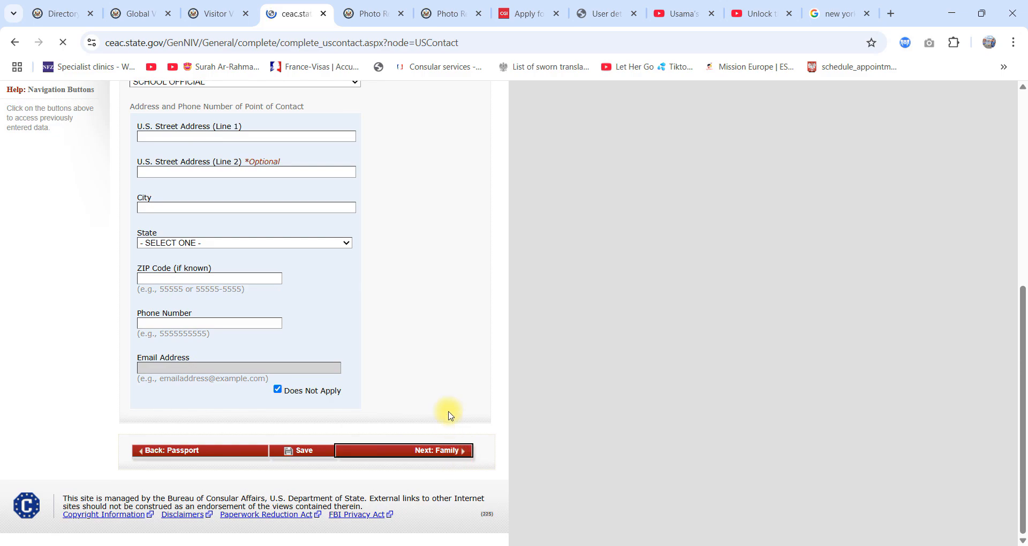
scroll(590, 361, down, 4)
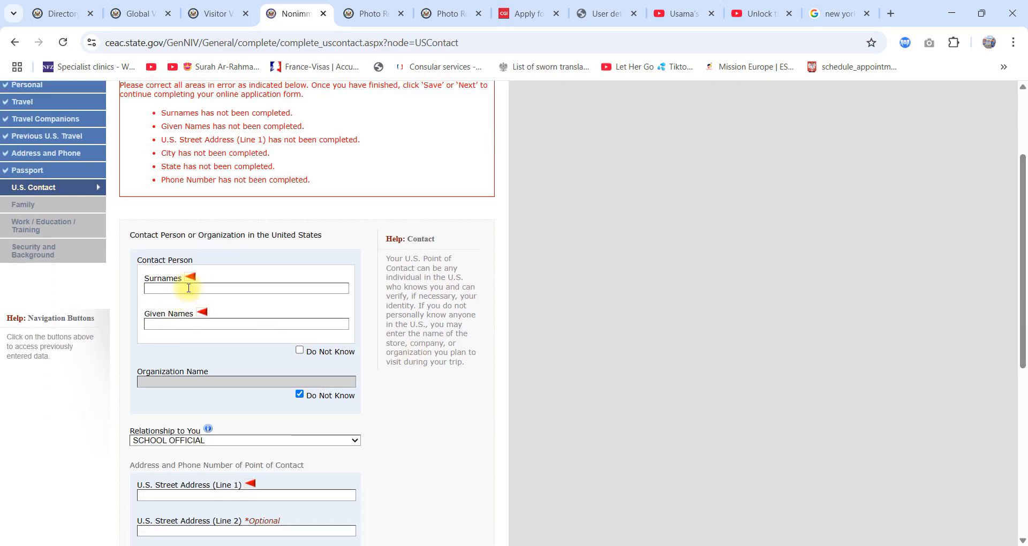
scroll(257, 343, down, 2)
scroll(300, 310, up, 1)
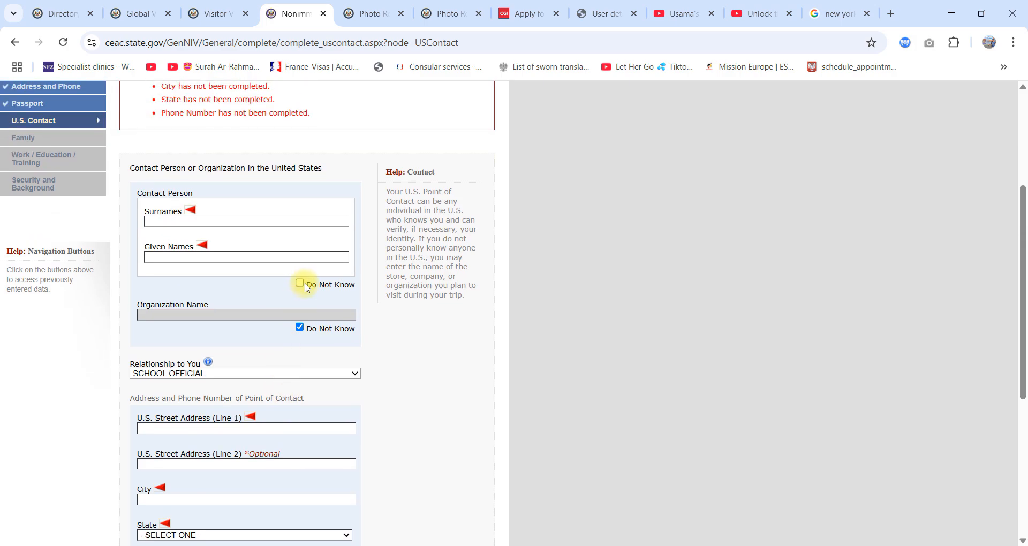
click(300, 284)
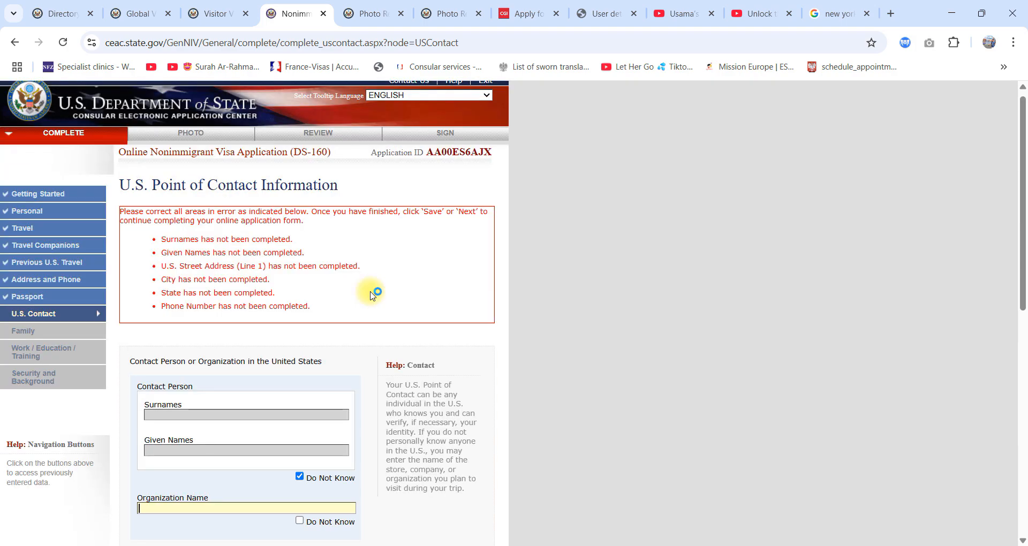
scroll(373, 294, down, 5)
click(308, 260)
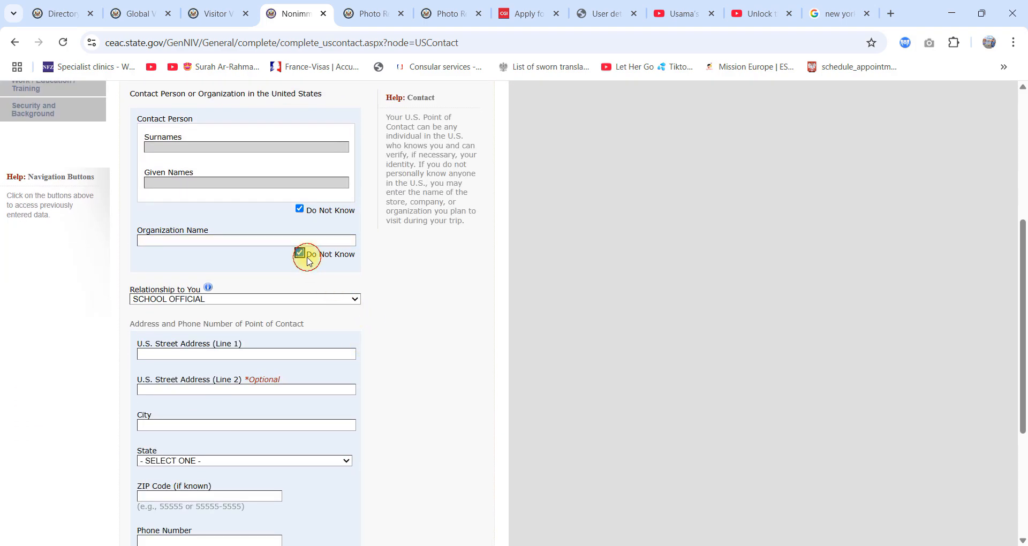
scroll(317, 338, up, 2)
scroll(313, 325, up, 2)
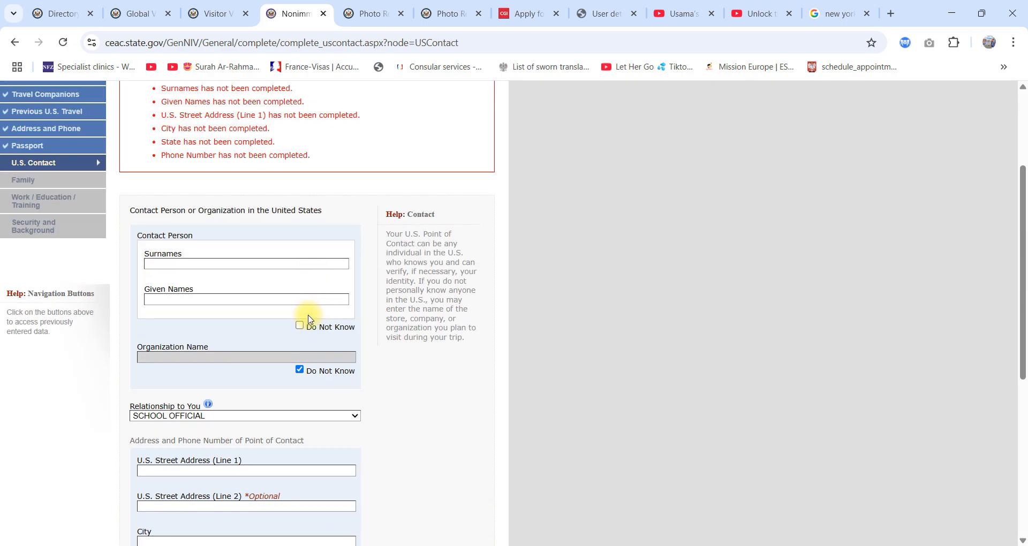
Step: Mark the U.S. contact person's names as Do Not Know and enter VISIT PURPOSE as the organization name
click(299, 325)
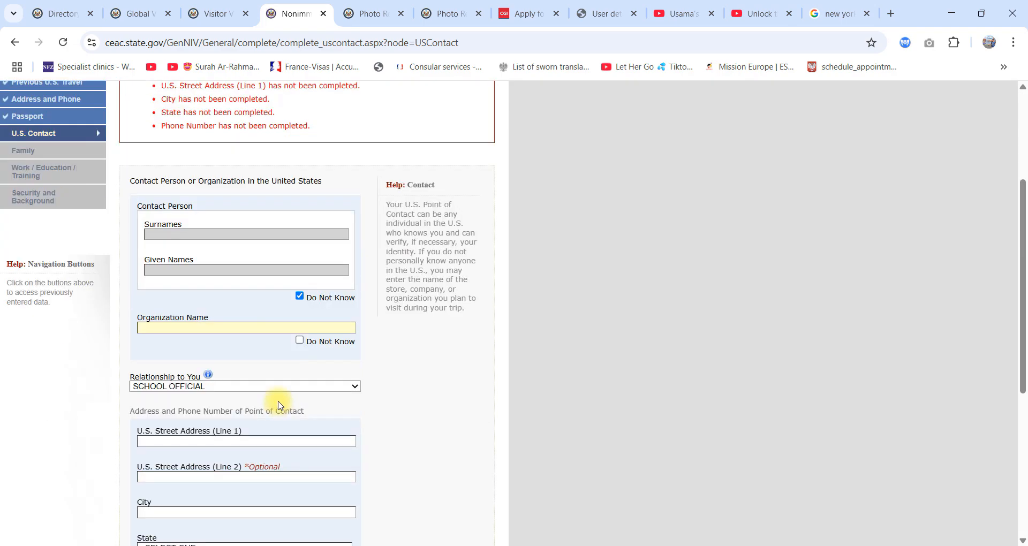
scroll(246, 365, down, 1)
click(222, 328)
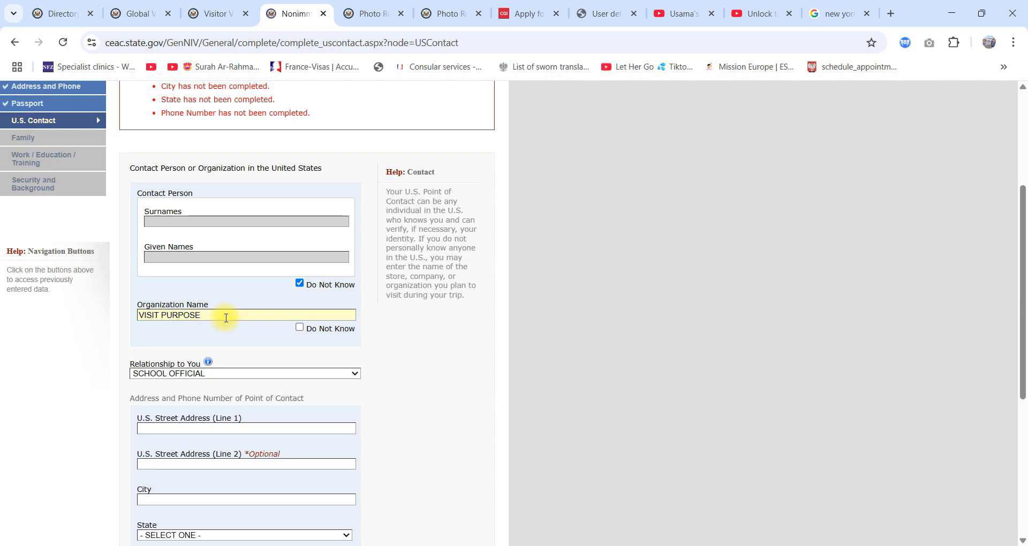
click(161, 315)
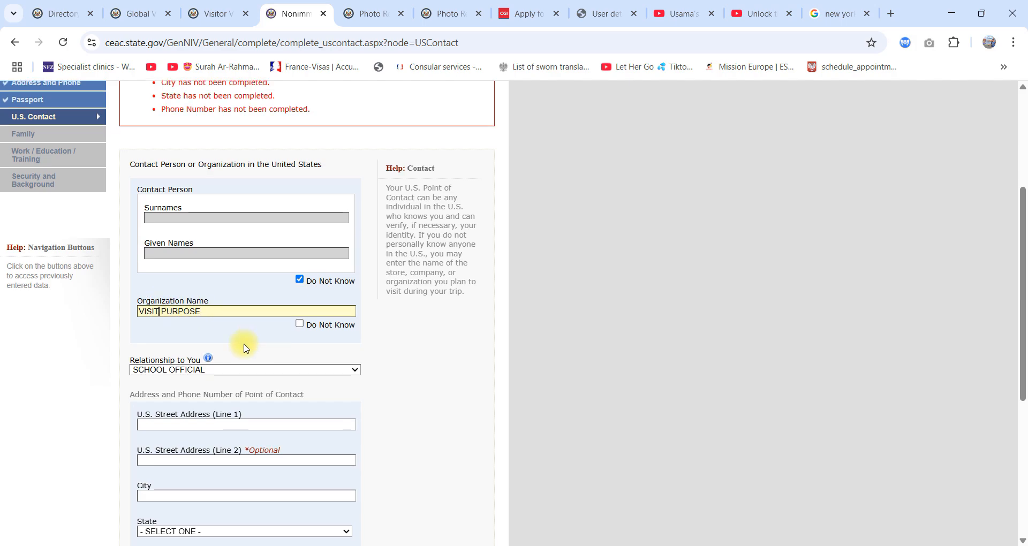
Step: Try to continue from the U.S. contact details to the Family page
scroll(241, 344, down, 4)
scroll(293, 340, down, 2)
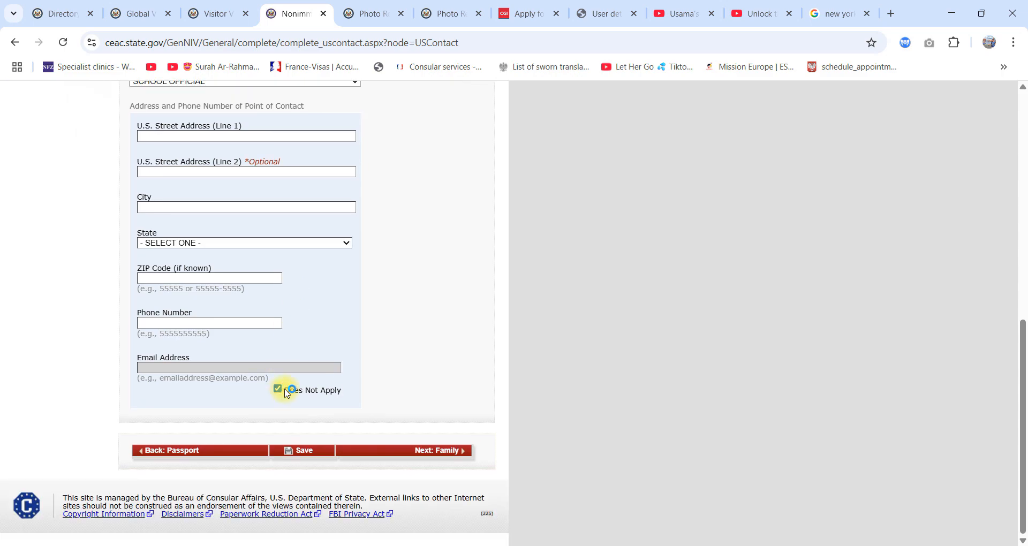
click(409, 451)
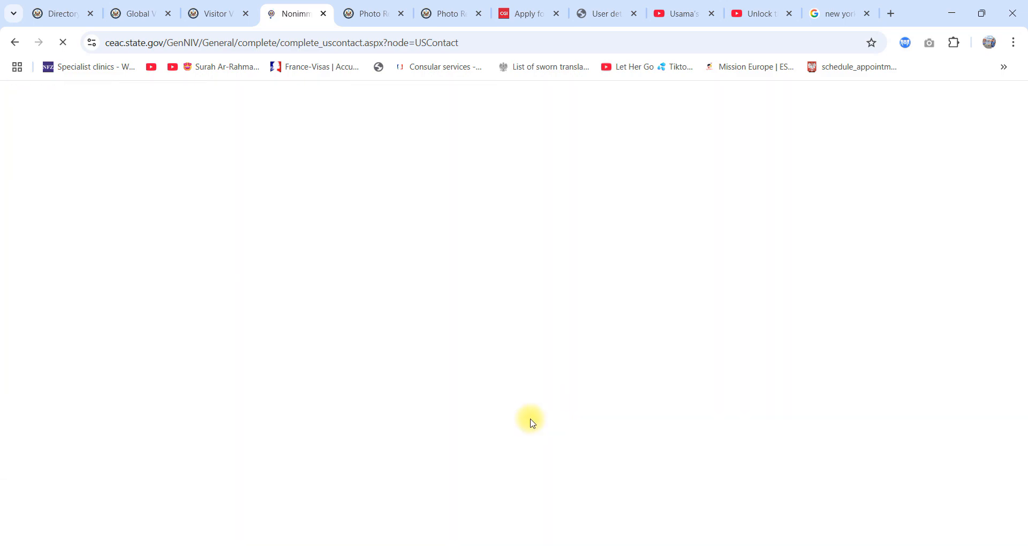
Step: Set the U.S. contact's relationship to the applicant to RELATIVE
scroll(328, 390, down, 7)
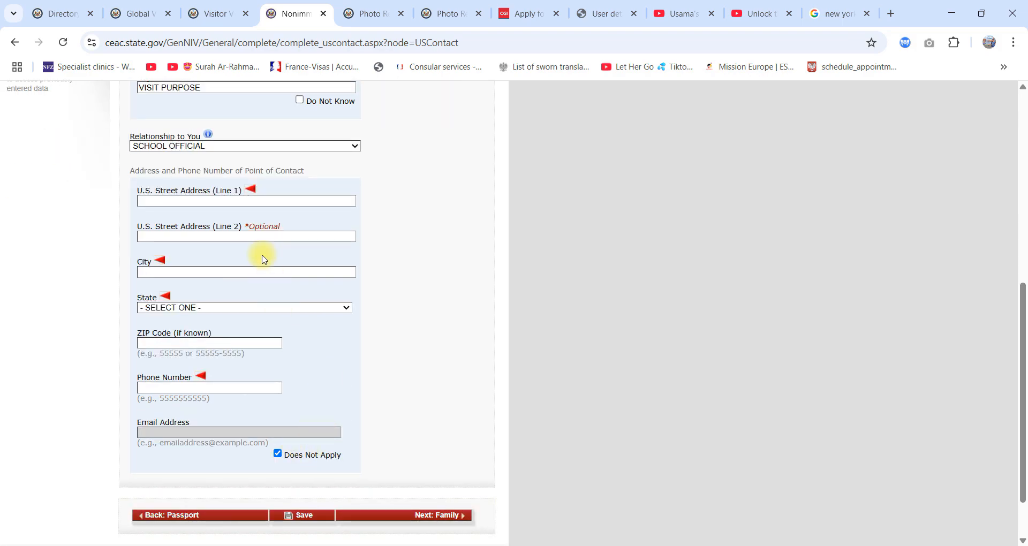
scroll(219, 177, up, 1)
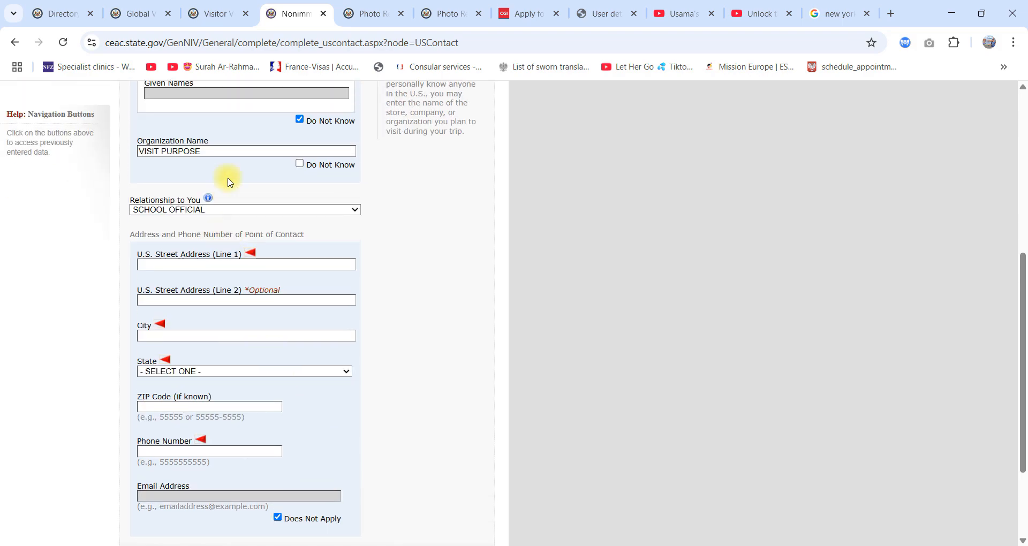
click(242, 213)
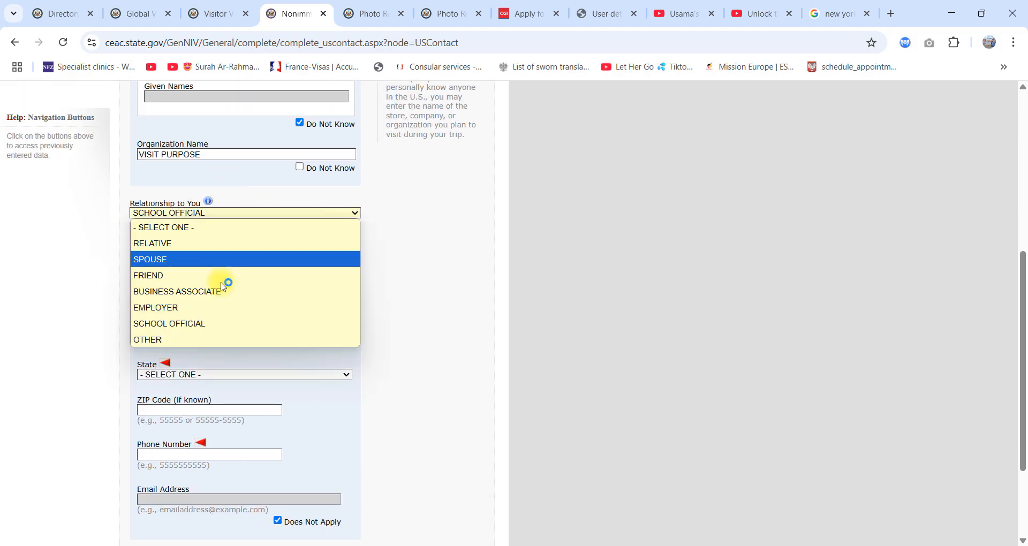
click(191, 243)
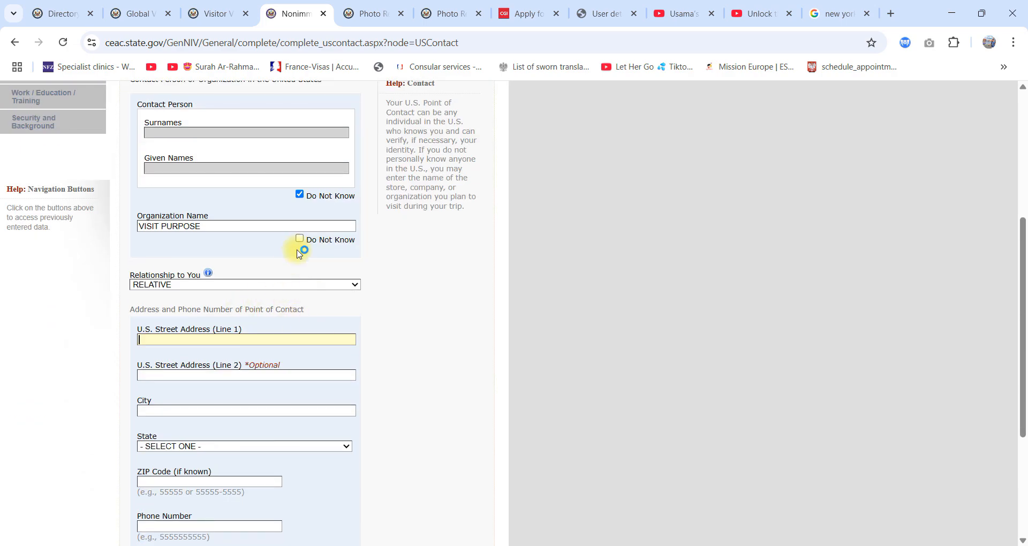
scroll(269, 294, down, 3)
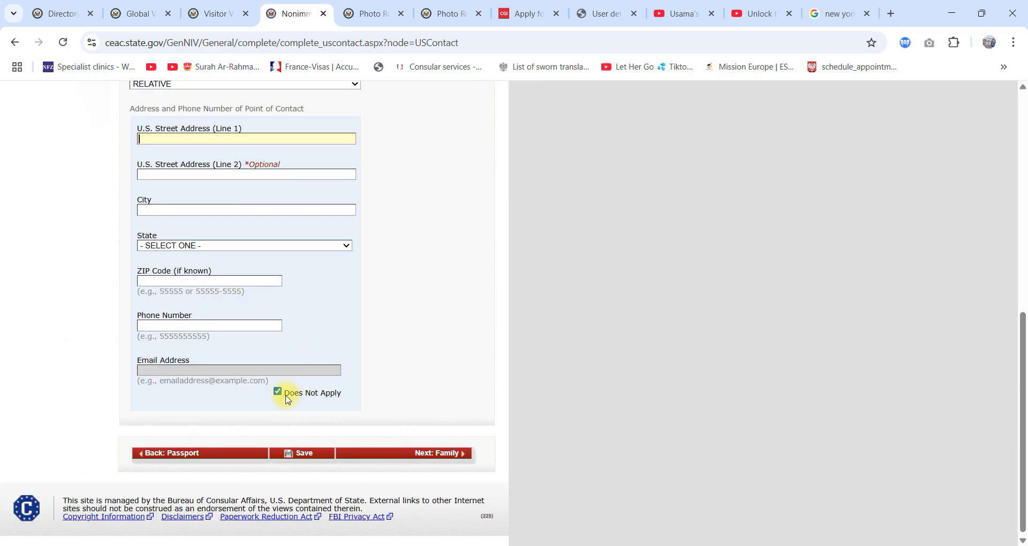
scroll(311, 298, up, 3)
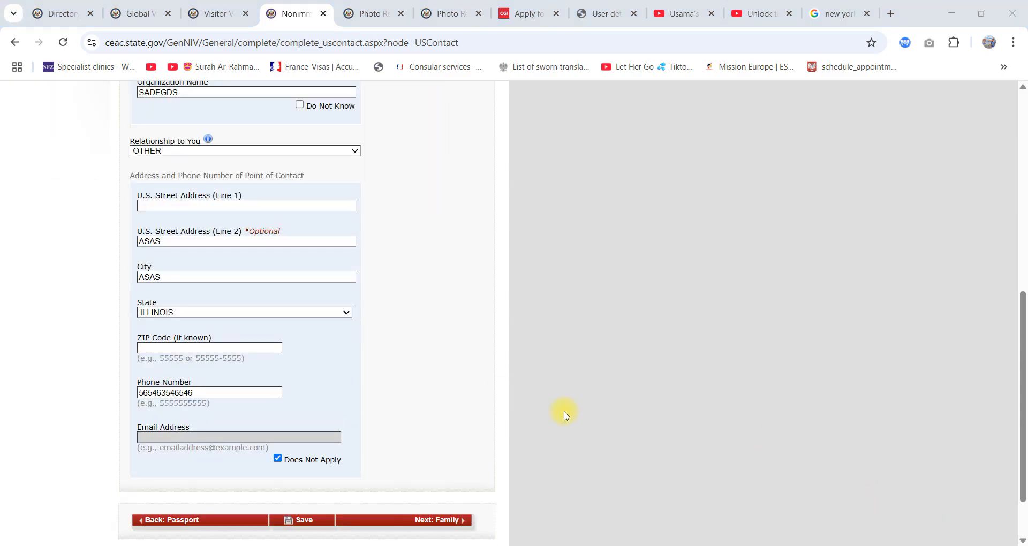
Step: Review the organization name, relationship, and address and phone number entries of the U.S. point of contact
scroll(397, 331, up, 3)
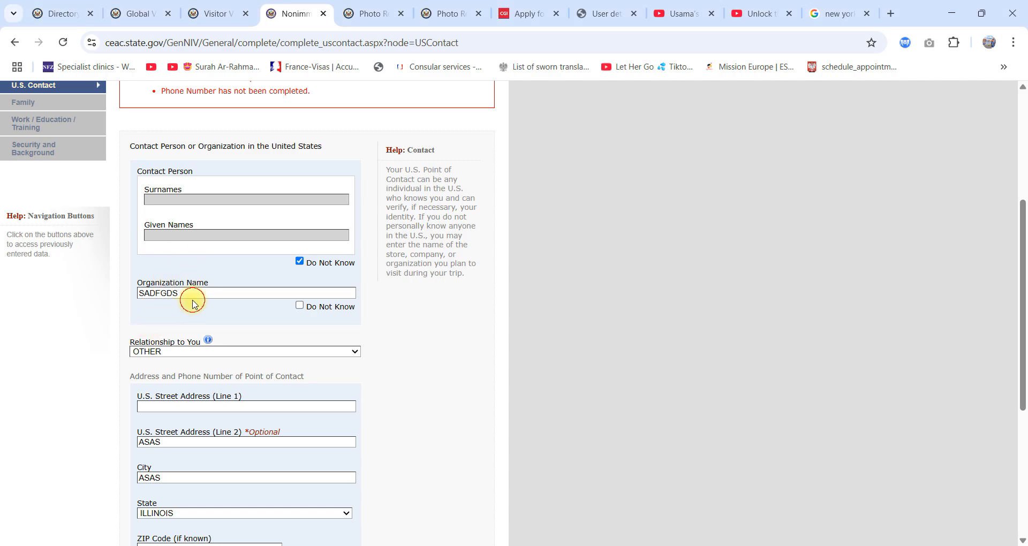
click(149, 291)
double_click(152, 290)
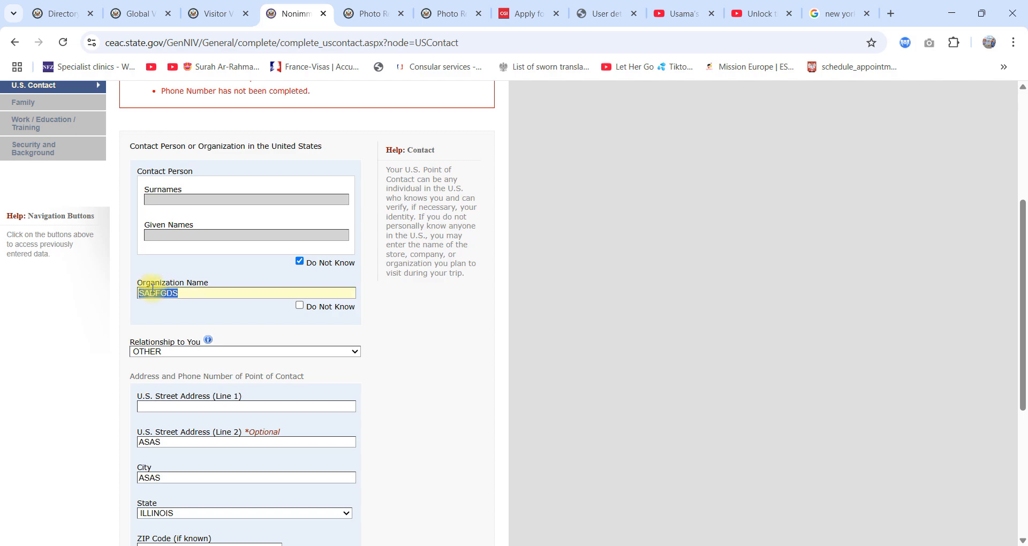
scroll(152, 289, down, 2)
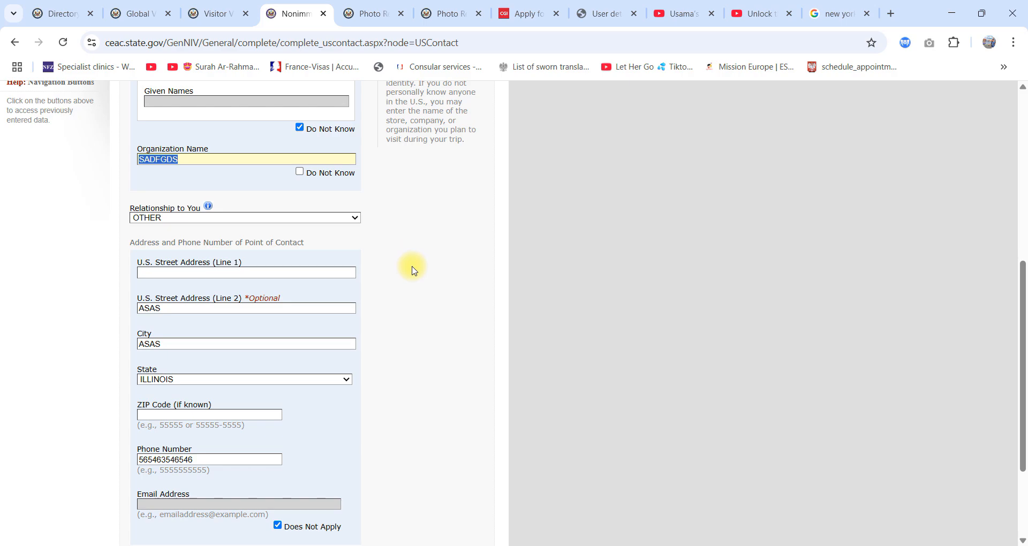
scroll(409, 271, up, 4)
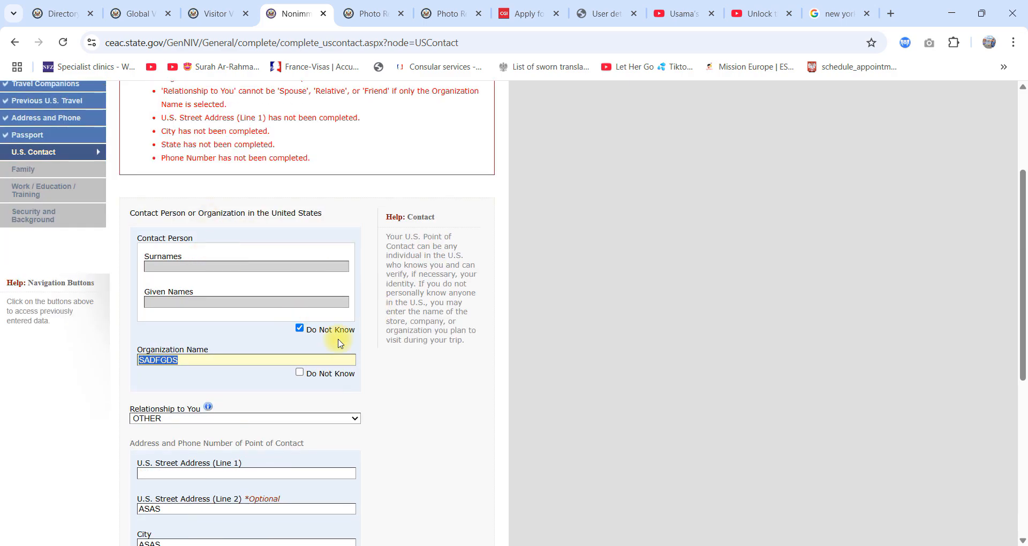
scroll(257, 326, down, 4)
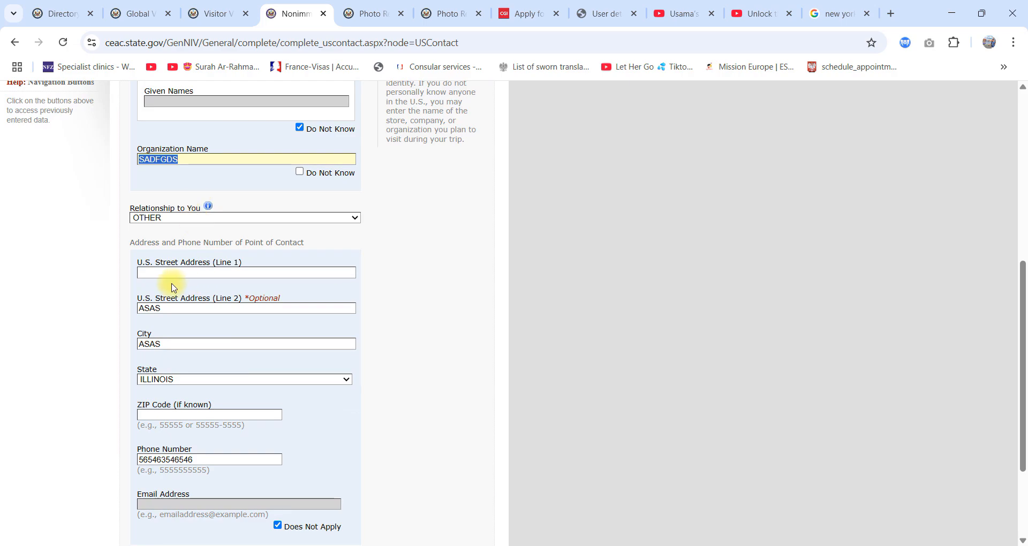
click(139, 255)
triple_click(131, 243)
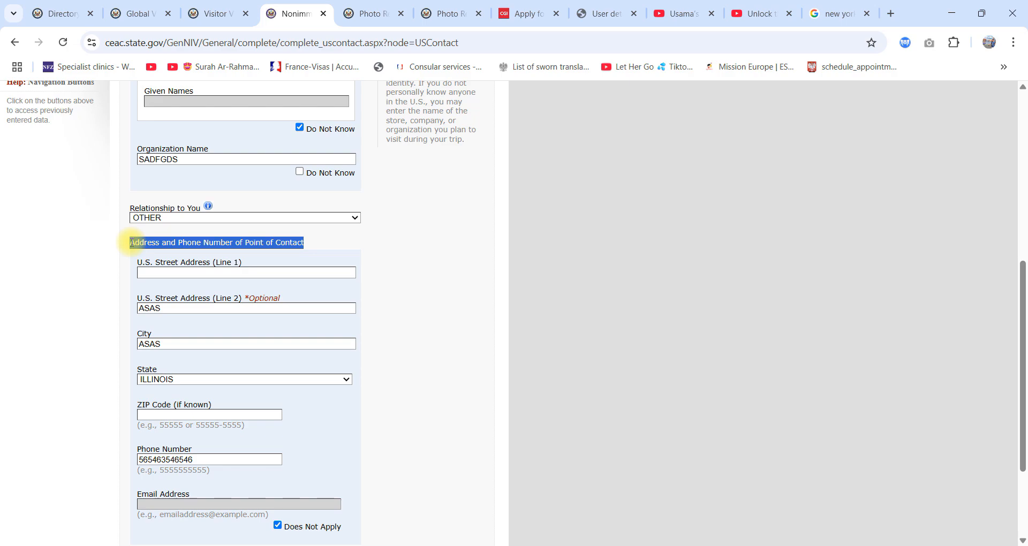
Step: Enter the first line of the U.S. contact's street address and continue to the Family page
click(193, 278)
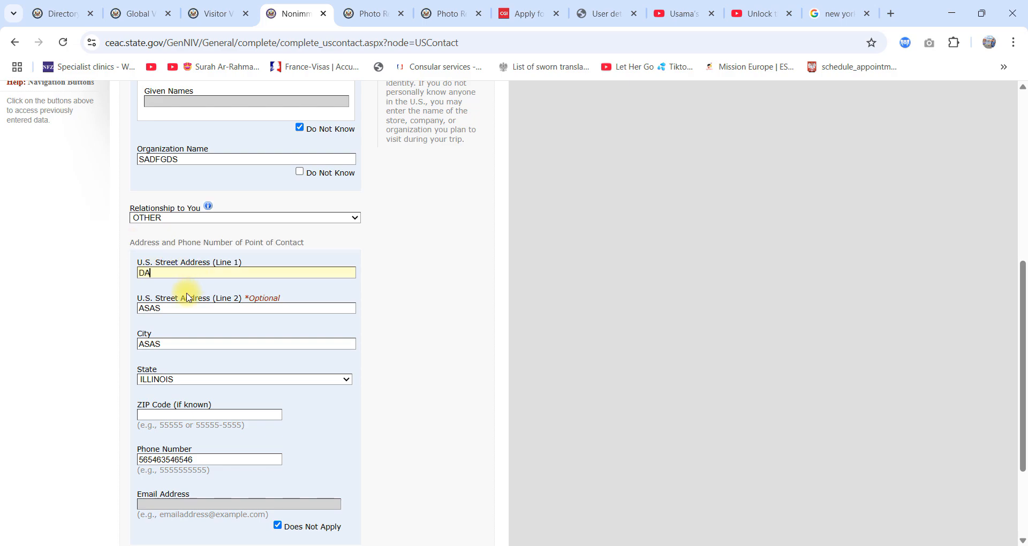
scroll(217, 421, down, 3)
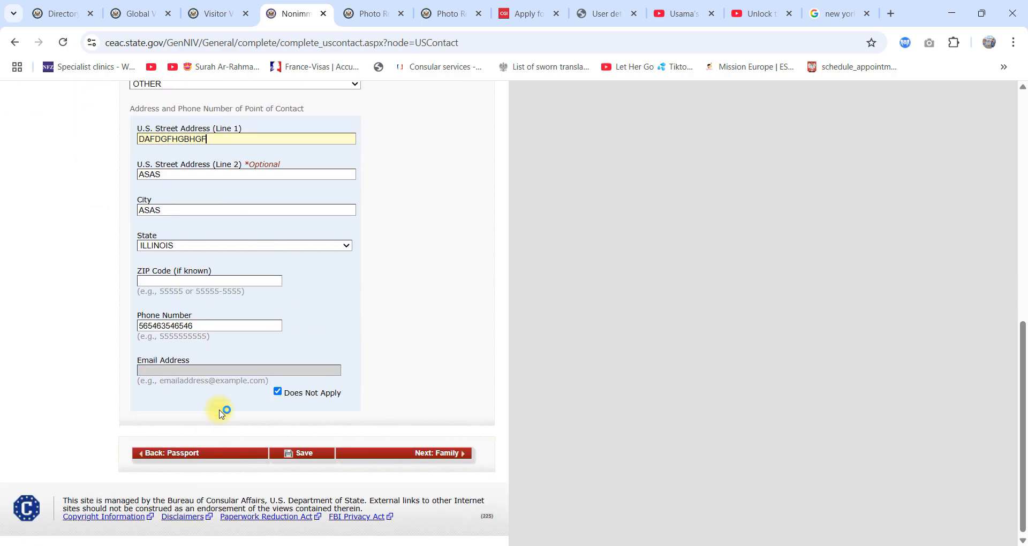
click(420, 458)
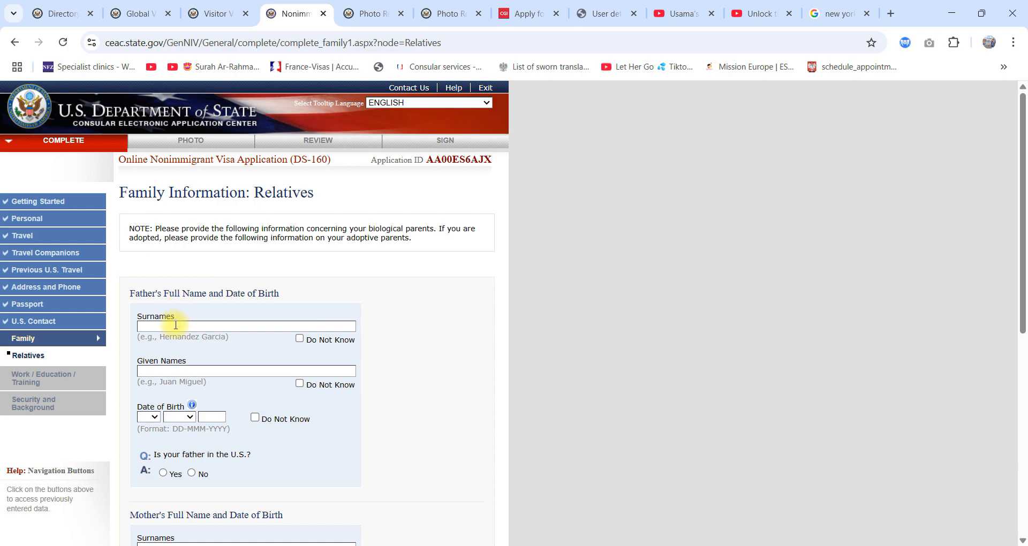
Step: Enter the father's surnames and given names in the relatives information
click(176, 325)
text(DSFGDSDF)
click(172, 371)
text(SDFSDF)
Step: Fill in the father's date of birth and answer No to whether he is in the U.S
click(145, 417)
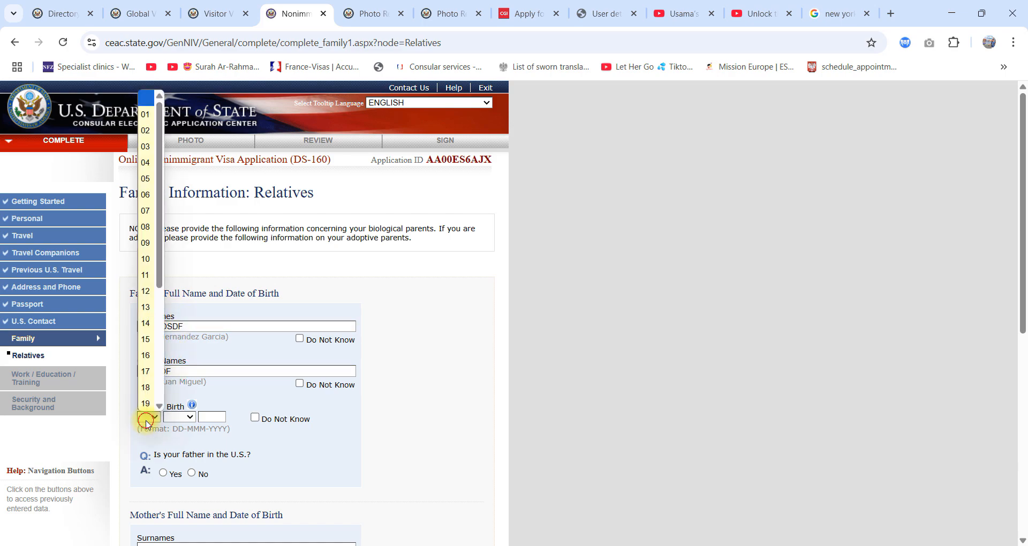
click(152, 380)
click(179, 417)
click(177, 372)
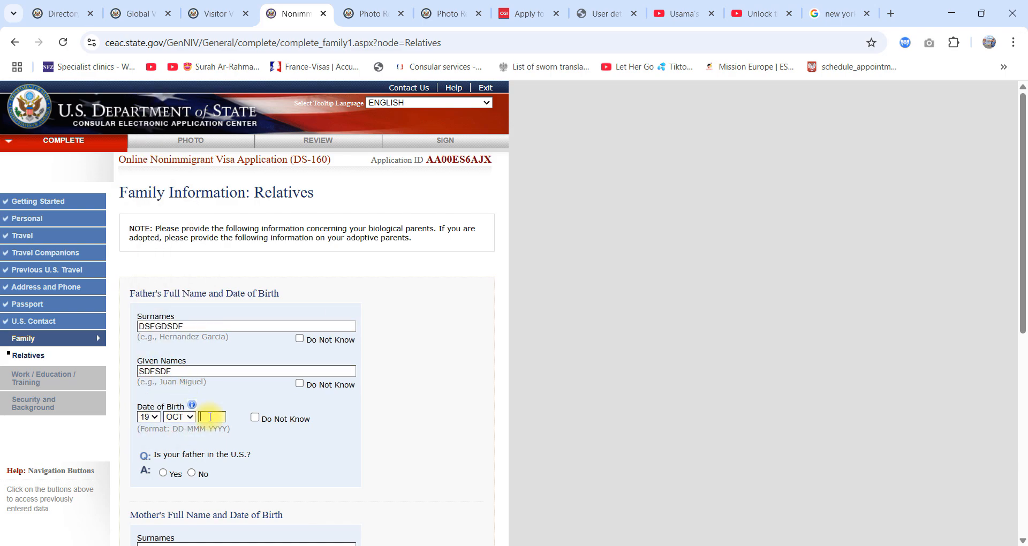
scroll(210, 417, down, 3)
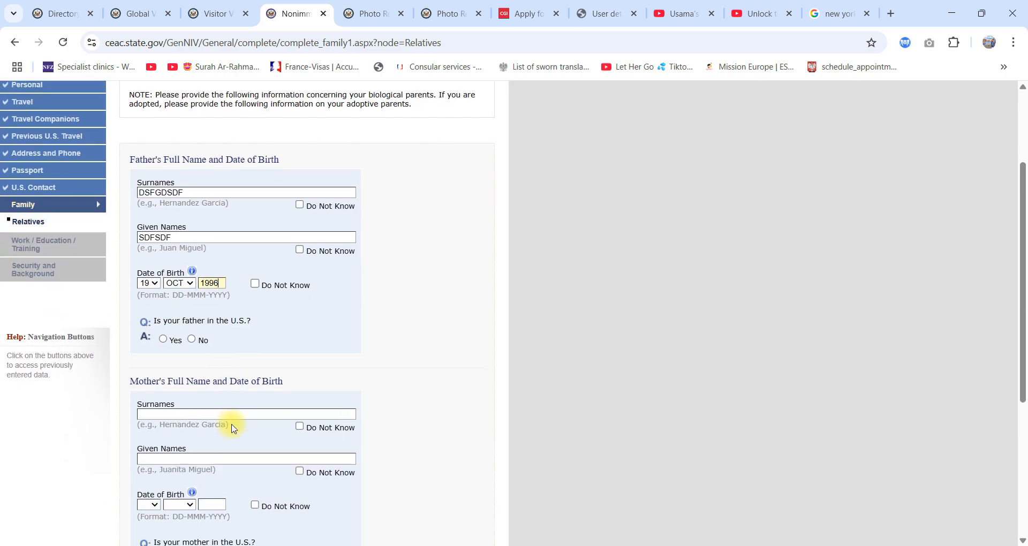
click(192, 340)
scroll(301, 427, down, 3)
click(299, 292)
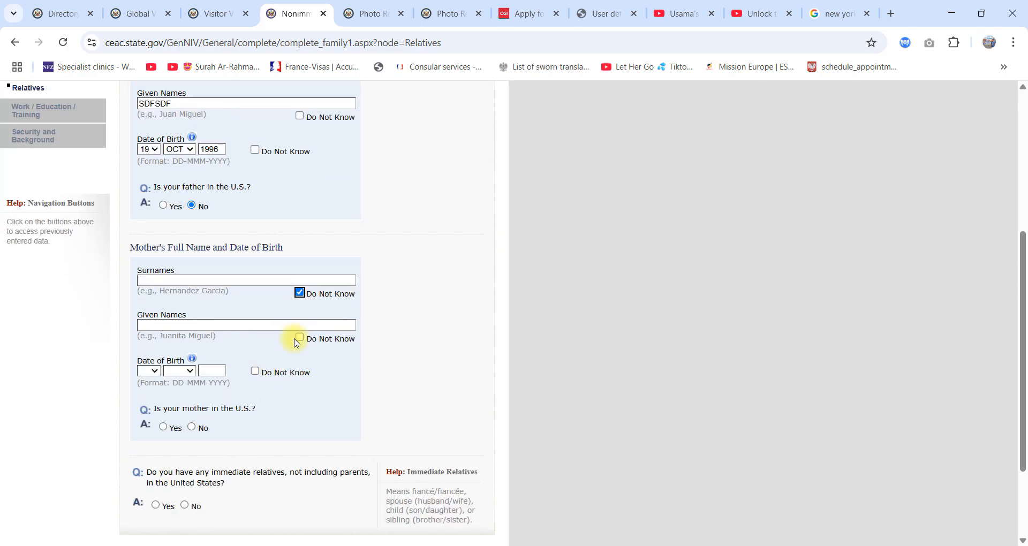
click(300, 293)
click(301, 336)
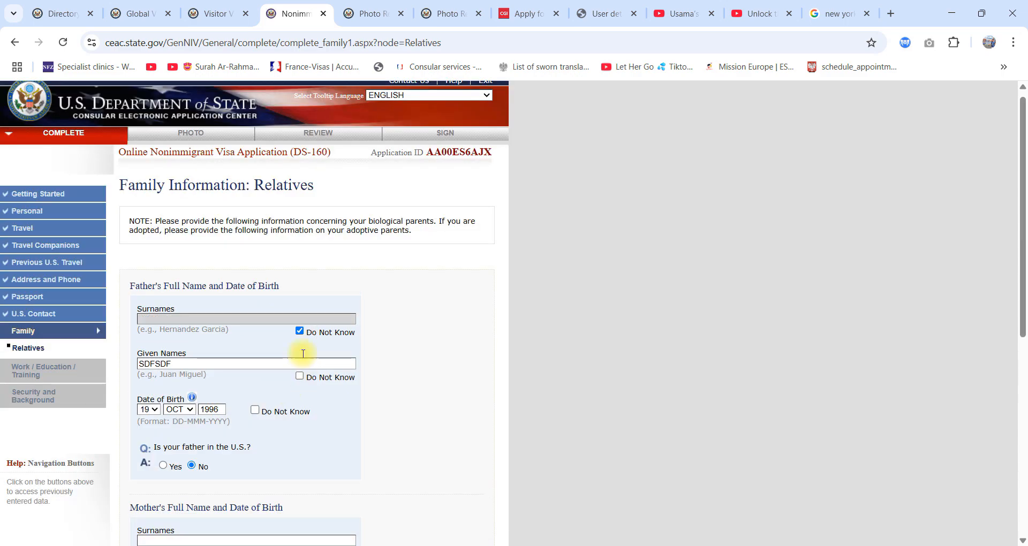
Step: Clear the Do Not Know mark for the father's surnames and enter the surname again
click(301, 332)
click(271, 326)
text(SDFDS)
Step: Clear the Do Not Know mark for the mother's given names and answer No to whether she is in the U.S
scroll(284, 359, down, 6)
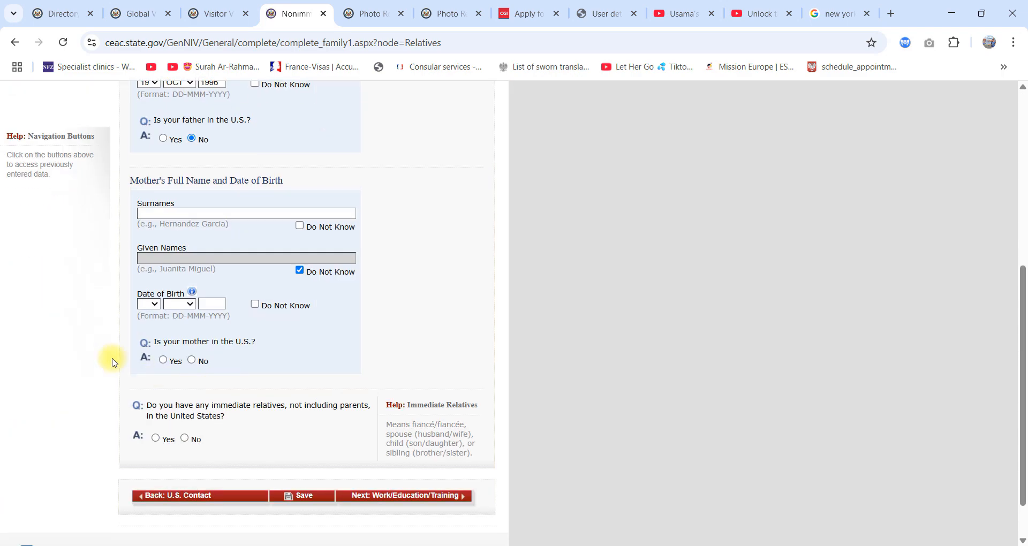
click(299, 272)
click(299, 272)
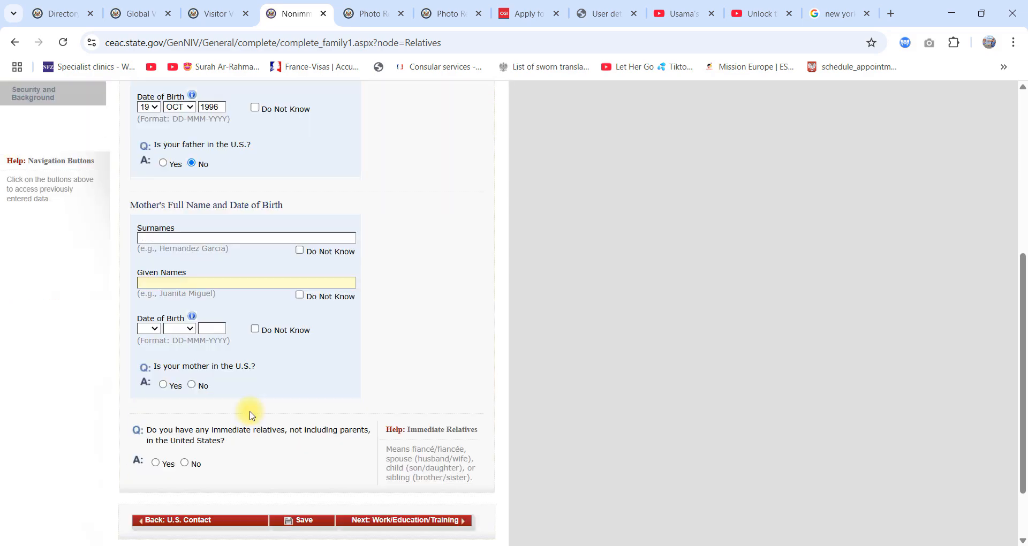
click(191, 307)
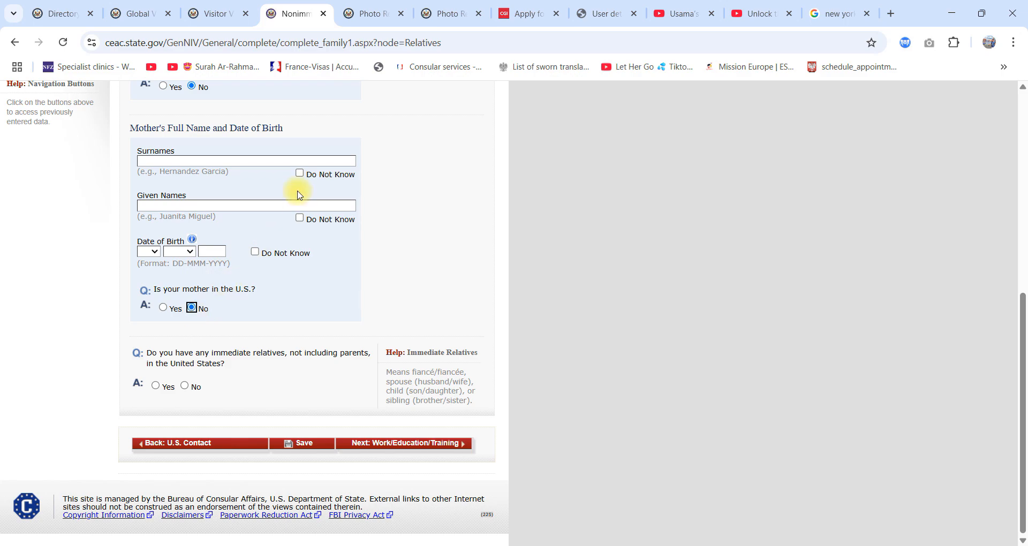
Step: Mark both the mother's surnames and given names as Do Not Know
scroll(300, 271, down, 3)
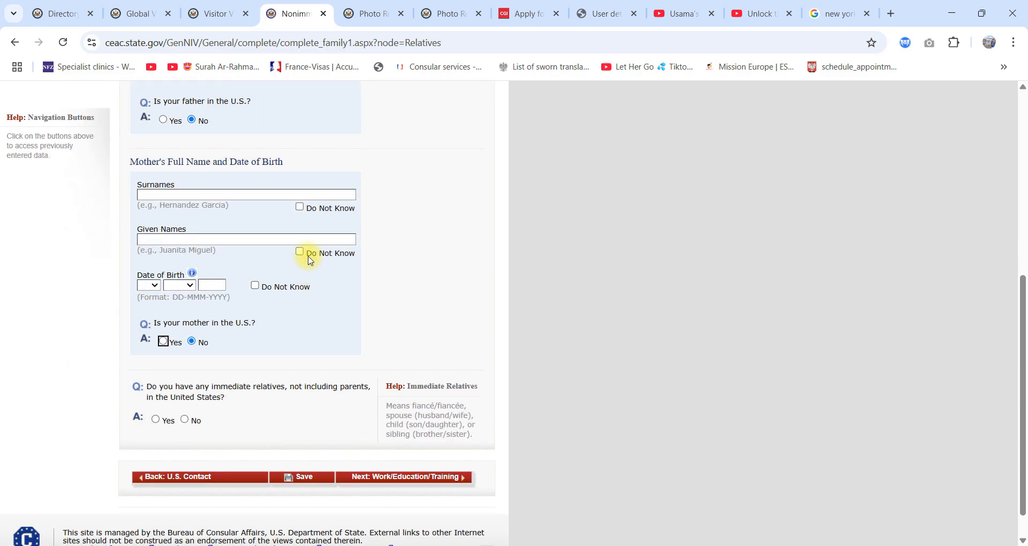
click(299, 252)
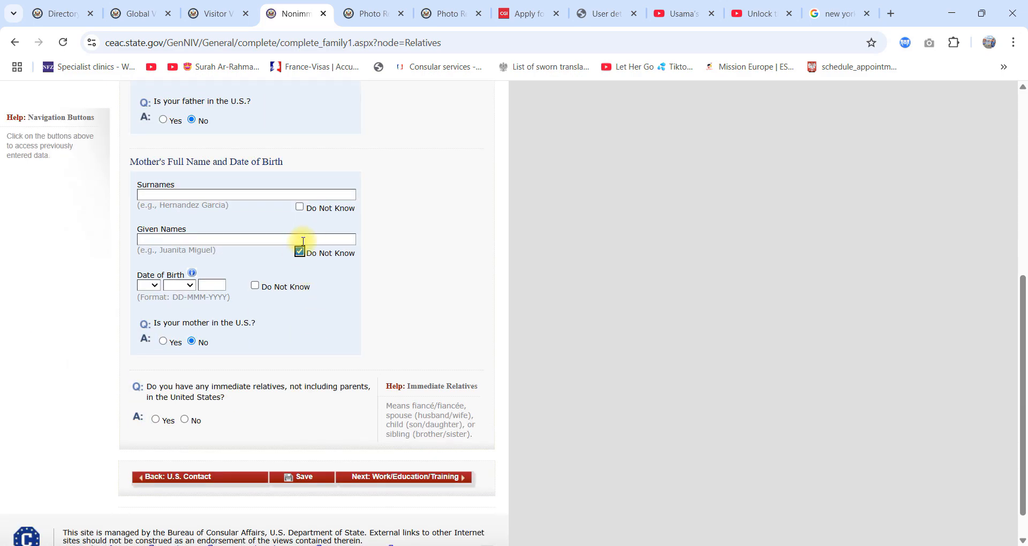
click(300, 207)
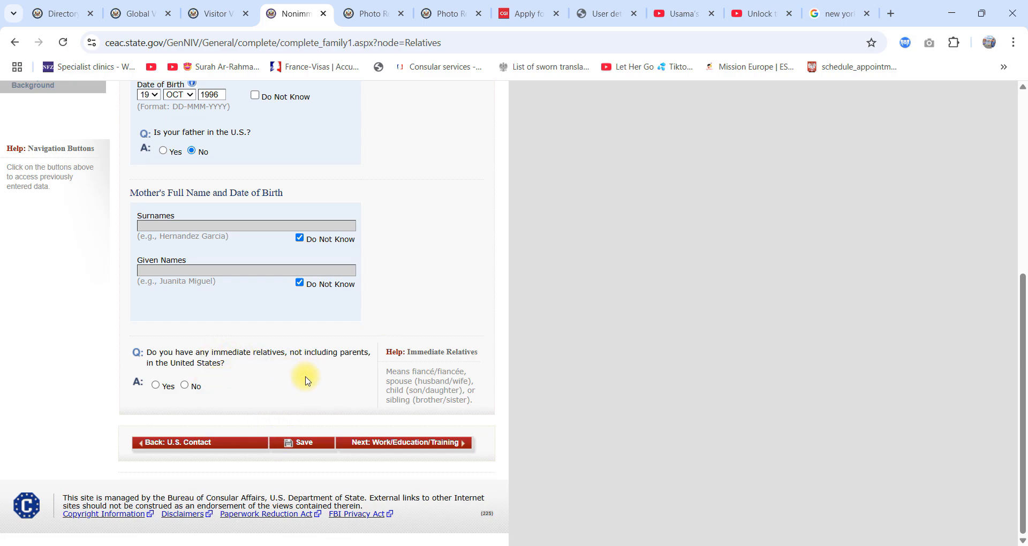
Step: Answer No to having immediate relatives or any other relatives in the United States, and continue to the Work/Education/Training section
click(184, 385)
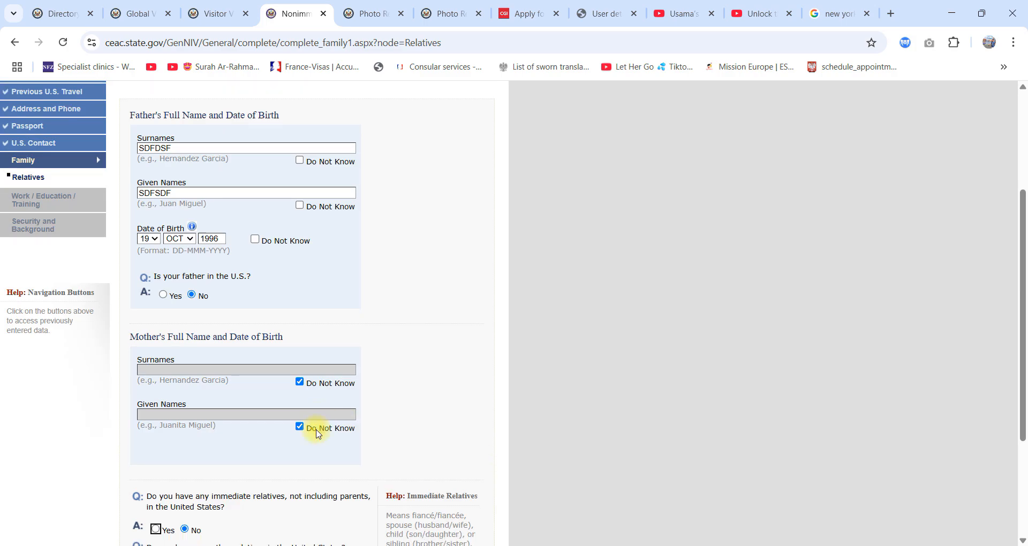
scroll(317, 434, down, 3)
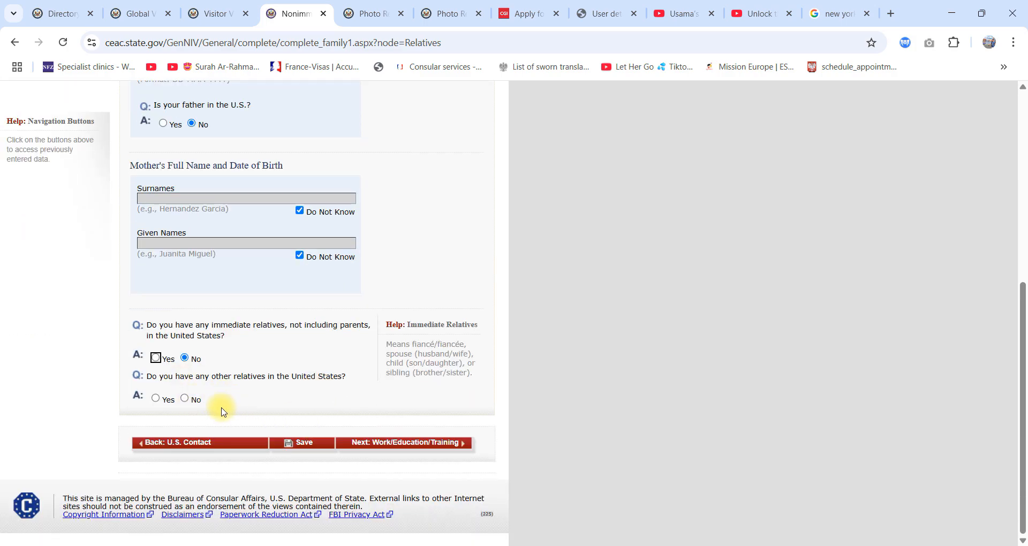
click(185, 398)
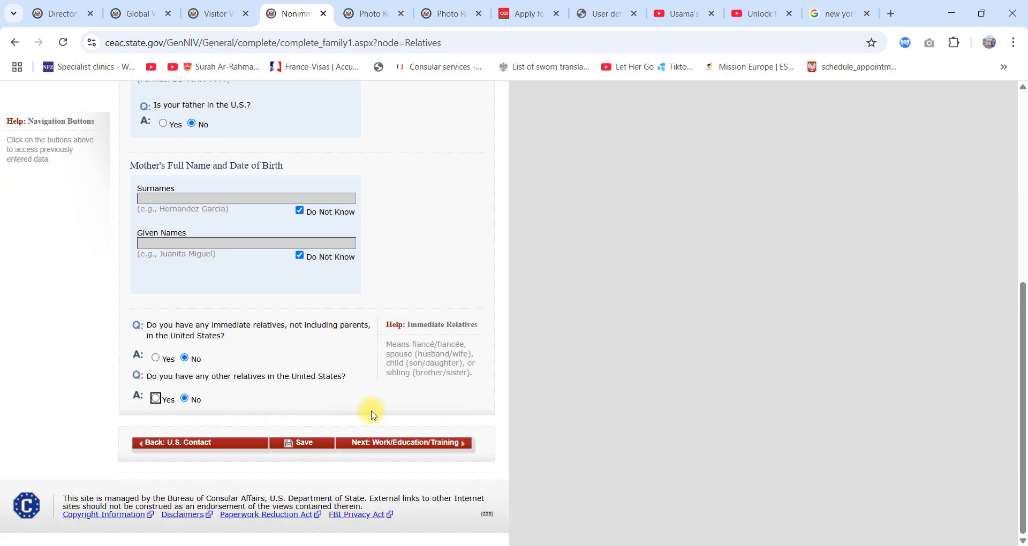
click(405, 443)
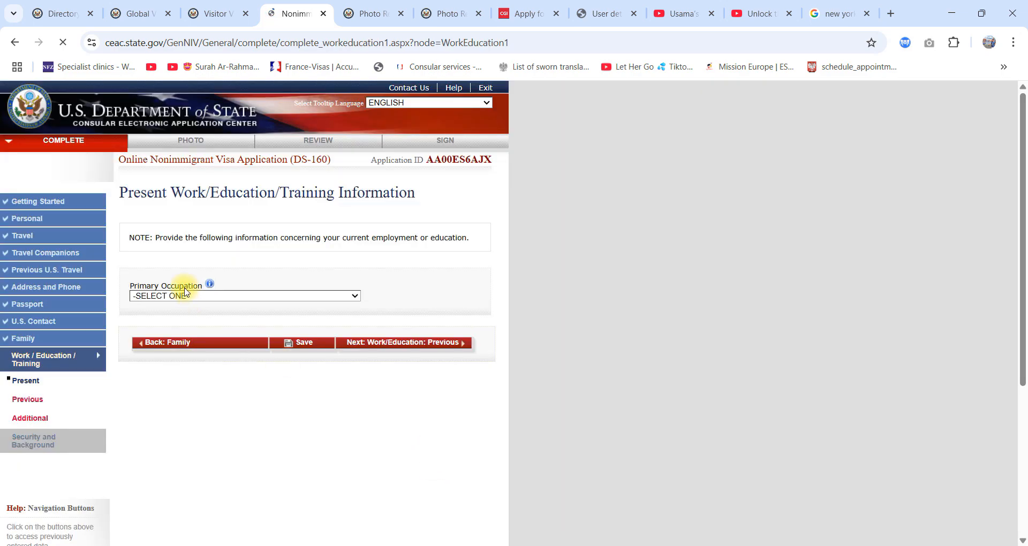
Step: Choose STUDENT as the primary occupation
click(191, 295)
click(190, 294)
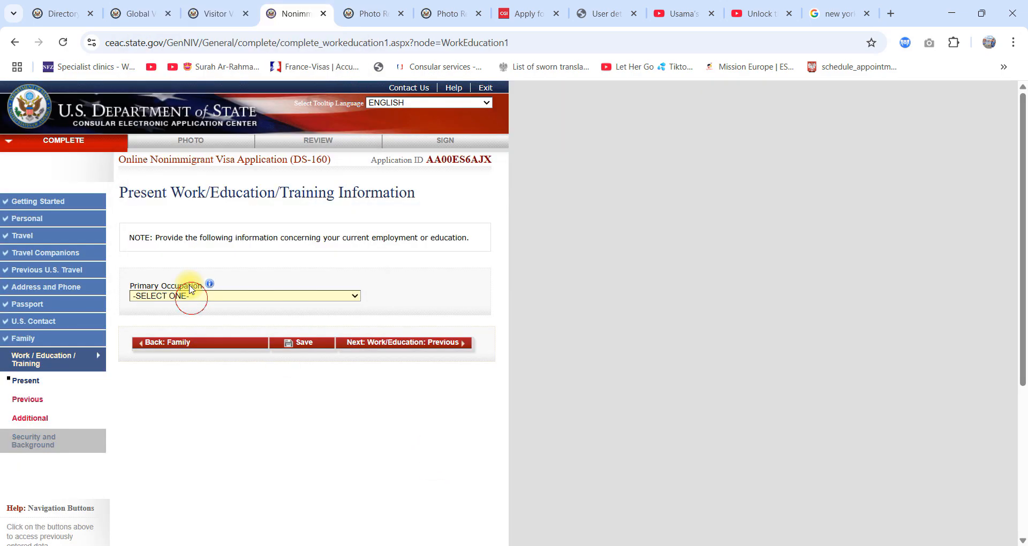
click(191, 295)
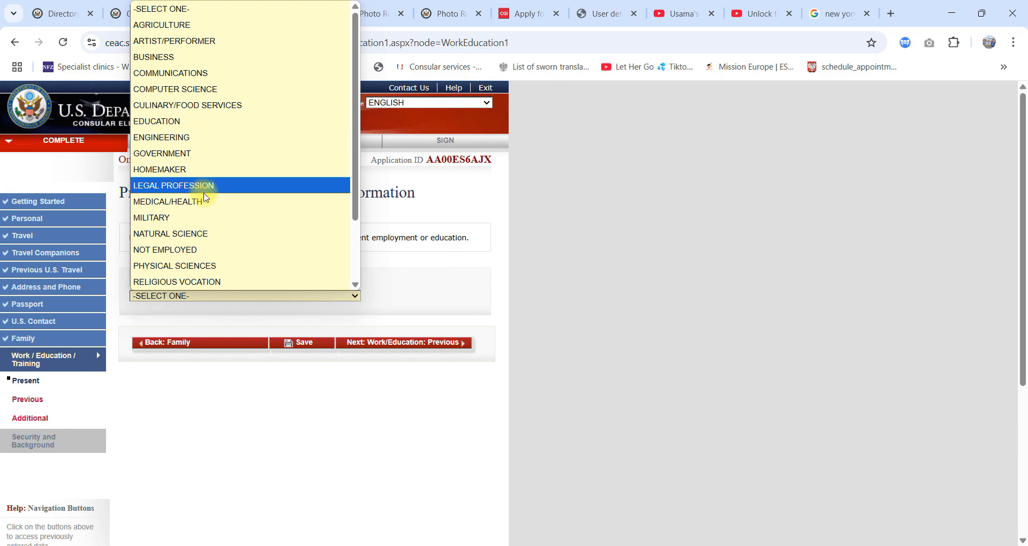
scroll(212, 229, down, 2)
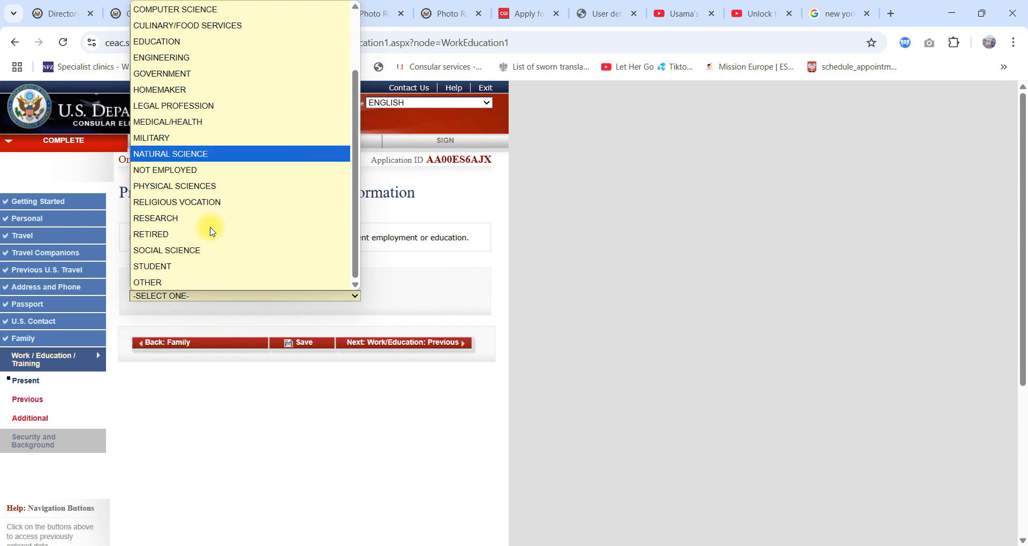
click(184, 266)
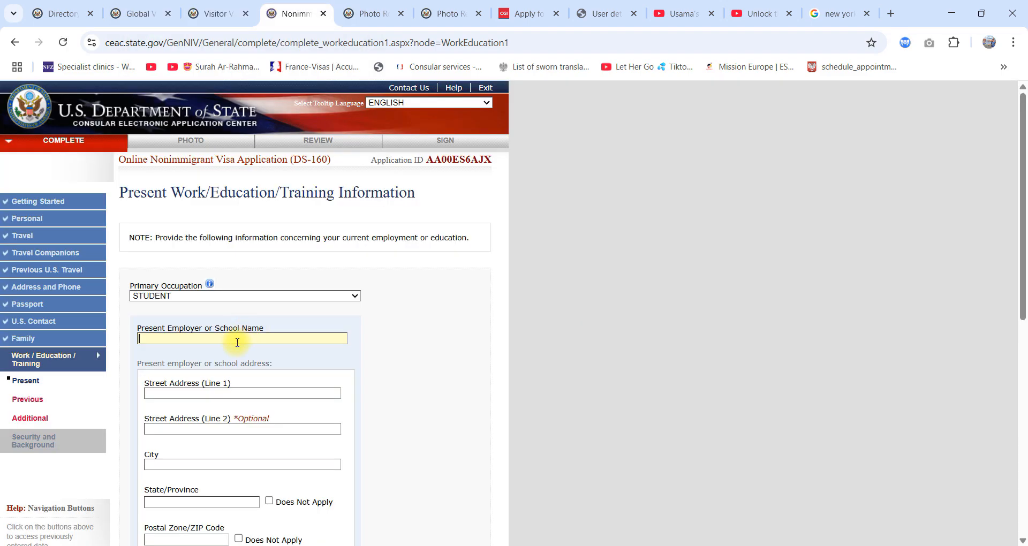
Step: Try OTHER and COMPUTER SCIENCE in turn as the primary occupation
click(202, 296)
click(196, 281)
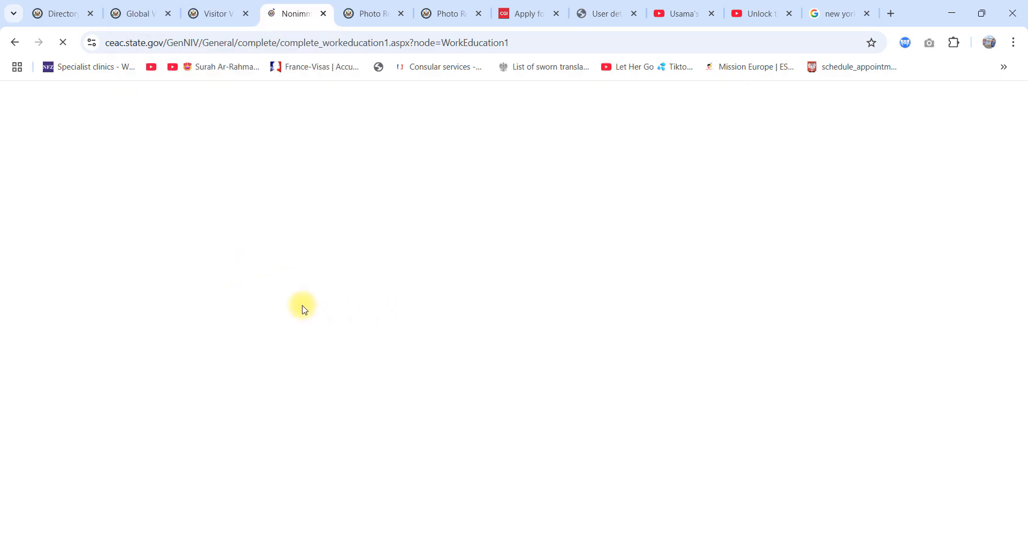
scroll(243, 262, down, 2)
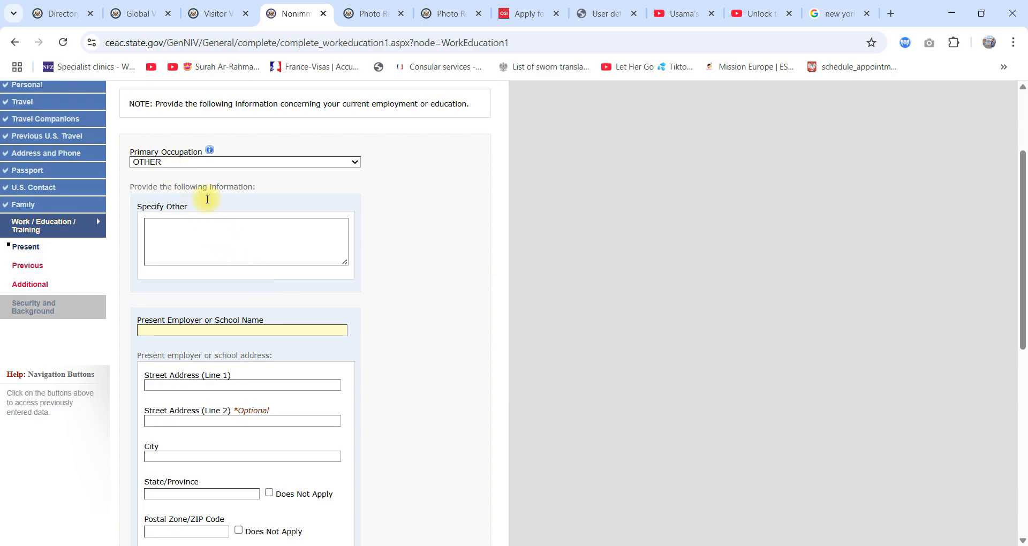
click(227, 243)
click(243, 163)
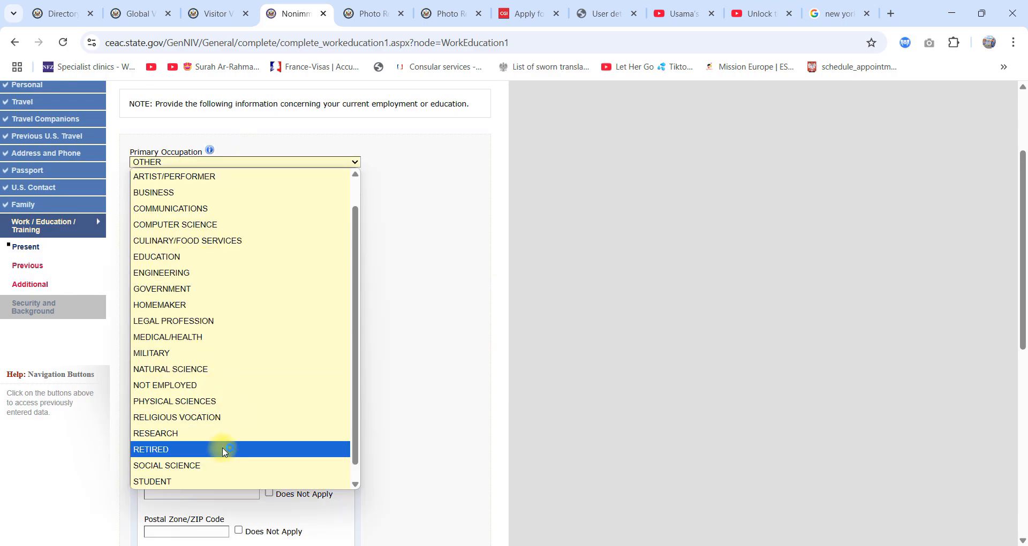
click(211, 254)
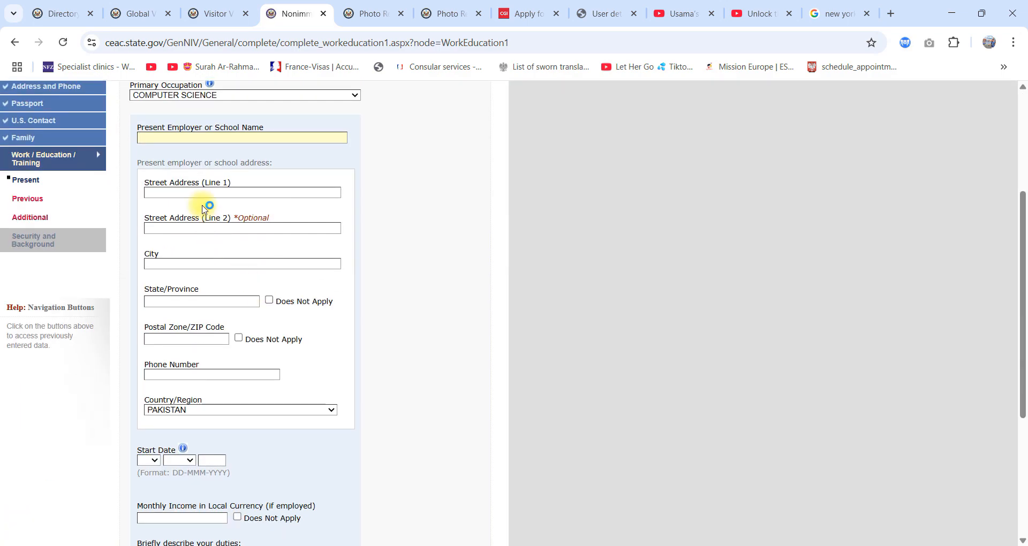
Step: Review the available primary occupations and set the primary occupation back to STUDENT
scroll(241, 204, up, 1)
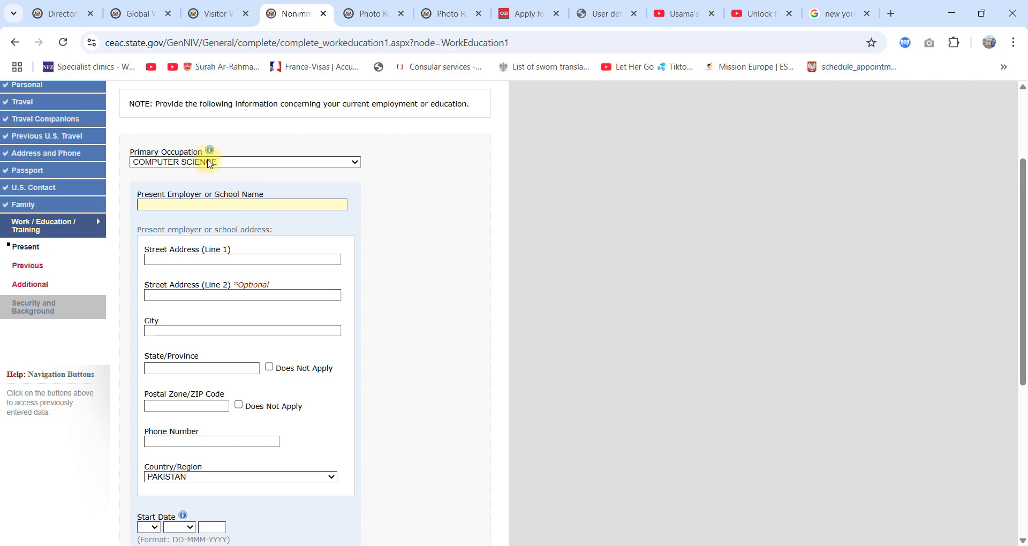
click(209, 162)
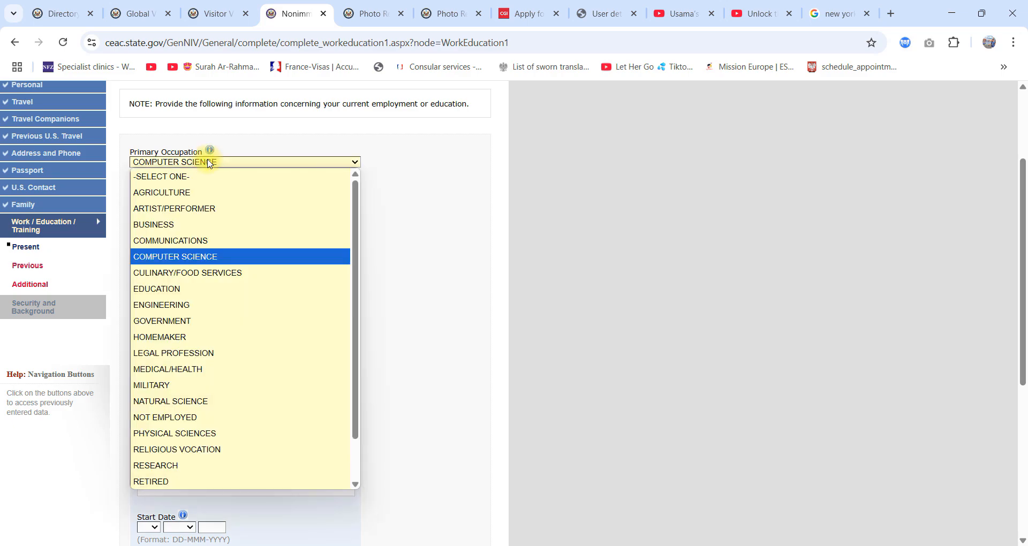
click(209, 163)
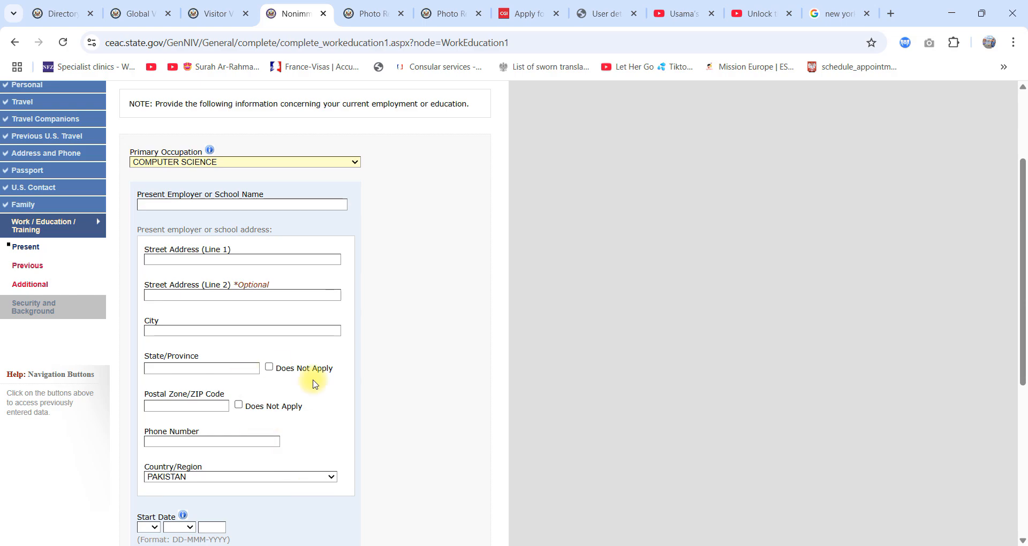
click(221, 162)
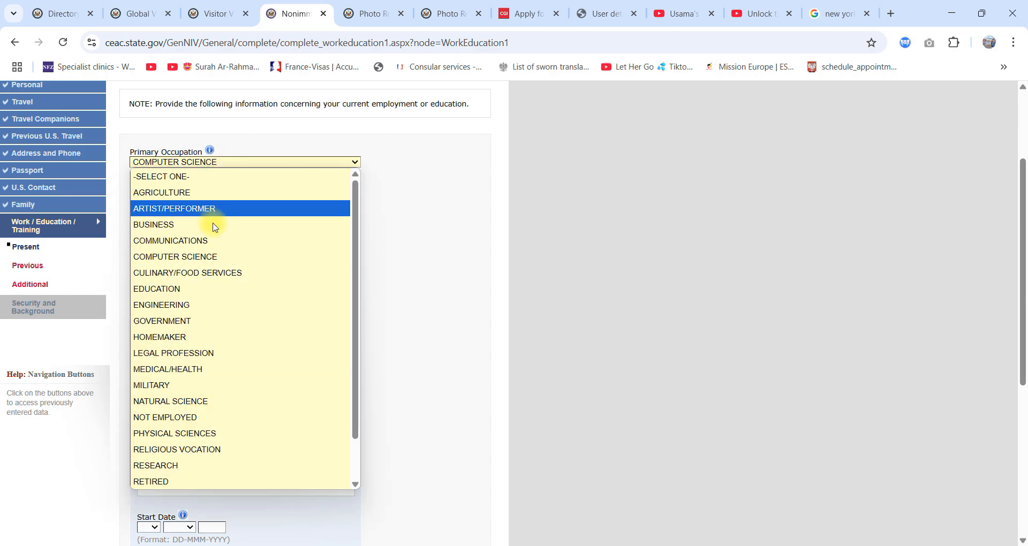
scroll(198, 464, down, 2)
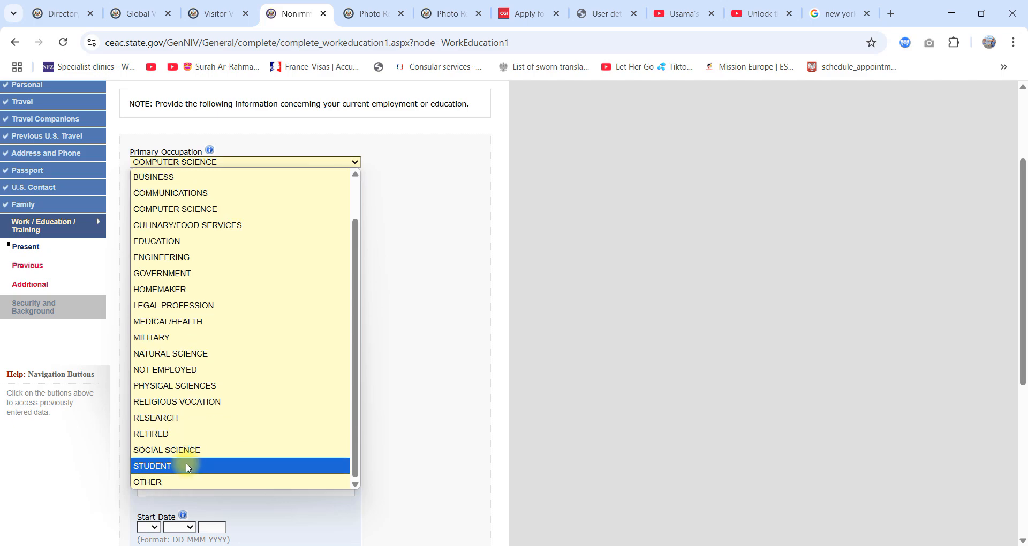
click(185, 465)
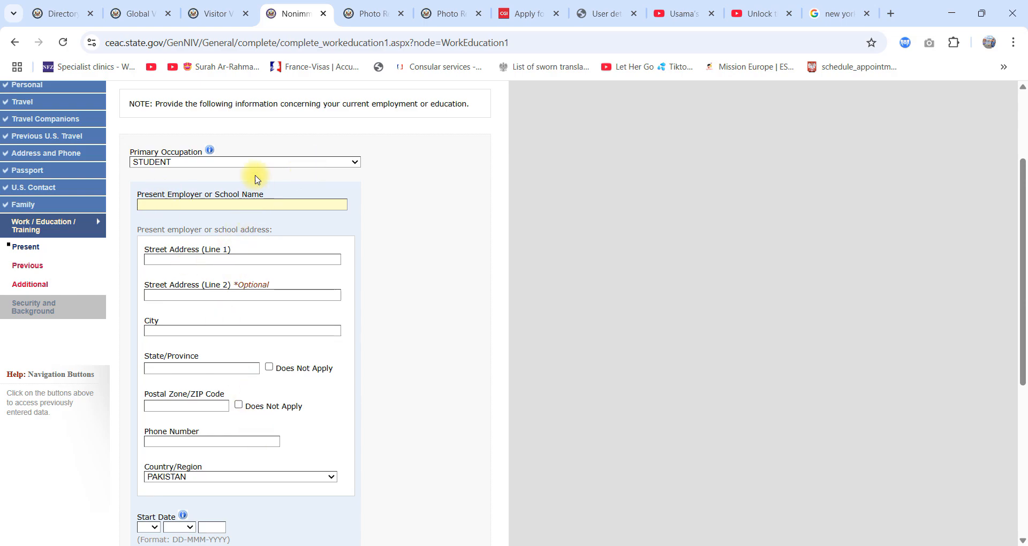
click(239, 157)
Step: Fill in the school's two street address lines and city, and mark its state/province and postal code as Does Not Apply
click(219, 259)
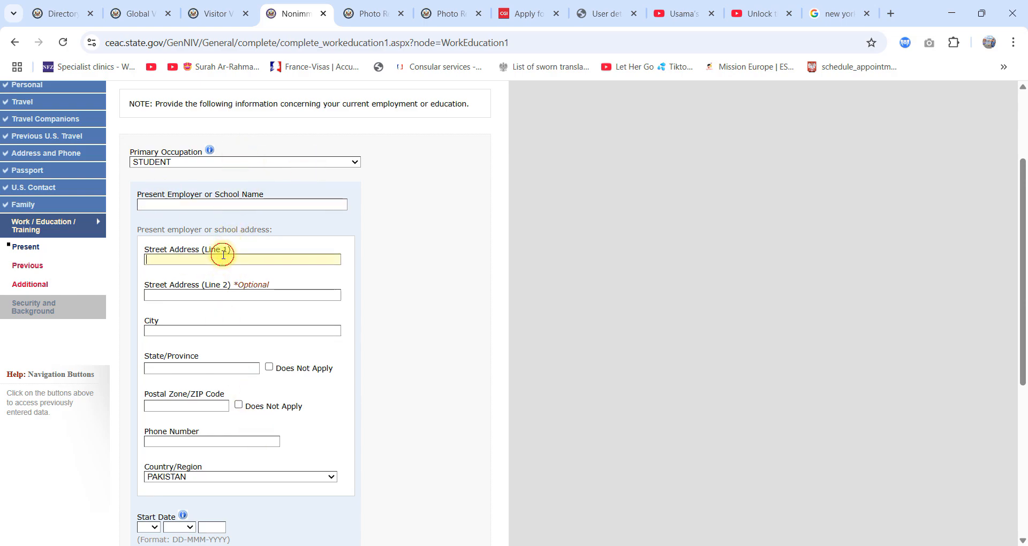
text(SADFSSA)
click(215, 294)
text(SASDFGFDSAA)
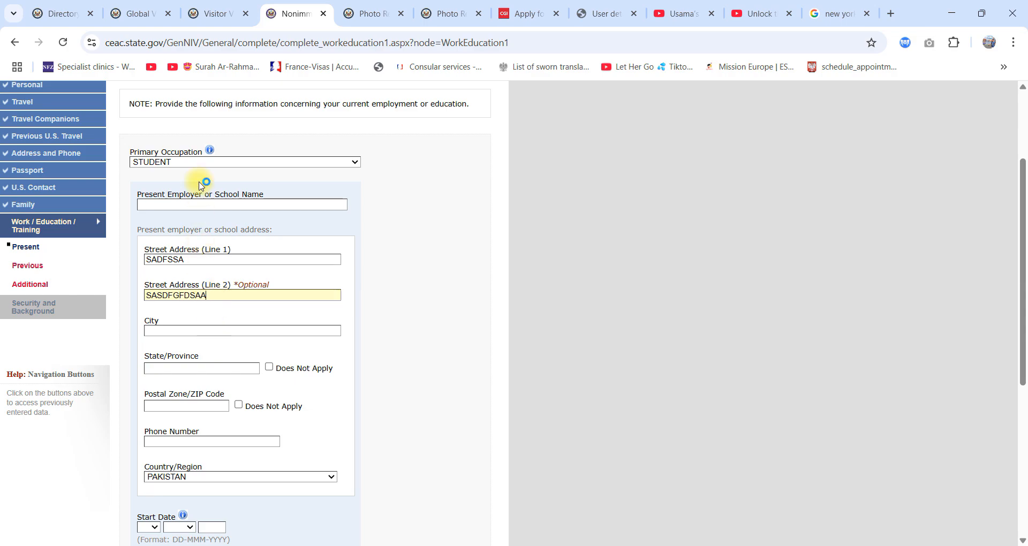
click(199, 329)
text(ADSFDGDSA)
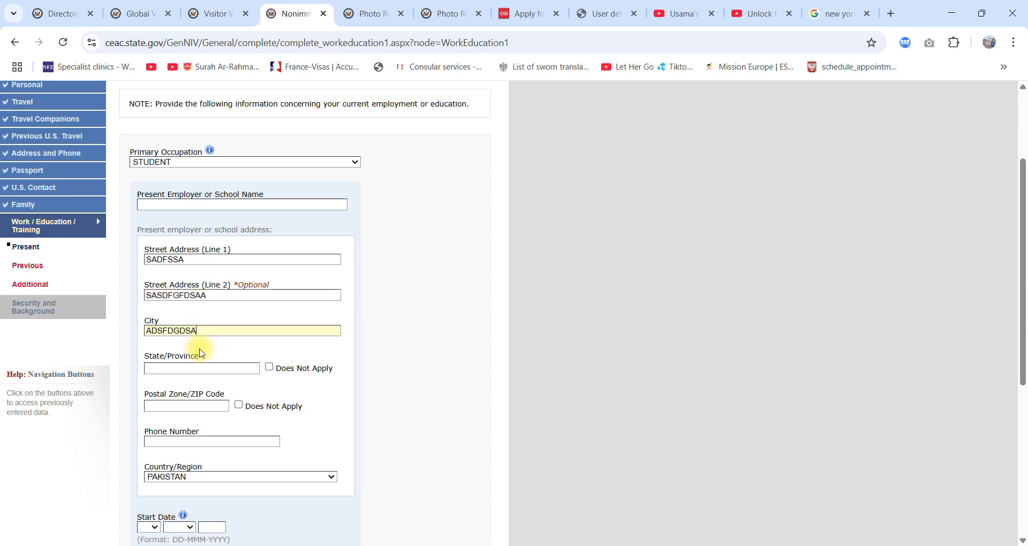
click(269, 367)
click(238, 405)
Step: Set the start date at the present school to 30 SEP 2019
scroll(294, 466, down, 3)
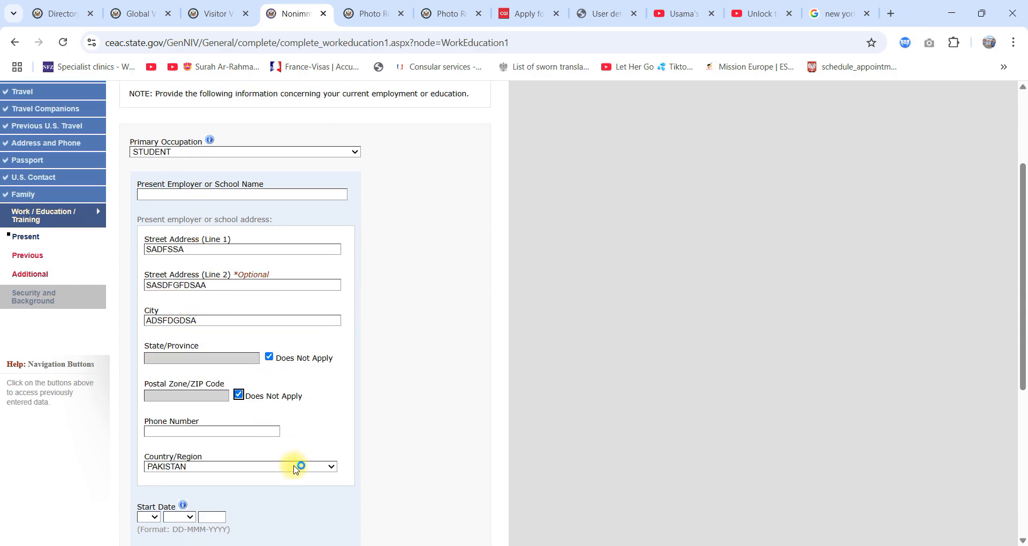
click(154, 394)
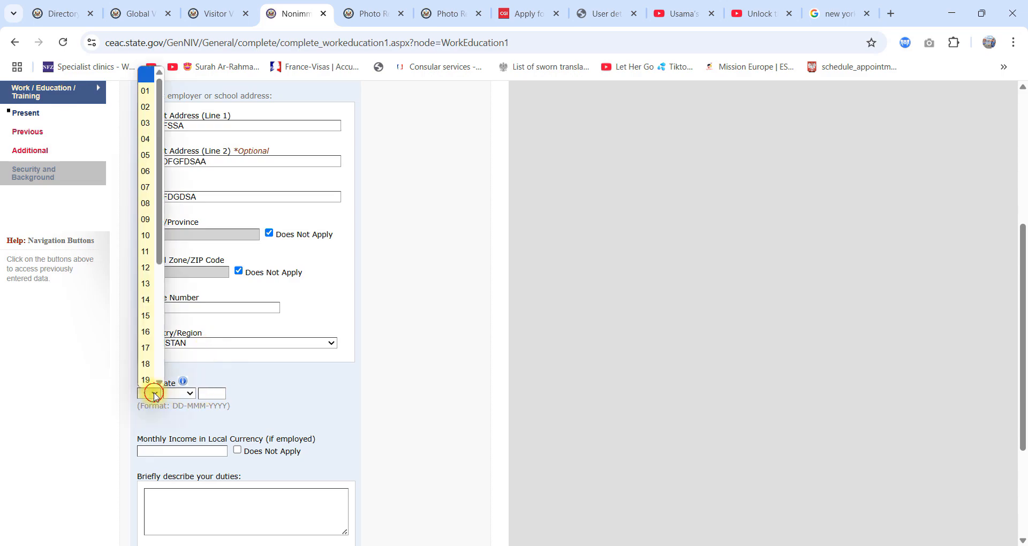
scroll(147, 359, down, 3)
click(148, 364)
click(176, 394)
click(179, 324)
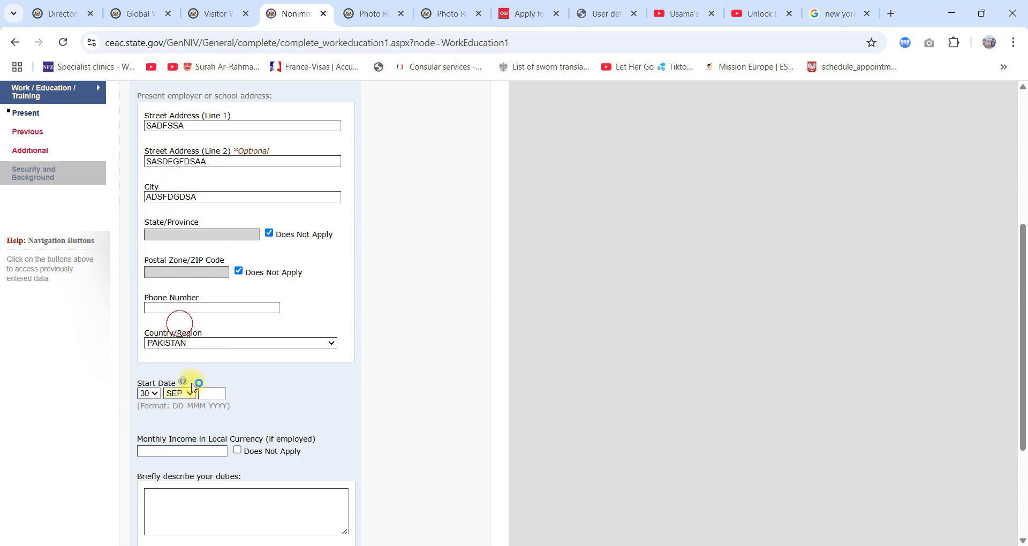
click(209, 395)
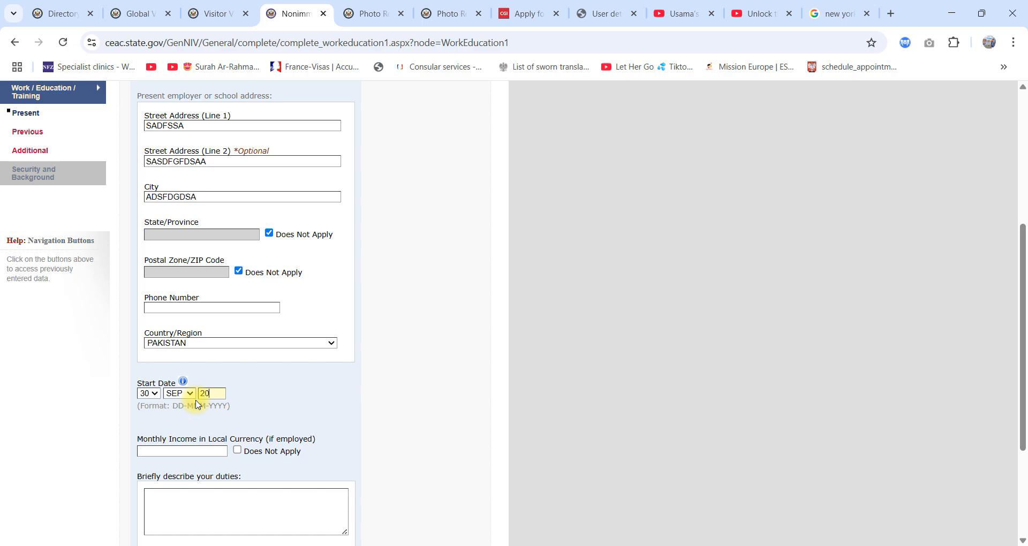
Step: Mark the monthly income as Does Not Apply after trying 300000, and try to continue to the Previous Work/Education page
scroll(198, 402, down, 3)
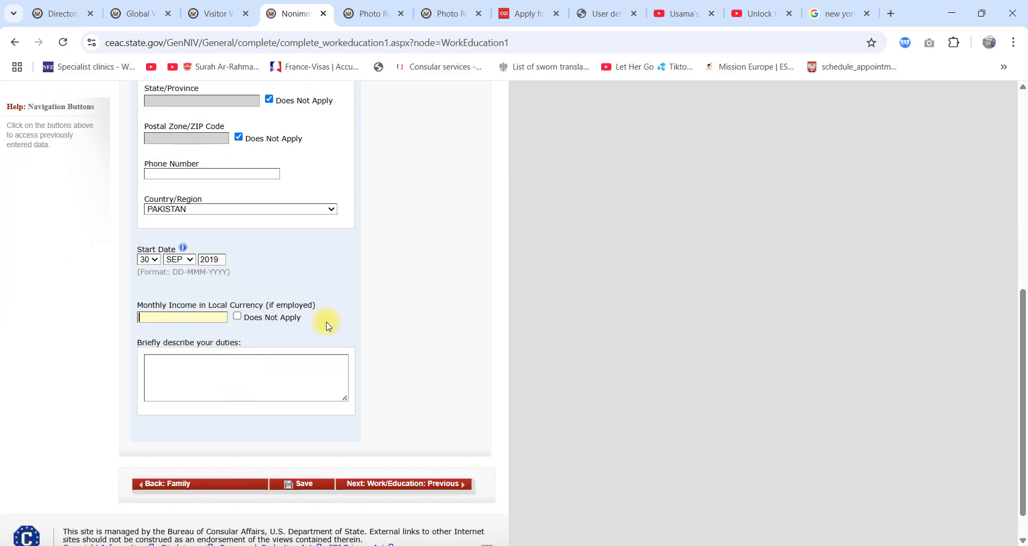
scroll(329, 325, up, 3)
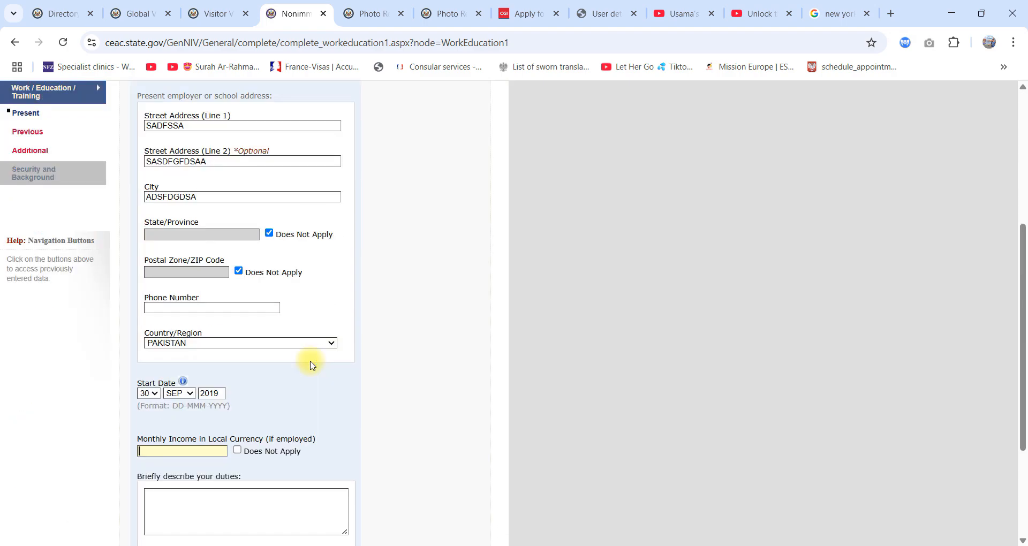
scroll(308, 362, down, 3)
scroll(313, 365, up, 6)
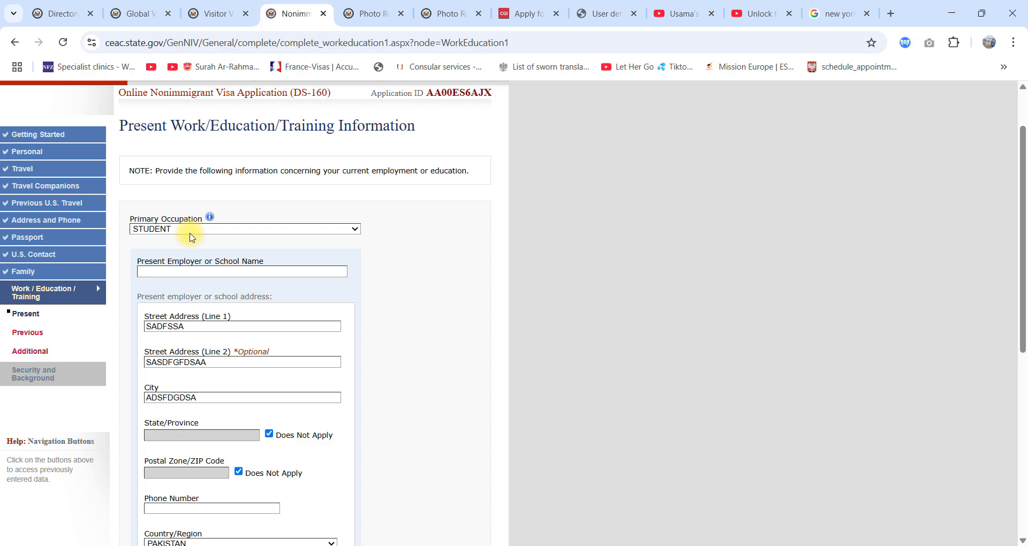
scroll(191, 238, down, 6)
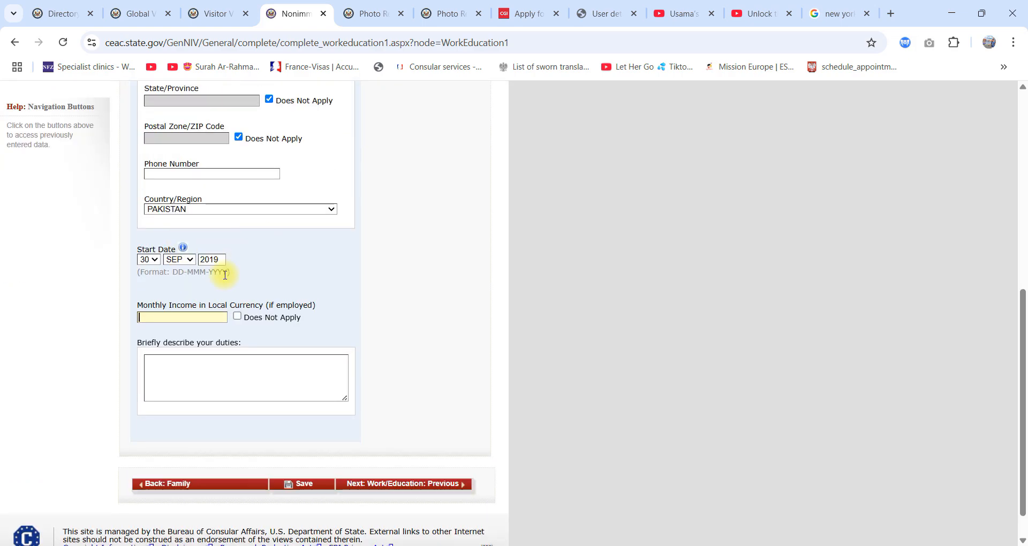
click(176, 316)
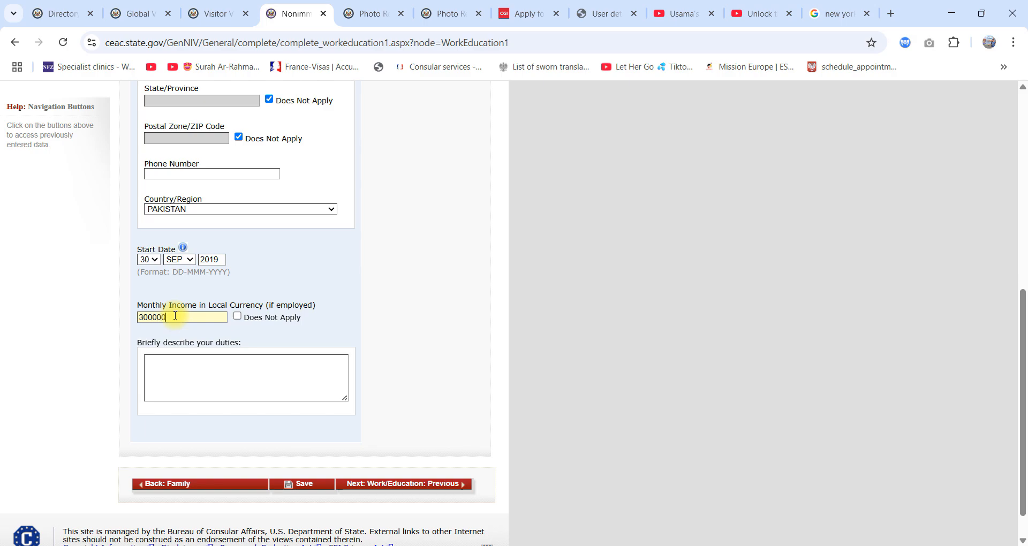
click(238, 316)
click(435, 484)
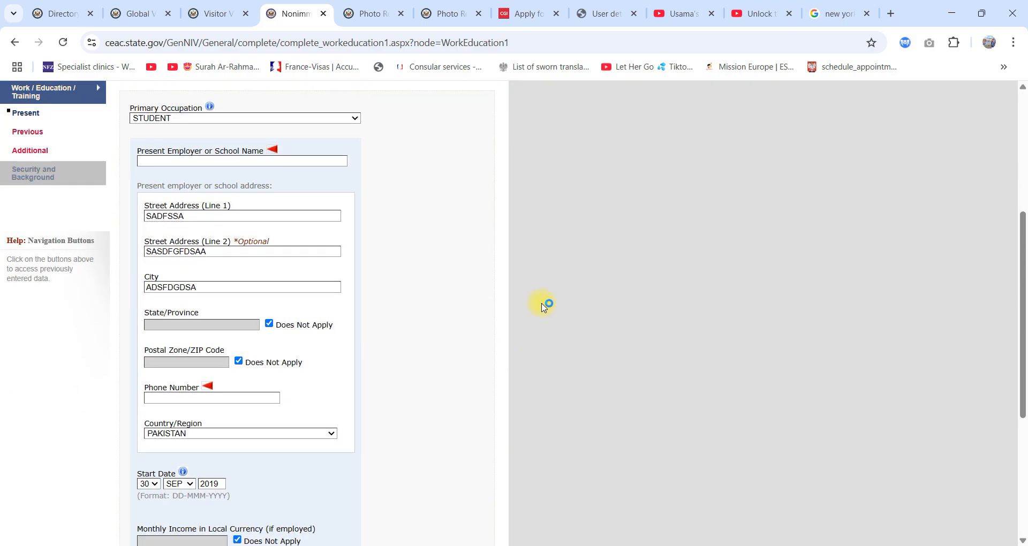
Step: Enter XCVBCXX as the present employer or school name and fill in the school's phone number
click(270, 163)
text(XCVBCXN)
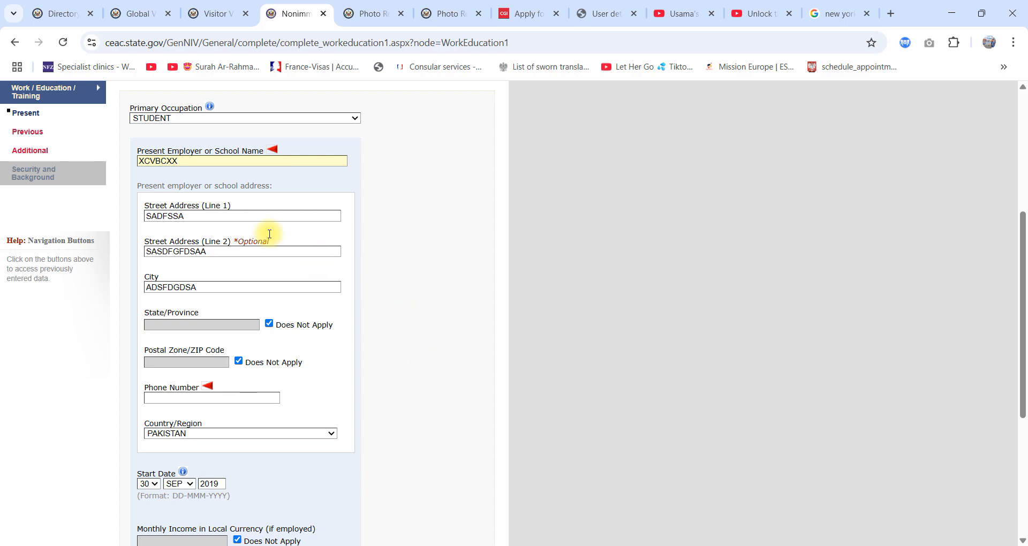
scroll(372, 390, down, 3)
click(221, 196)
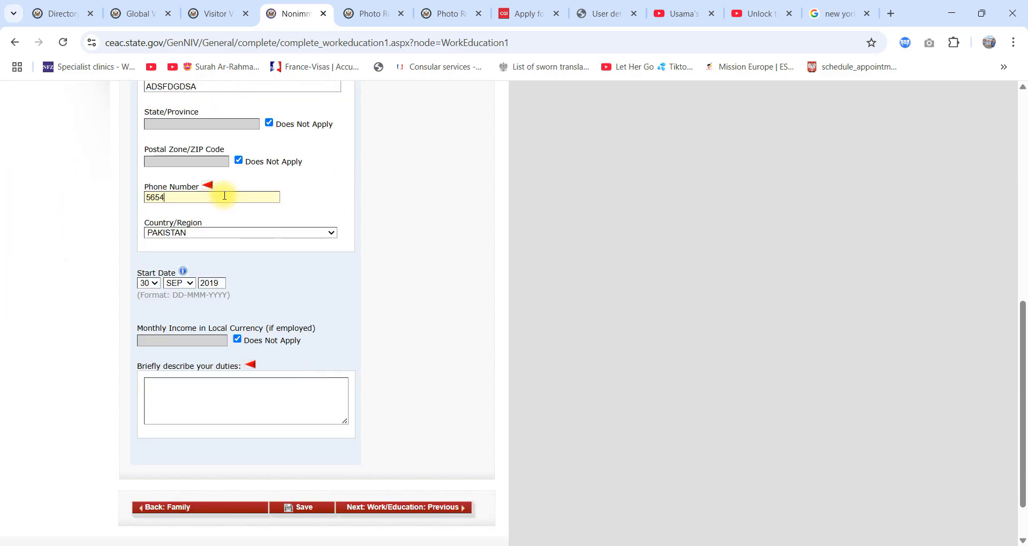
Step: Fill in the description of duties with placeholder text and continue to the Previous Work/Education page
click(242, 410)
text(N)
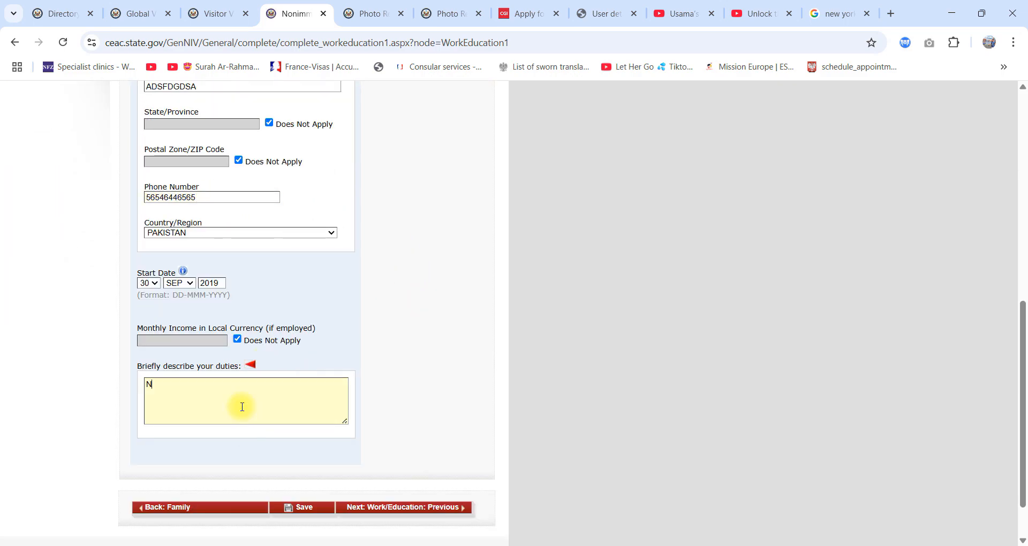
text(BVCDSADFBNGFDSFGNGFDSAFGNFSDADFDGFHGFFSDASFGFGNFGDFSDFGFNGGFDF)
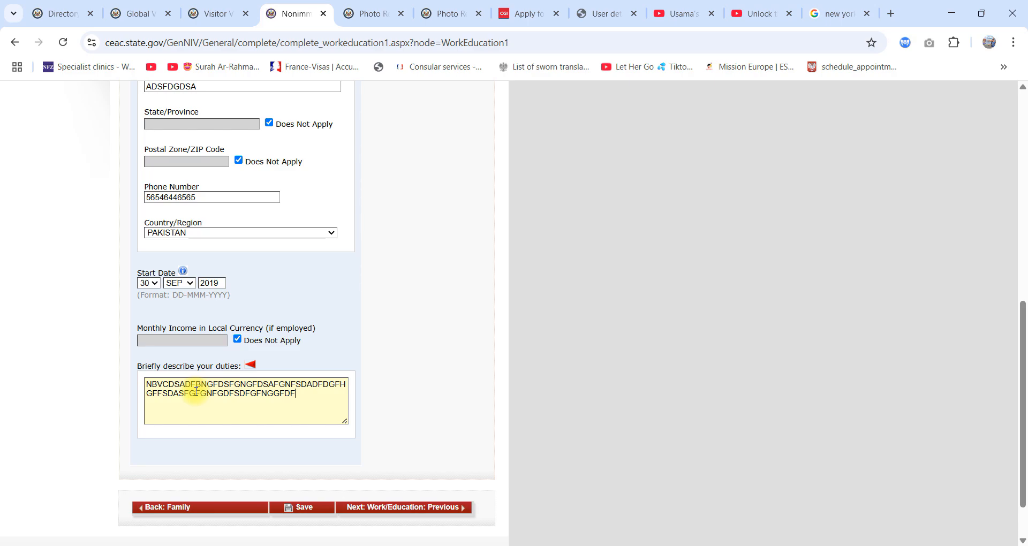
scroll(372, 506, down, 1)
click(381, 450)
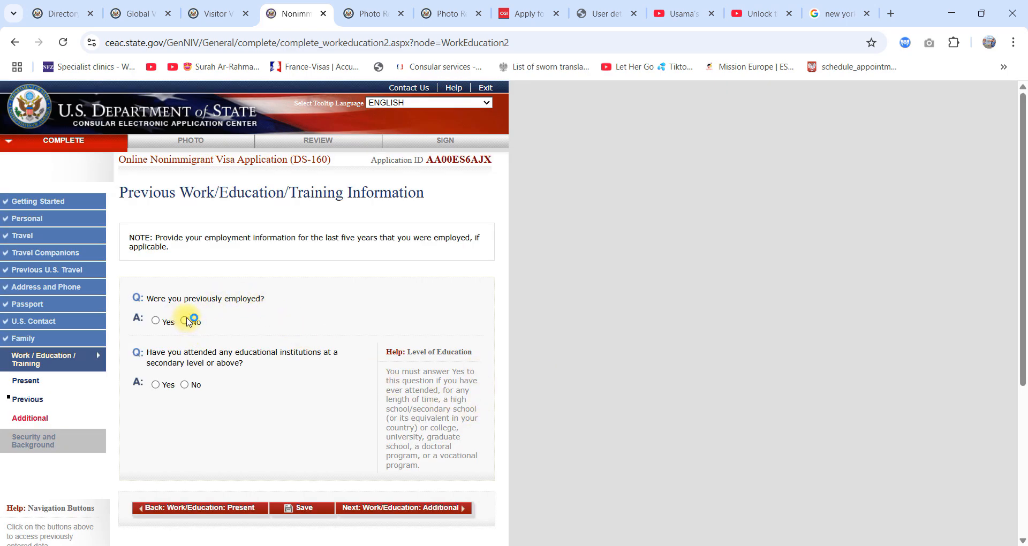
Step: Answer No to the question about previous employment
click(156, 320)
click(185, 321)
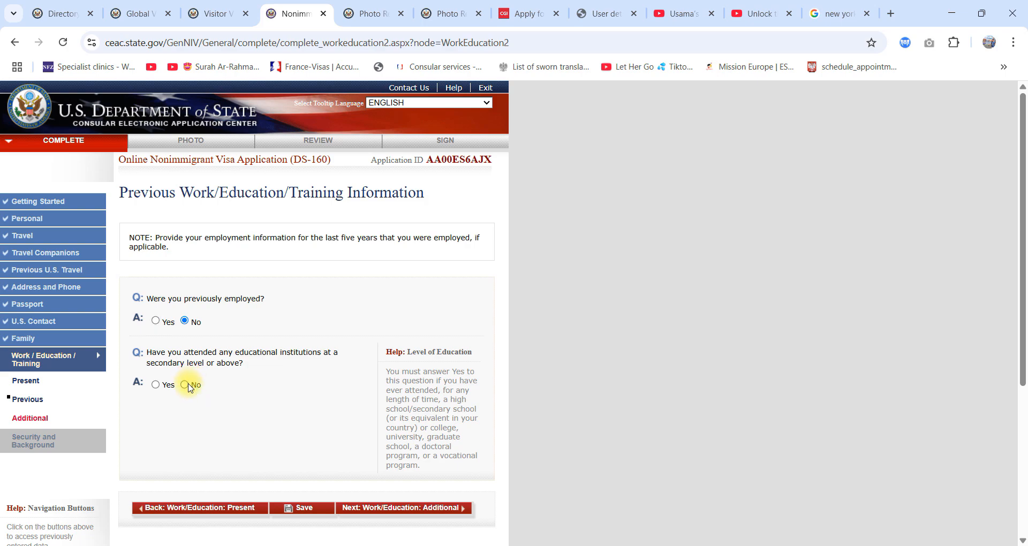
Step: Try answering Yes to having attended secondary-level or higher educational institutions and review the institution, address, course and attendance date fields
click(156, 385)
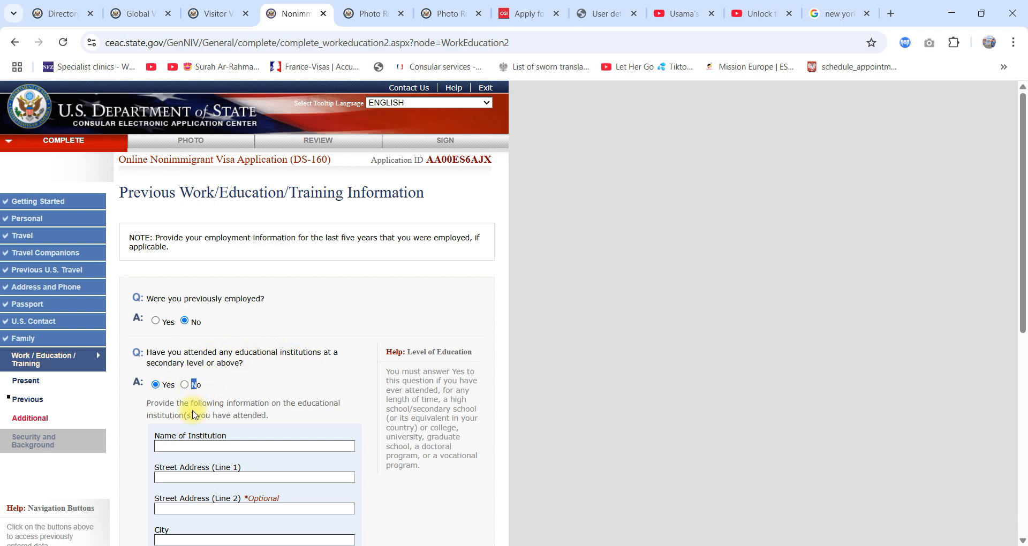
scroll(183, 413, down, 2)
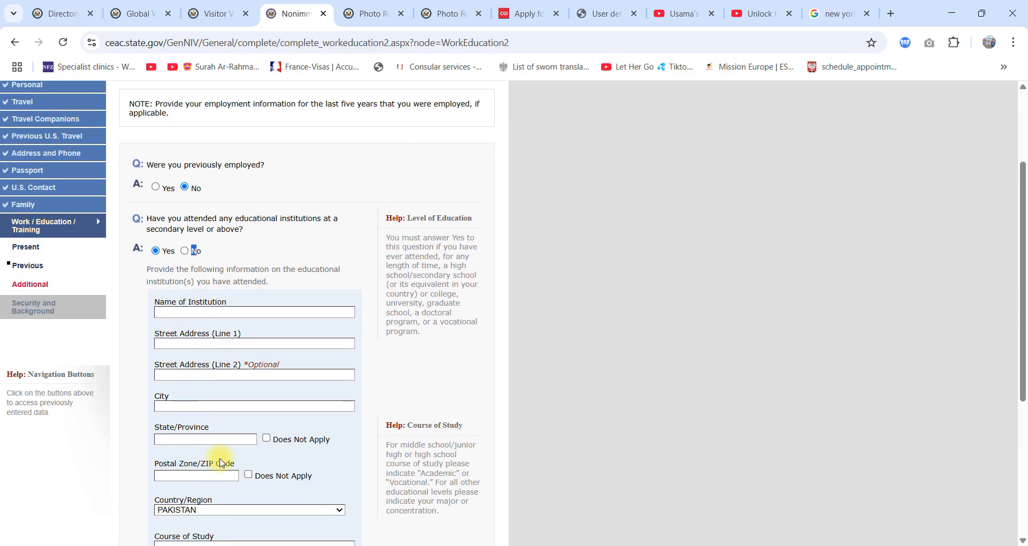
scroll(228, 329, down, 4)
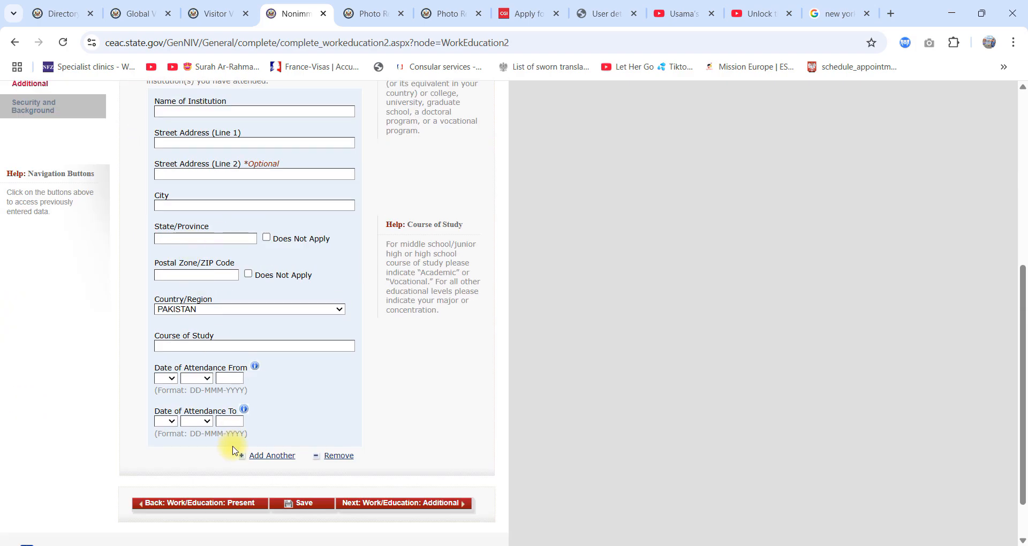
scroll(195, 333, up, 5)
click(192, 316)
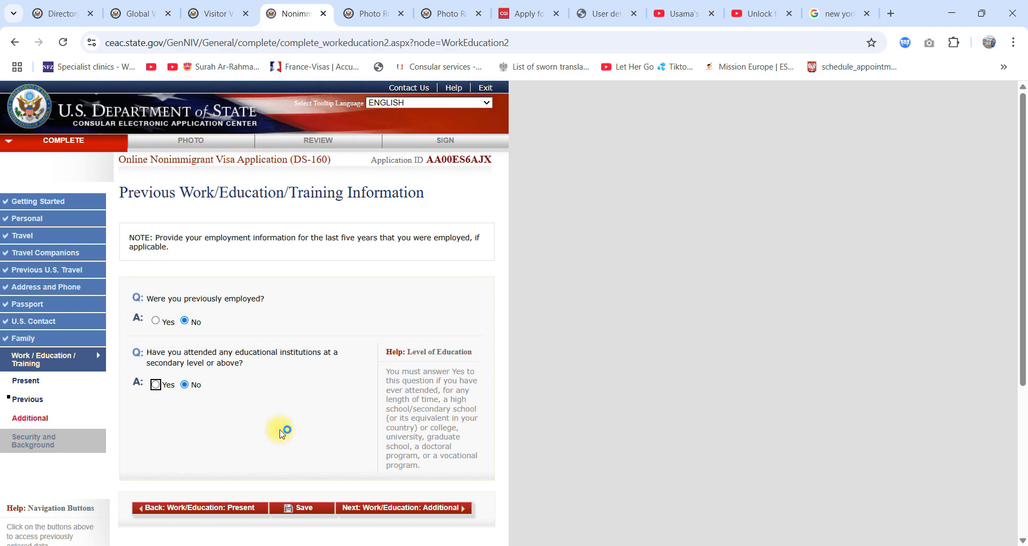
click(157, 385)
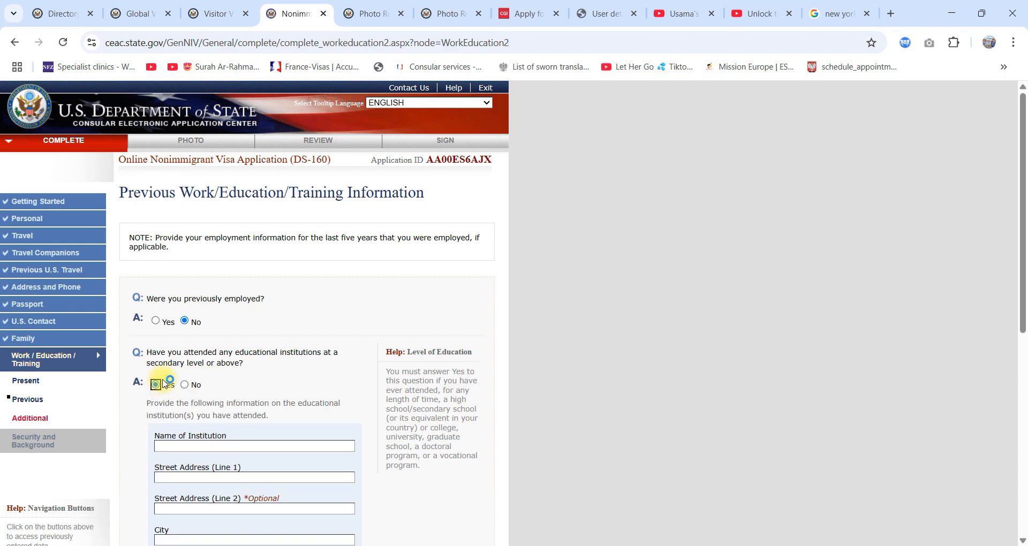
scroll(331, 441, down, 3)
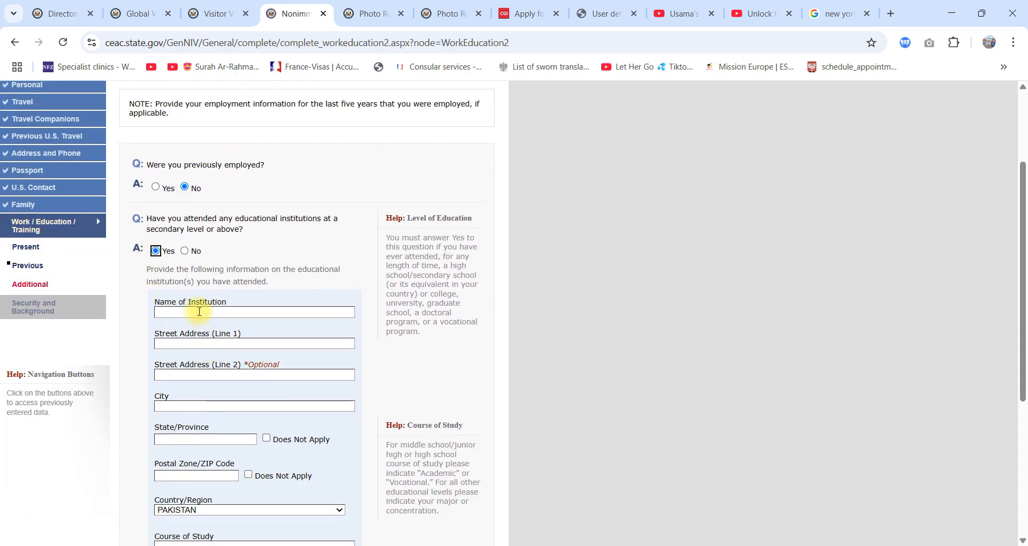
scroll(199, 311, down, 5)
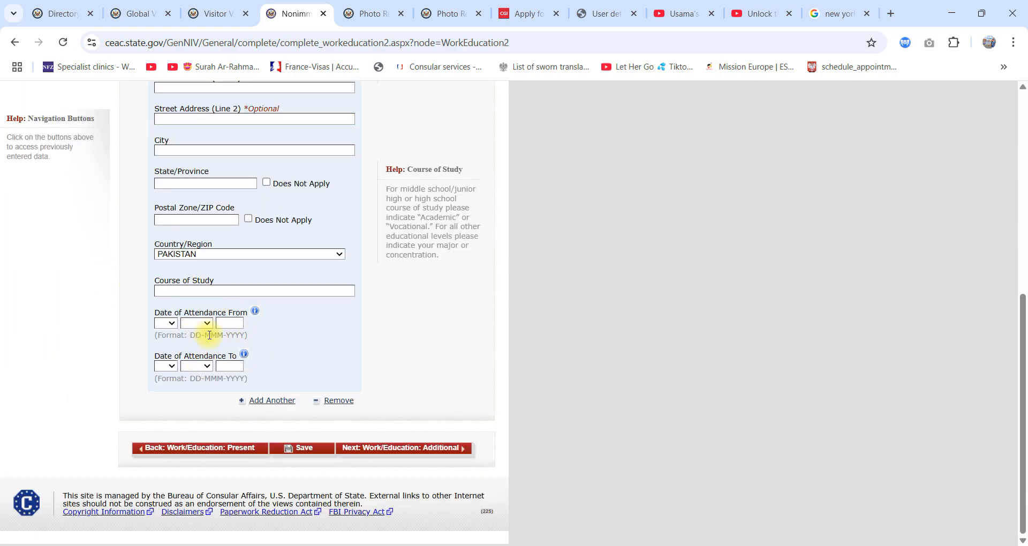
scroll(354, 372, up, 10)
scroll(291, 402, down, 2)
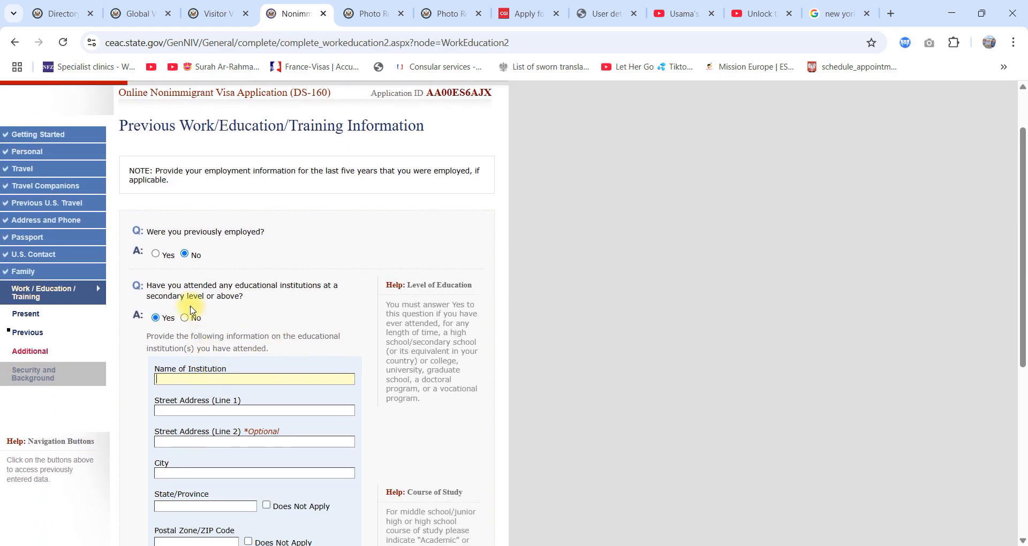
Step: Answer No to having attended secondary-level or higher educational institutions and continue to the Additional Work/Education/Training page
click(185, 318)
scroll(493, 395, down, 3)
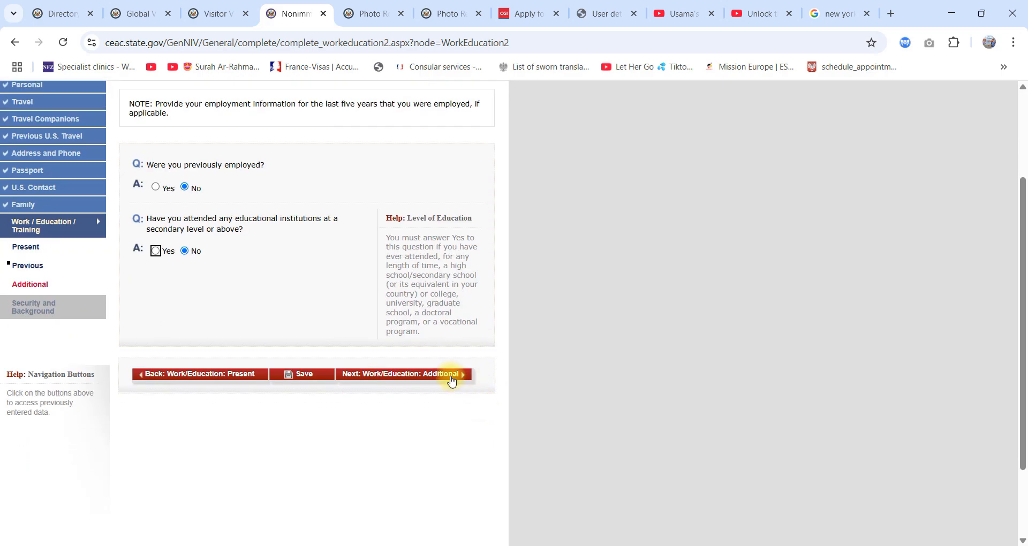
click(462, 370)
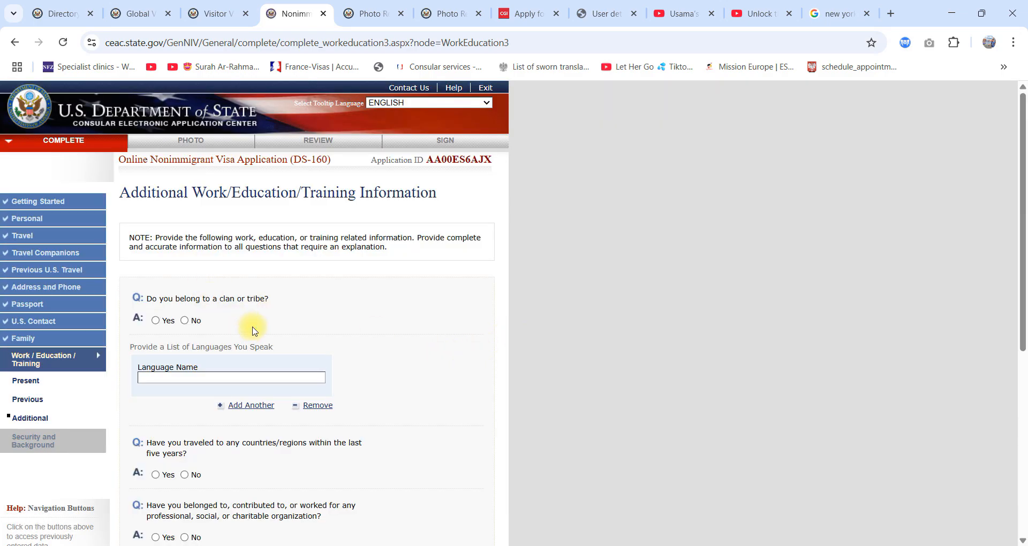
Step: List ENGLISH as a spoken language and answer No to clan or tribe membership and to travel within the last five years
click(184, 321)
scroll(202, 270, down, 3)
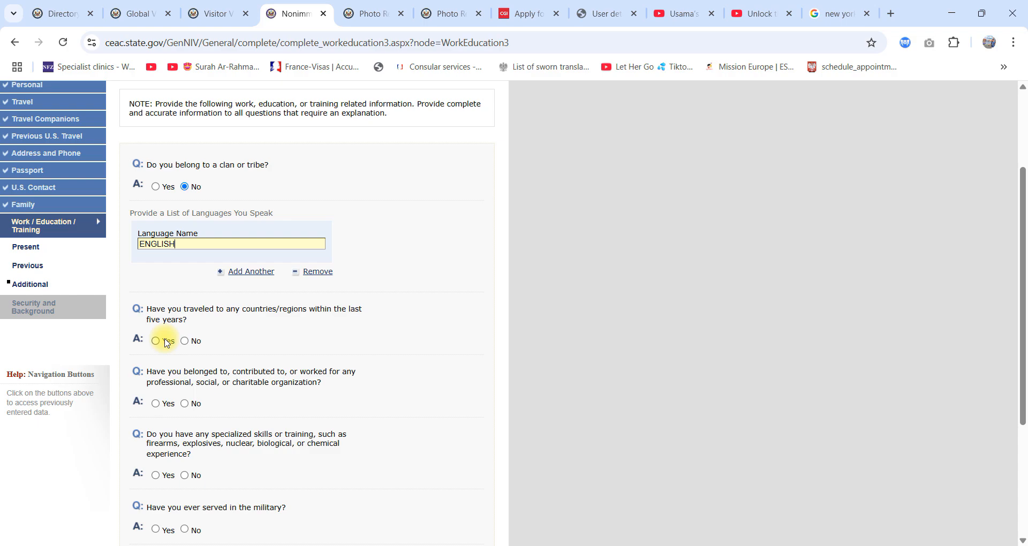
click(163, 341)
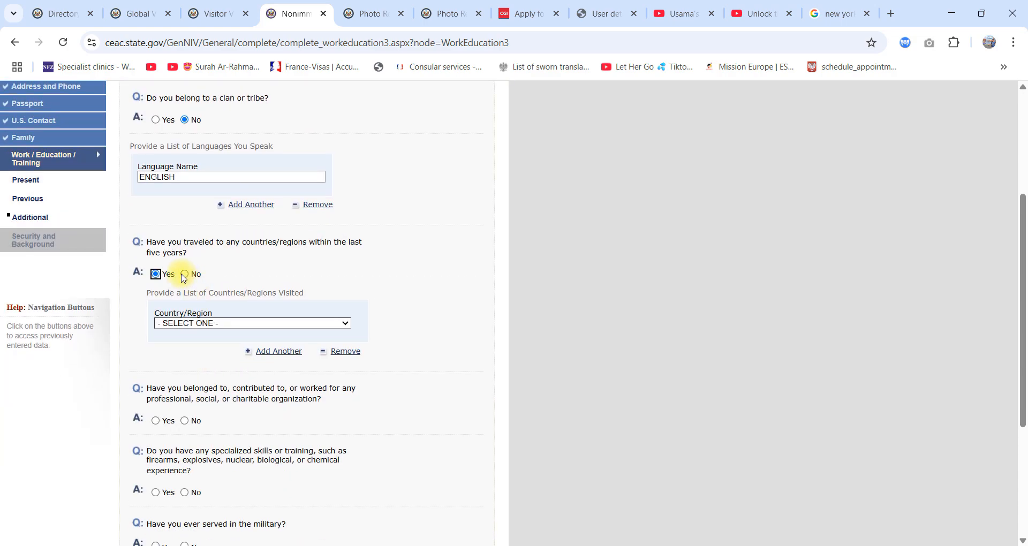
click(184, 274)
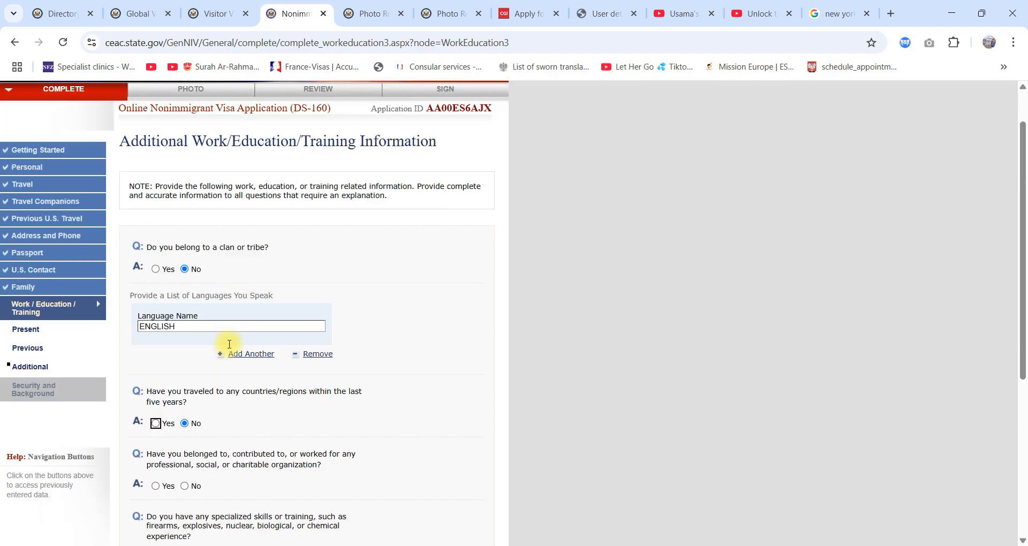
Step: Answer No to the organization, specialized skills, military service and paramilitary questions, and continue to Security and Background
click(184, 337)
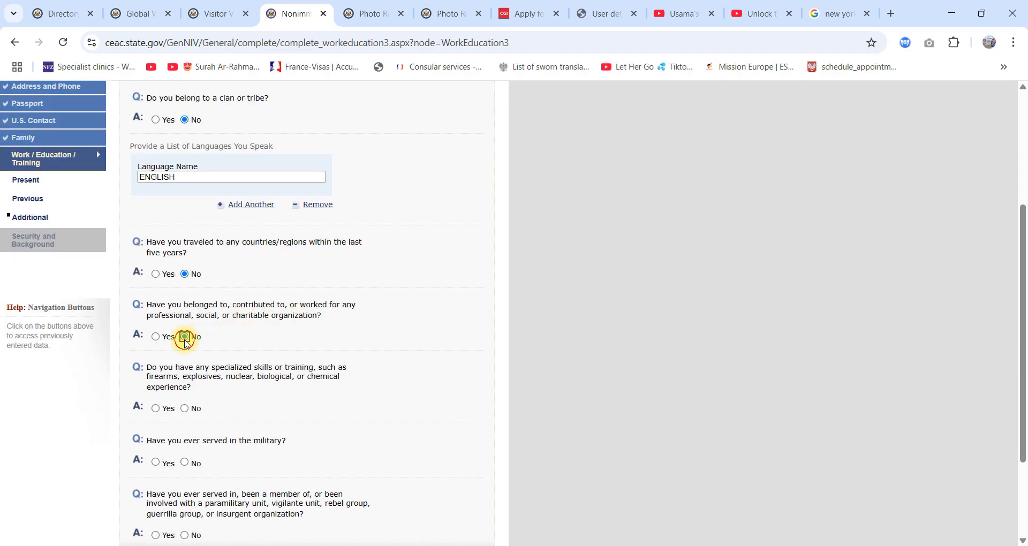
scroll(223, 320, down, 3)
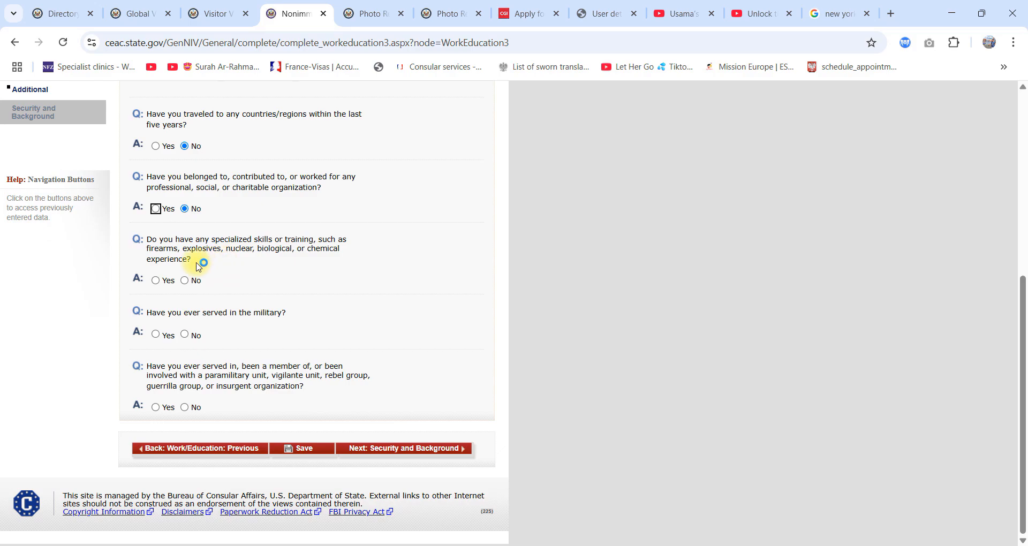
click(185, 281)
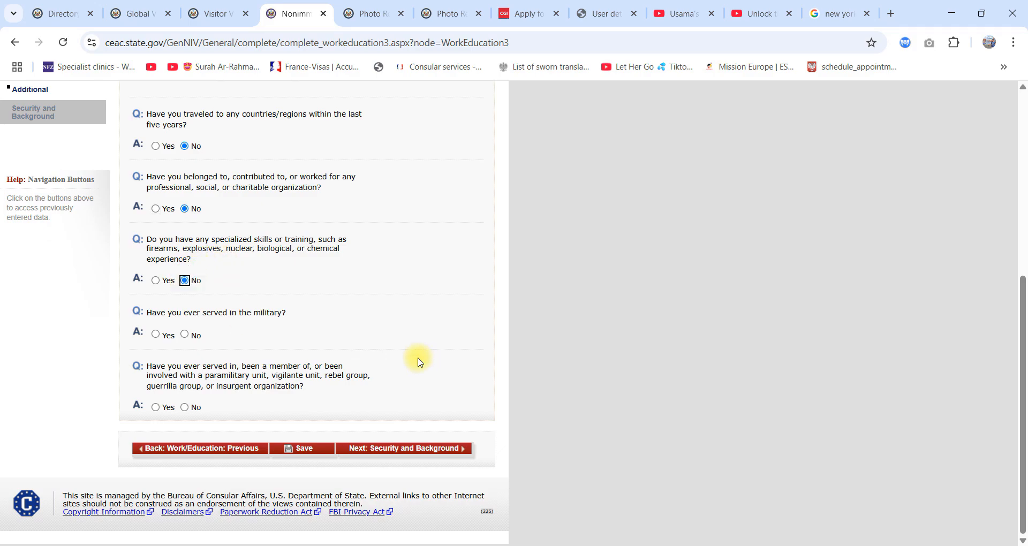
click(185, 334)
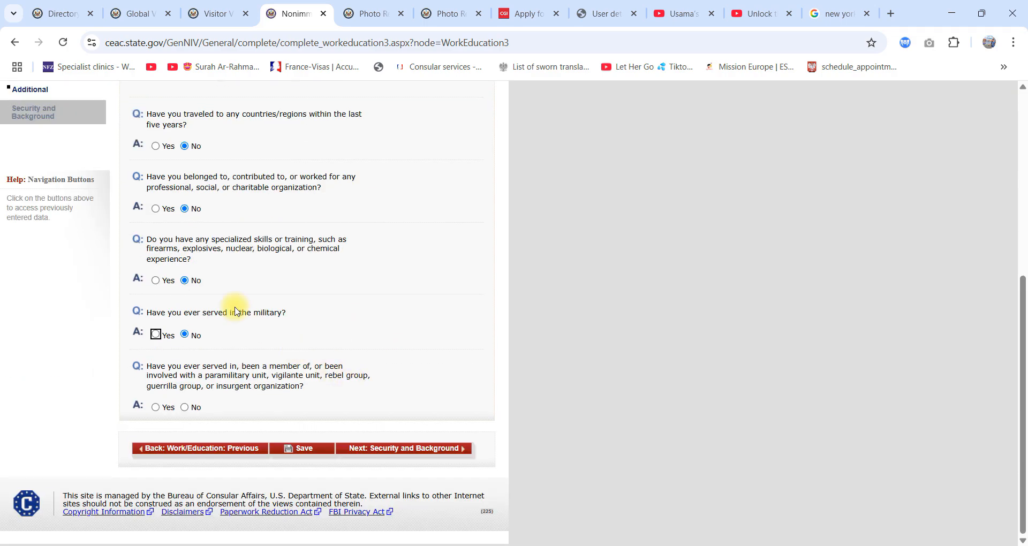
click(185, 407)
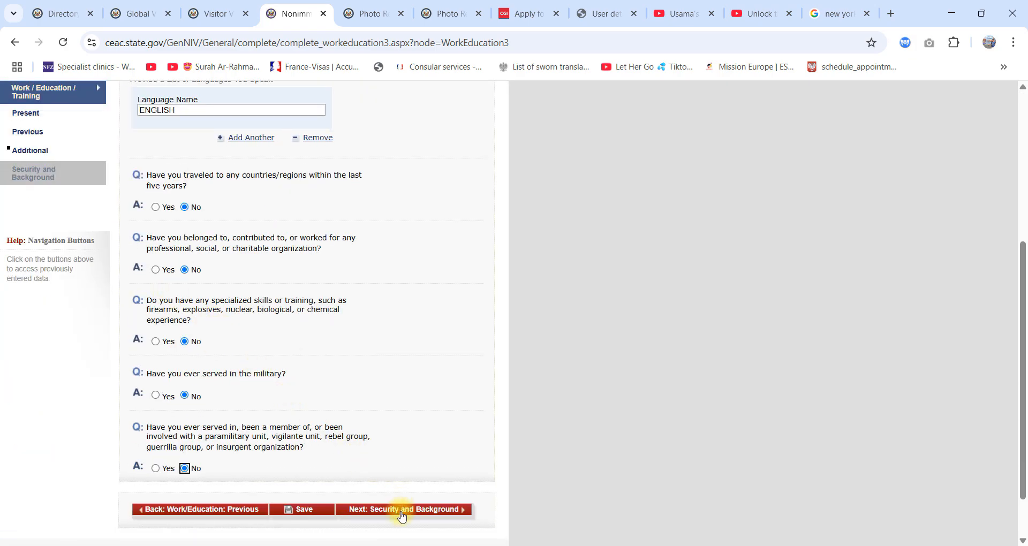
click(402, 511)
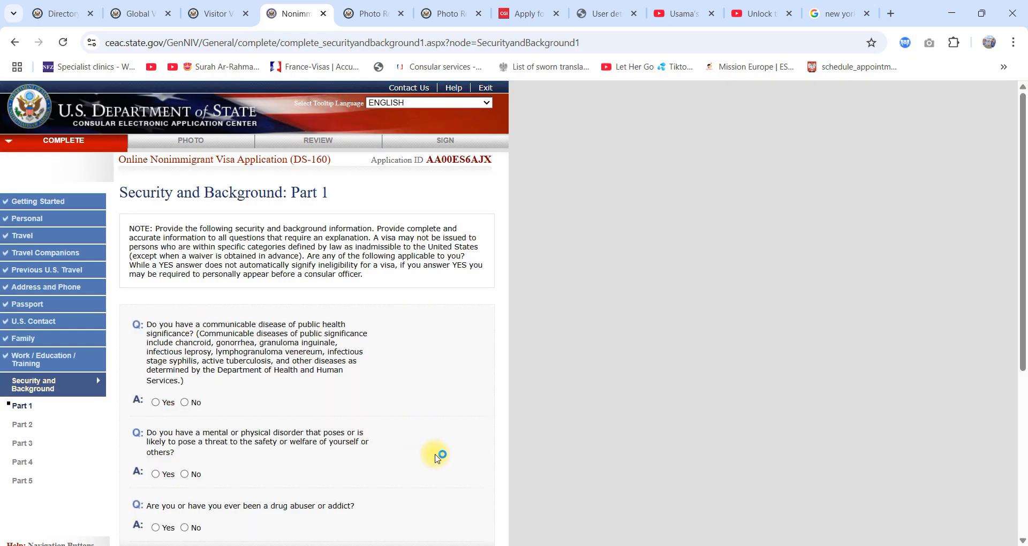
Step: Answer No to the communicable disease, mental or physical disorder and drug abuse questions, and continue to Security and Background Part 2
scroll(436, 458, down, 3)
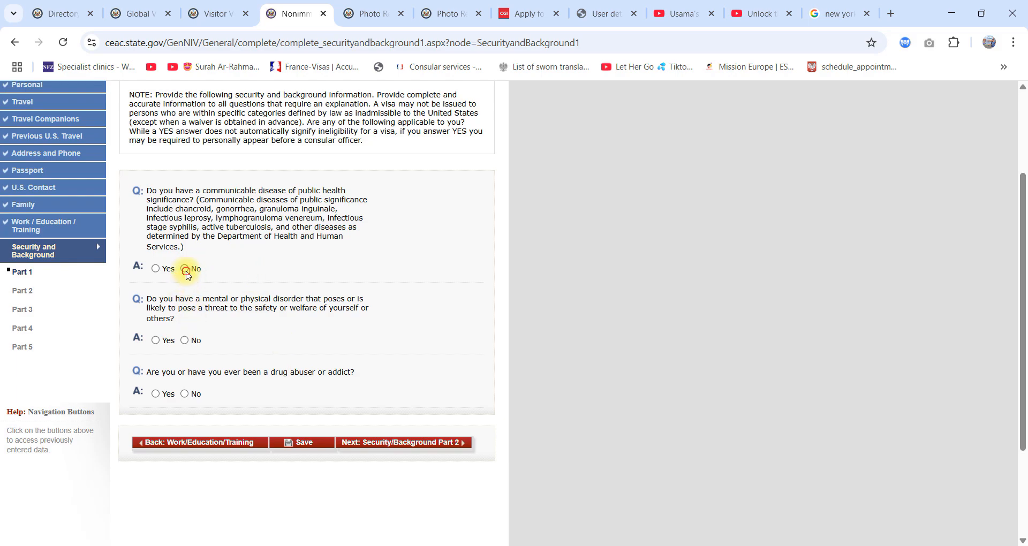
click(185, 270)
click(186, 340)
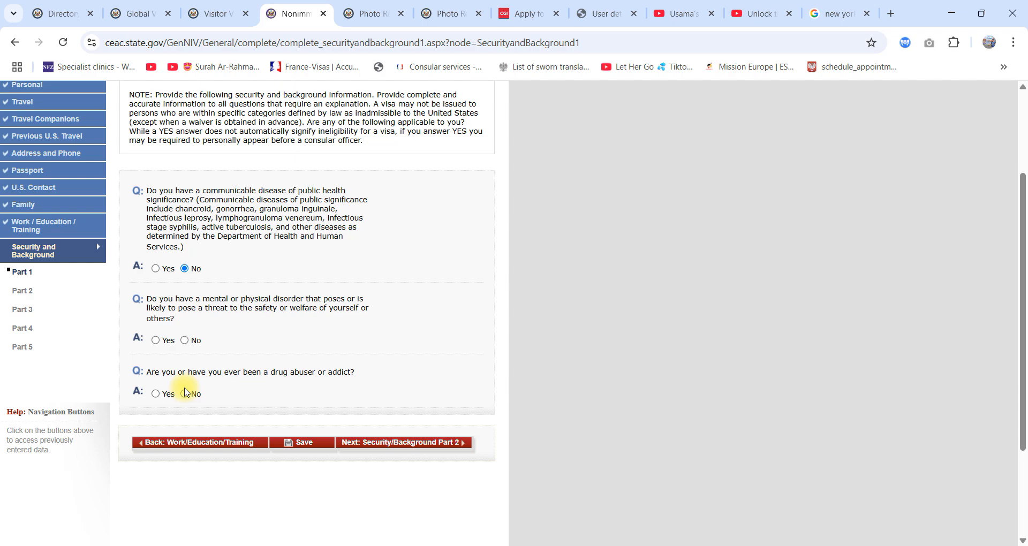
click(185, 394)
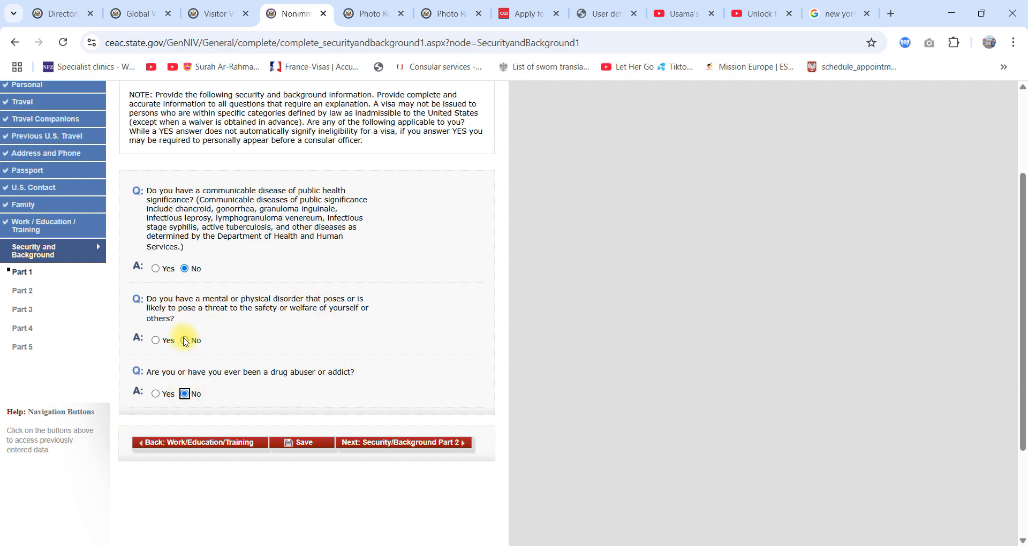
click(185, 341)
click(414, 445)
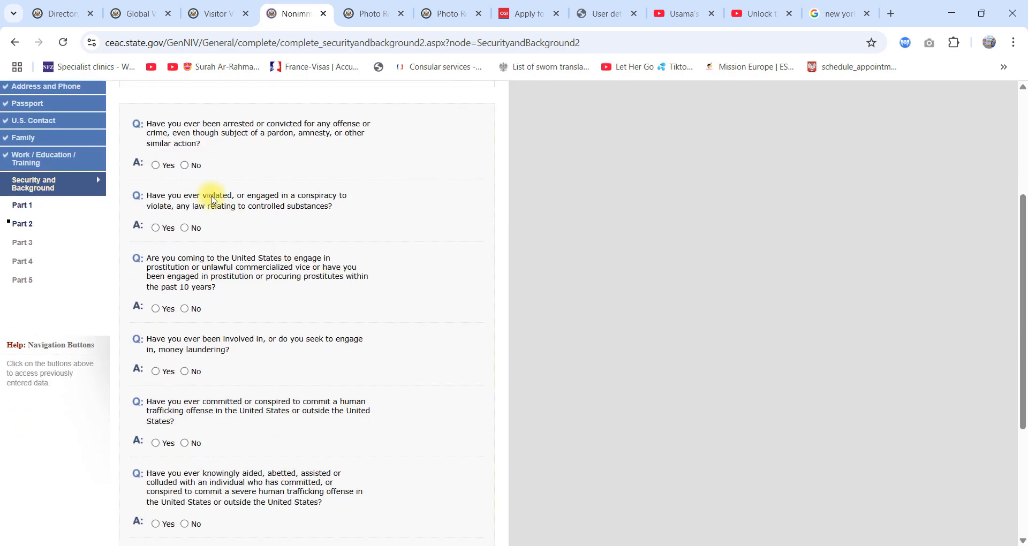
Step: Answer No to all Part 2 questions on arrests, controlled substances, prostitution, money laundering and human trafficking, and continue to Part 3
click(184, 165)
click(184, 228)
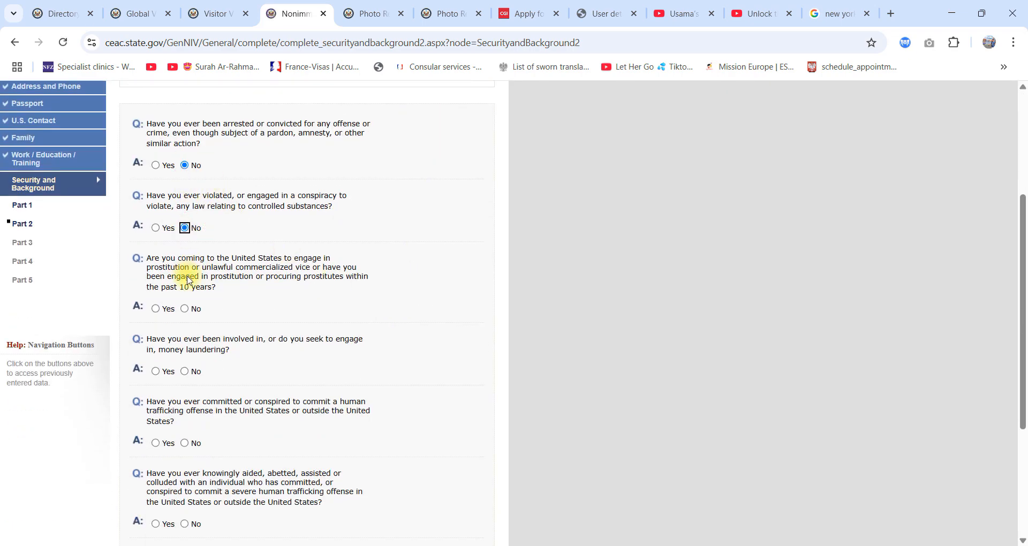
click(184, 309)
click(195, 372)
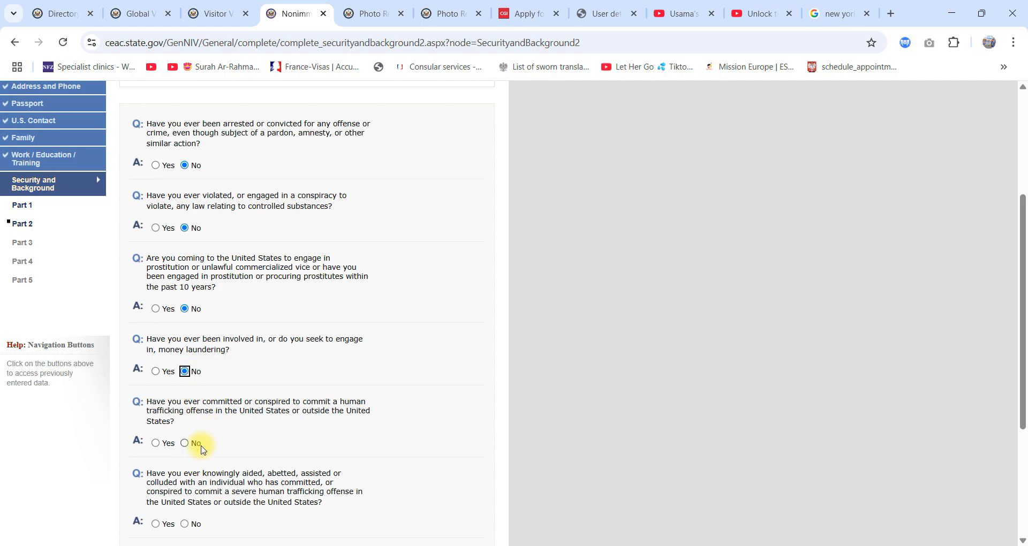
click(194, 443)
scroll(201, 505, down, 2)
click(185, 389)
click(184, 480)
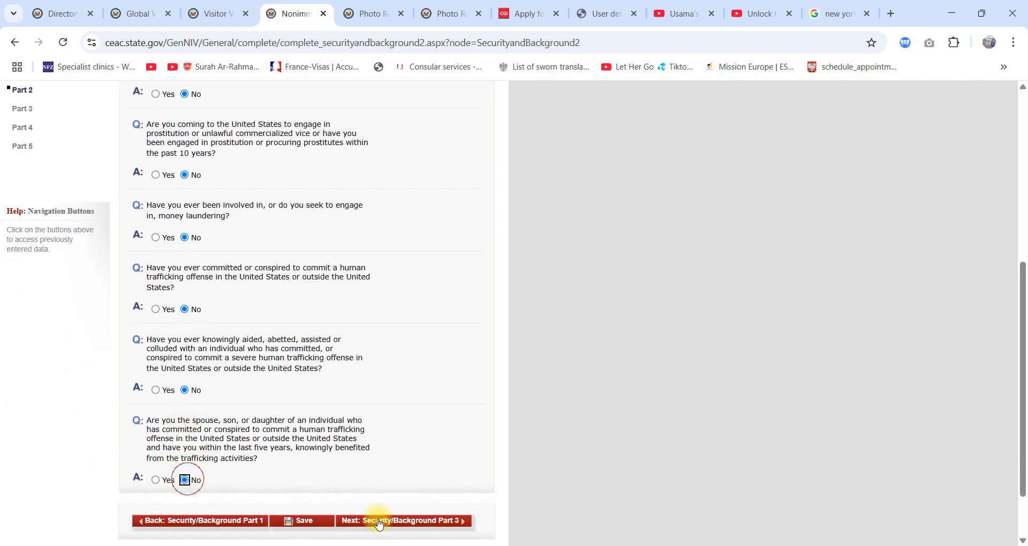
click(379, 520)
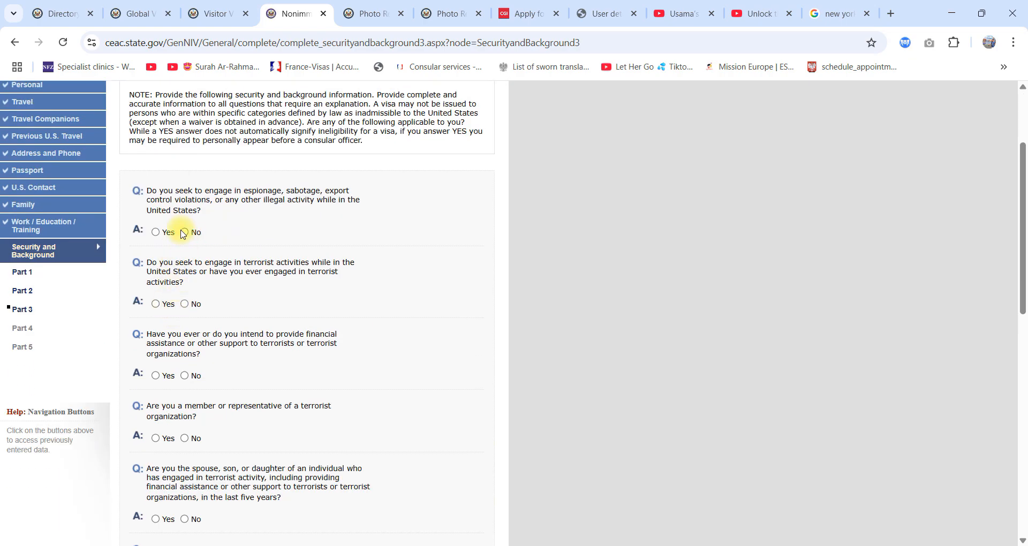
Step: Answer No to the Part 3 questions on espionage, terrorist activities, support, membership and family ties, and genocide
click(189, 232)
click(185, 304)
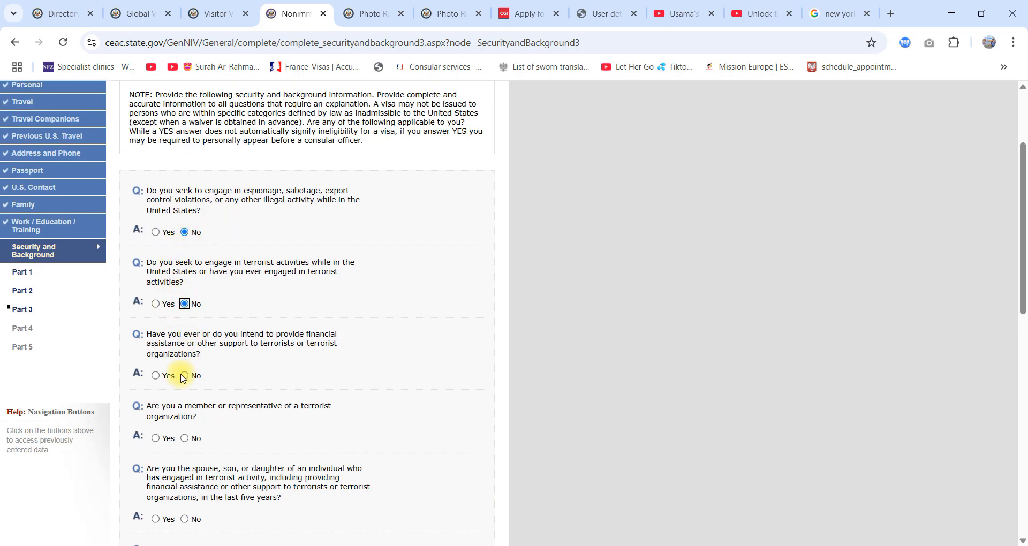
click(185, 376)
click(185, 438)
scroll(251, 444, down, 4)
click(185, 318)
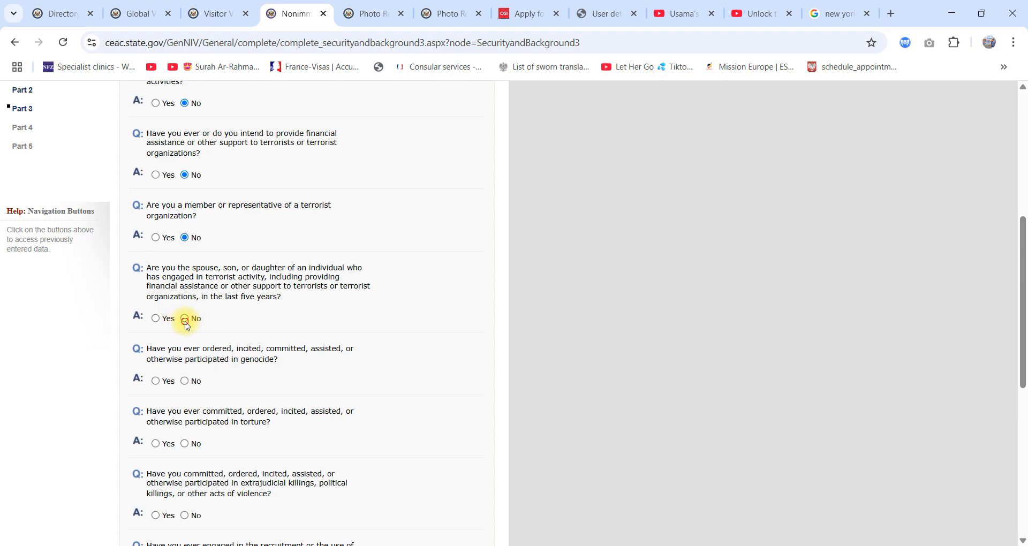
click(184, 381)
Step: Answer No to the remaining Part 3 questions, from torture through coercive organ transplantation, and continue to Part 4
scroll(198, 370, down, 4)
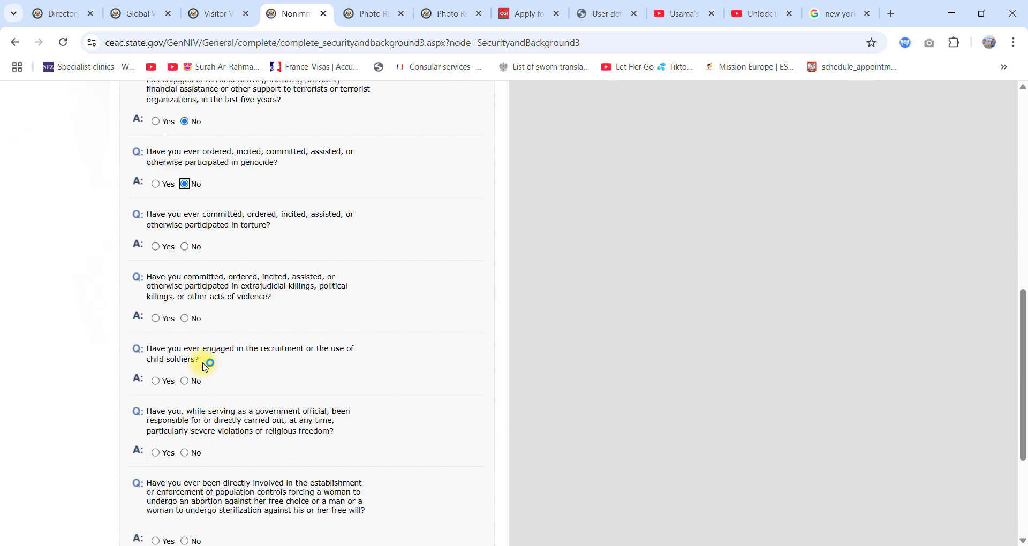
click(183, 246)
click(185, 314)
click(203, 379)
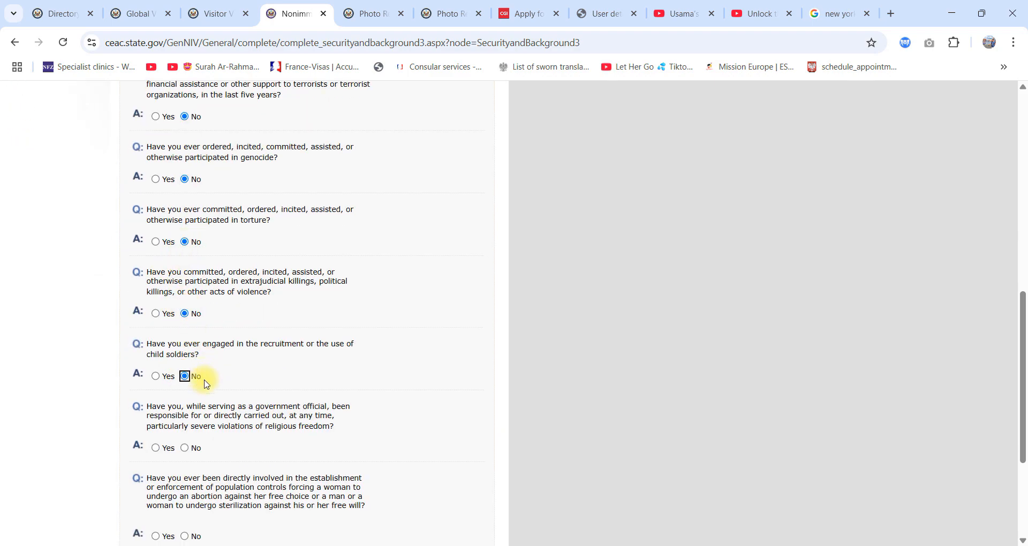
scroll(206, 384, down, 4)
click(185, 256)
click(185, 345)
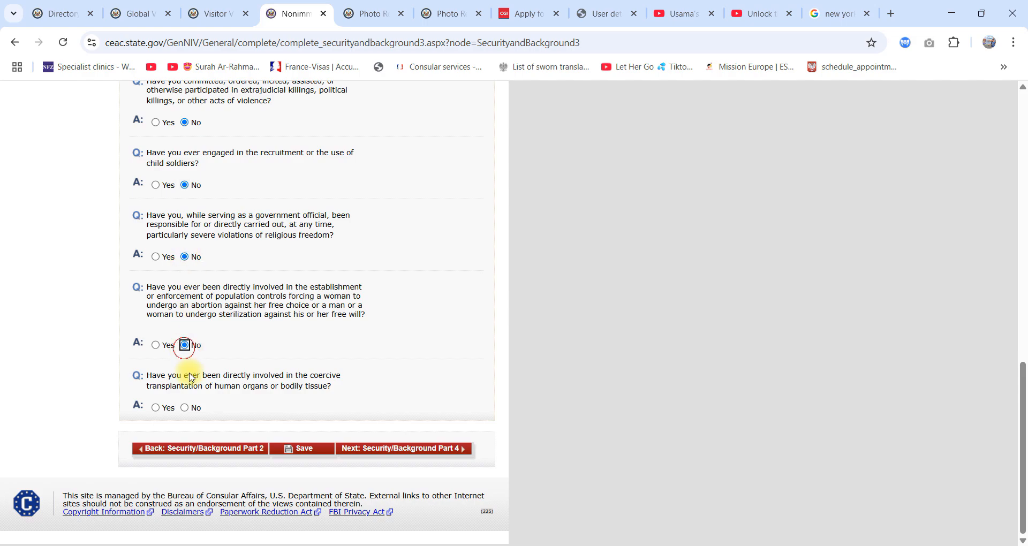
click(194, 403)
click(386, 449)
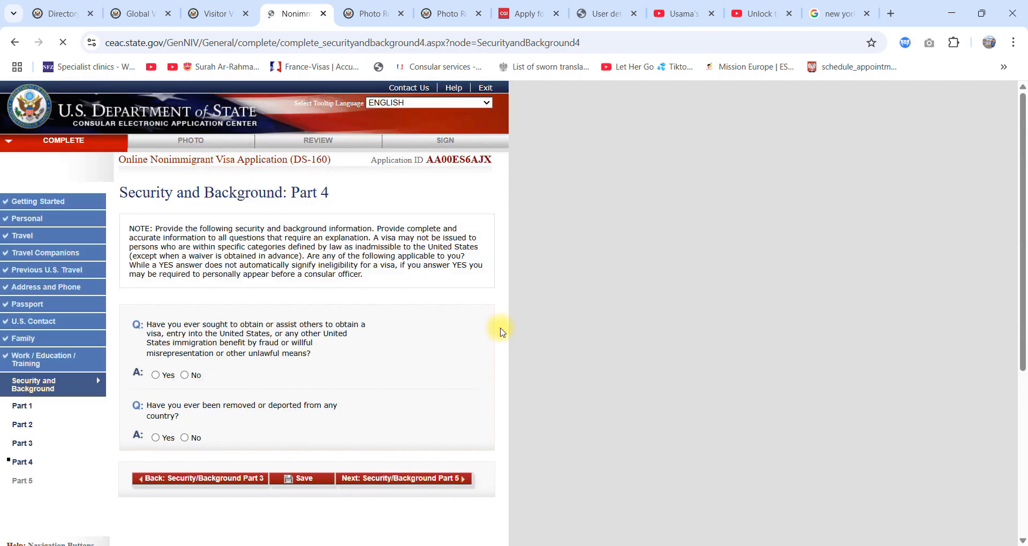
Step: Answer No to the Part 4 questions on visa fraud or misrepresentation and on removal or deportation from any country
click(185, 375)
click(184, 438)
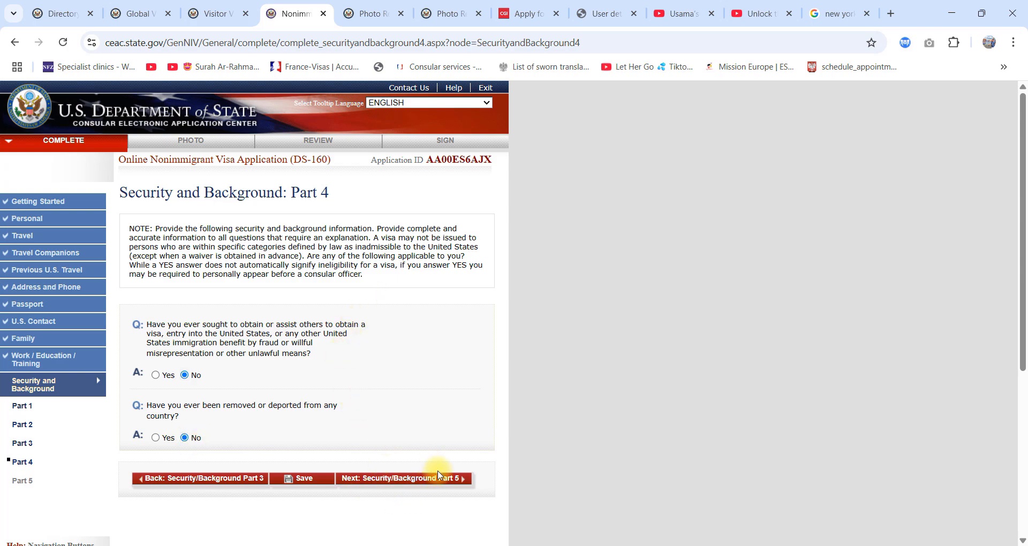
Step: Answer No to the Part 5 questions on child custody, unlawful voting and renounced citizenship, and continue to the Photo section
click(423, 482)
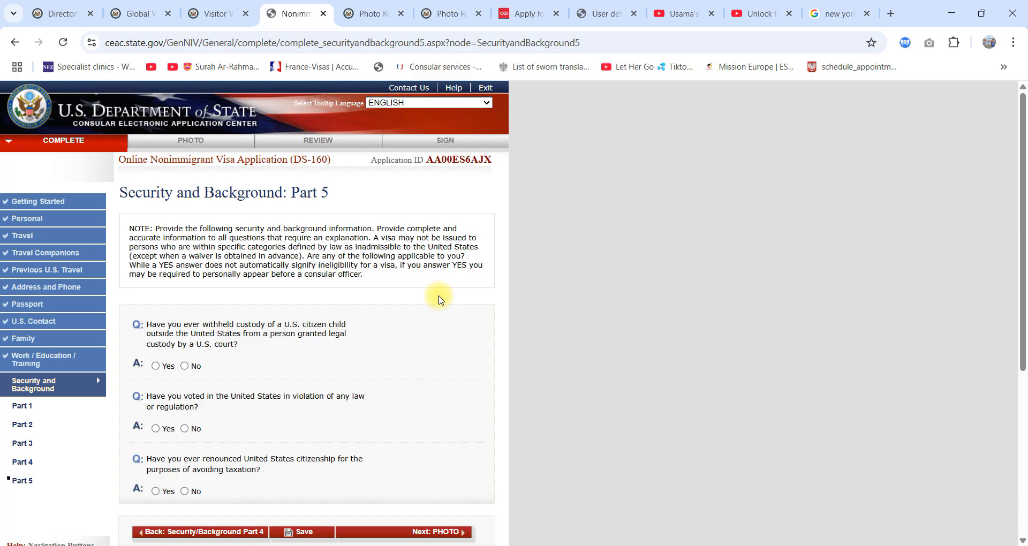
click(185, 366)
click(185, 428)
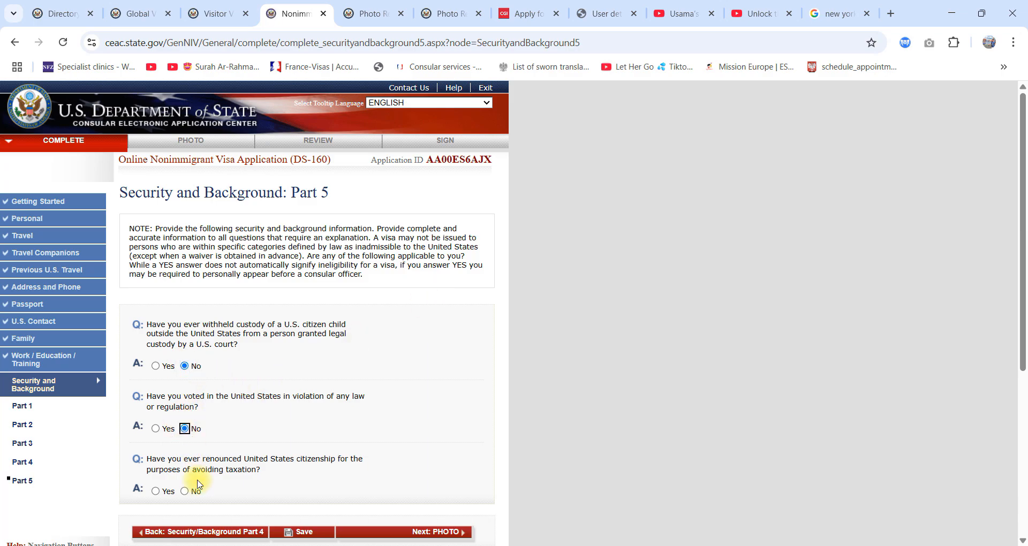
click(185, 492)
click(431, 532)
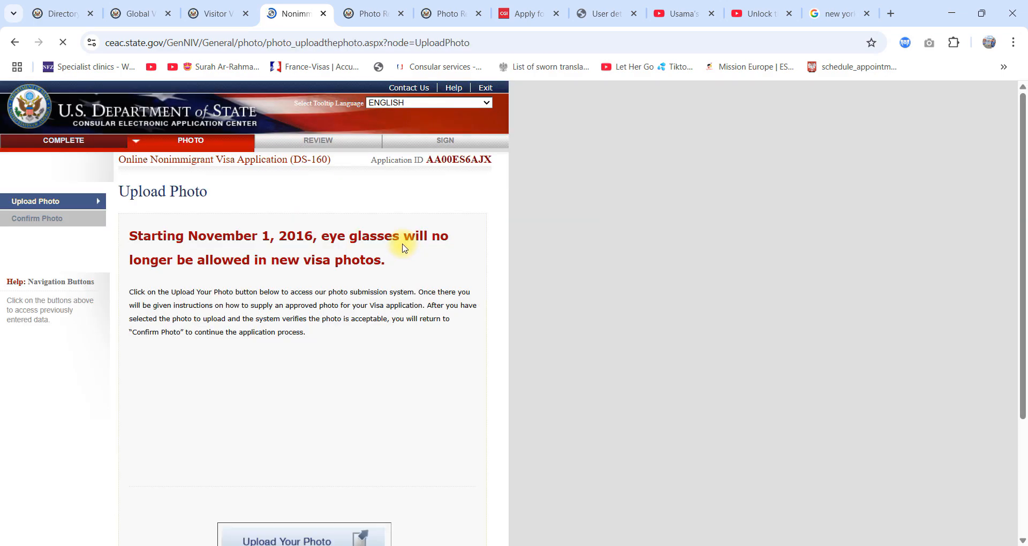
Step: Open the photo upload page, choose po.jpg from Downloads and submit it for the photo quality check
scroll(390, 339, down, 3)
click(330, 379)
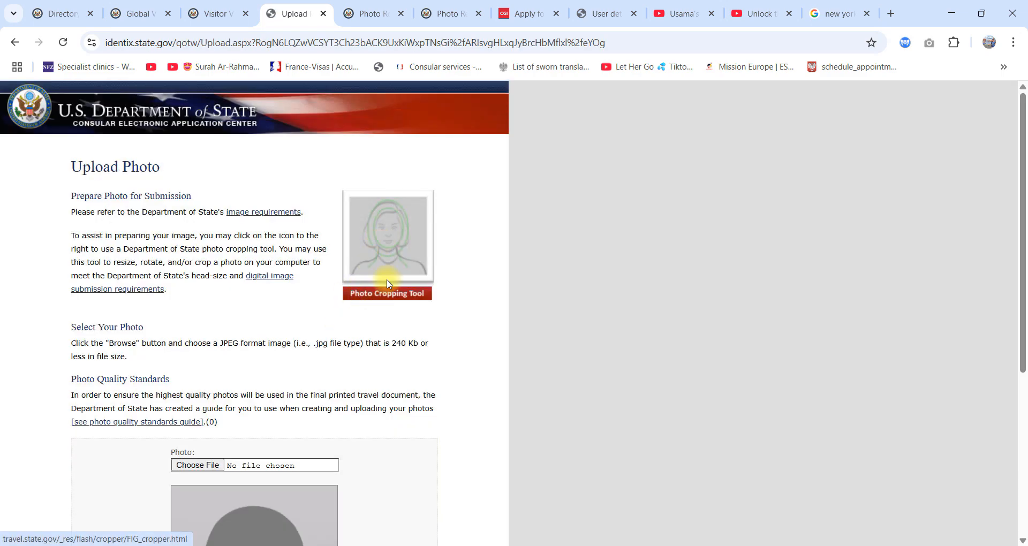
click(201, 465)
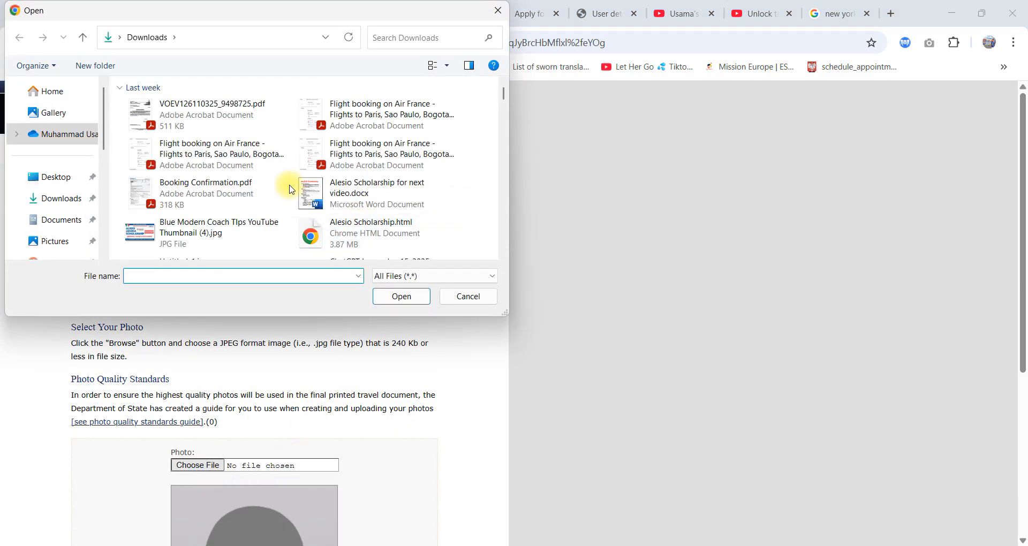
scroll(305, 193, down, 3)
scroll(407, 217, down, 10)
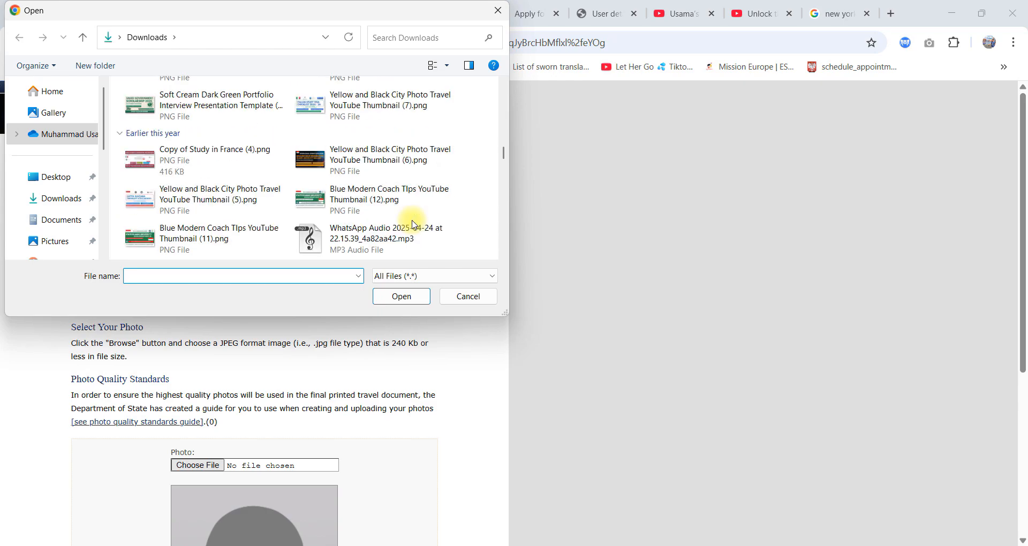
scroll(414, 220, down, 5)
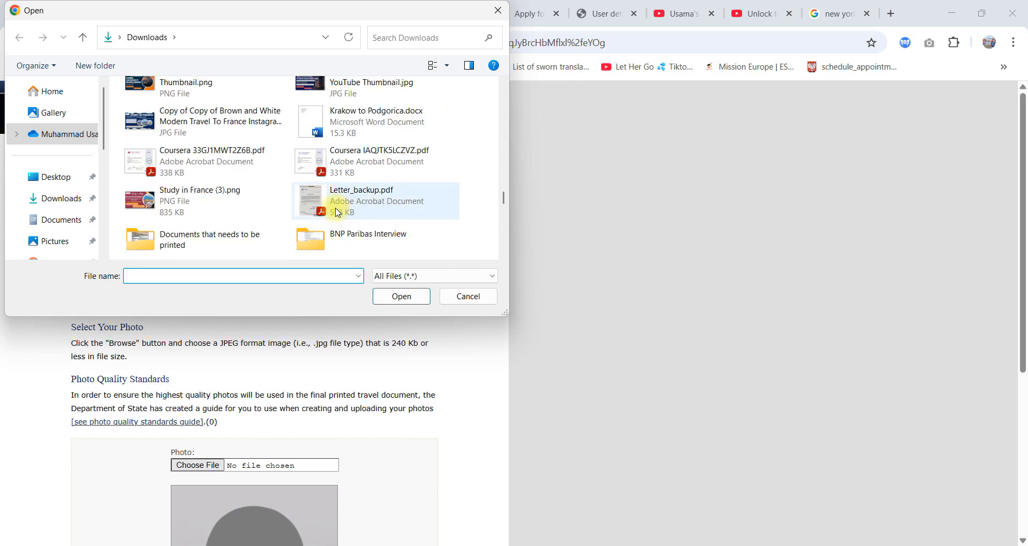
scroll(413, 222, up, 2)
click(192, 134)
click(402, 297)
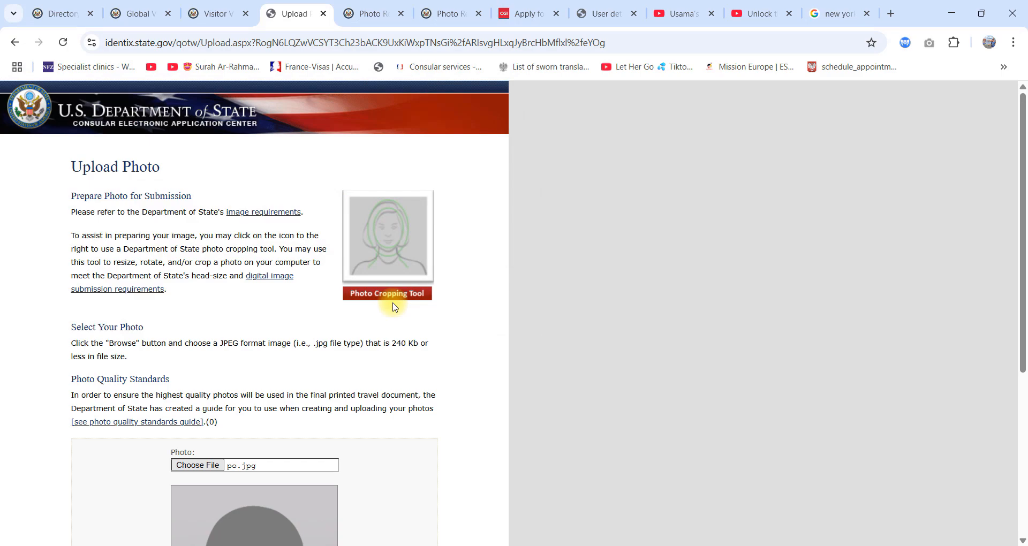
scroll(394, 306, down, 5)
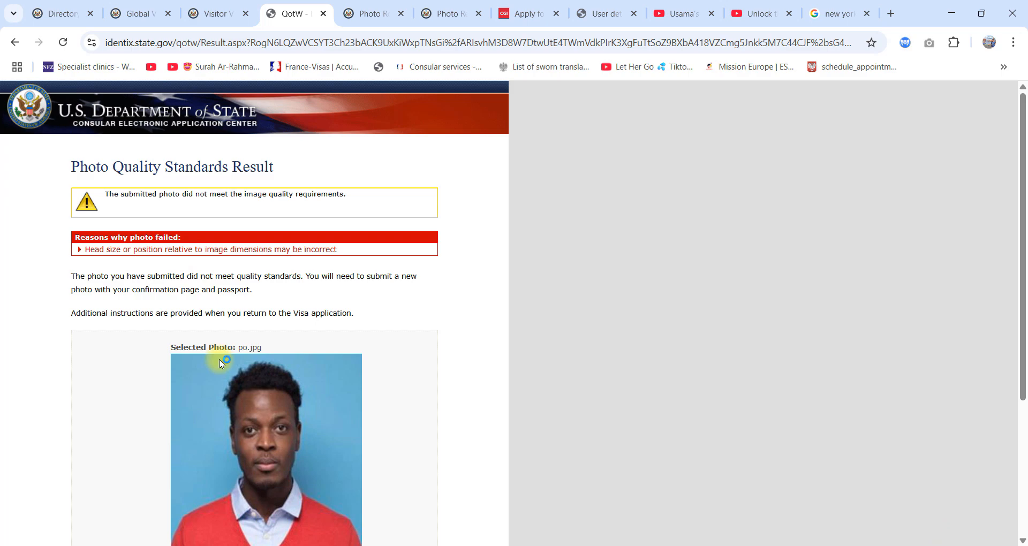
Step: Review the quality result for po.jpg, try to continue without a photo, and return to the previous page
scroll(211, 324, down, 5)
scroll(269, 373, up, 3)
scroll(269, 373, up, 3)
scroll(299, 385, down, 4)
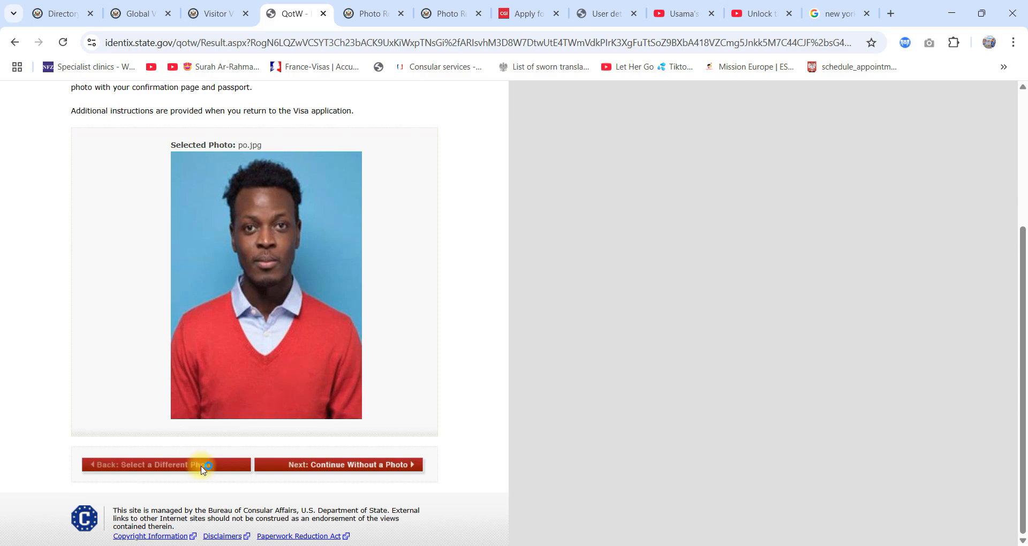
click(345, 465)
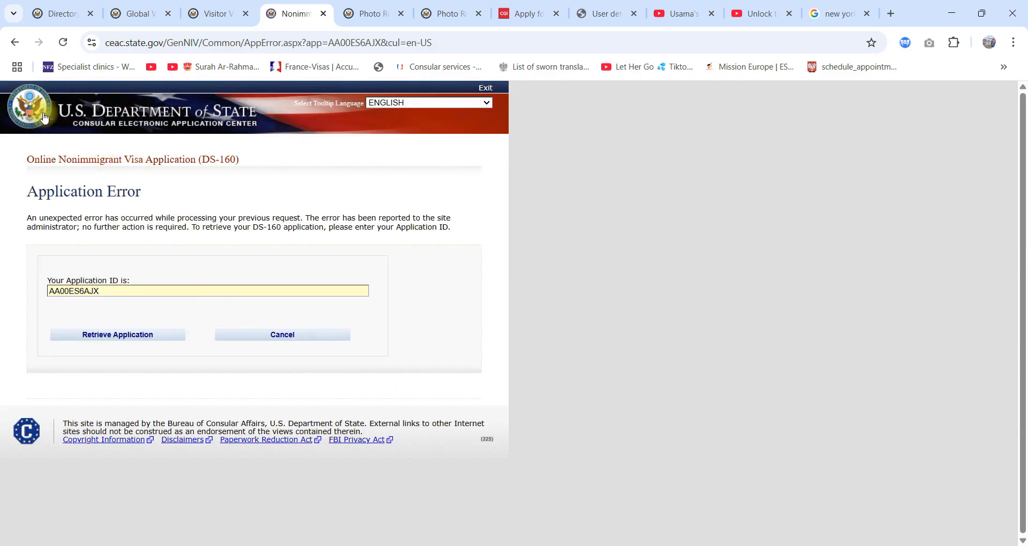
click(15, 42)
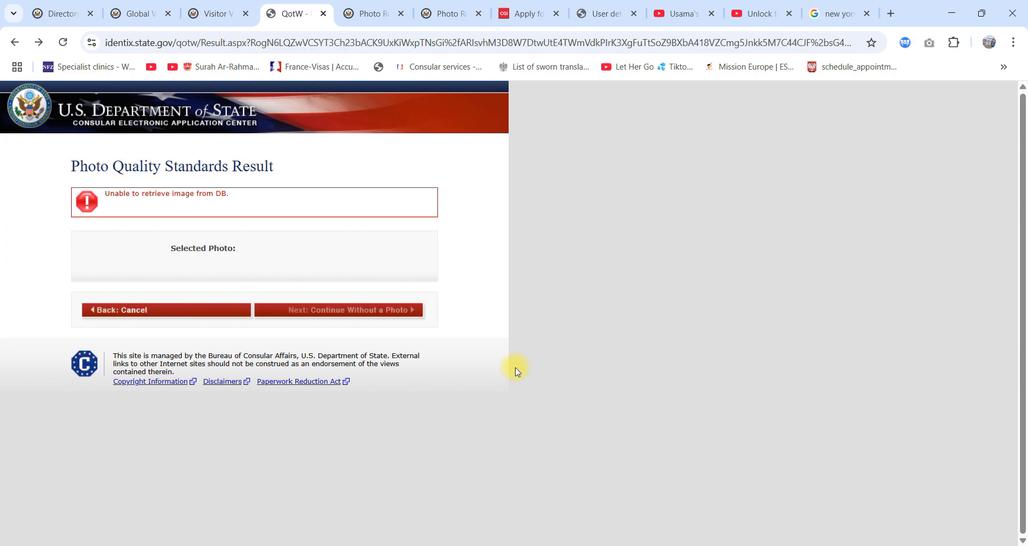
Step: Return to the Application Error page and select the application ID for retrieving the application
click(214, 11)
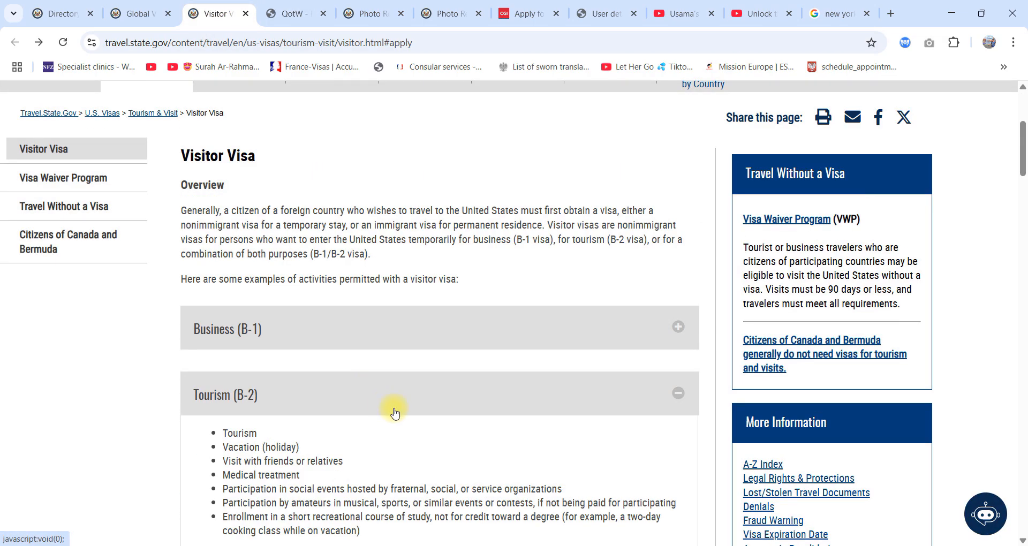
click(285, 10)
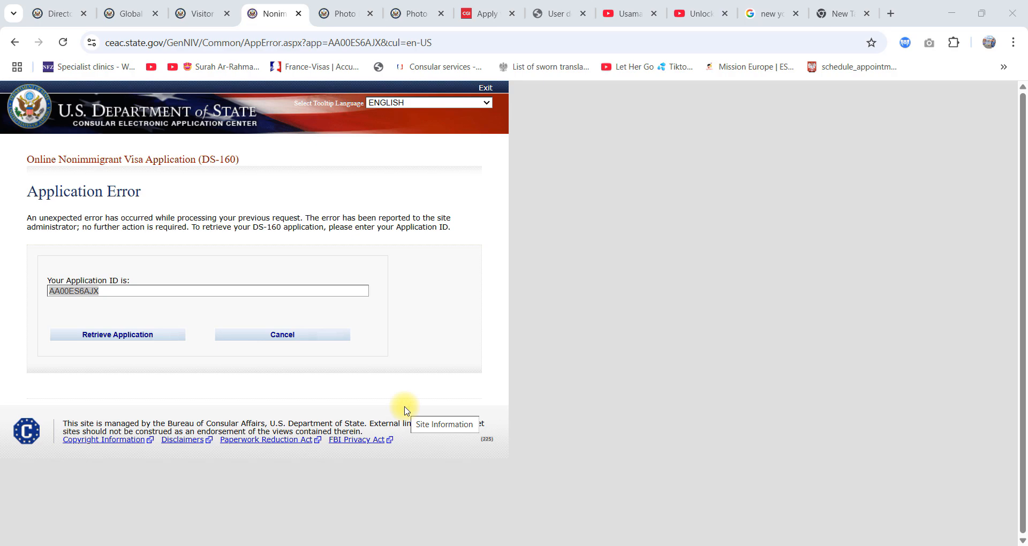
double_click(91, 291)
key(ctrl+c)
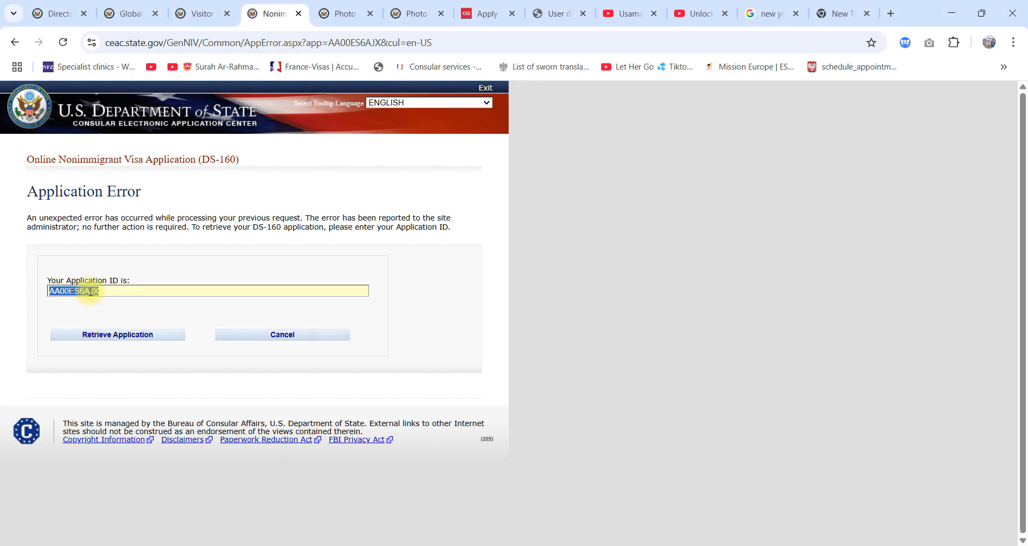
click(99, 293)
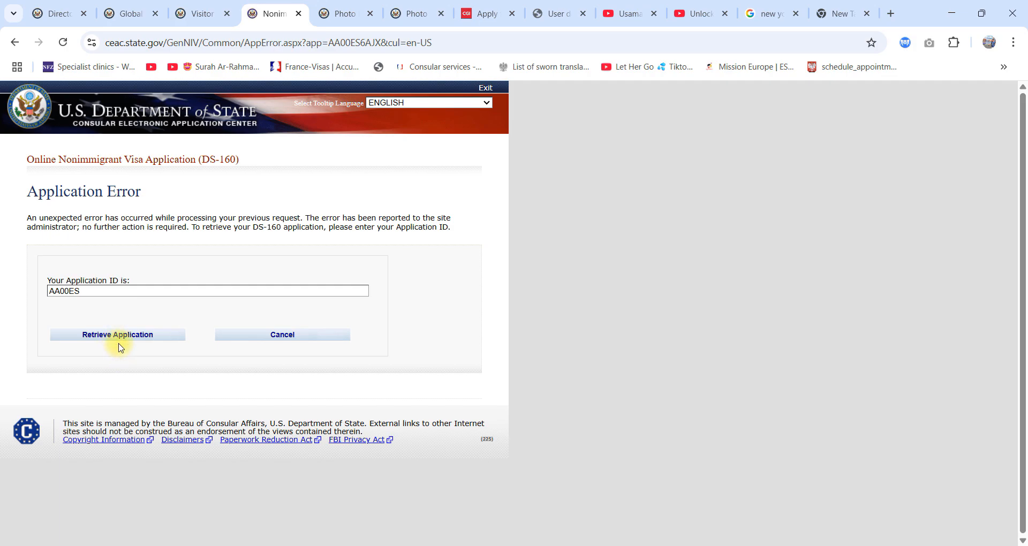
Step: Open a new DS-160 start page, select PAKISTAN, ISLAMABAD, enter the displayed verification code and choose to retrieve an application
click(203, 13)
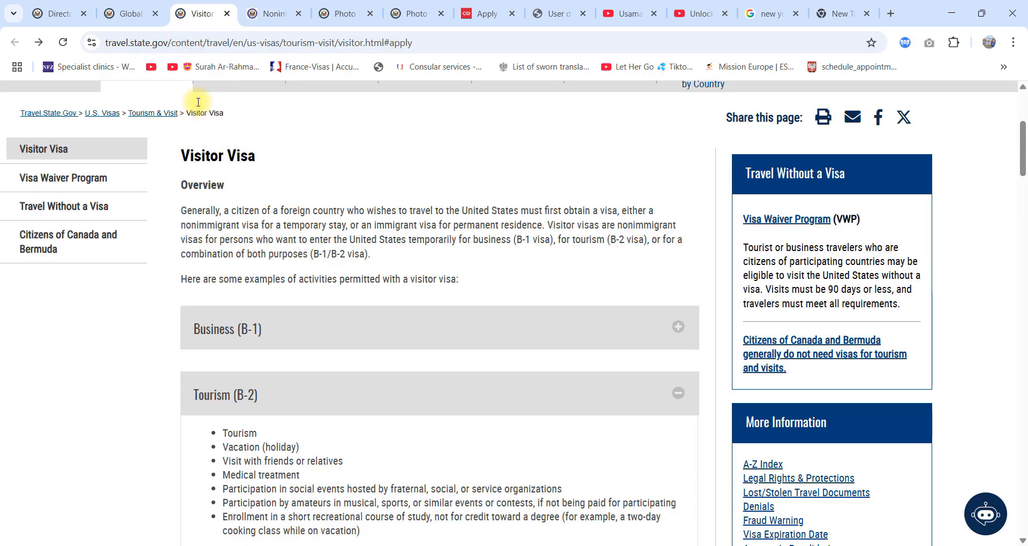
scroll(259, 328, down, 10)
click(396, 177)
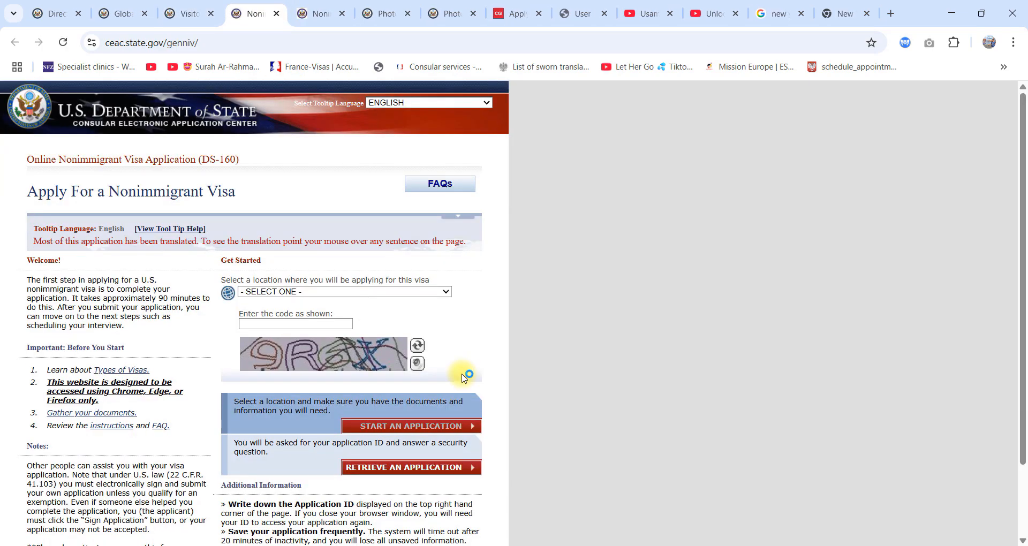
click(310, 292)
key(p)
key(Return)
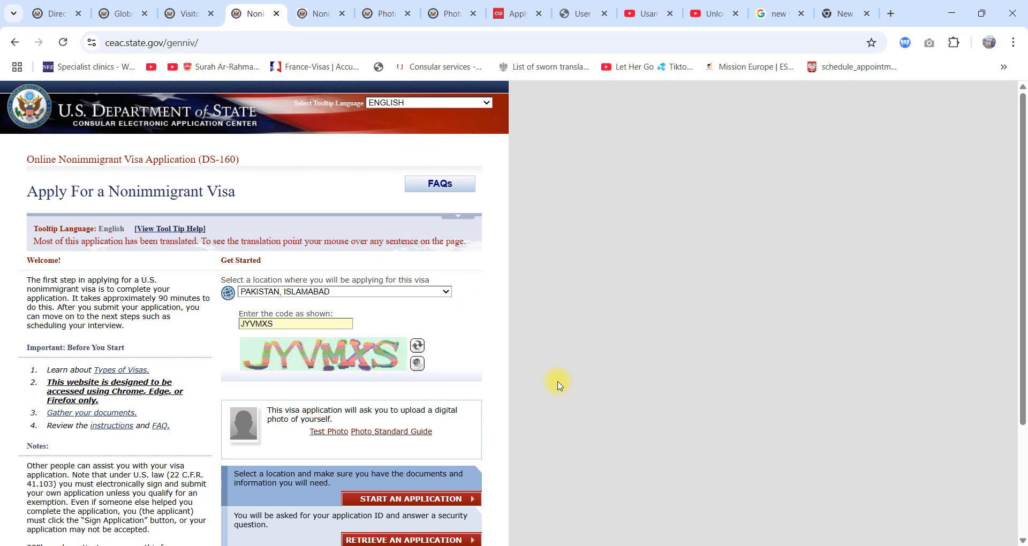
scroll(546, 407, down, 2)
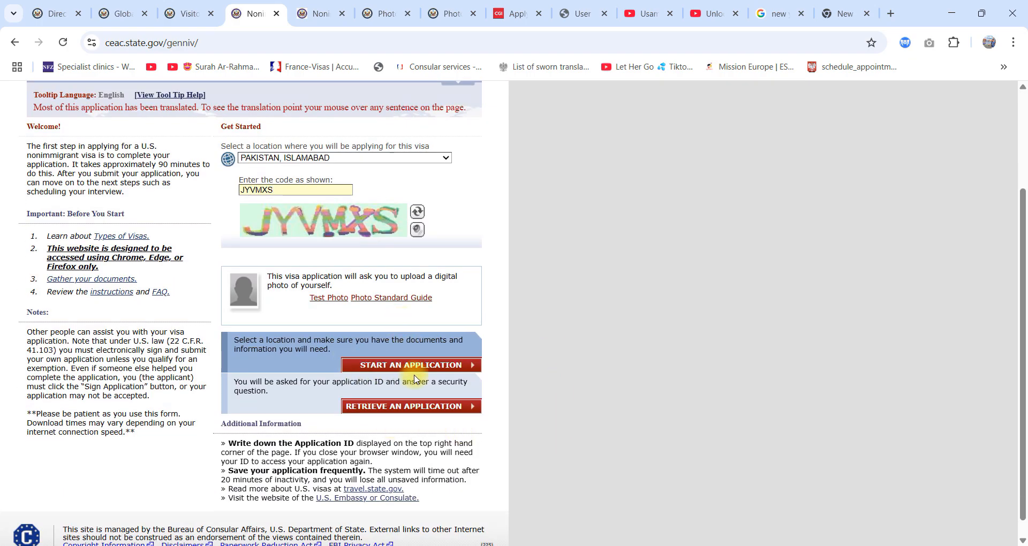
click(390, 407)
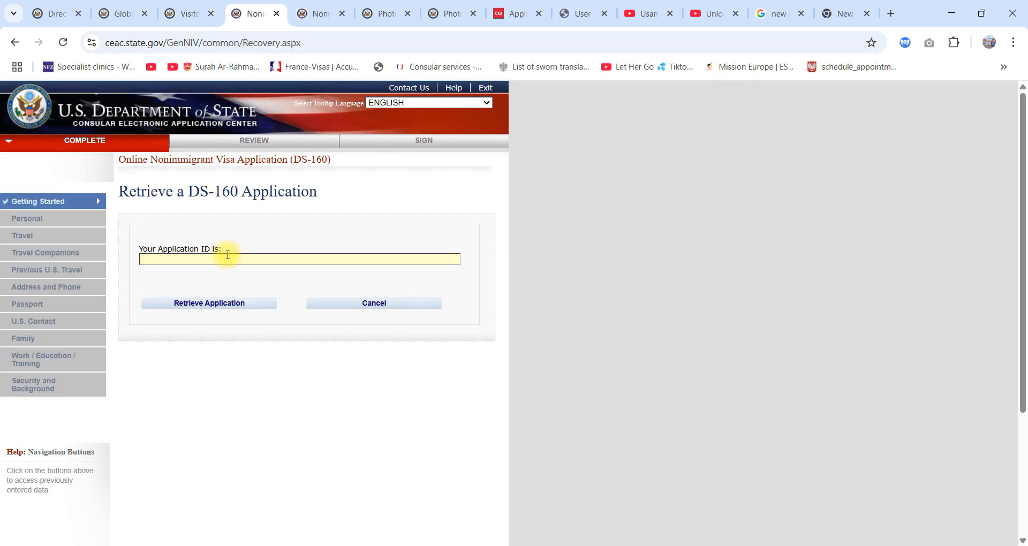
Step: Submit the application ID for retrieval and fill in the first five letters of the surname in the security questions
key(ctrl+v)
click(233, 304)
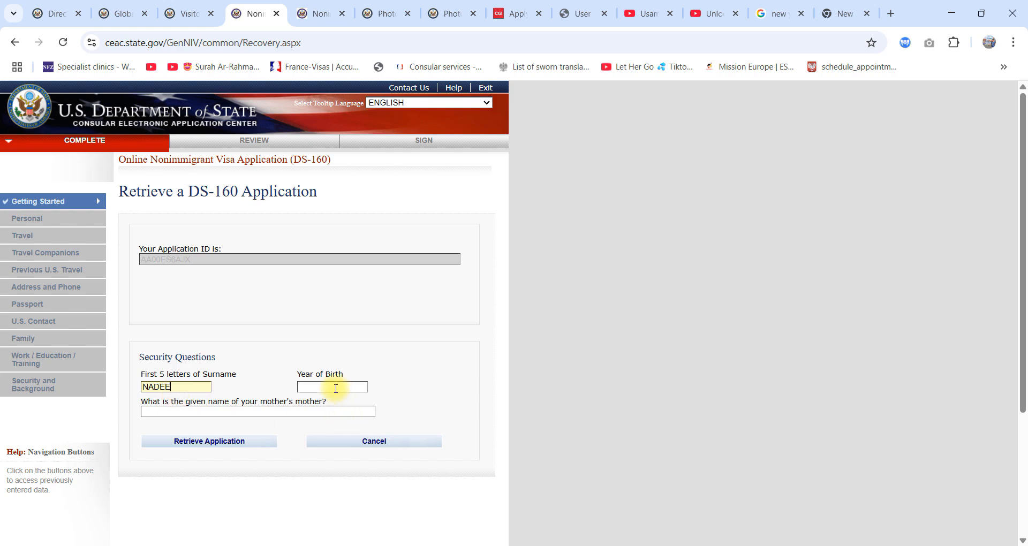
click(201, 409)
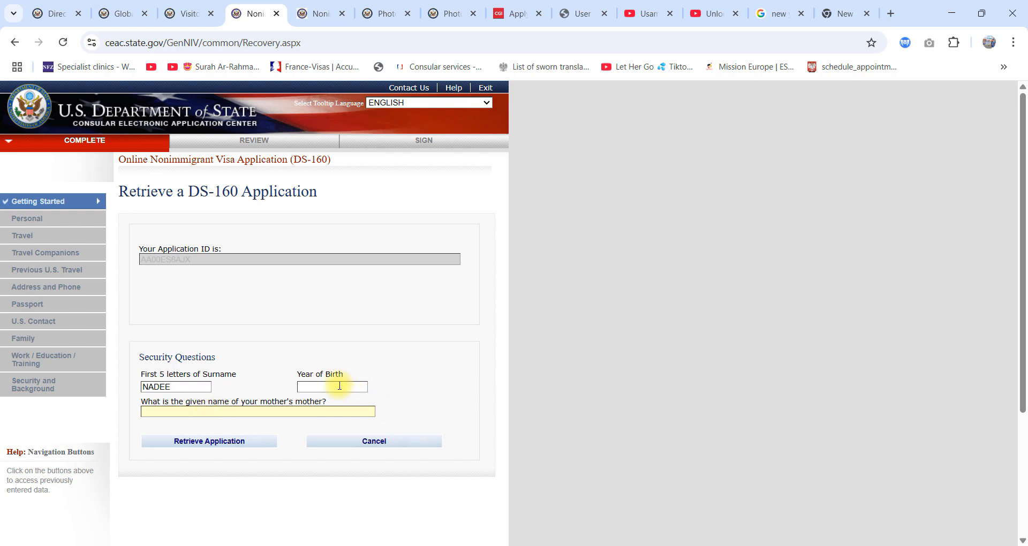
Step: Return to the open application at Part 5, continue to the Photo section and upload 001.jpeg for the quality check
click(326, 12)
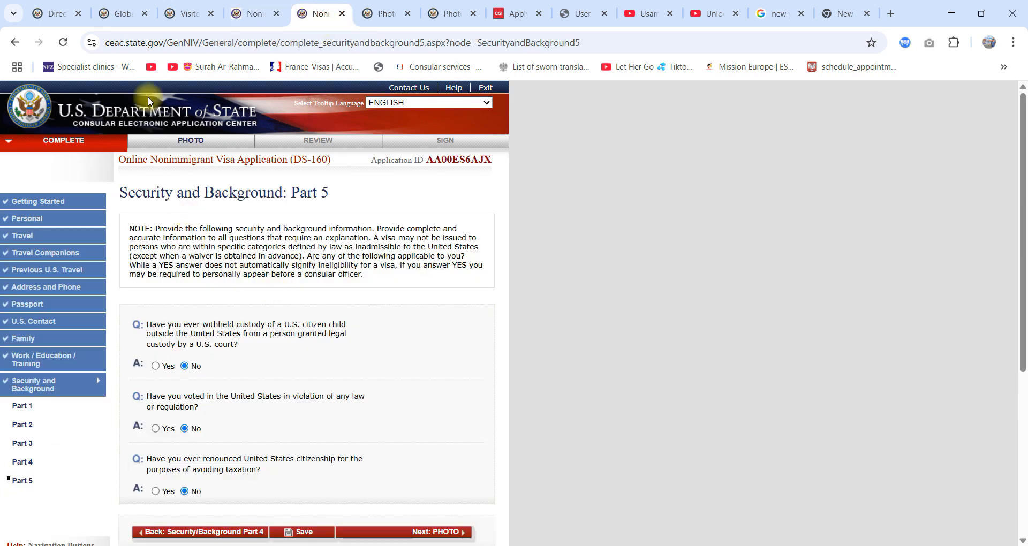
scroll(77, 254, down, 4)
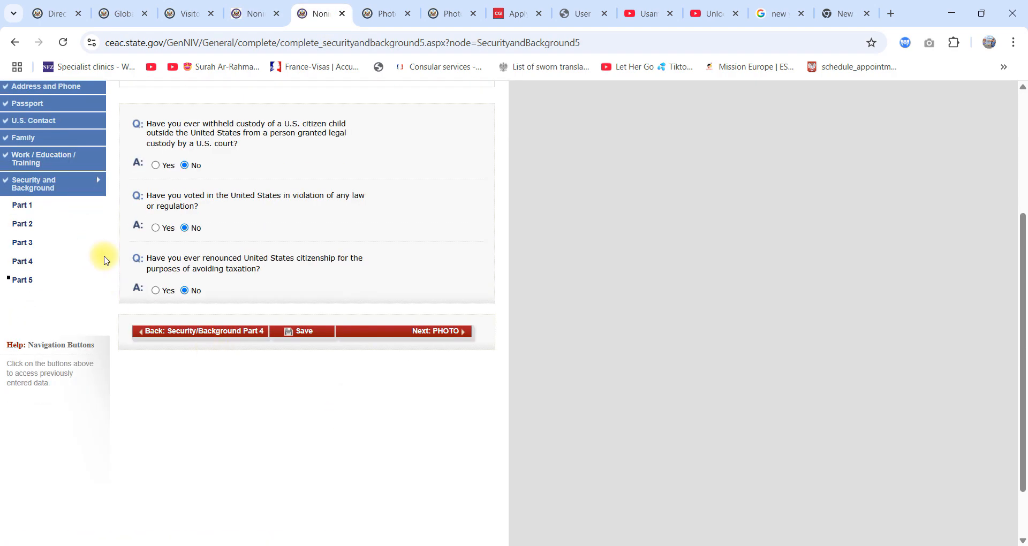
click(434, 333)
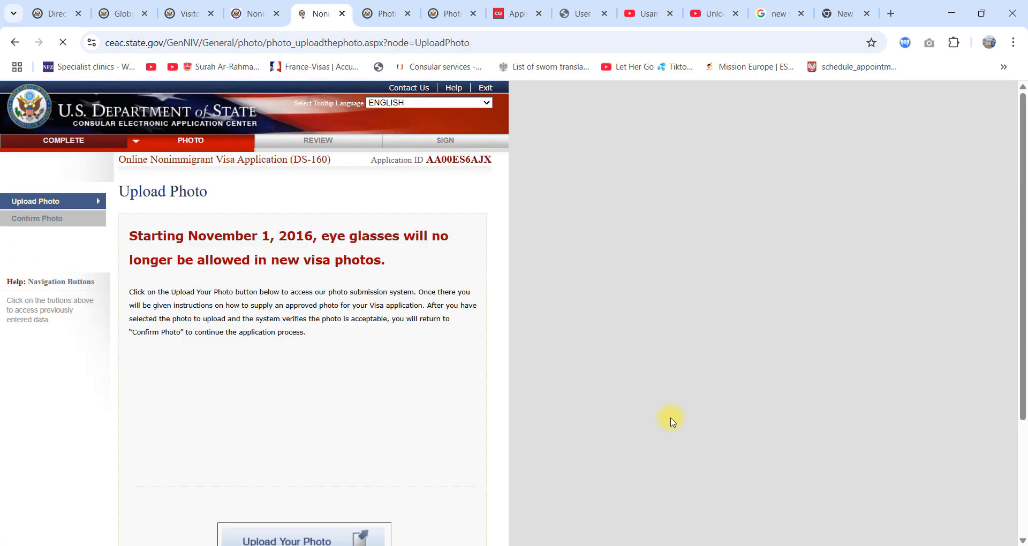
scroll(398, 289, down, 3)
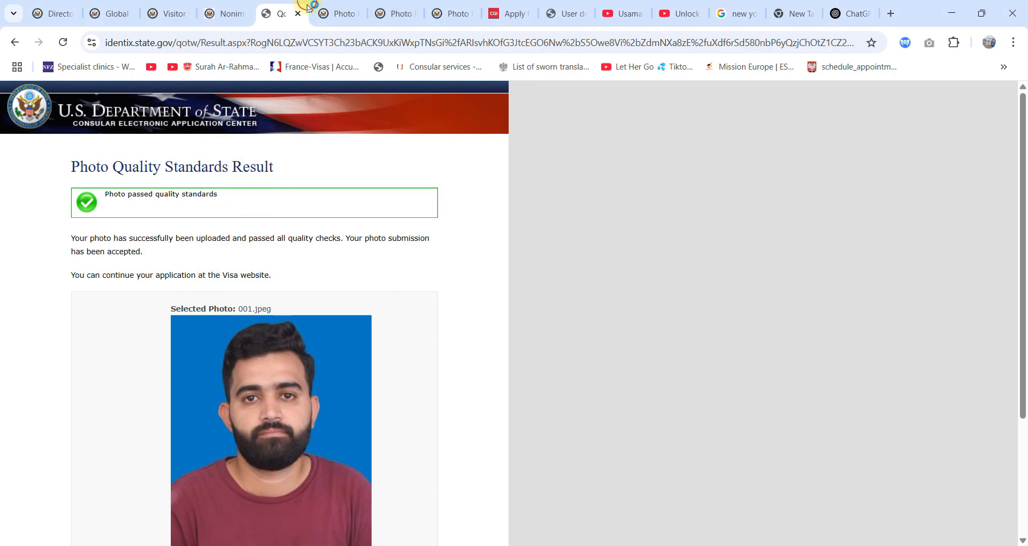
Step: Read the Photo Requirements page, examining the rules for photo size, background, facial expression, clothing, head coverings and eyeglasses
click(338, 13)
scroll(255, 306, up, 3)
click(324, 325)
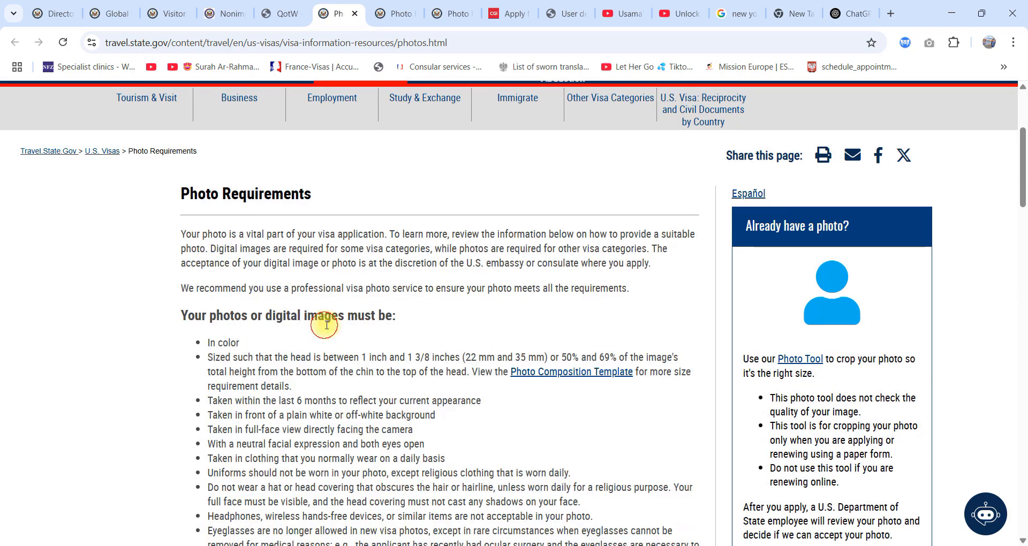
drag(413, 321, 124, 314)
drag(188, 332, 181, 323)
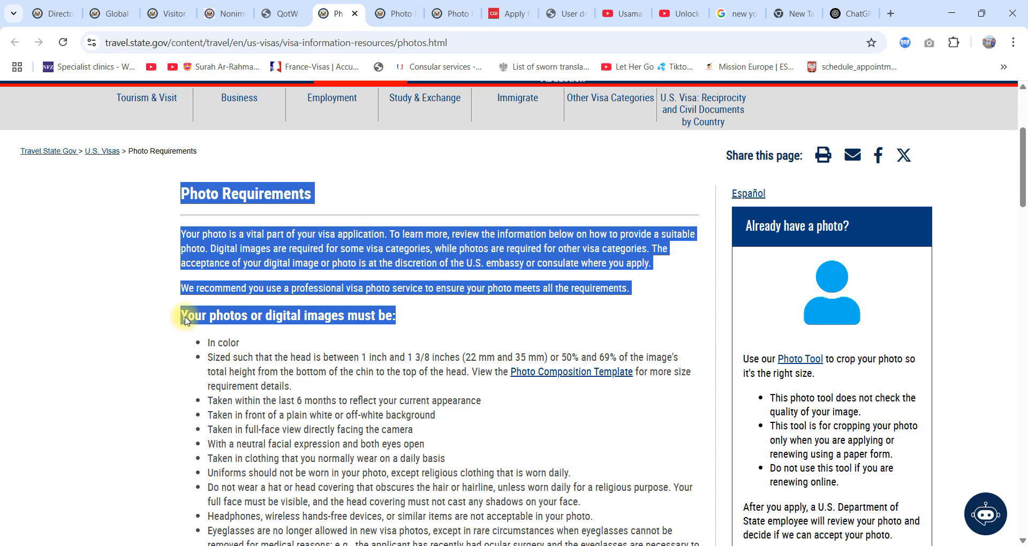
scroll(298, 314, down, 1)
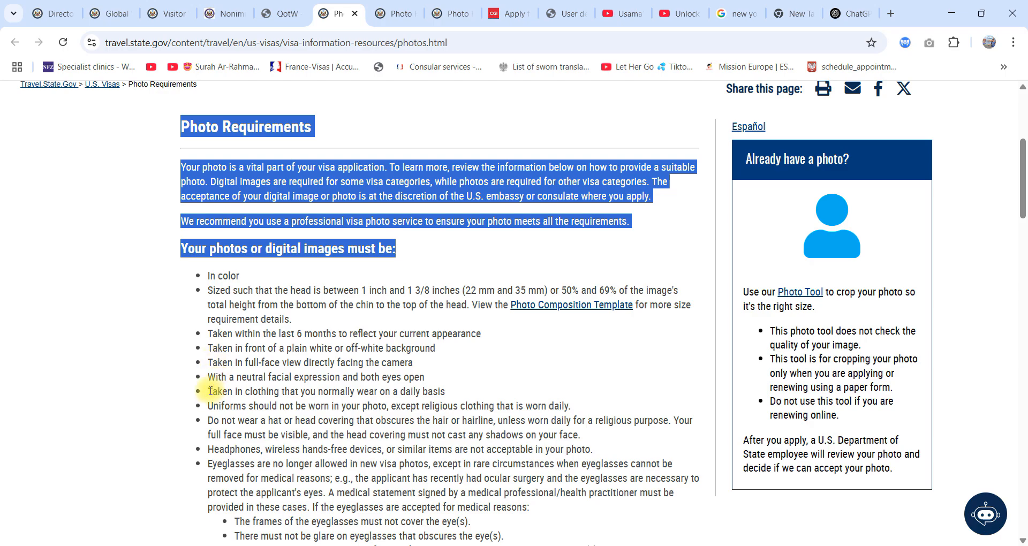
scroll(217, 361, down, 1)
drag(203, 266, 615, 496)
click(459, 356)
Step: Accept 001.jpeg as the application photo, confirm it and proceed to the Review section, allowing the page to be left
click(300, 4)
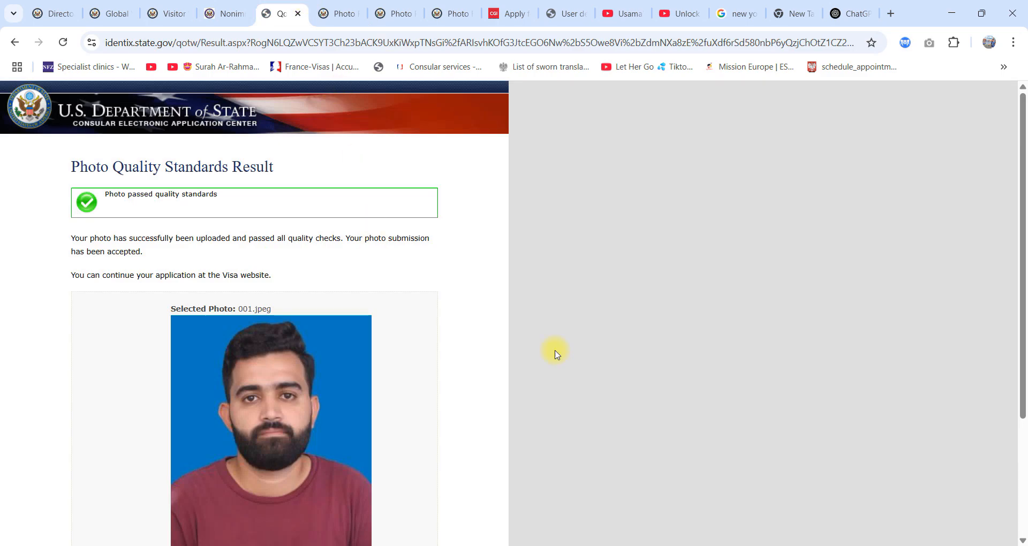
scroll(526, 416, down, 2)
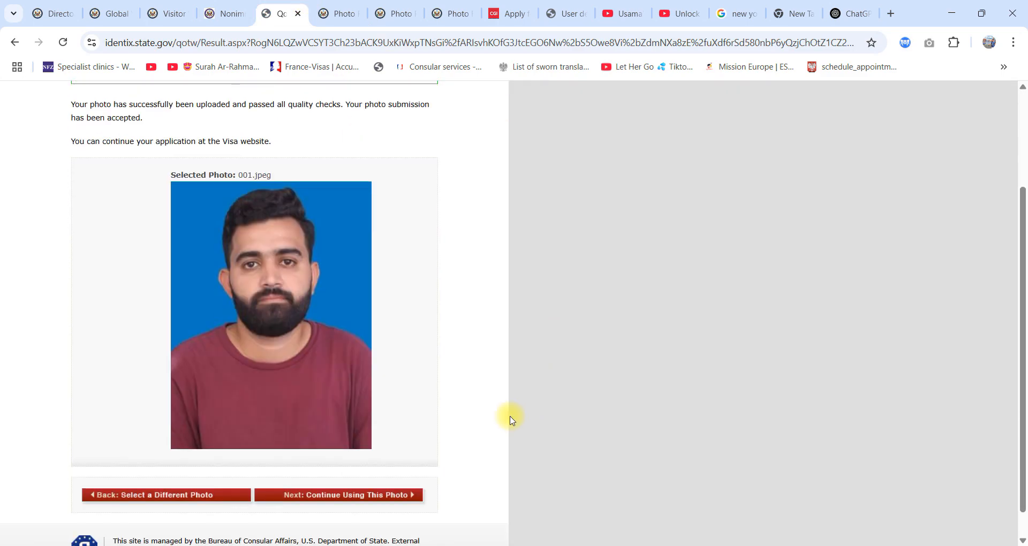
click(332, 501)
scroll(403, 396, down, 4)
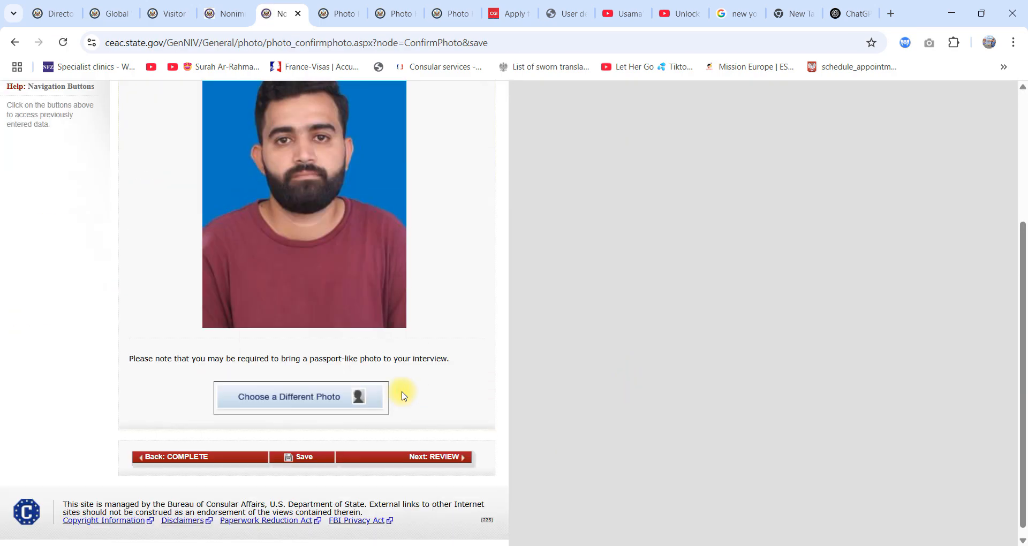
click(434, 456)
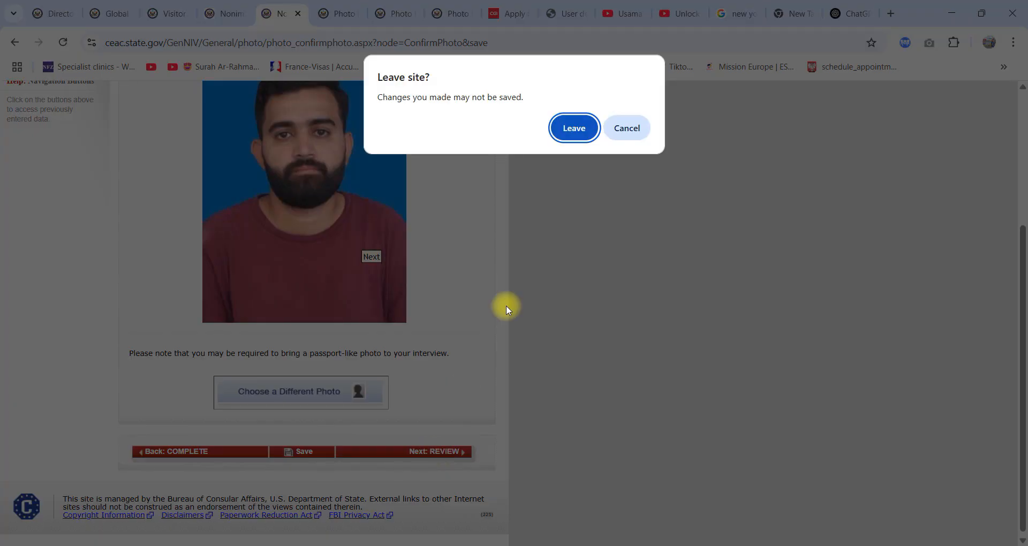
click(574, 129)
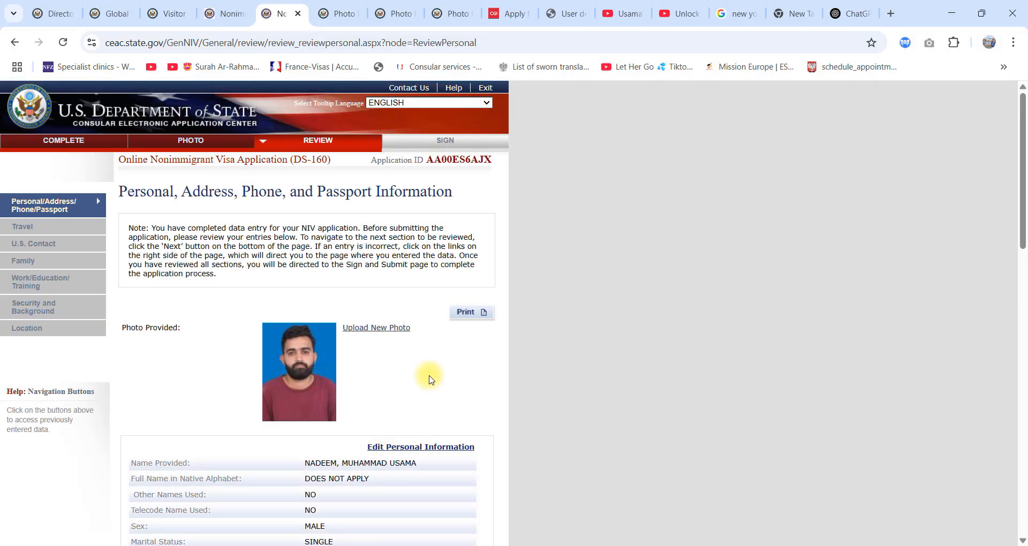
Step: Go through the Review pages for personal, travel, U.S. contact and family information, continuing to Work/Education/Training
scroll(300, 359, down, 15)
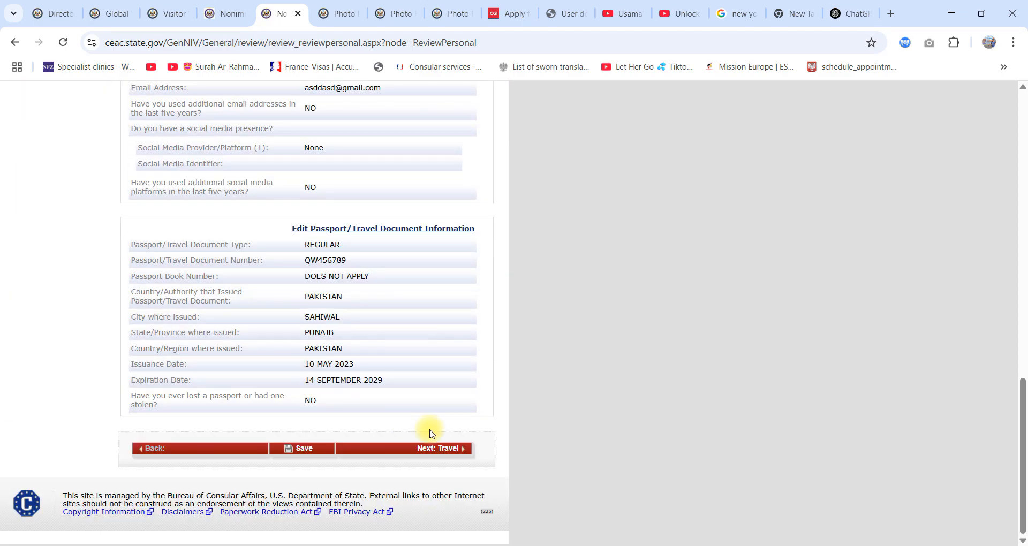
click(440, 452)
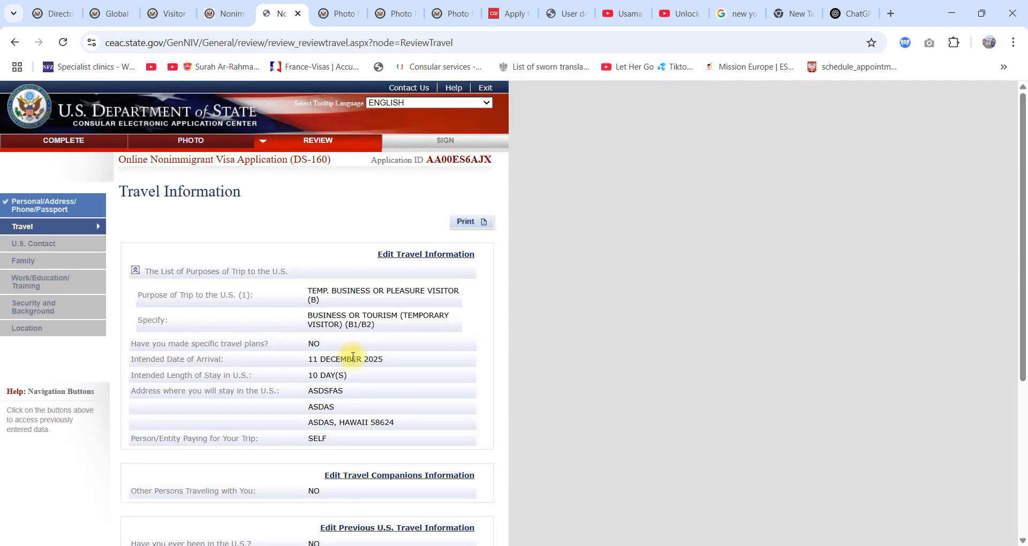
scroll(441, 361, down, 10)
click(422, 433)
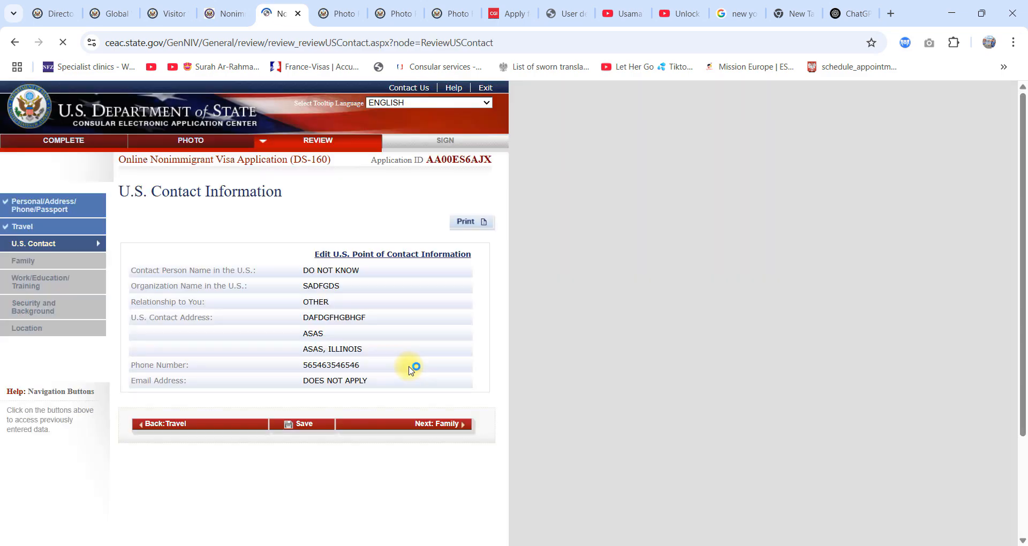
scroll(405, 332, down, 3)
click(423, 293)
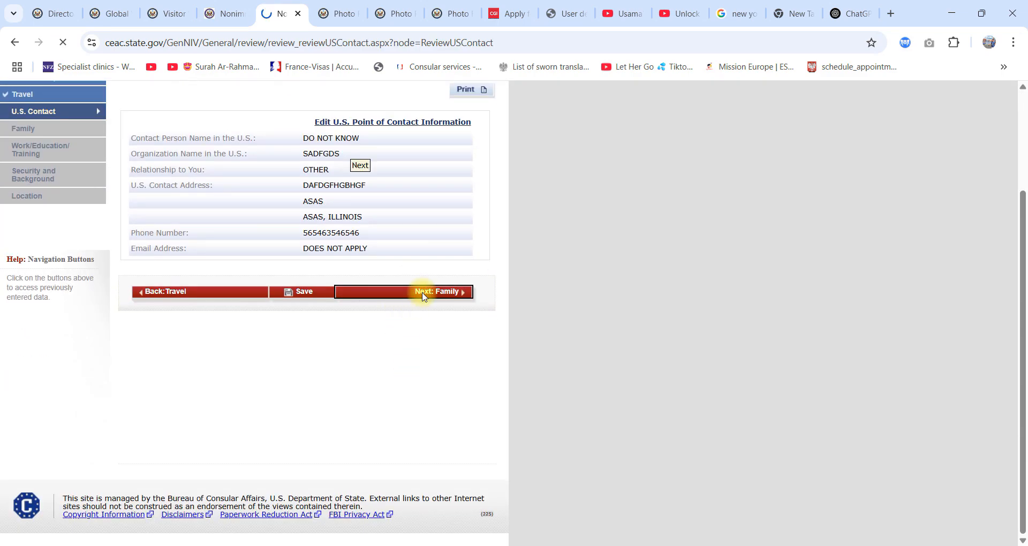
scroll(464, 383, down, 3)
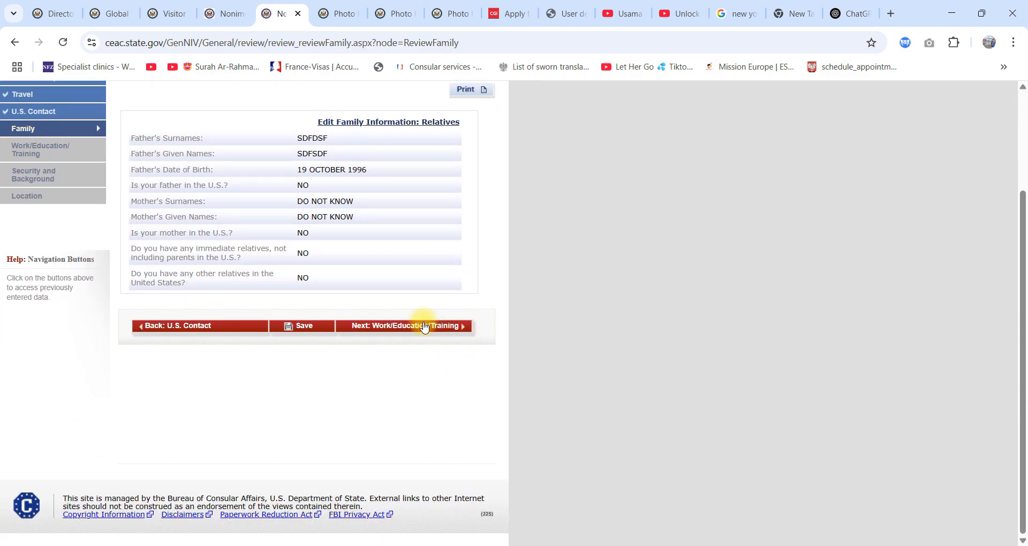
click(424, 327)
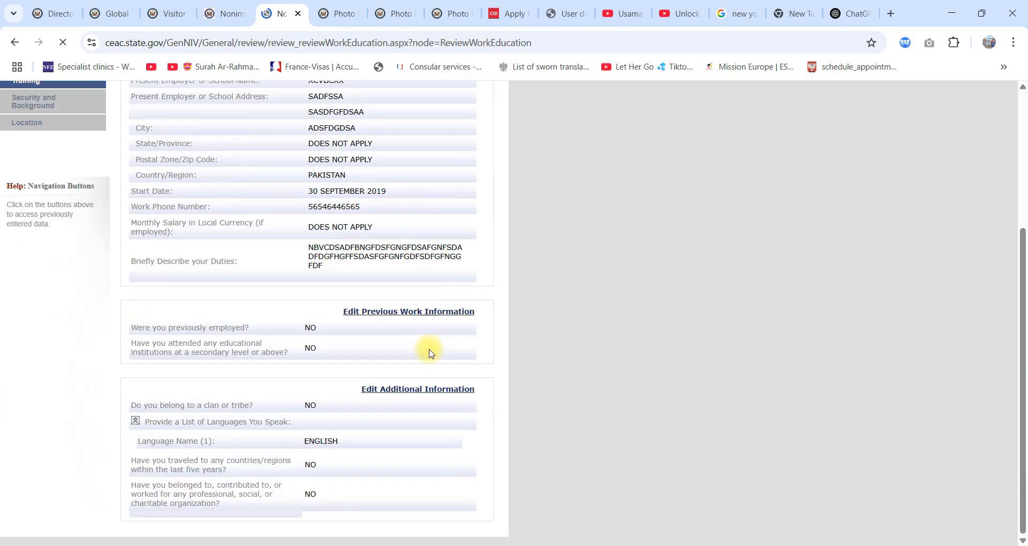
Step: Review the Work/Education/Training, Security and Background, and Location pages and continue to the Sign section
scroll(427, 348, down, 4)
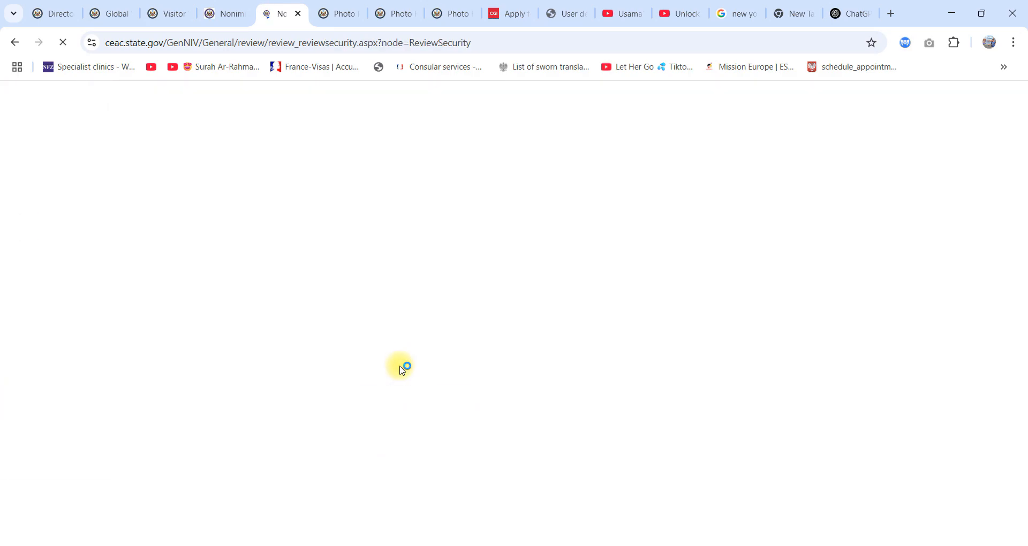
scroll(402, 362, down, 10)
scroll(404, 364, down, 5)
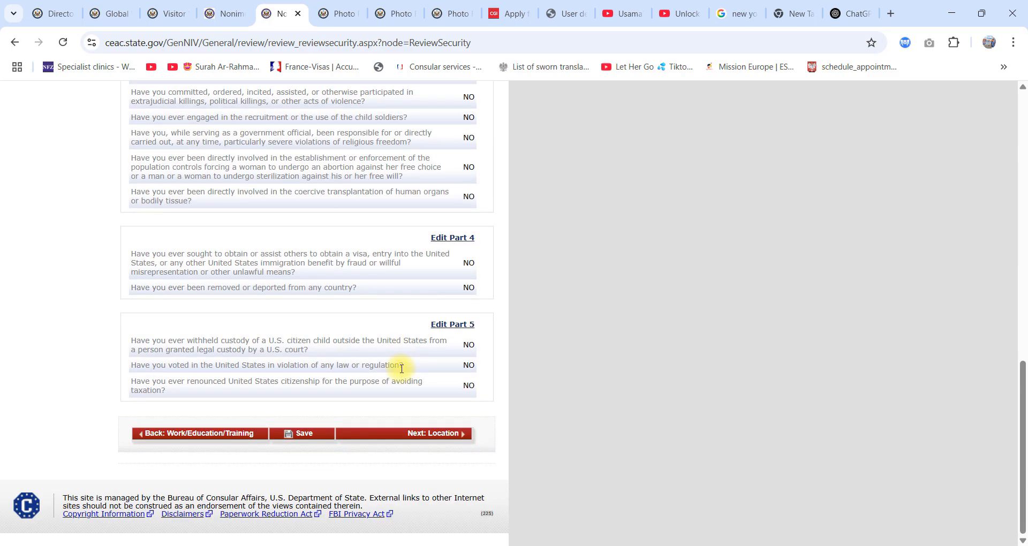
click(439, 430)
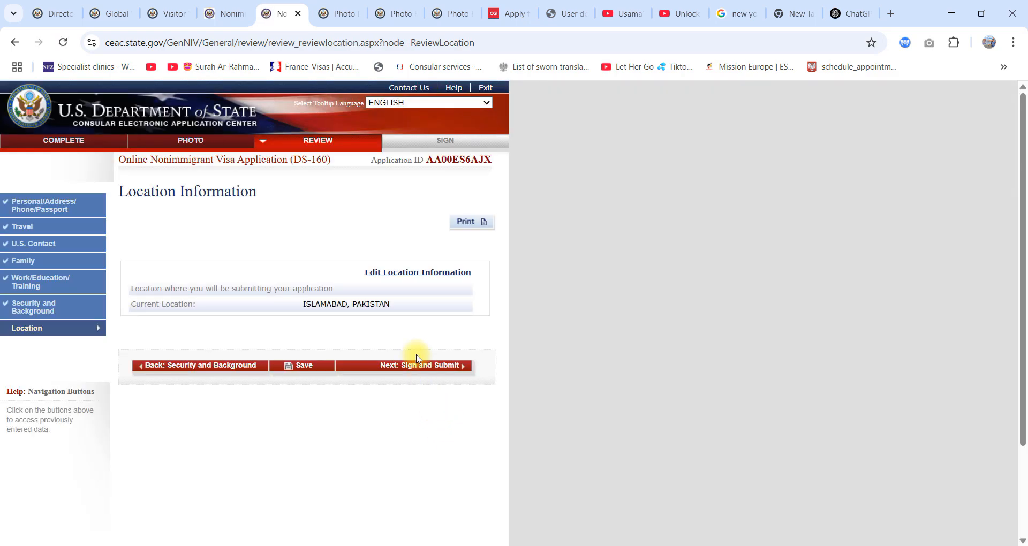
click(413, 369)
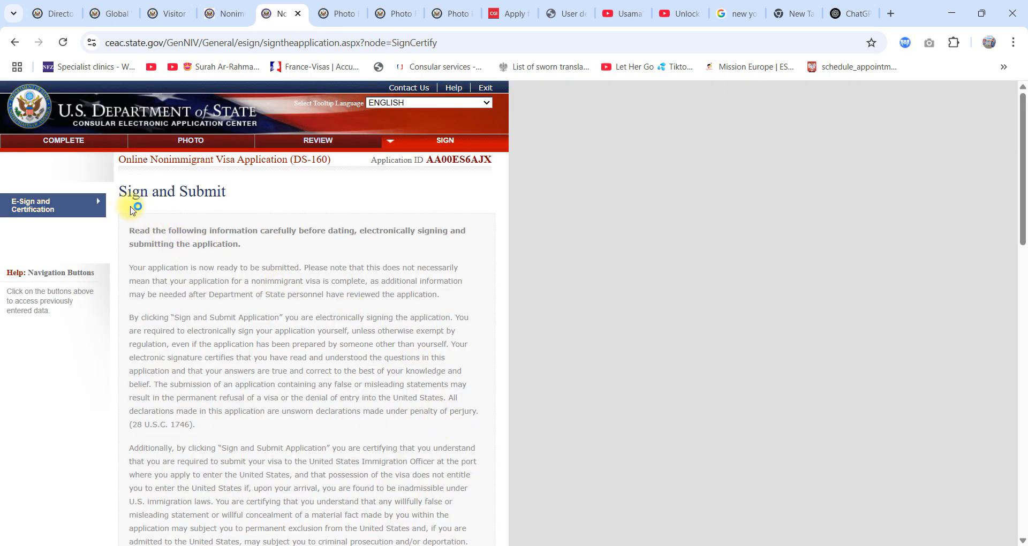
Step: Look over the Sign and Submit page, including the declaration, the preparer question and the e-signature fields
drag(120, 192, 236, 188)
scroll(351, 313, down, 7)
scroll(350, 313, down, 8)
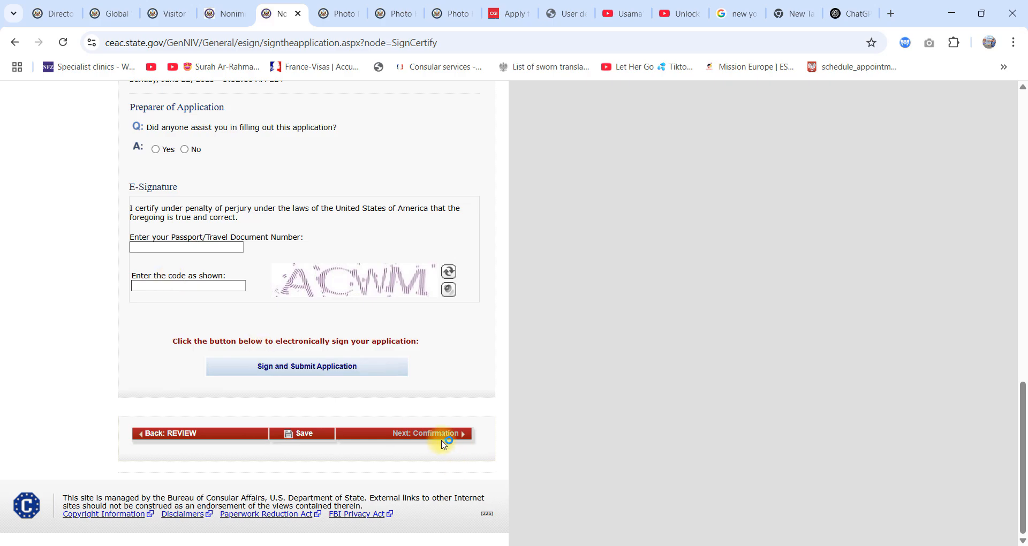
scroll(316, 345, up, 15)
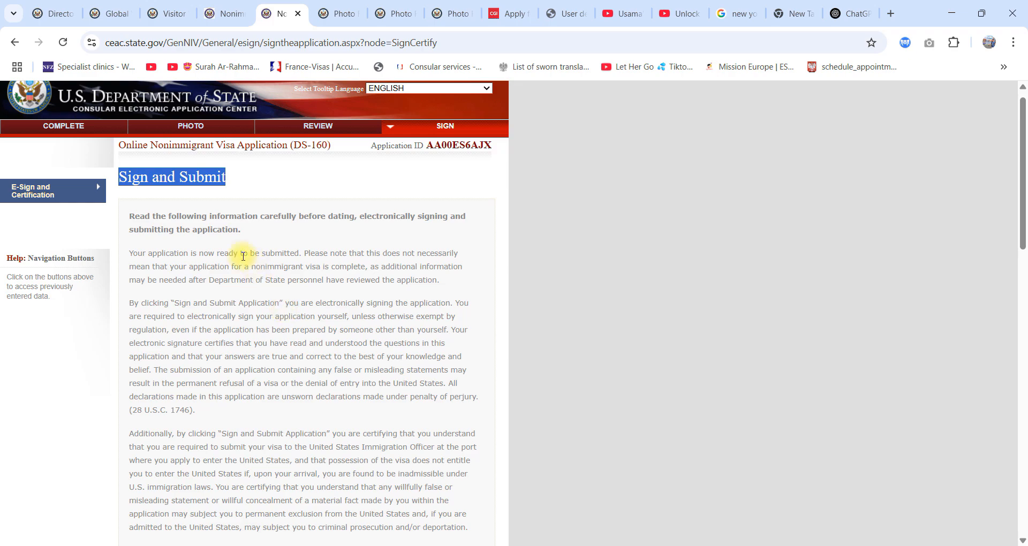
Step: Switch to File Explorer and go back to the USA Documents folder on New Volume (E:)
click(943, 9)
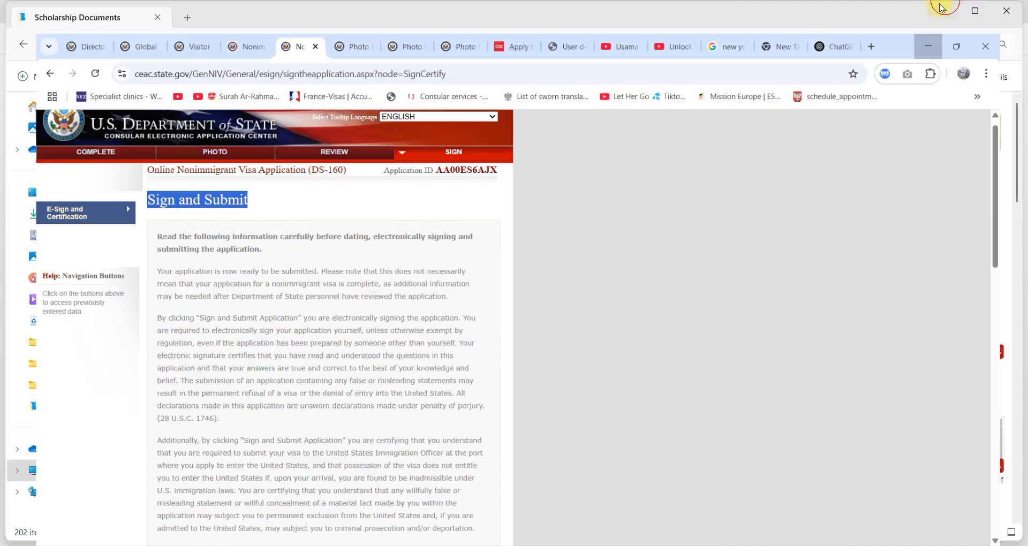
click(27, 47)
click(27, 47)
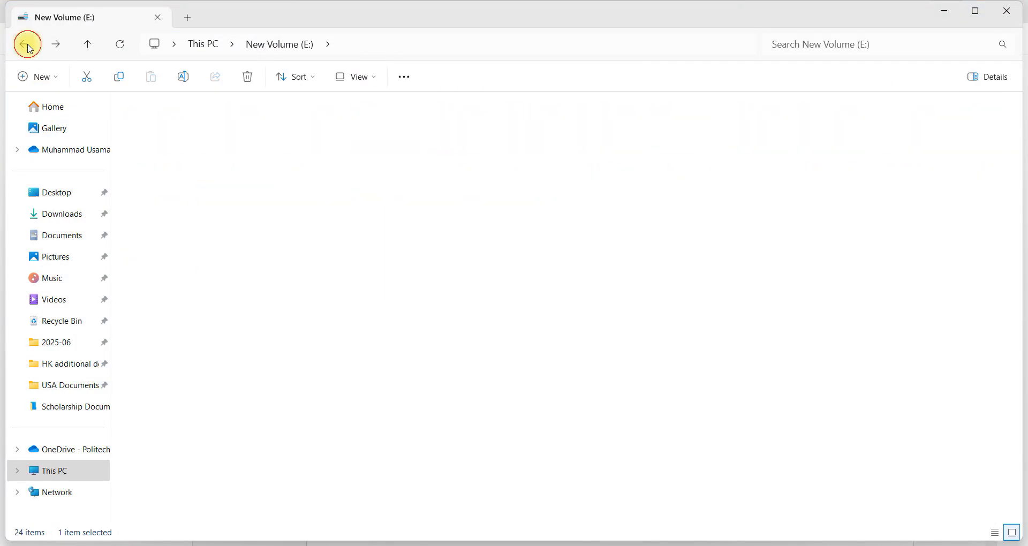
click(27, 48)
click(27, 47)
click(27, 47)
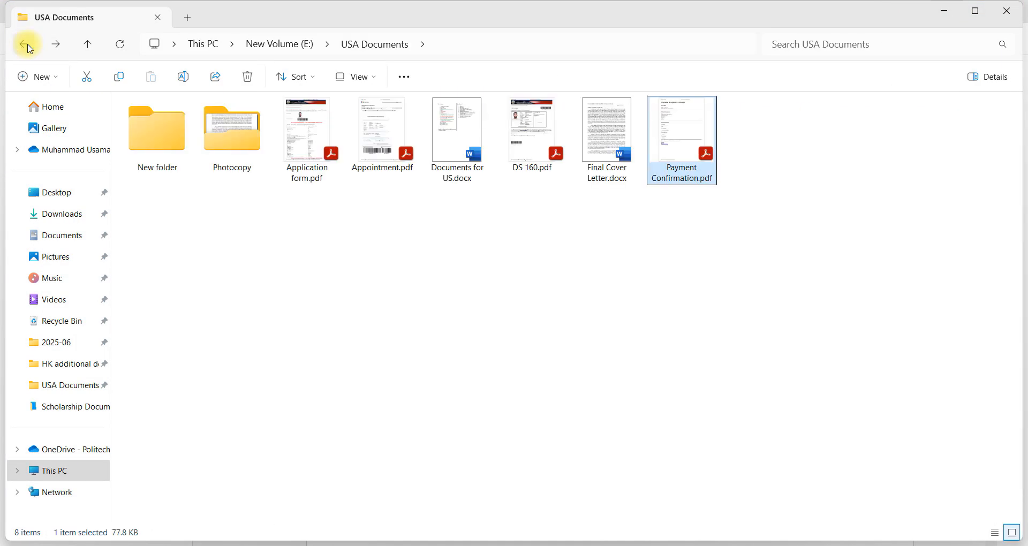
Step: Open Application form.pdf and read through the submitted application to its last page
click(315, 147)
scroll(513, 408, down, 3)
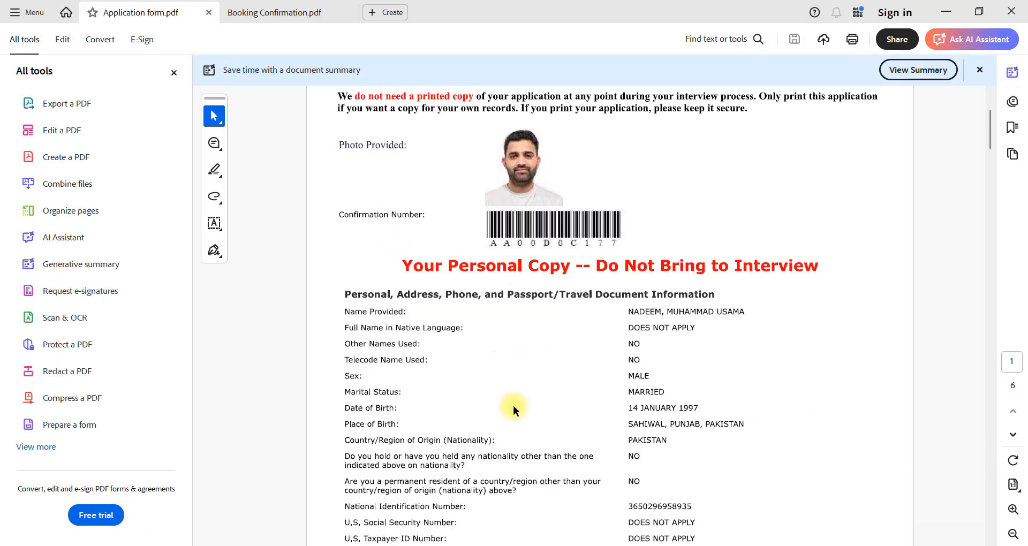
scroll(509, 430, up, 3)
scroll(515, 425, down, 5)
scroll(503, 355, up, 4)
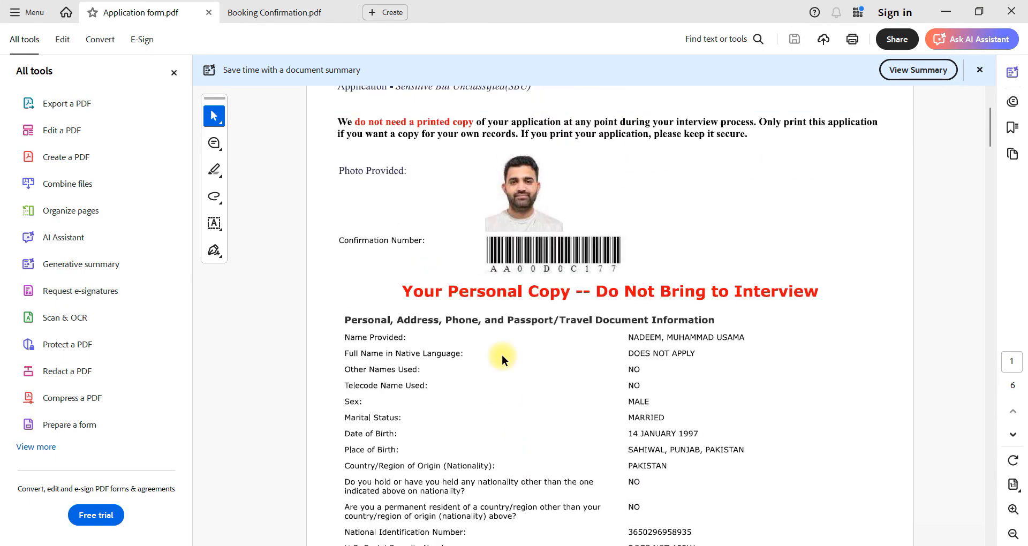
scroll(770, 304, down, 6)
scroll(770, 304, down, 15)
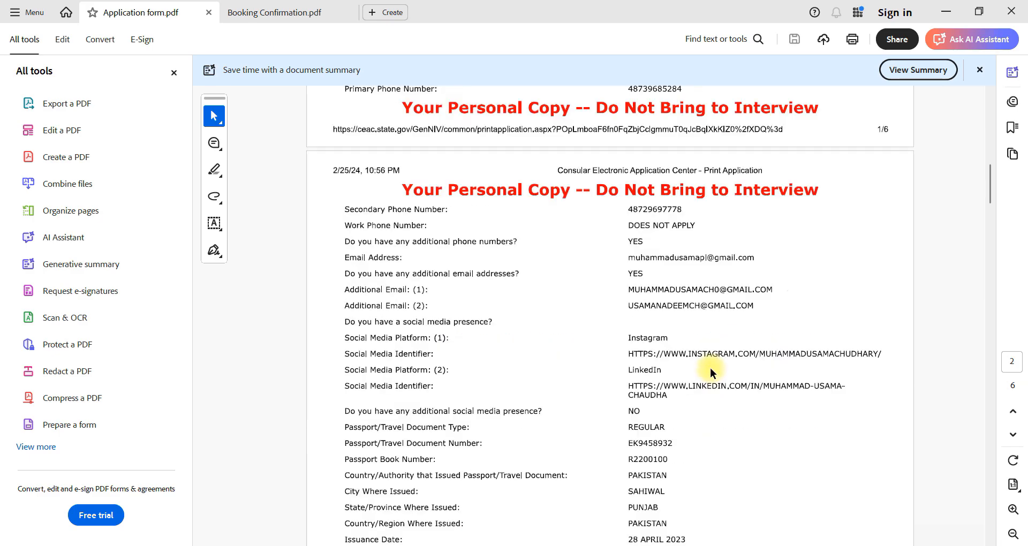
scroll(717, 386, down, 18)
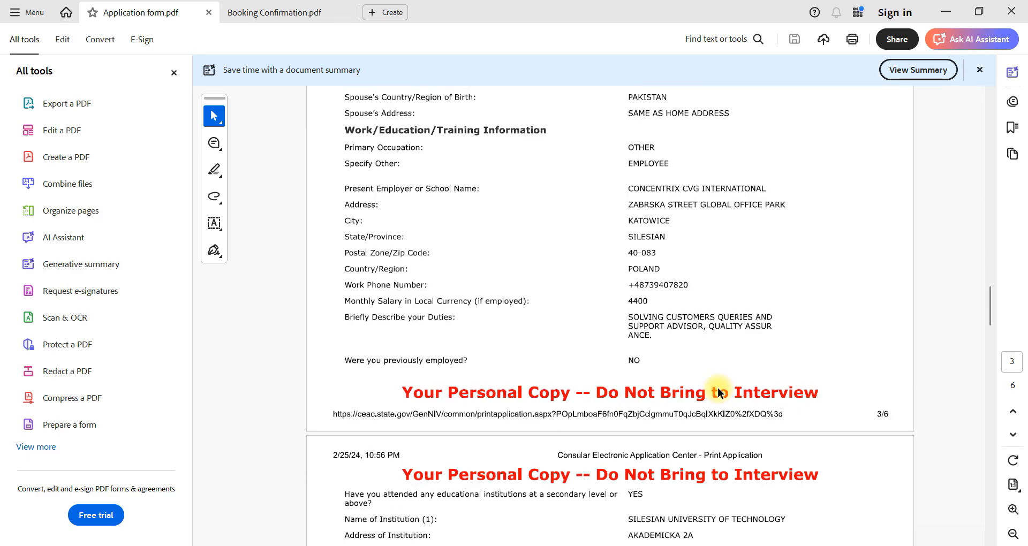
scroll(716, 395, down, 15)
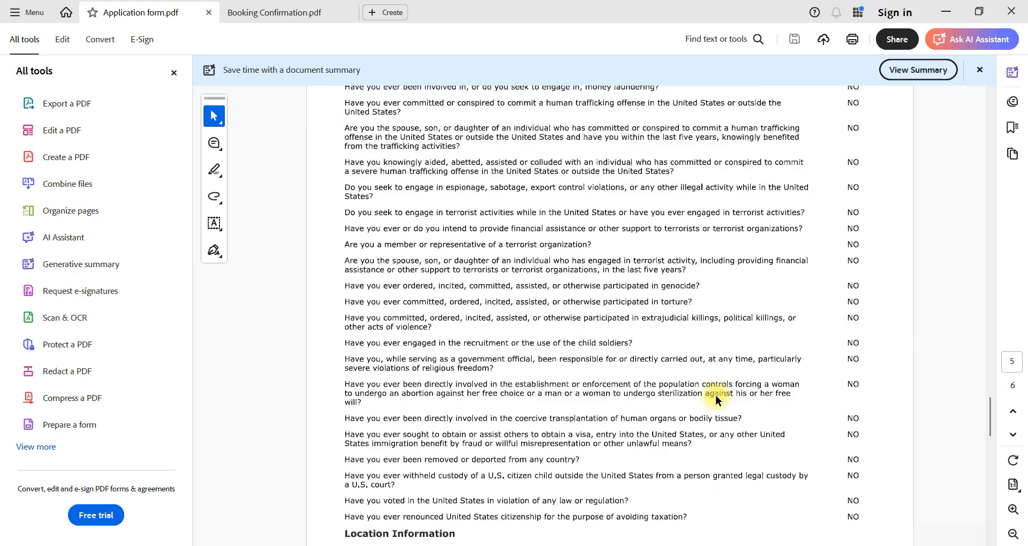
Step: Open Appointment.pdf from the USA Documents folder, read the applicant and consular appointment details, and close the document
click(946, 10)
click(393, 159)
double_click(393, 159)
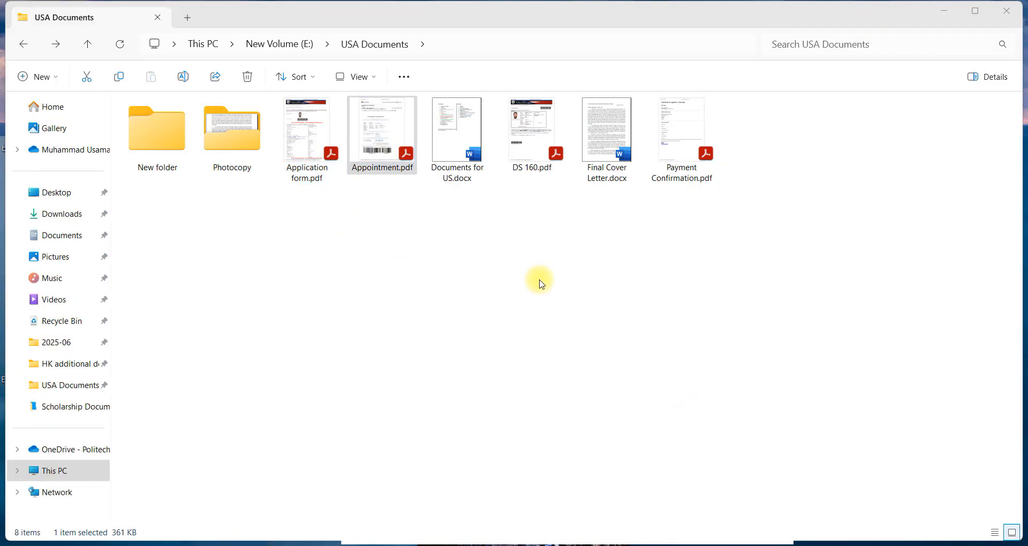
scroll(536, 325, down, 5)
scroll(526, 356, up, 3)
scroll(526, 358, up, 3)
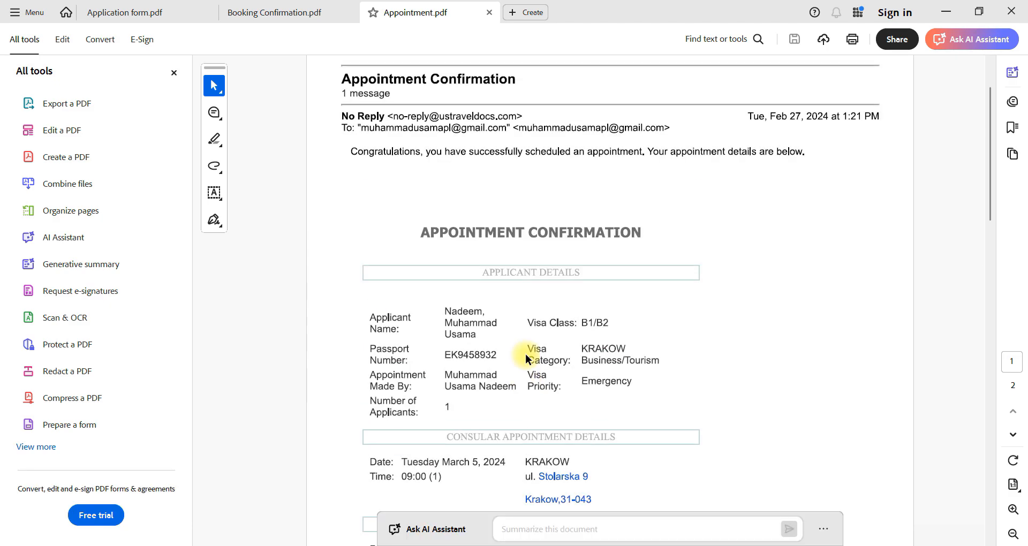
scroll(526, 358, down, 3)
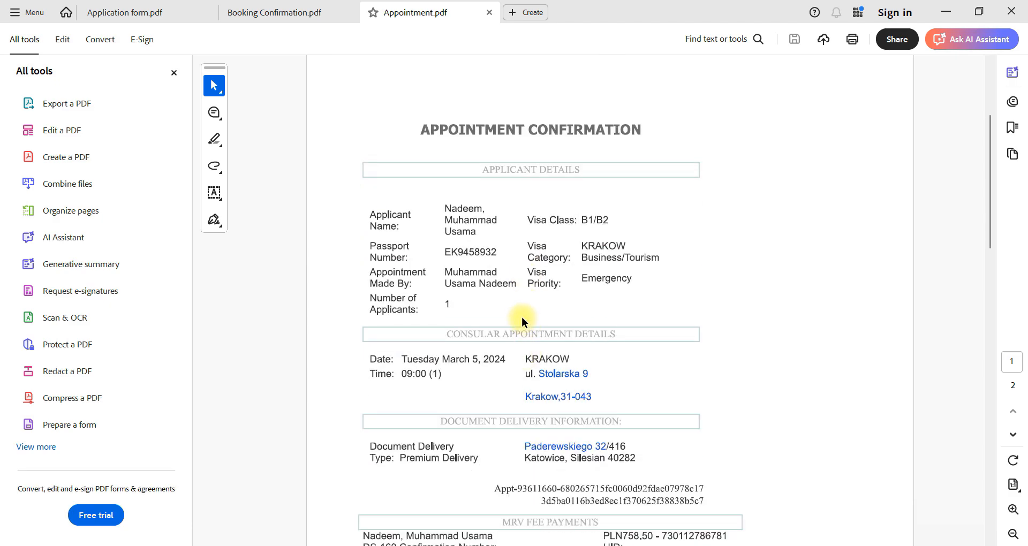
scroll(522, 323, down, 3)
scroll(521, 323, up, 3)
click(489, 13)
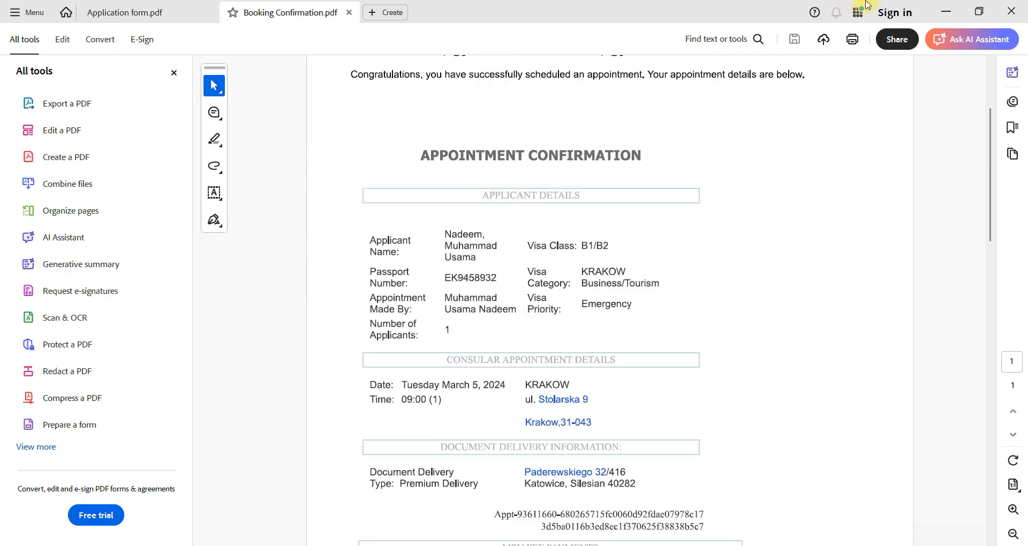
Step: Open DS 160.pdf from the USA Documents folder and examine the confirmation page, barcode and instructions
click(946, 12)
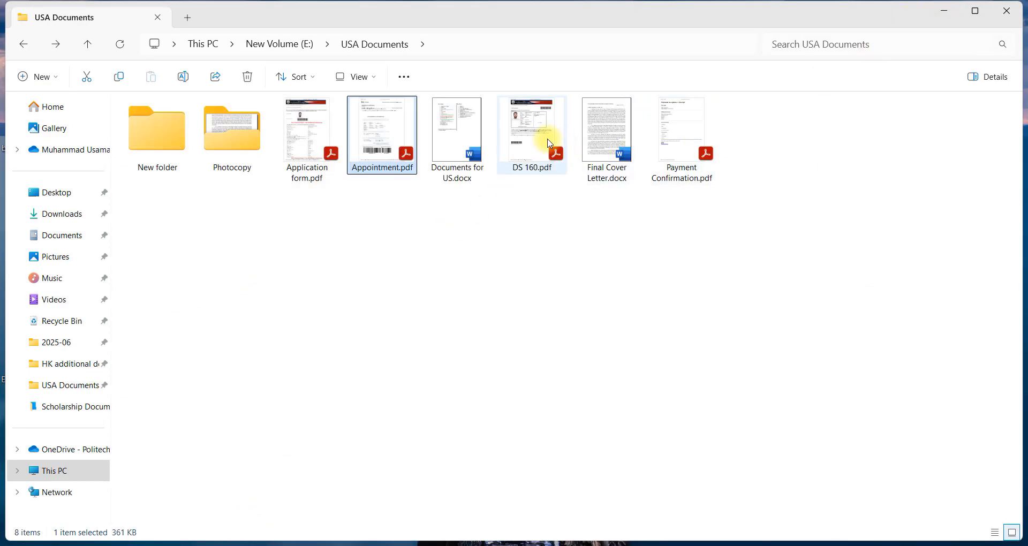
double_click(545, 138)
scroll(496, 381, down, 8)
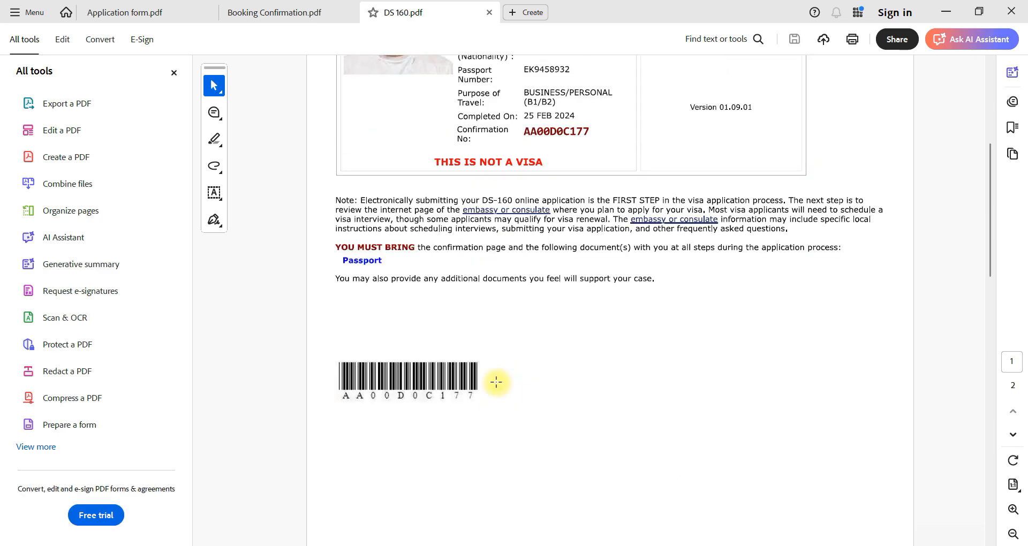
scroll(497, 400, up, 3)
scroll(497, 402, down, 10)
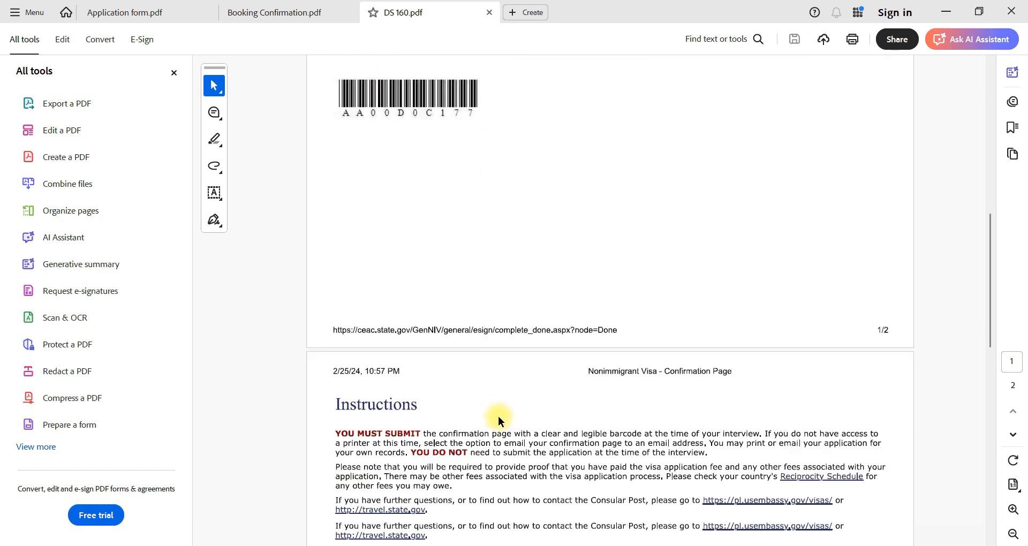
scroll(498, 415, up, 10)
scroll(498, 416, up, 3)
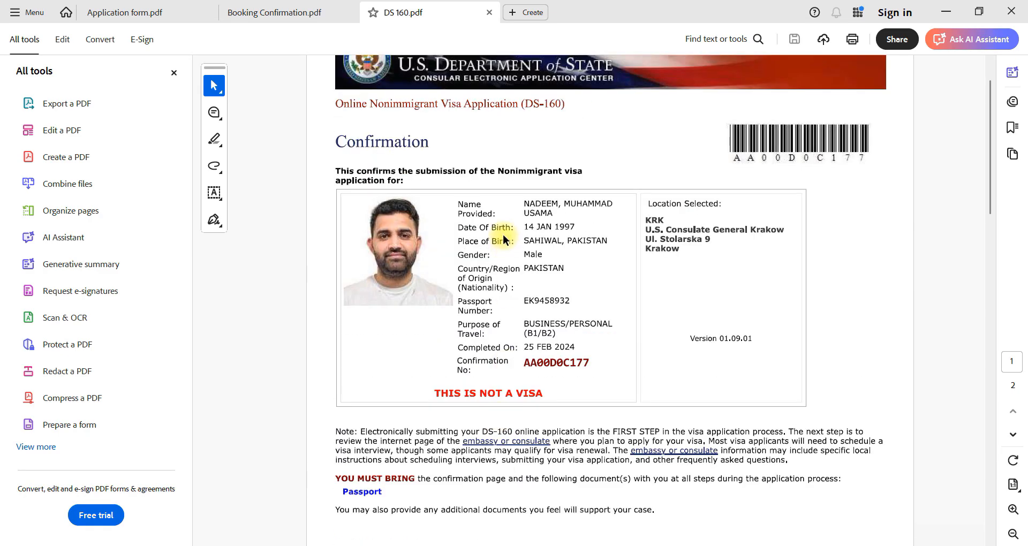
Step: Glance at Booking Confirmation.pdf, return to DS 160.pdf and read it to the end before going back to the folder
click(326, 13)
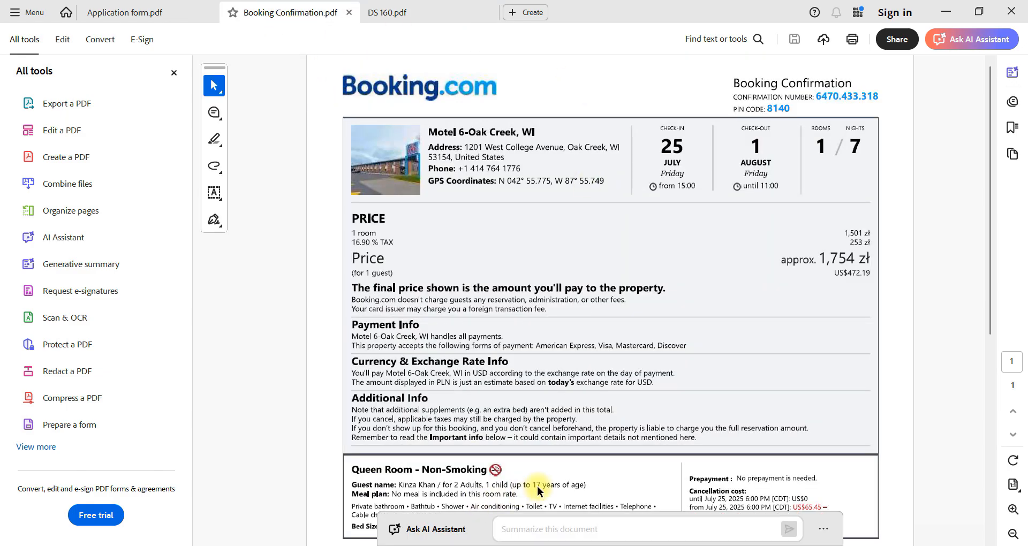
click(426, 12)
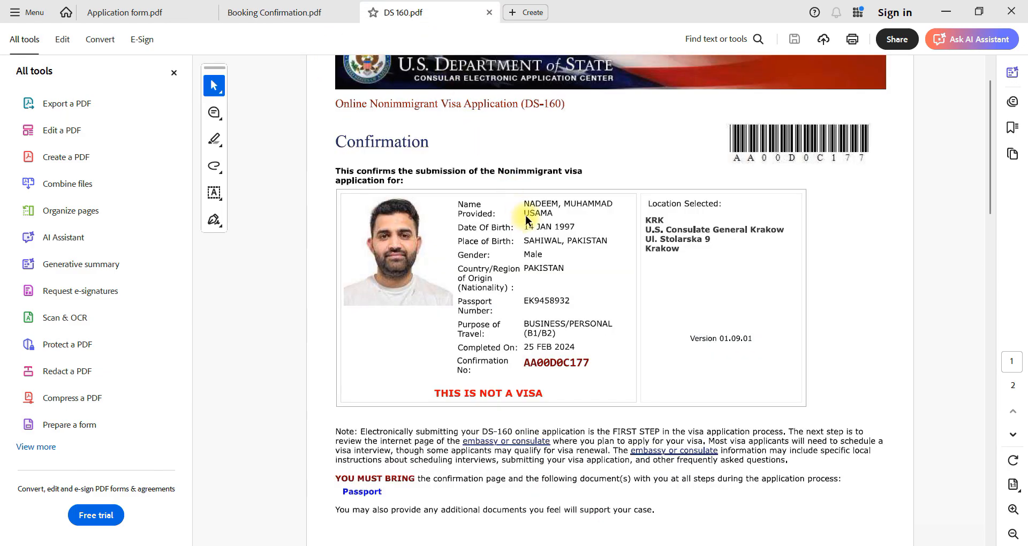
scroll(533, 307, down, 15)
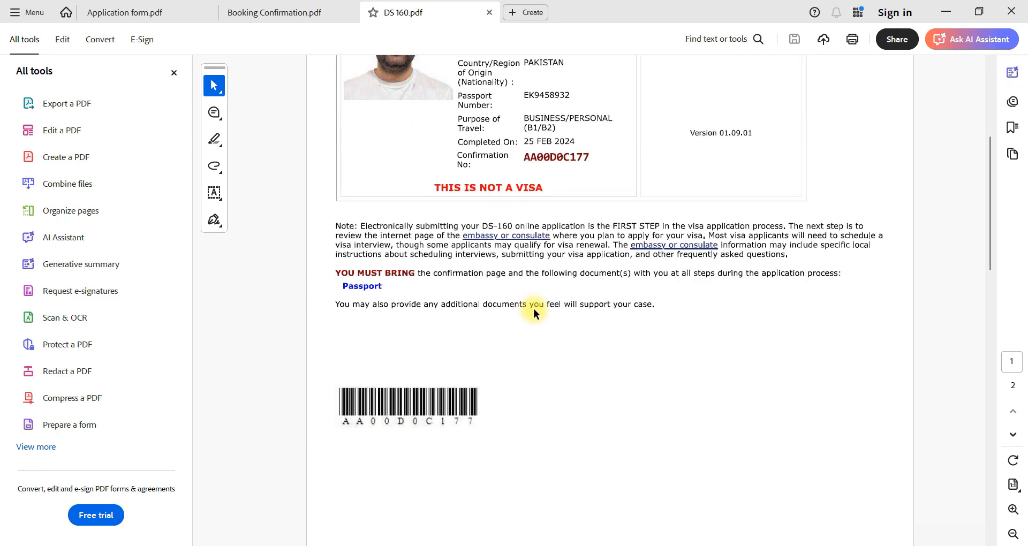
scroll(510, 300, down, 3)
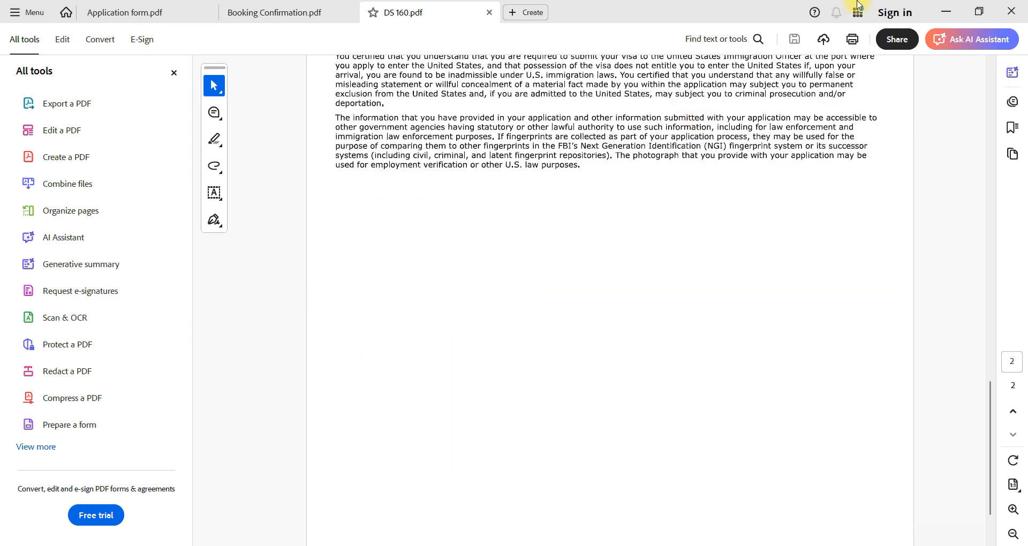
click(946, 11)
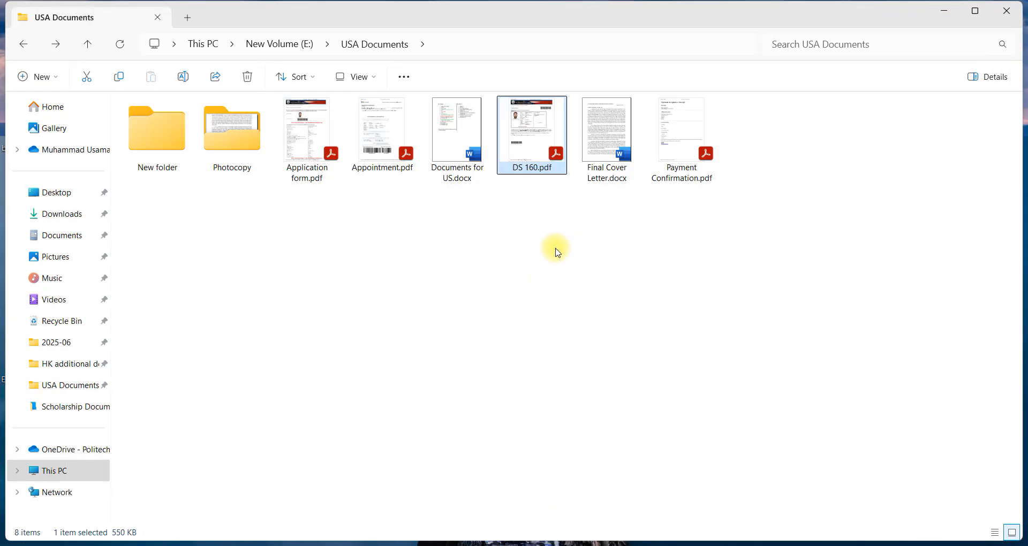
Step: Select Payment Confirmation.pdf in the USA Documents folder and return to the Sign and Submit page in Chrome
click(686, 166)
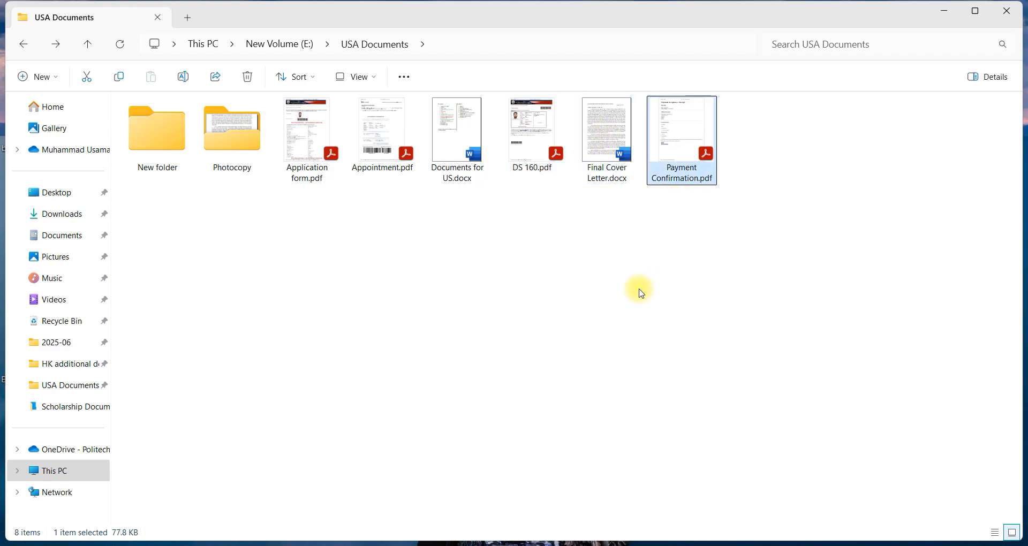
click(583, 544)
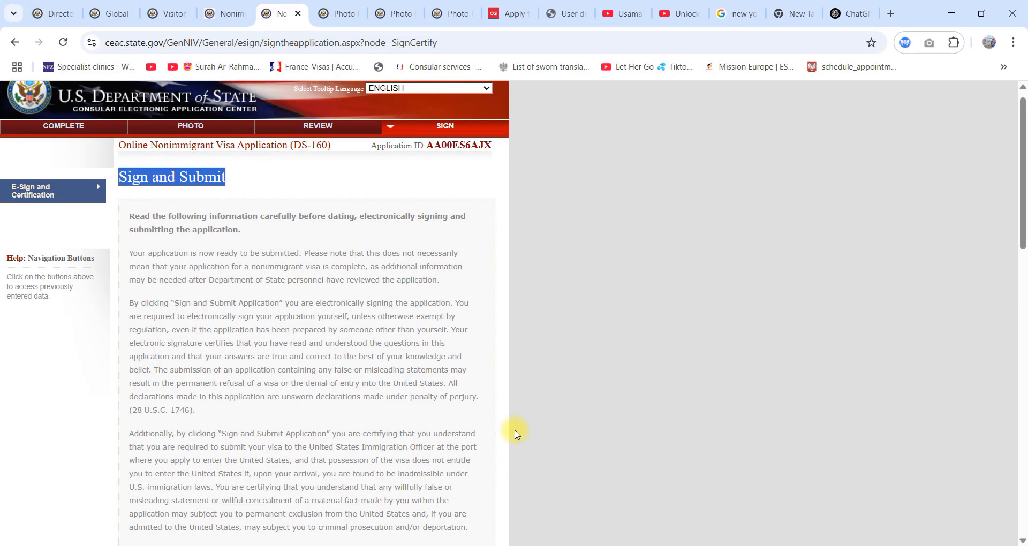
scroll(282, 402, up, 1)
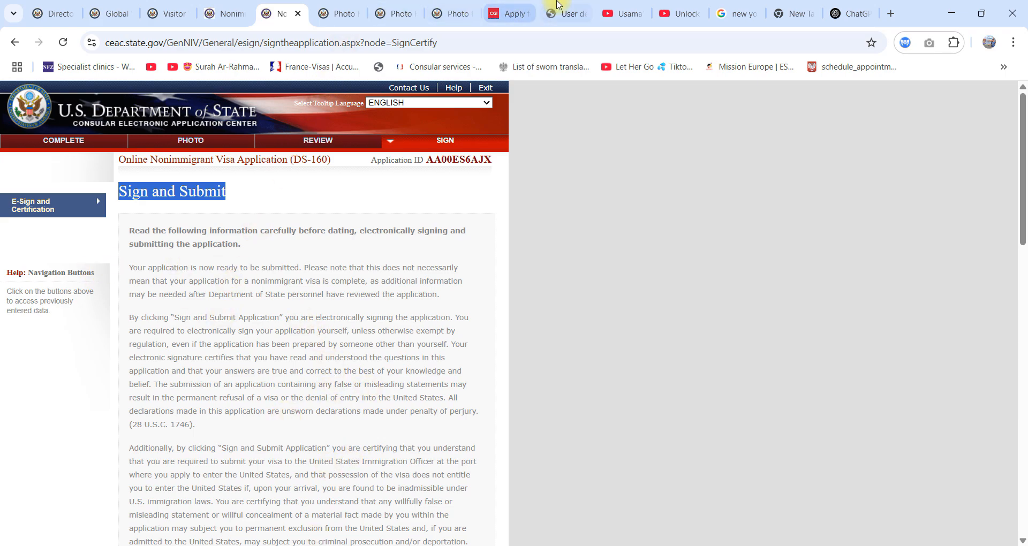
Step: Show the already open YouTube page of the Unlock the World channel
click(613, 6)
click(664, 5)
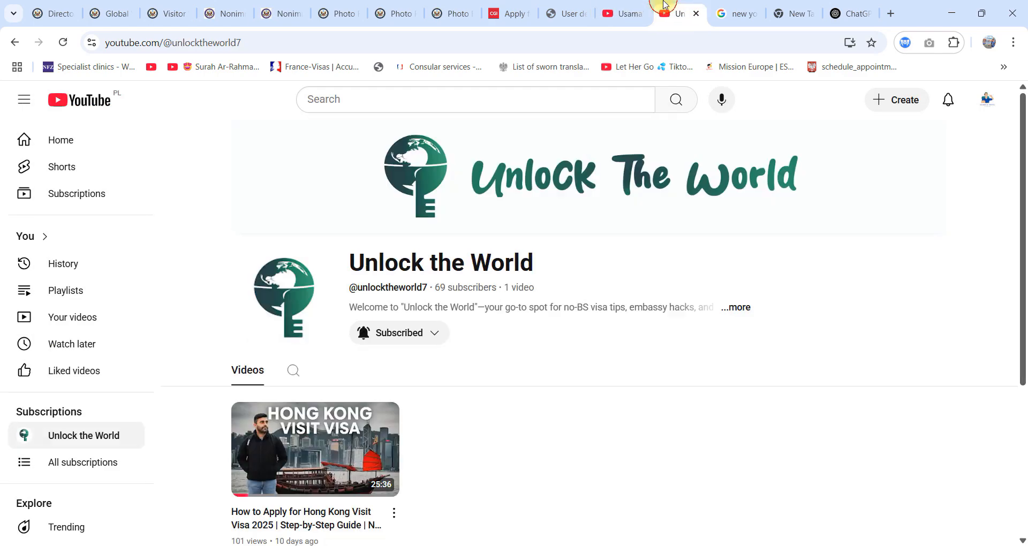